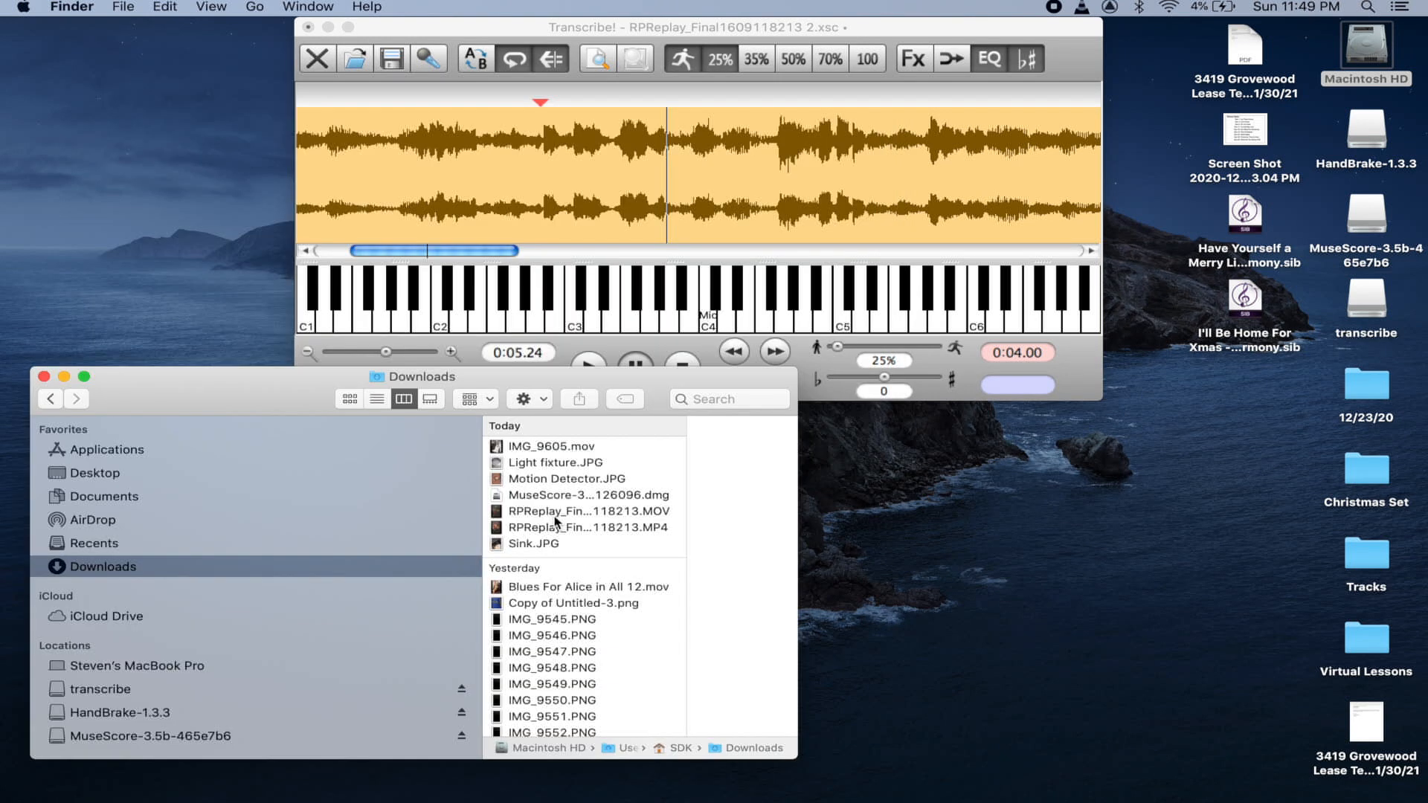
# - Load the RPReplay .MOV into Transcribe! and close the old 2.xsc transcription without saving
pyautogui.moveTo(577, 517); pyautogui.dragTo(567, 175)
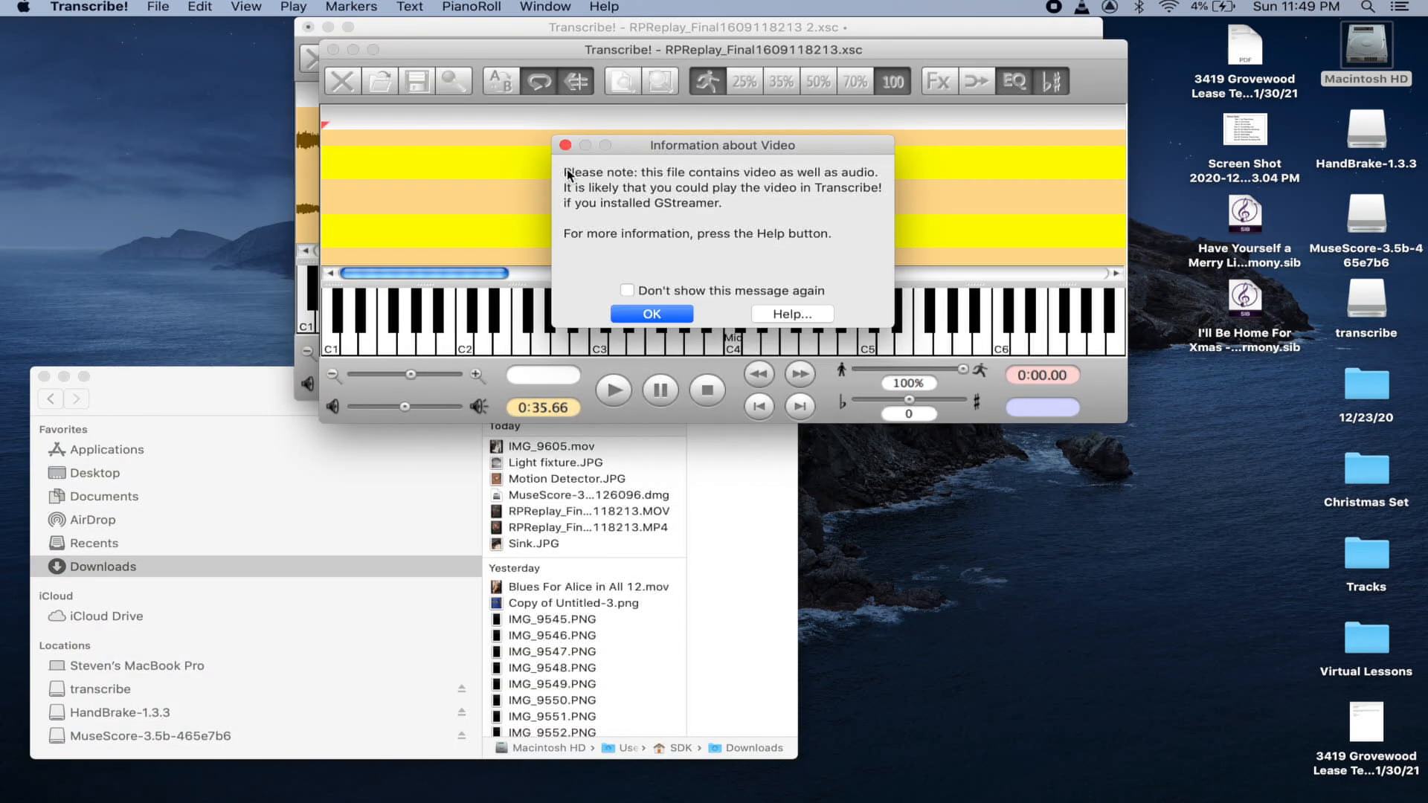
pyautogui.click(651, 318)
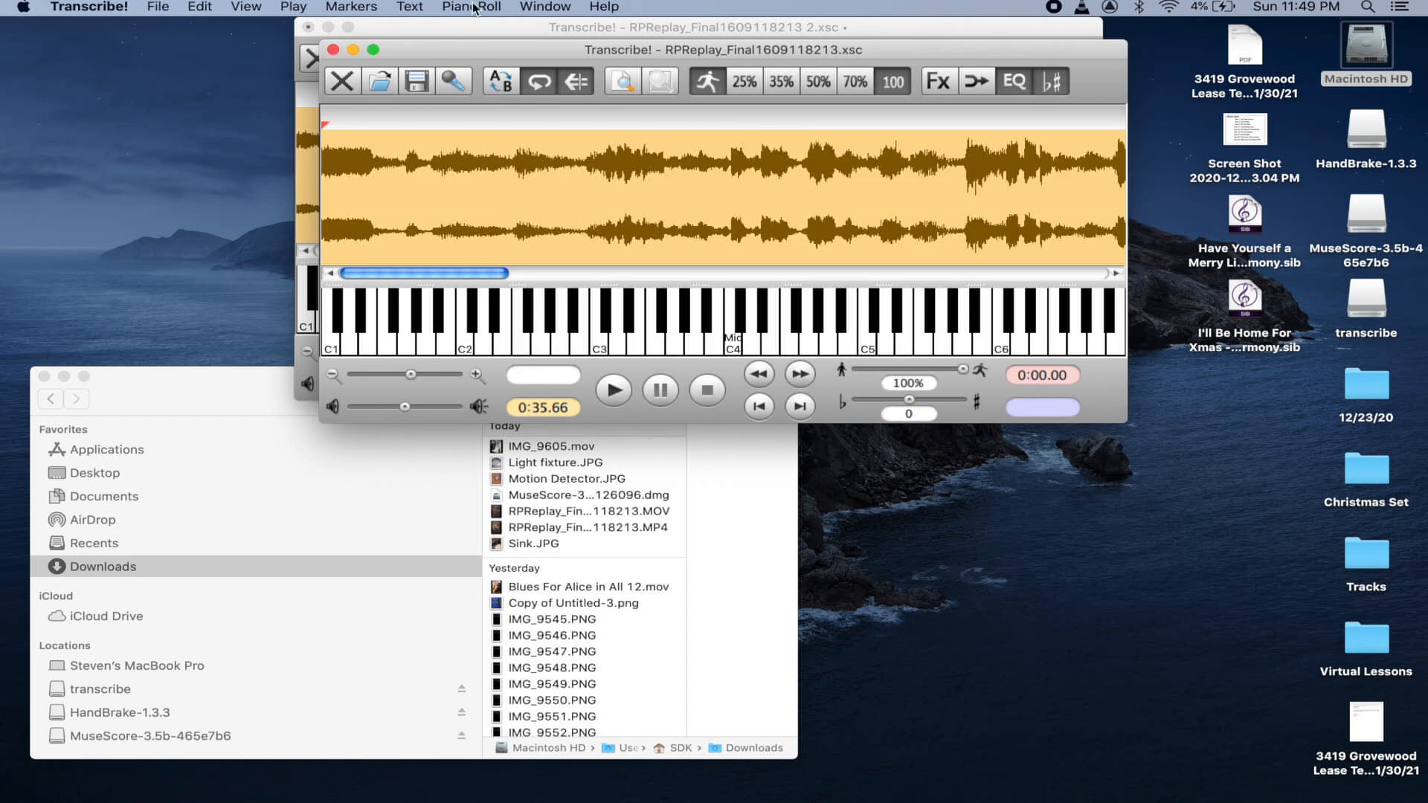
pyautogui.click(308, 27)
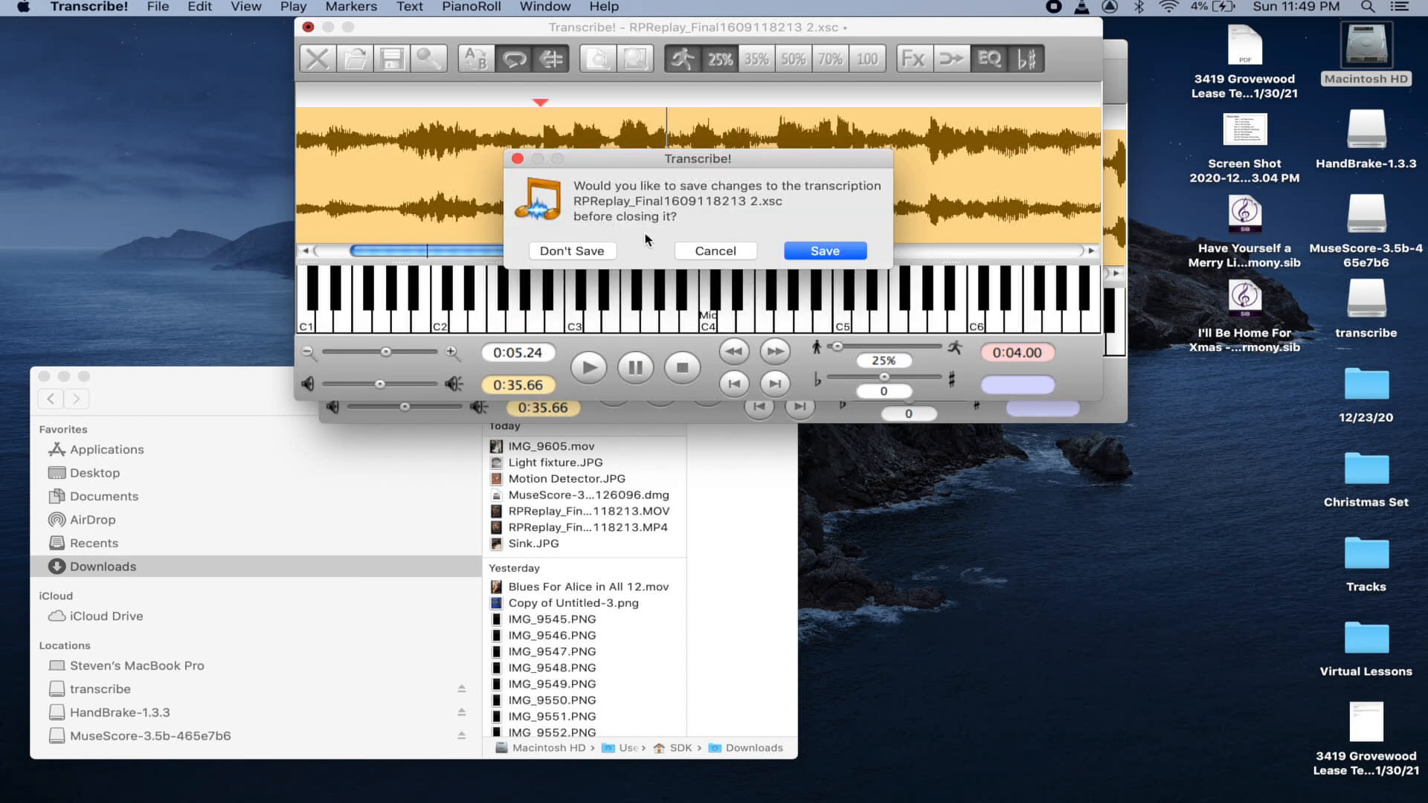
pyautogui.click(584, 251)
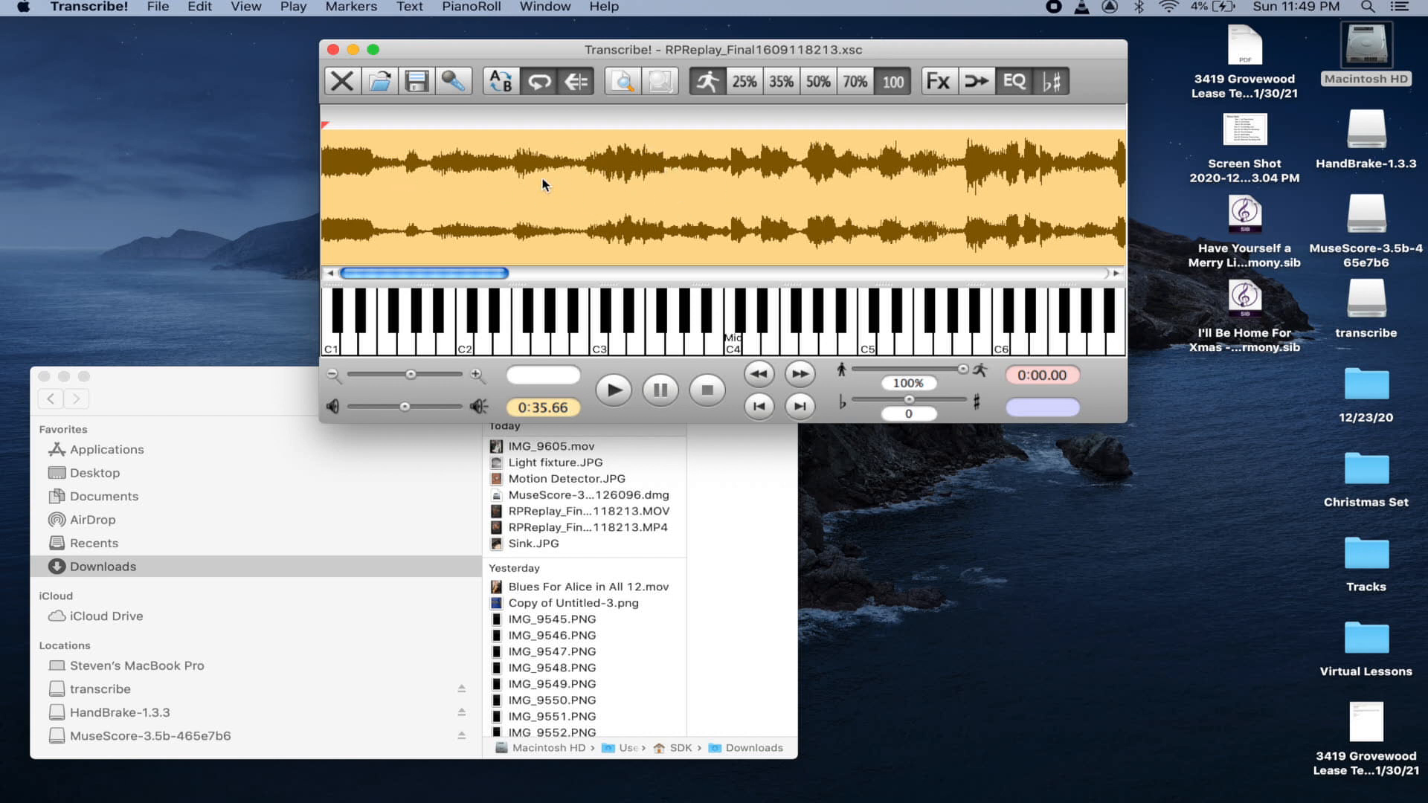
# - Play the recording, set a marker at 0:02.53, and switch playback speed to 50%
pyautogui.press('space')
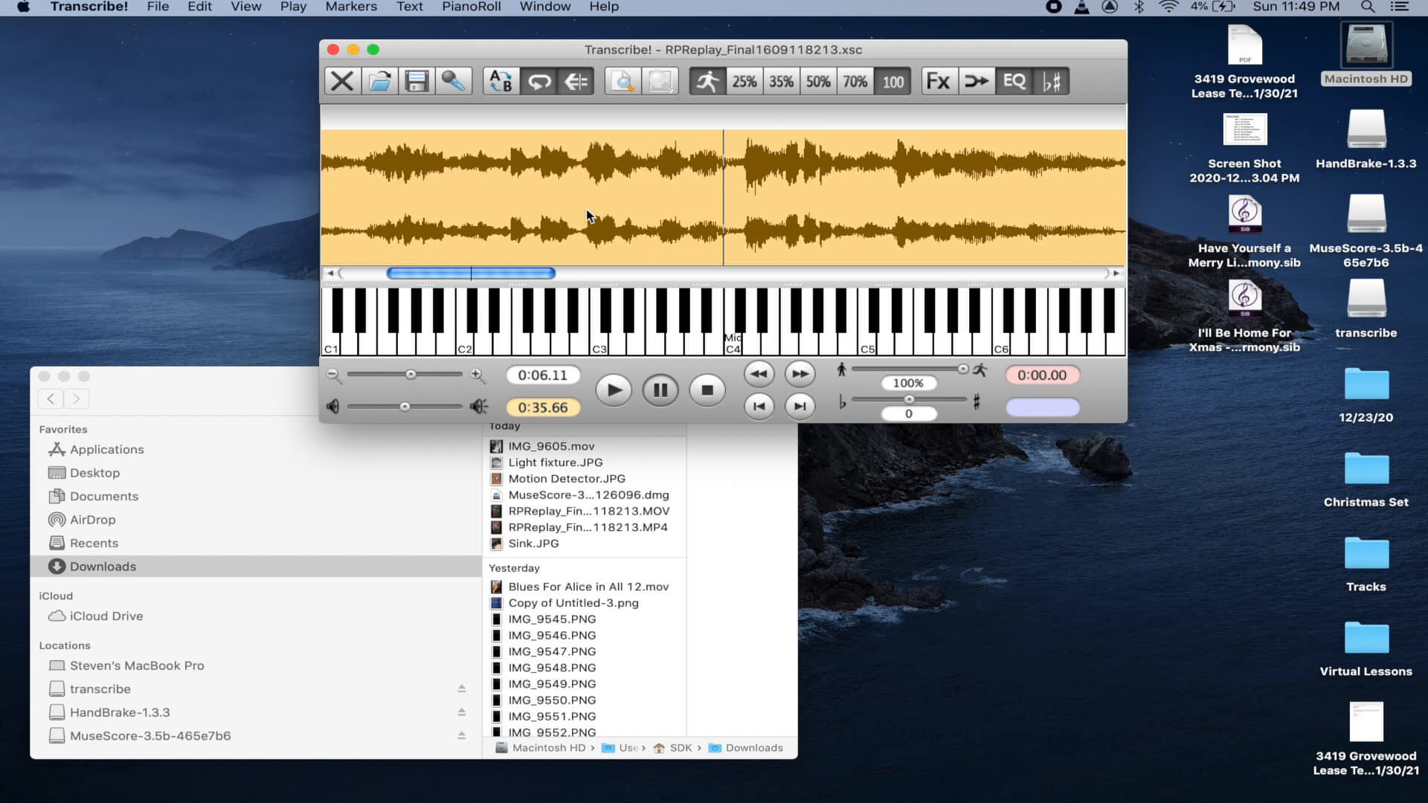
pyautogui.click(357, 160)
pyautogui.click(819, 81)
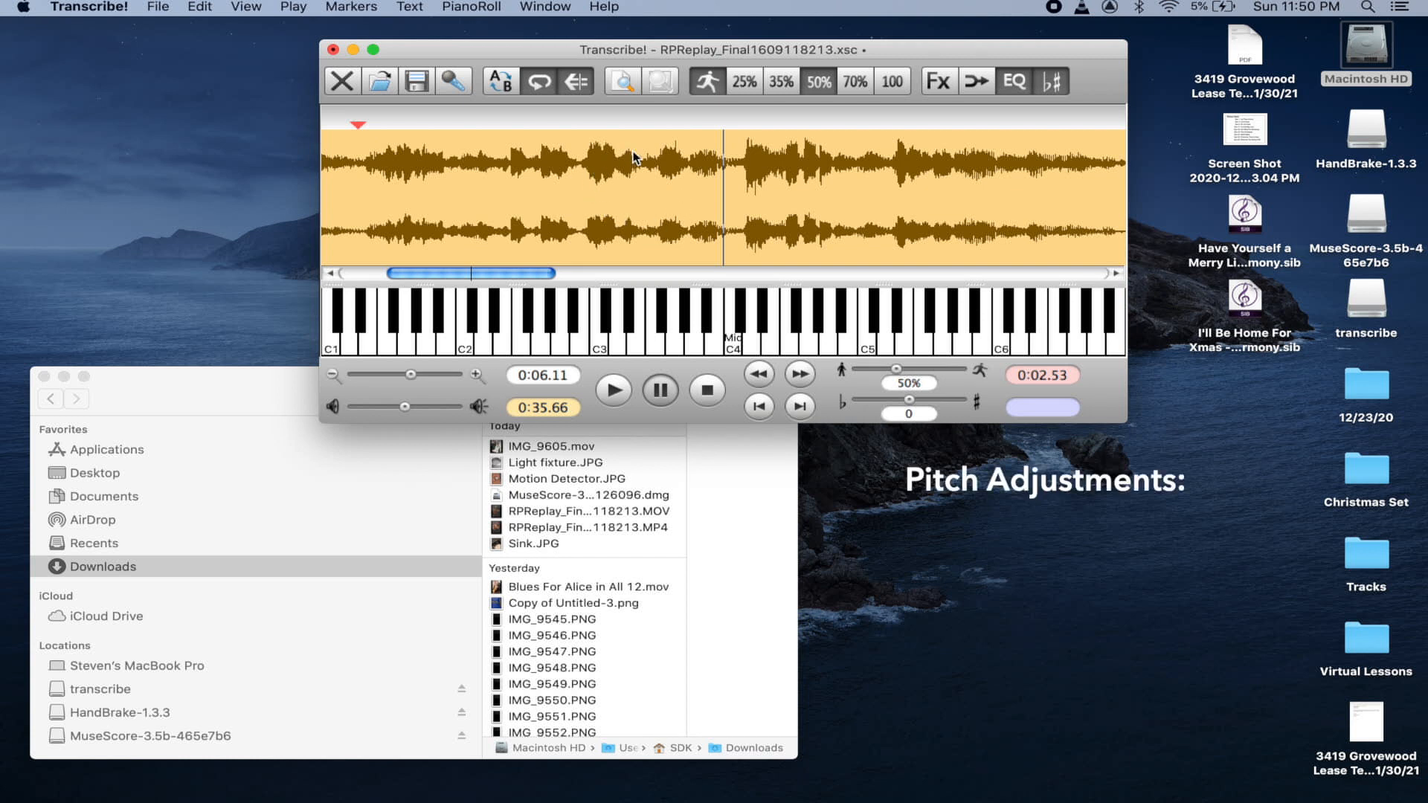
# - Open the Fx Audio Effects window, view Transposition, then try the Cents slider on Tuning
pyautogui.click(938, 81)
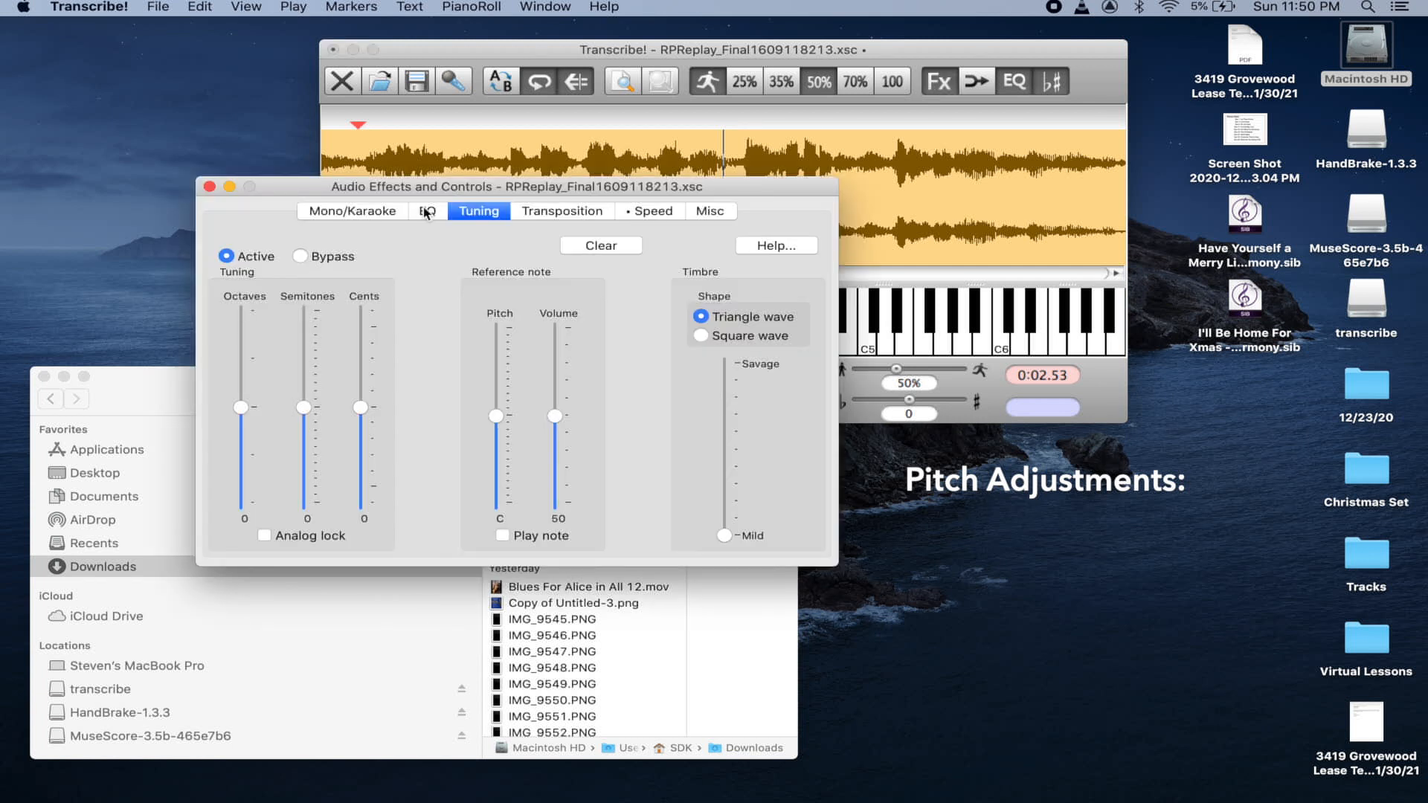
pyautogui.click(547, 212)
pyautogui.click(490, 215)
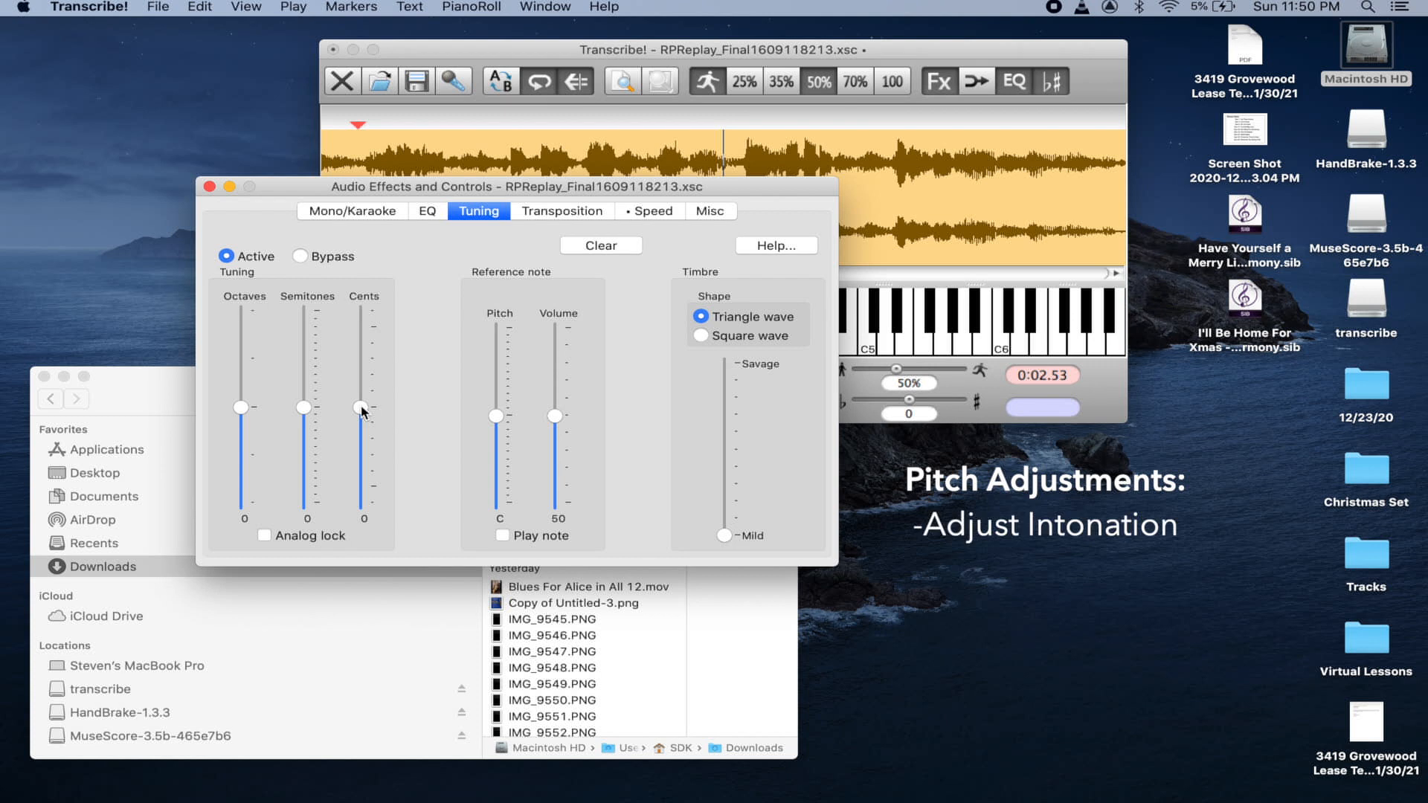
pyautogui.moveTo(362, 412); pyautogui.dragTo(303, 403)
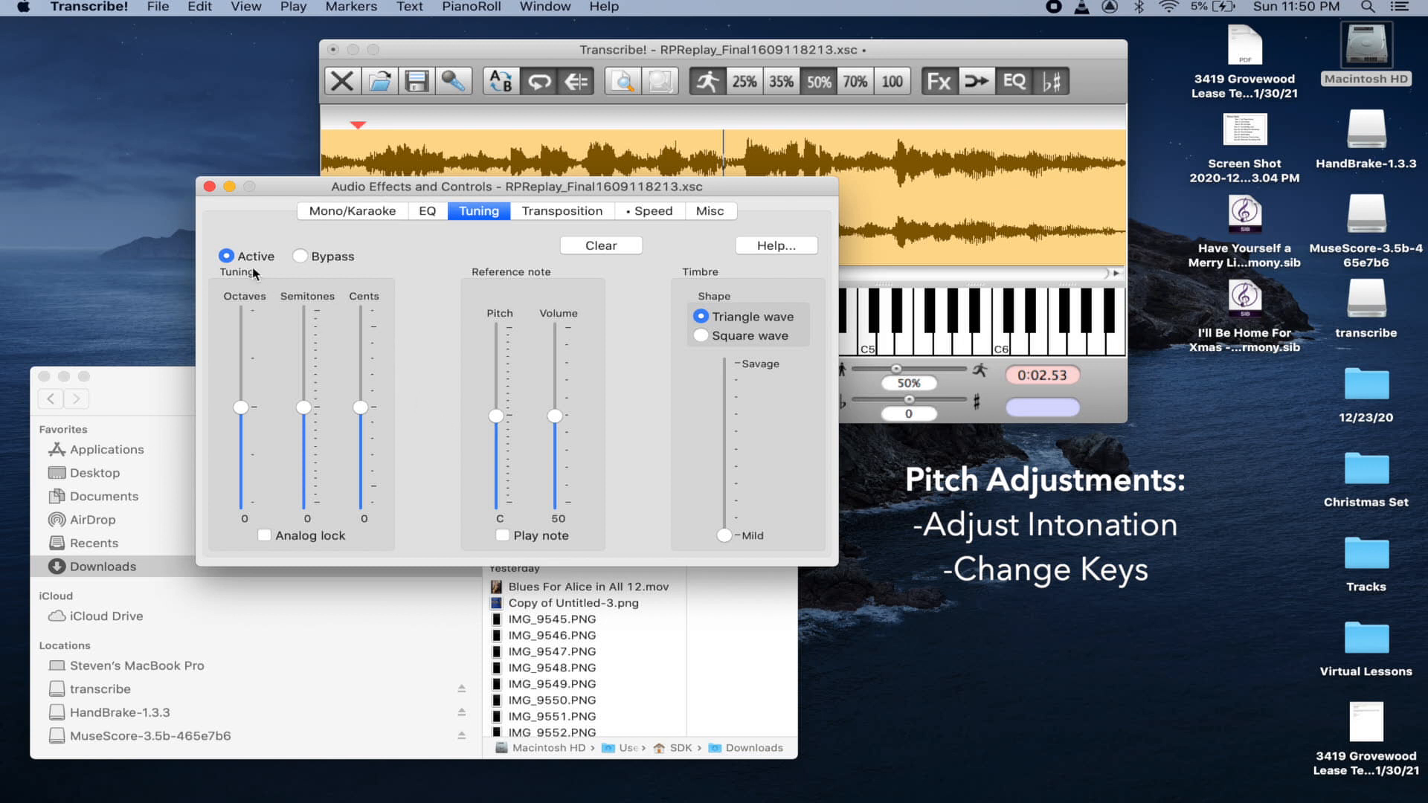
# - Close the effects window and replay from 0:02.53 at 50% speed, pausing at 0:06.12
pyautogui.click(210, 187)
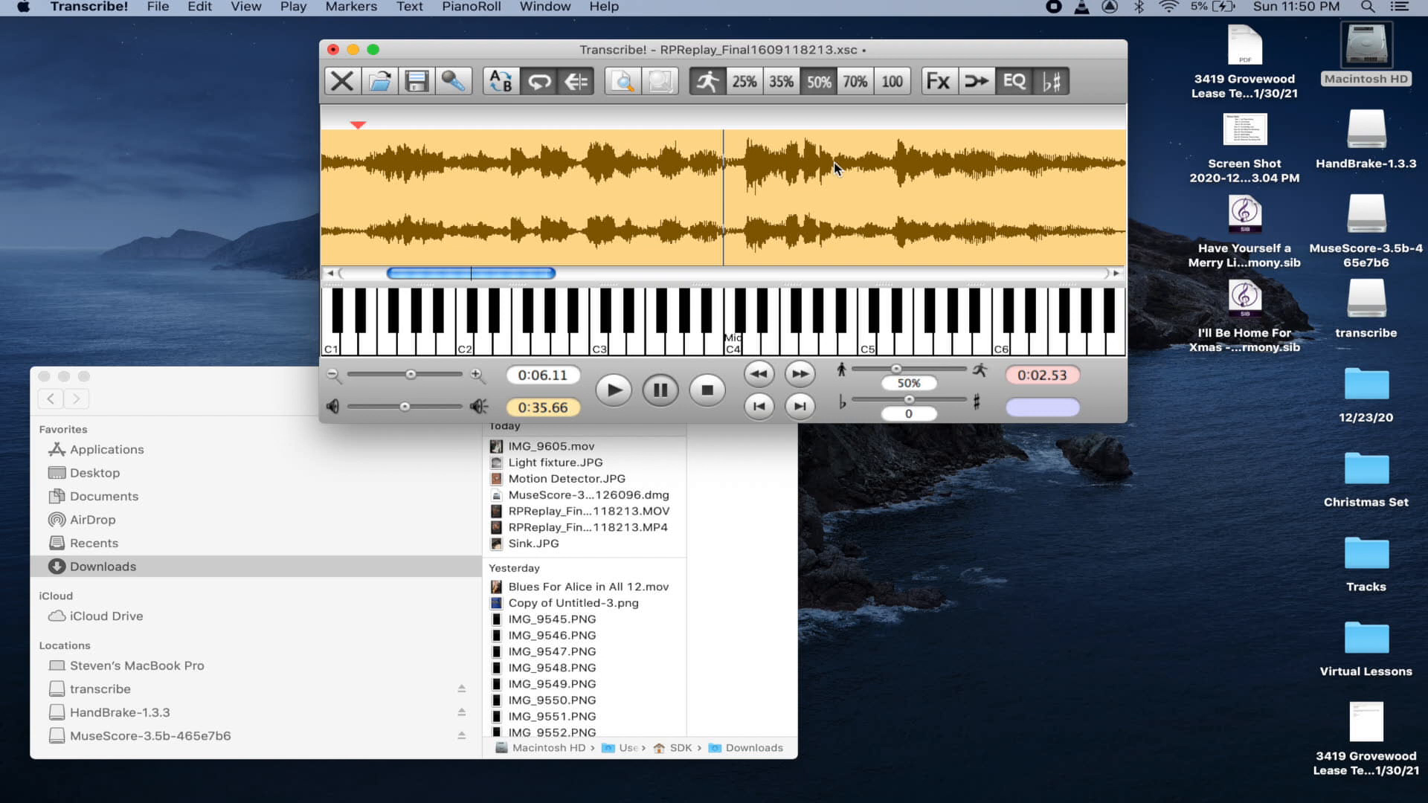
pyautogui.click(370, 178)
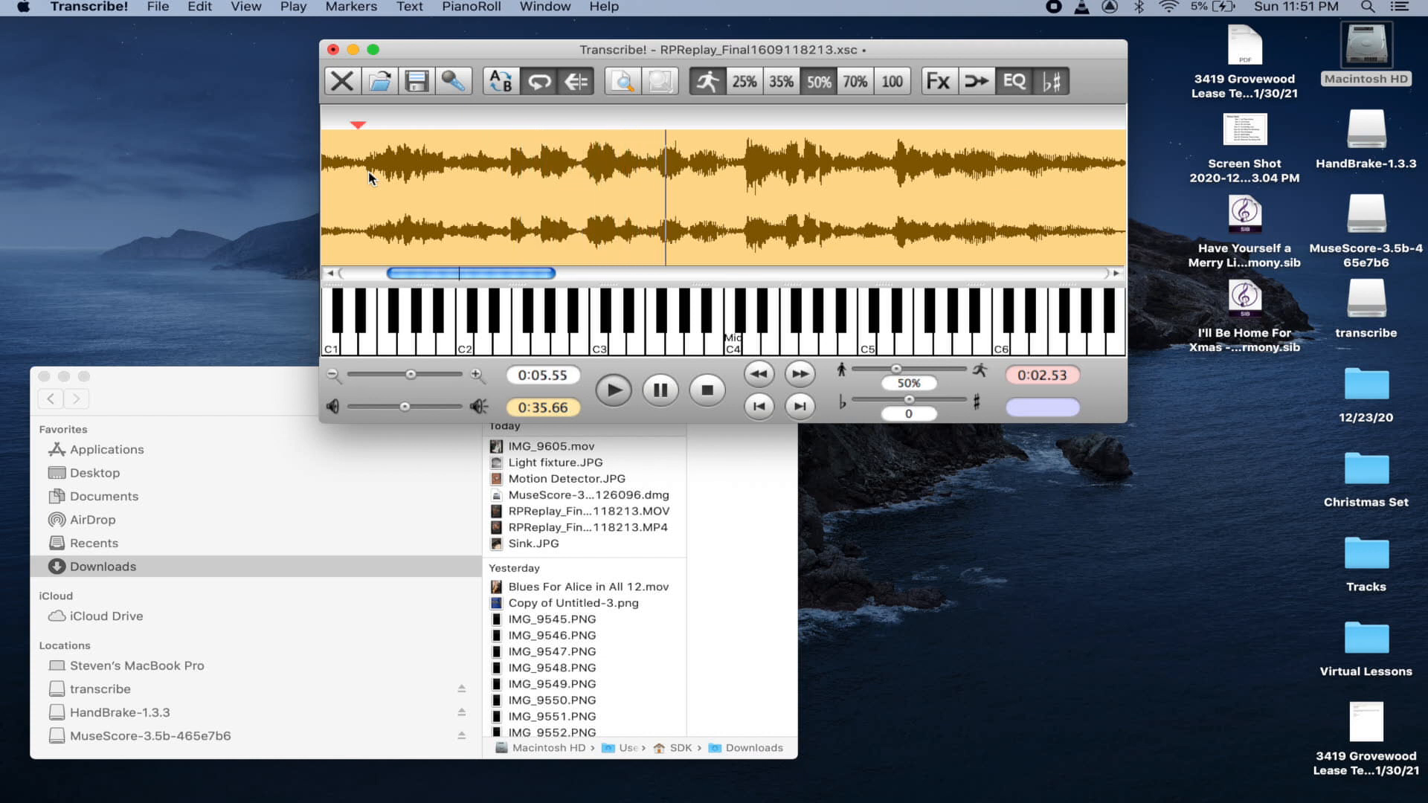
pyautogui.press('space')
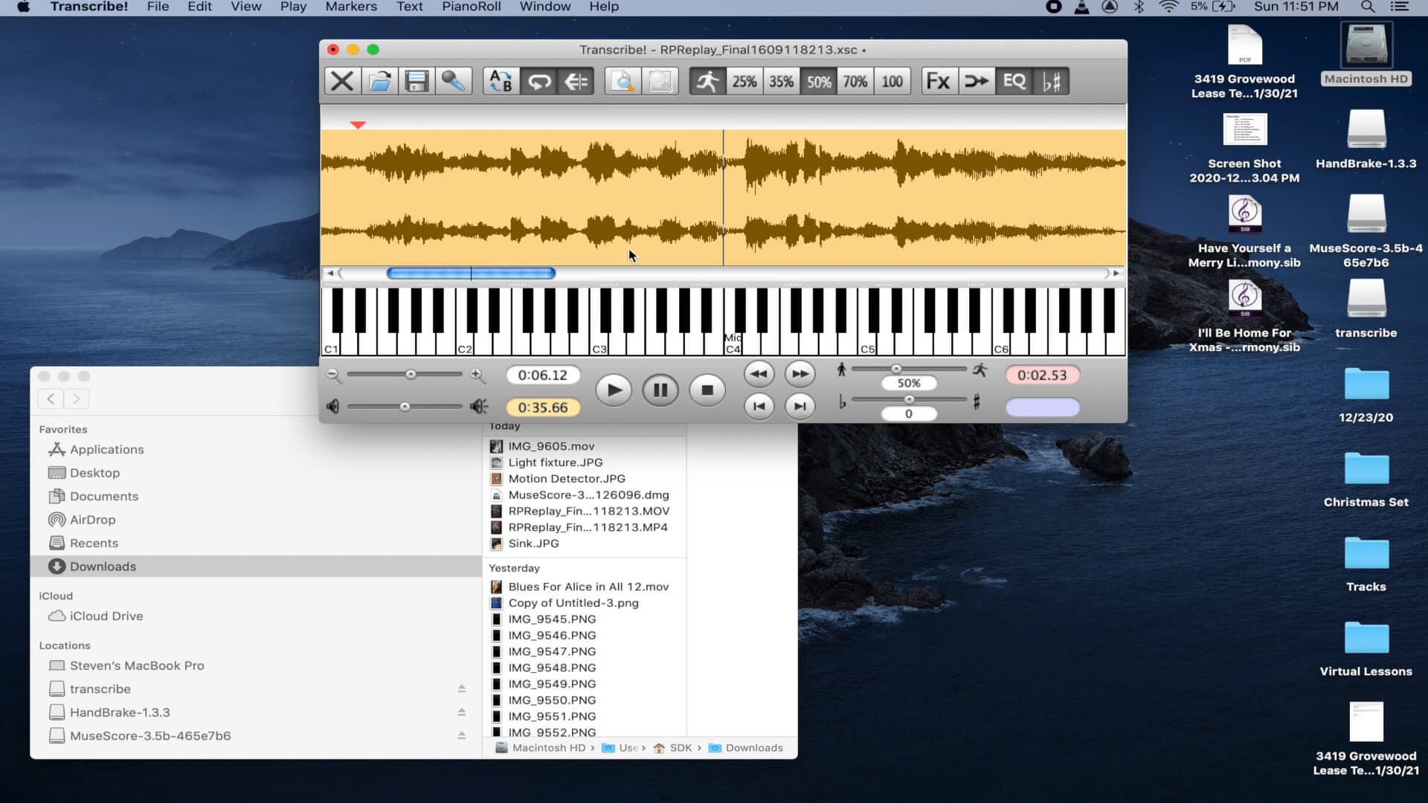
pyautogui.click(275, 176)
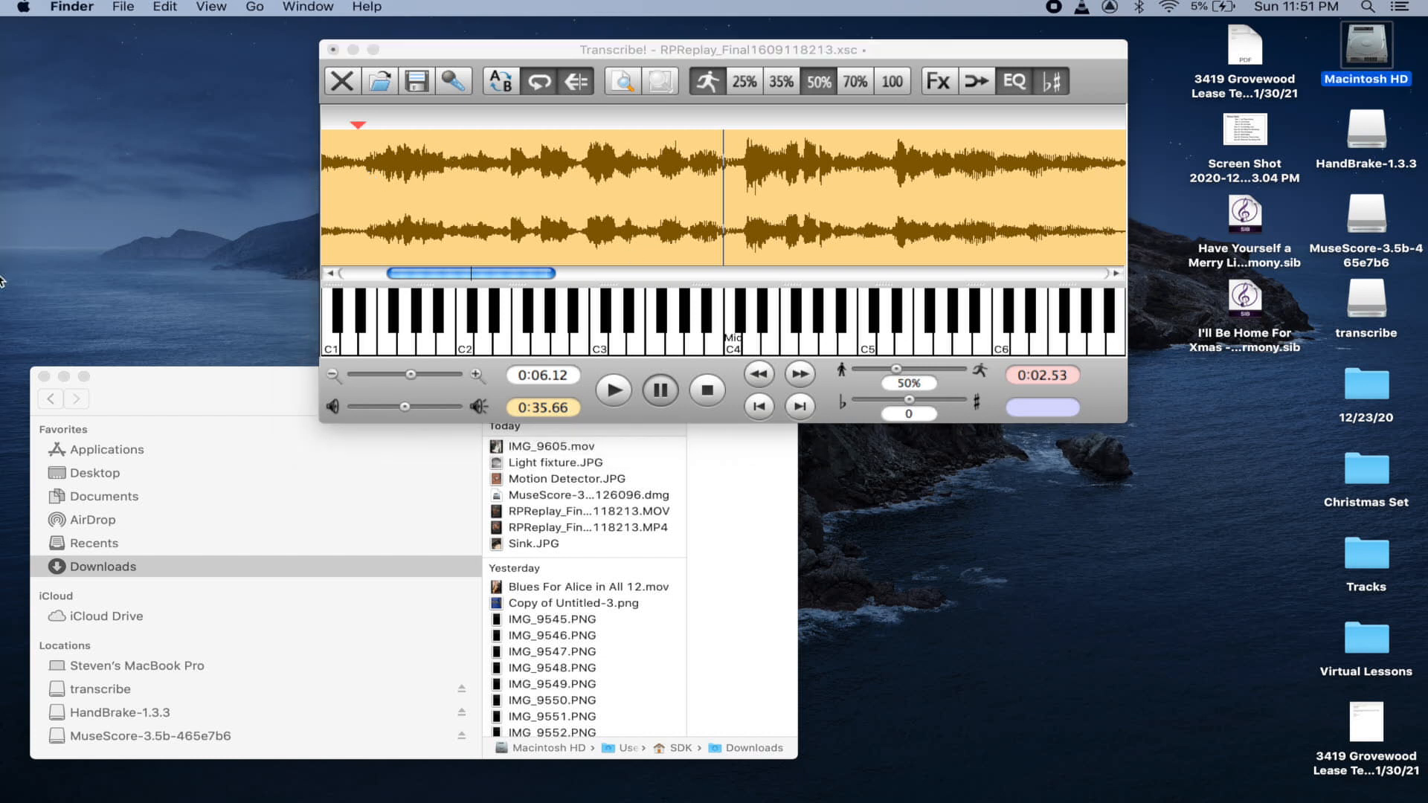
# - Start a new MuseScore score titled 'Chris Potter Super Break' with a transcribed-by credit as composer
pyautogui.click(44, 377)
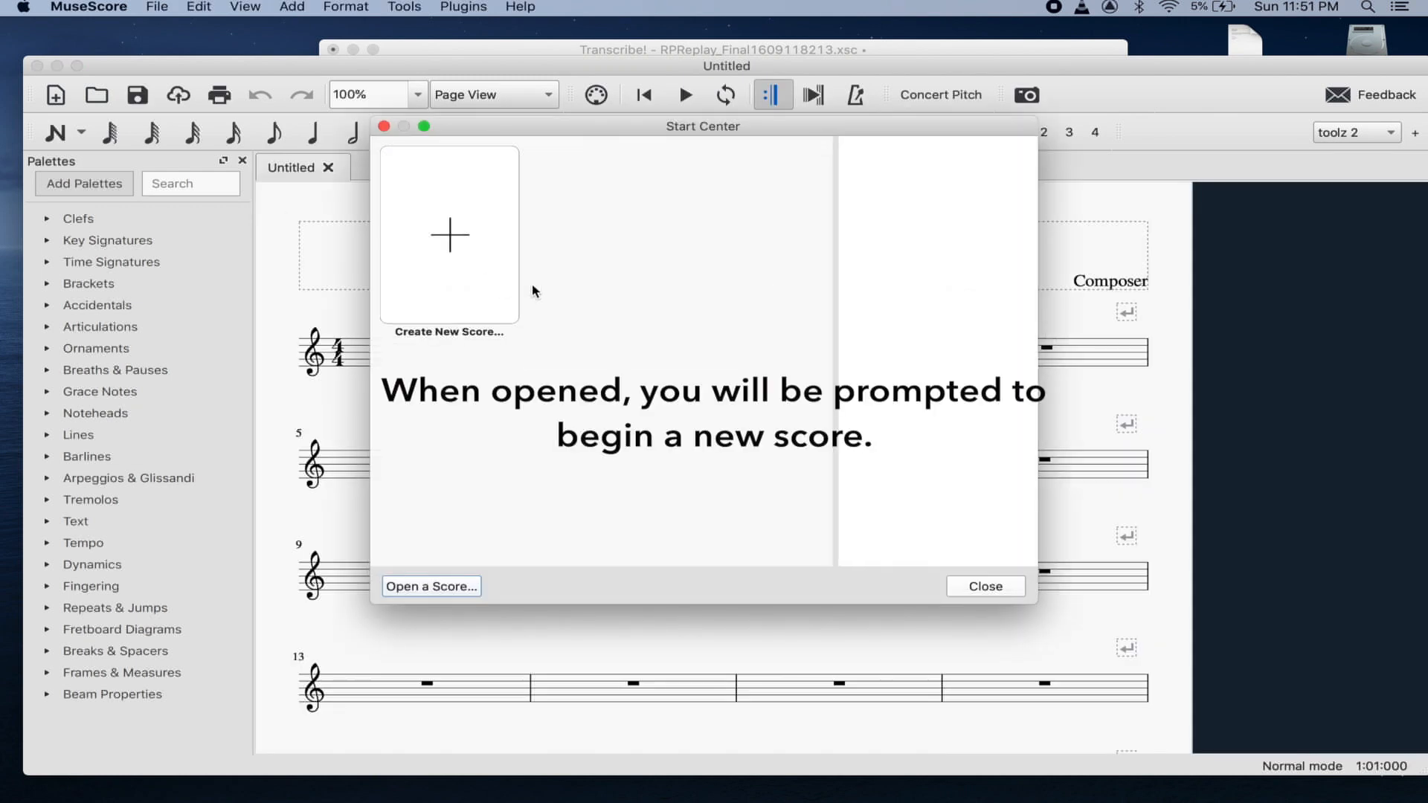
pyautogui.click(459, 301)
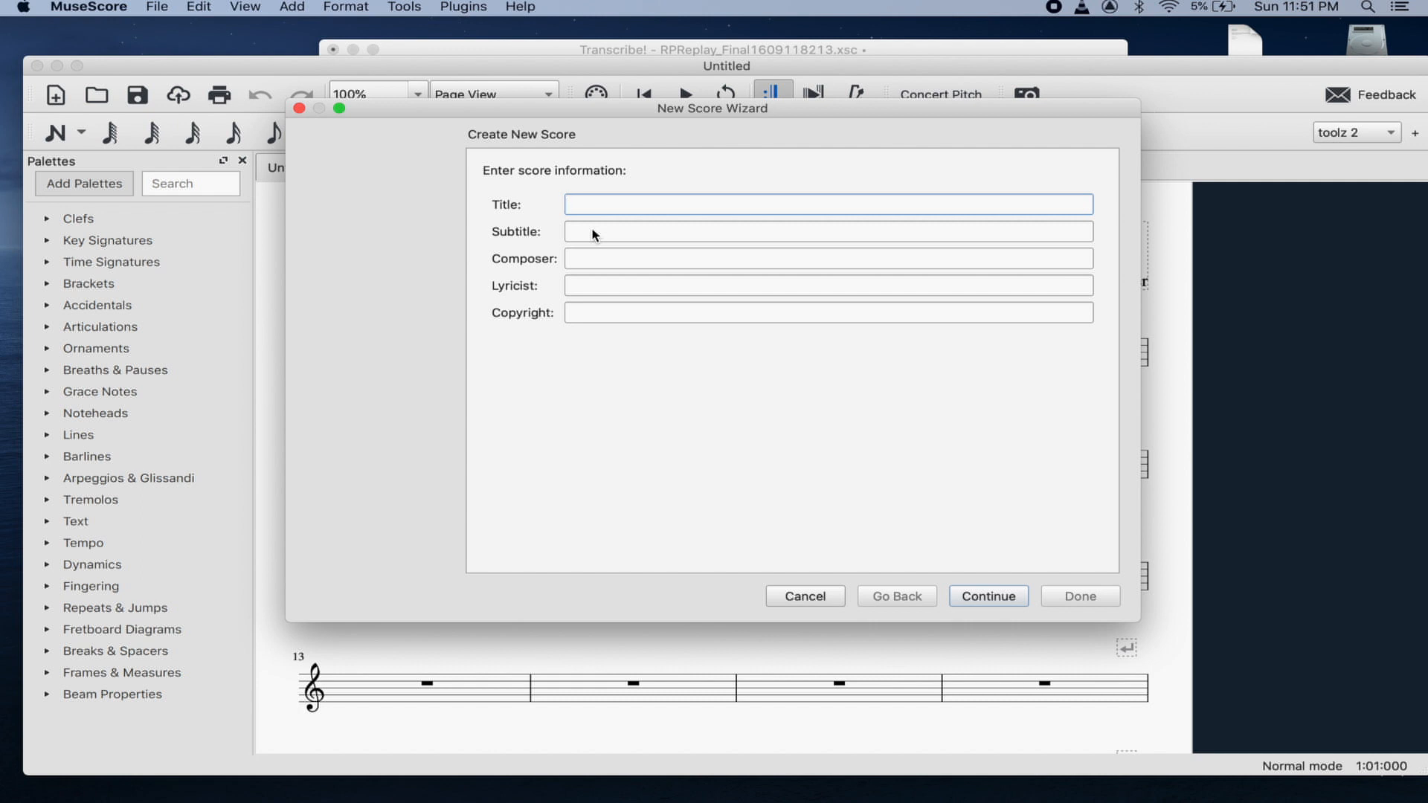
pyautogui.write('Chris Potter Super Break')
pyautogui.click(623, 250)
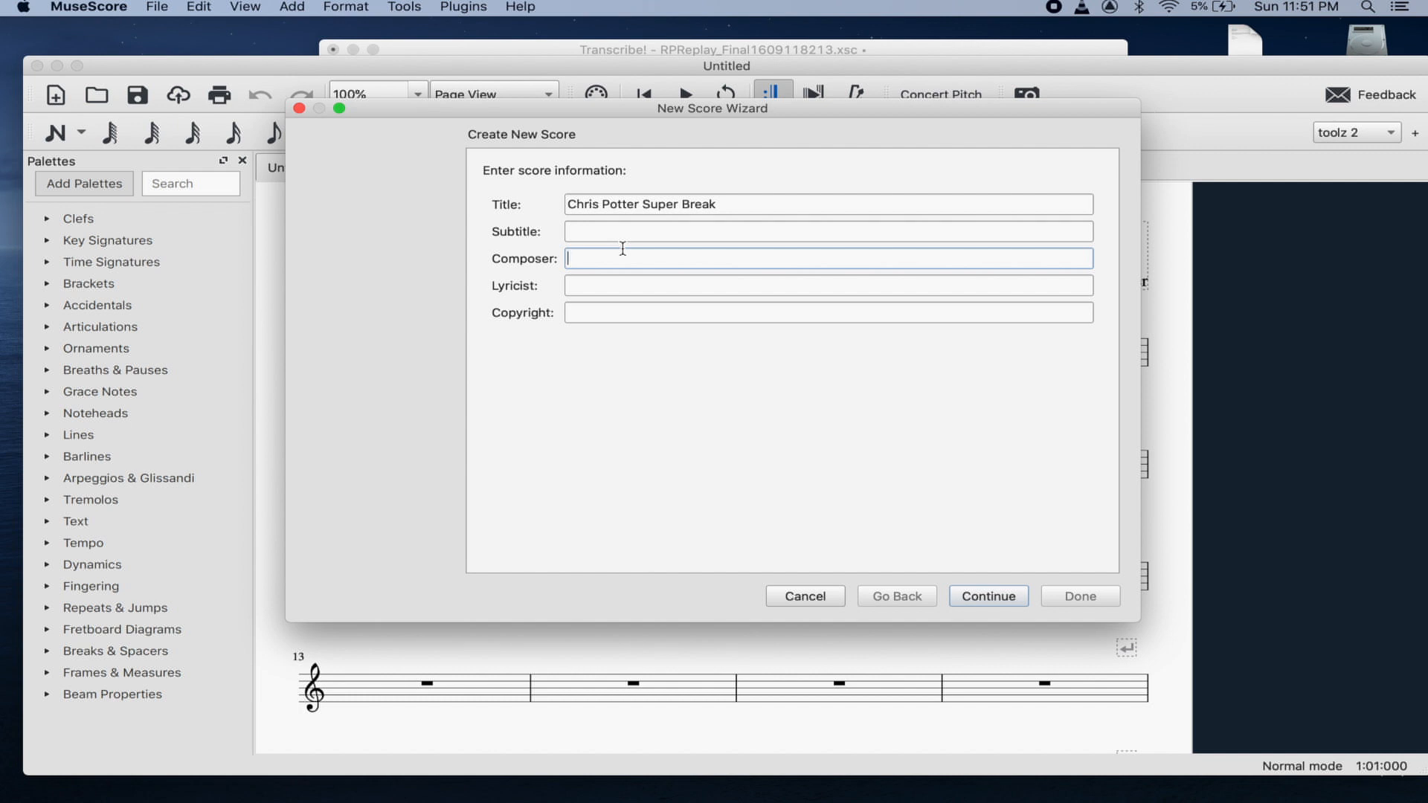
pyautogui.write('Transcriptbed by Steve Kortyka')
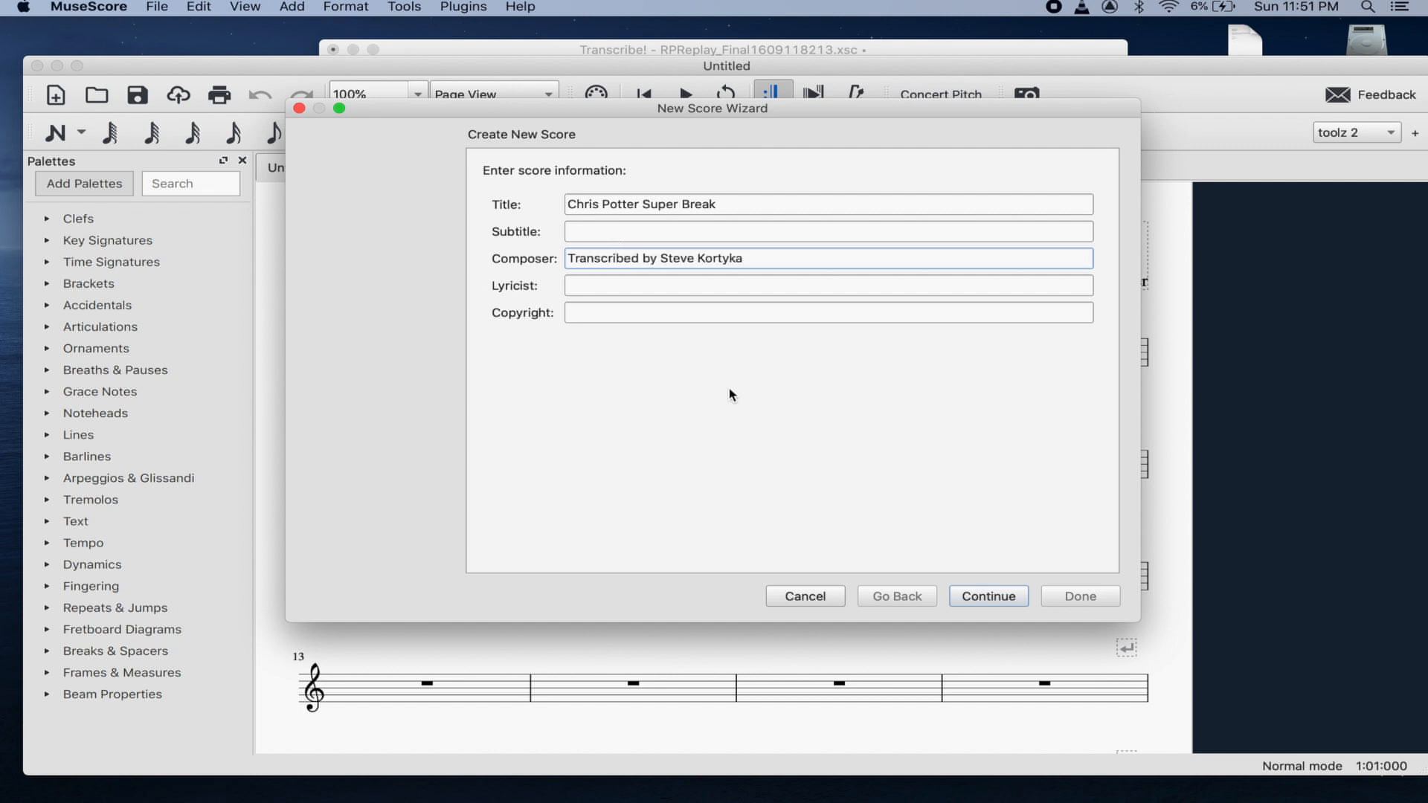
pyautogui.click(967, 595)
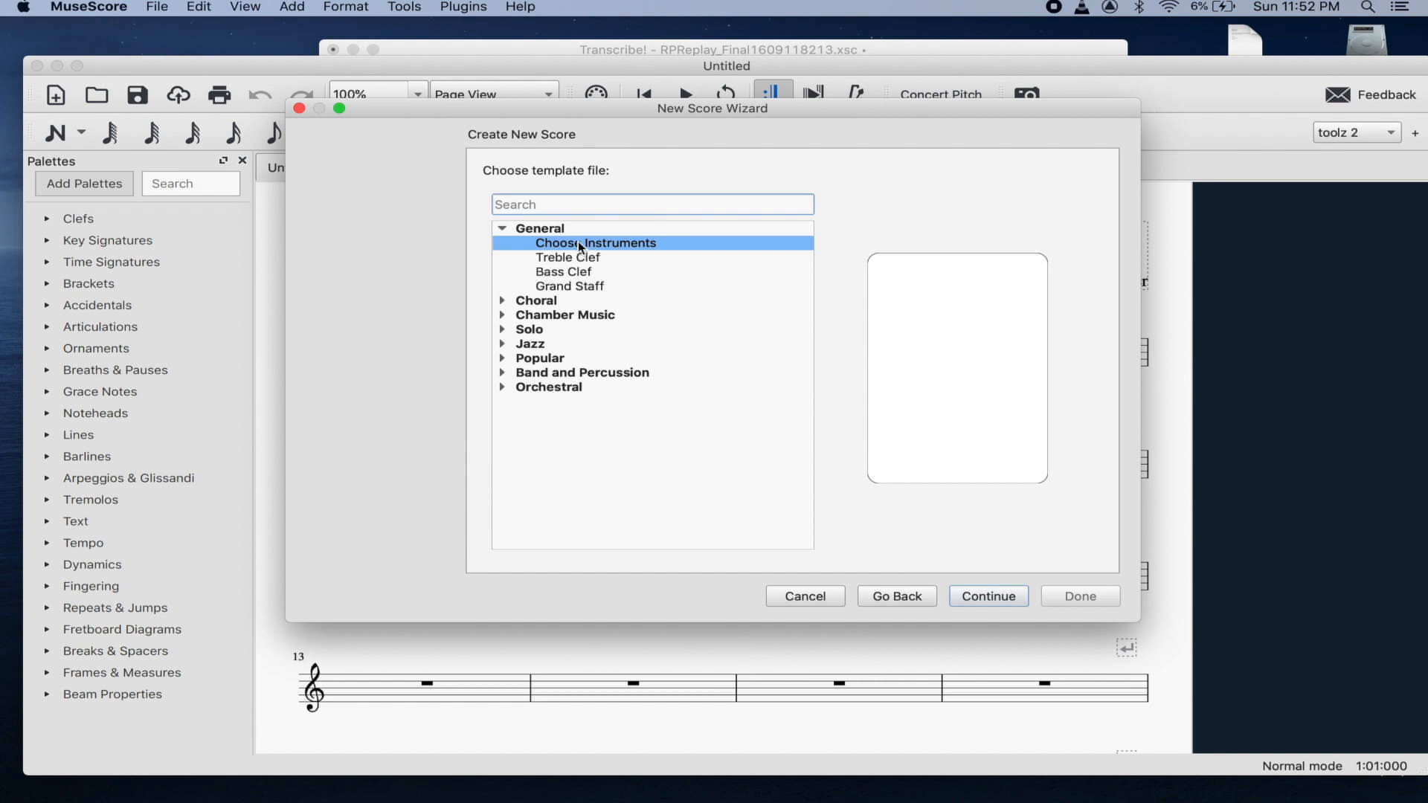
# - Add a Tenor Saxophone staff, pick the open/atonal key, and create it with 4/4, 32 measures
pyautogui.click(989, 608)
pyautogui.click(495, 222)
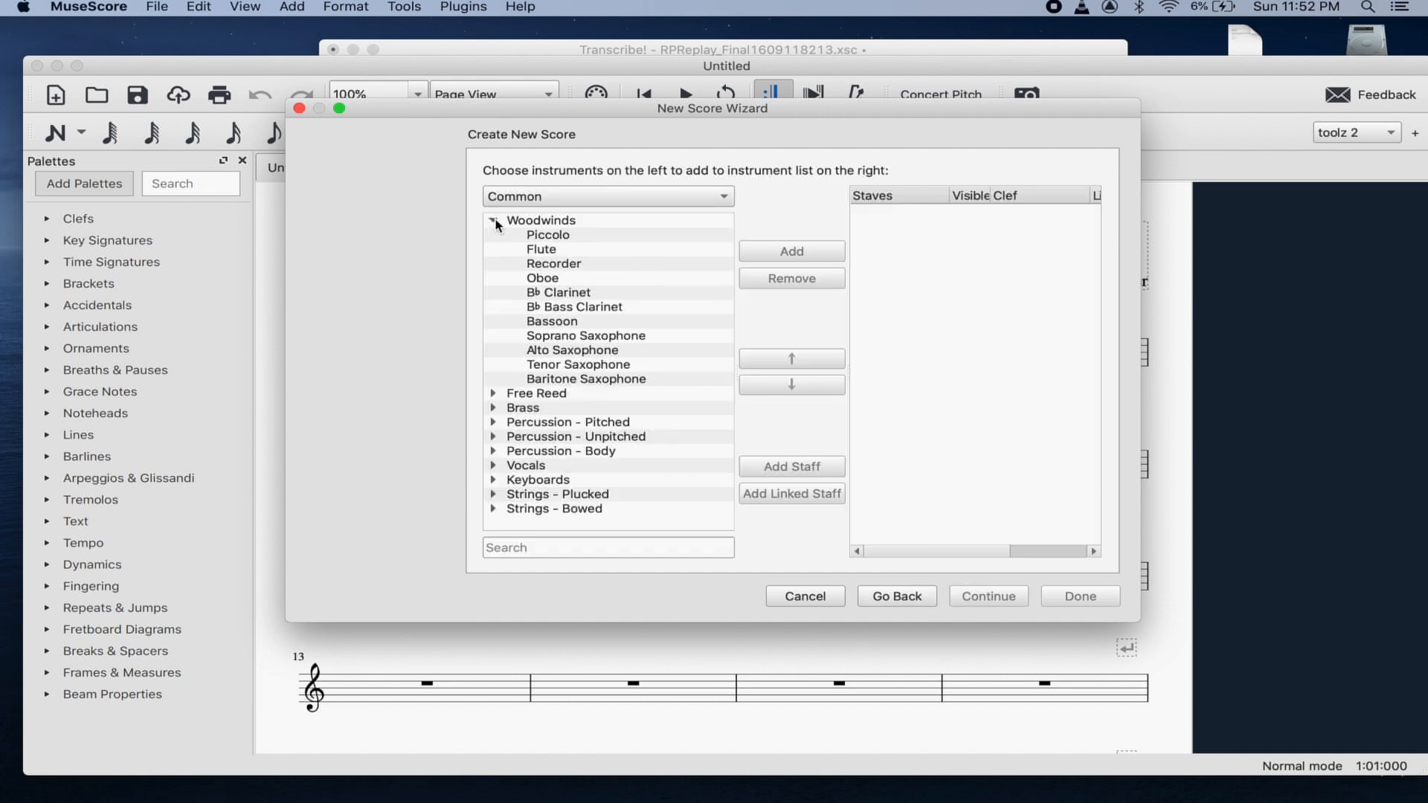
pyautogui.click(571, 368)
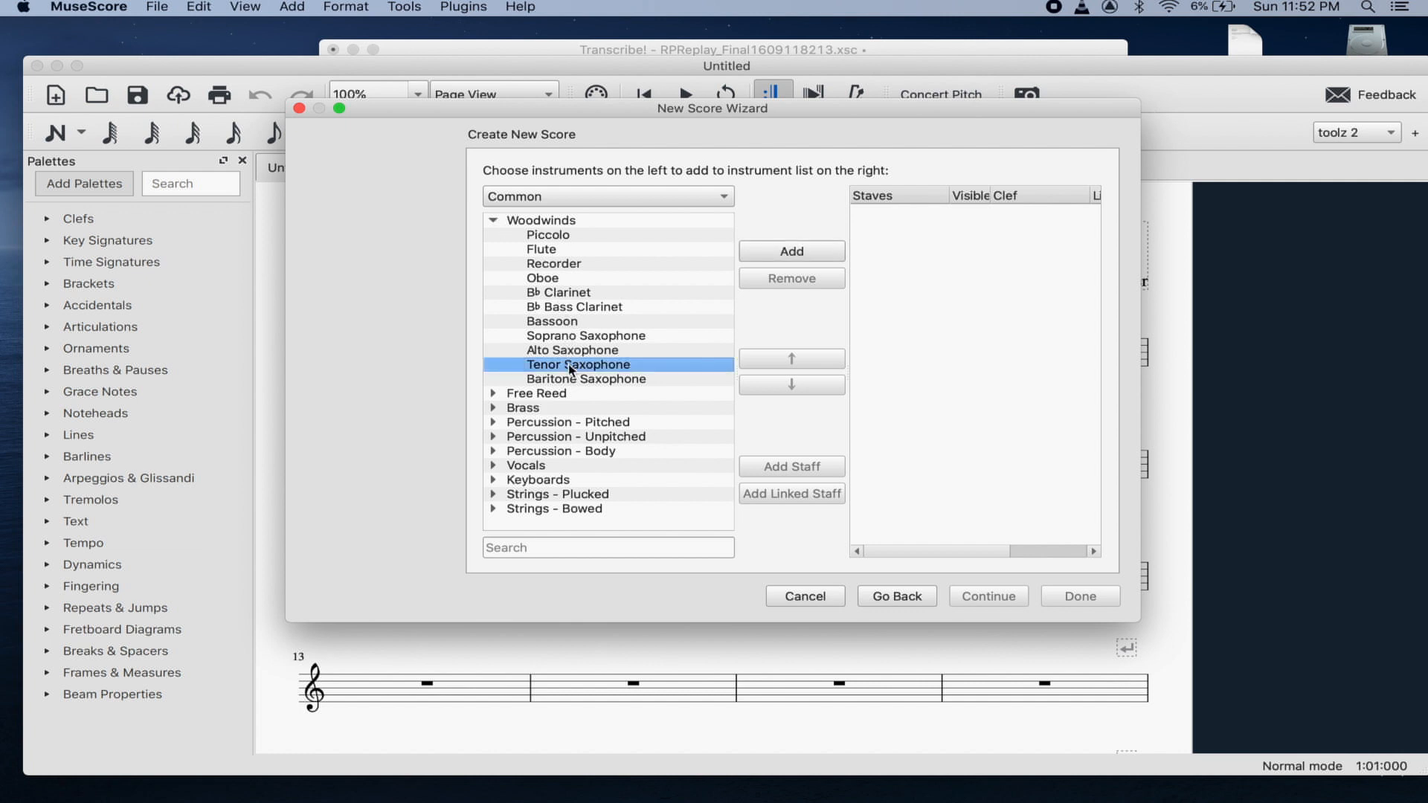
pyautogui.click(793, 254)
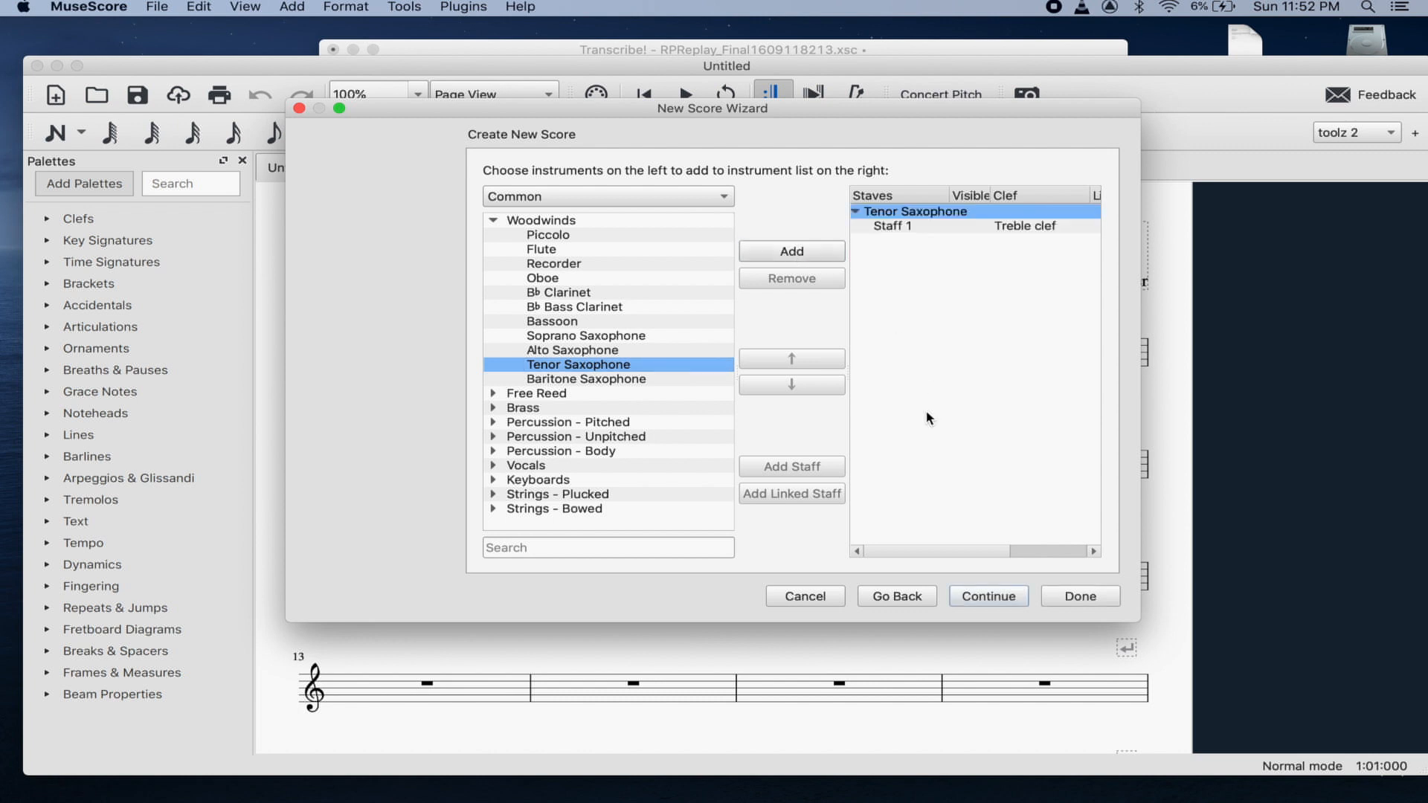
pyautogui.click(1004, 600)
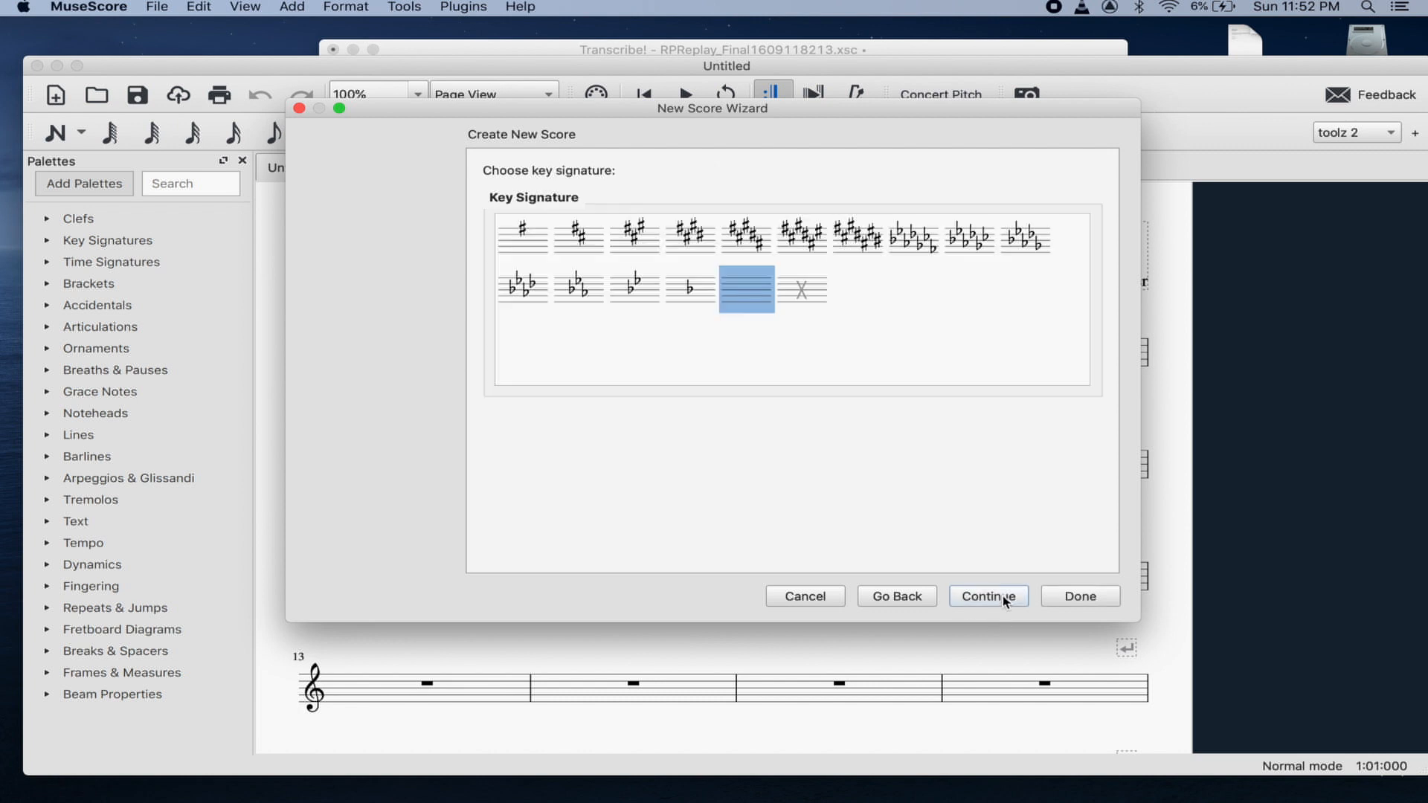
pyautogui.click(803, 289)
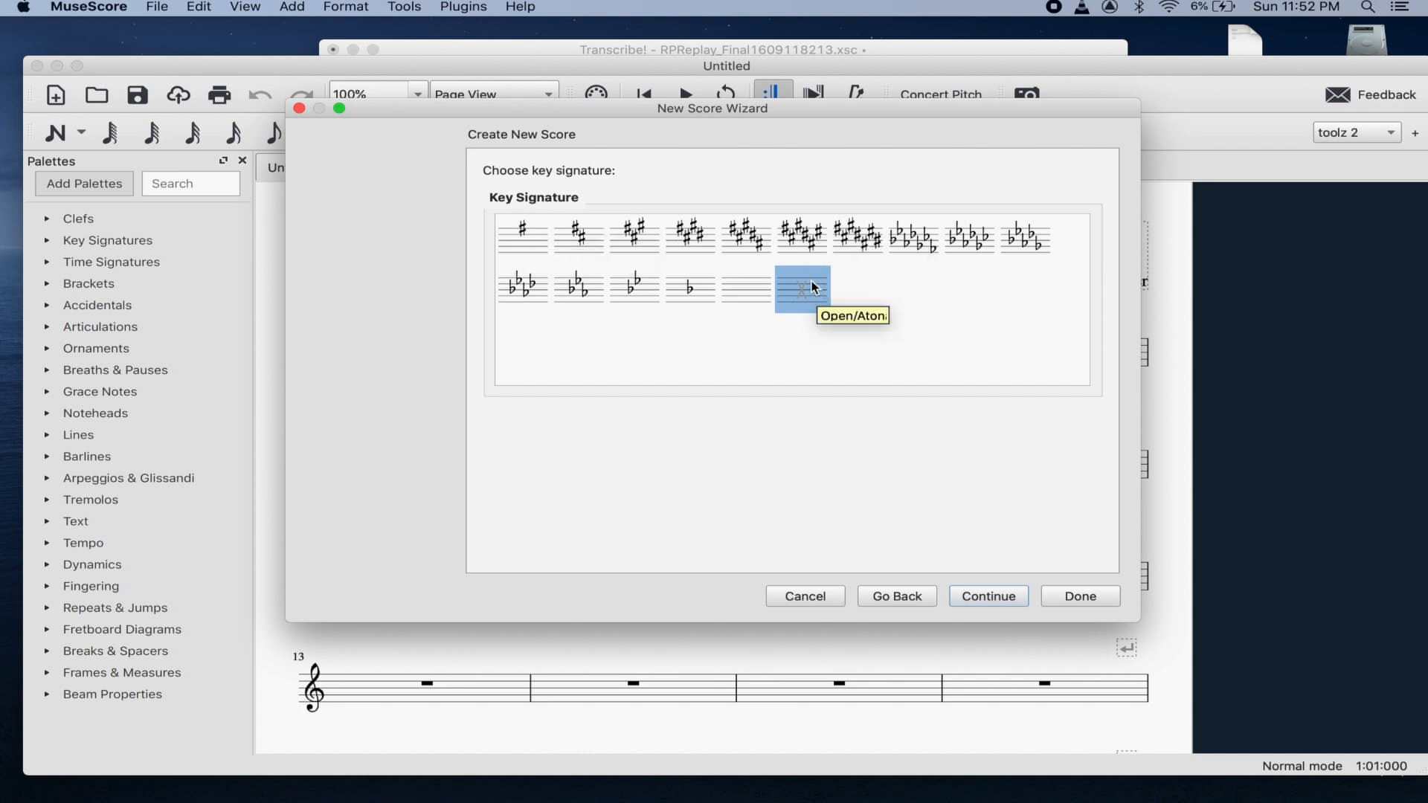
pyautogui.click(989, 596)
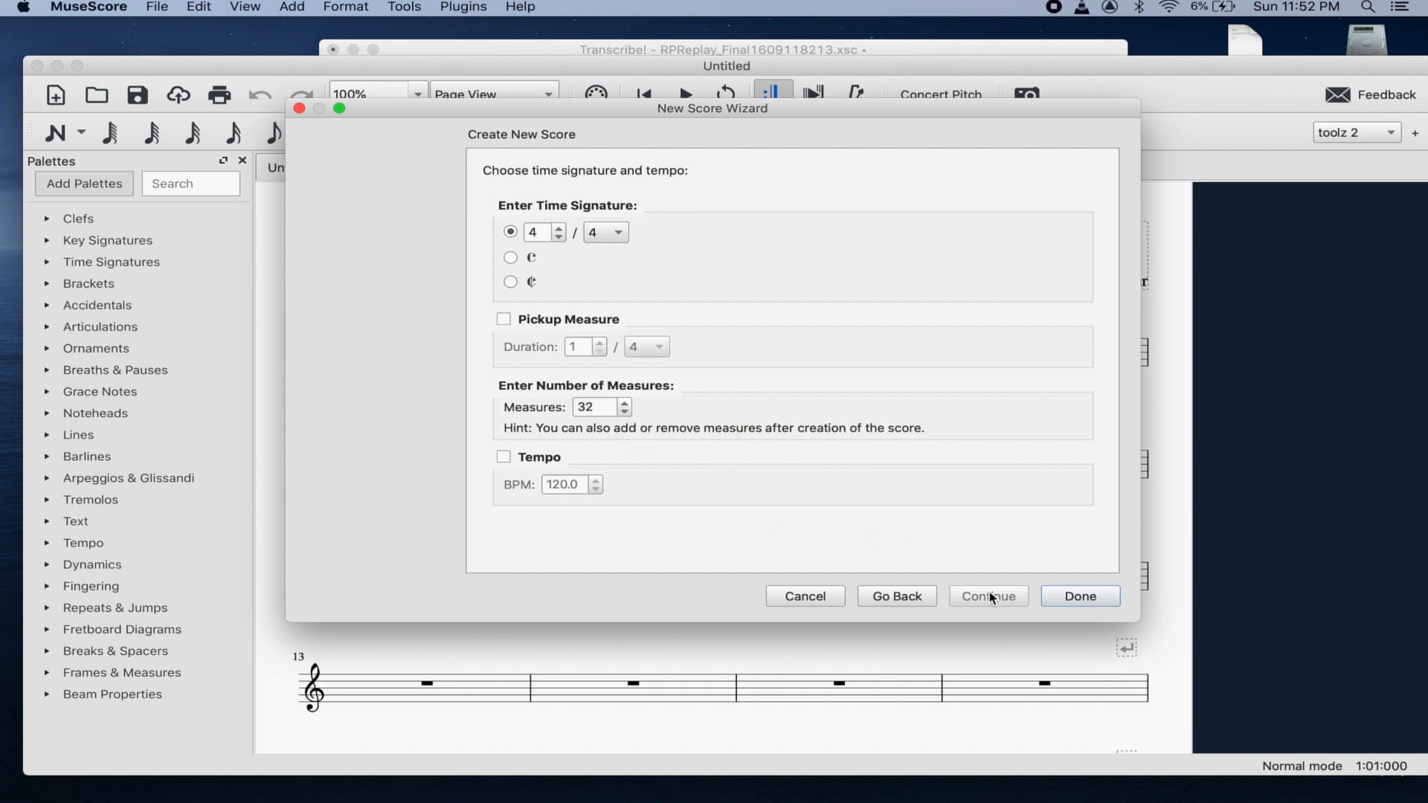
pyautogui.click(1075, 603)
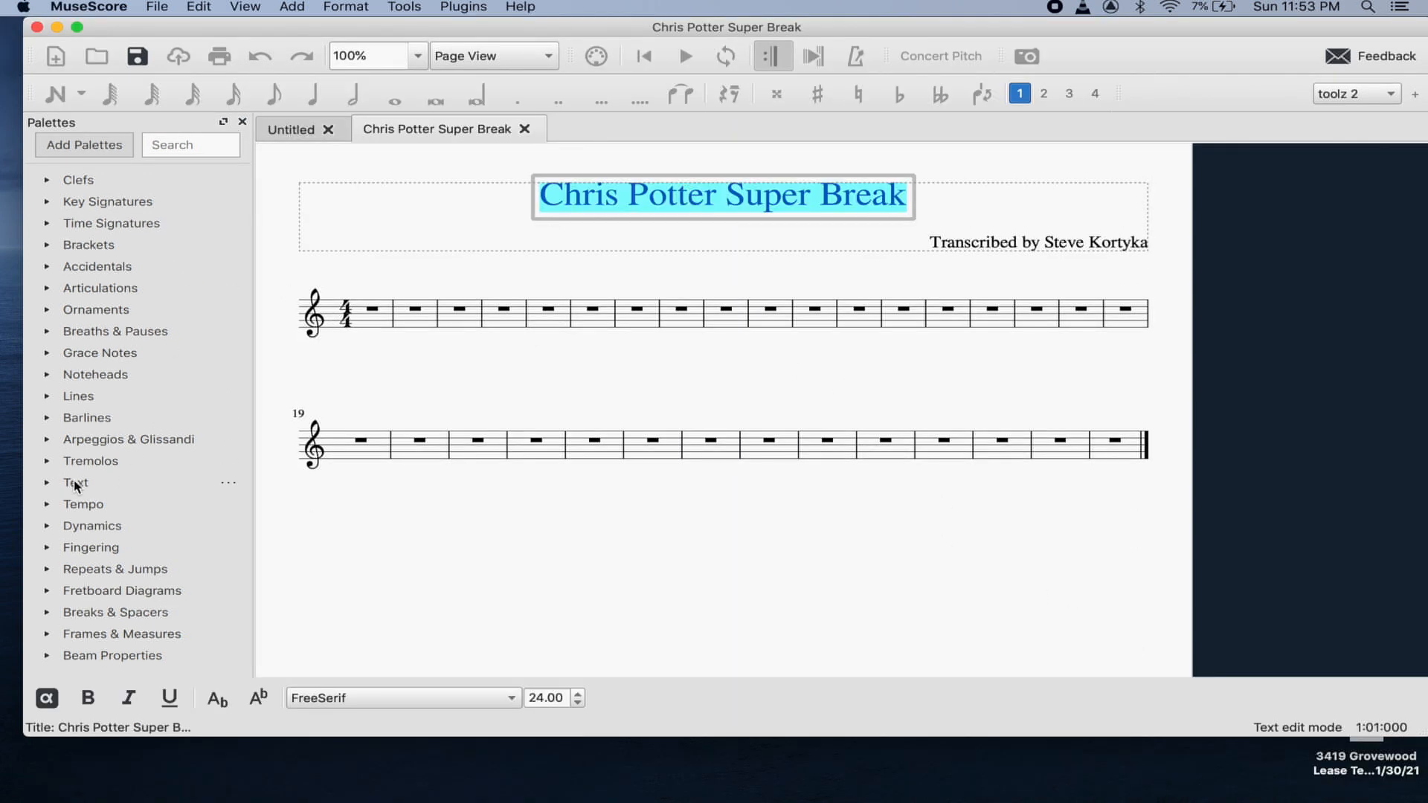
# - Set the title font to Avenir Next and begin changing the transcriber credit's font
pyautogui.click(515, 701)
pyautogui.click(515, 702)
pyautogui.scroll(6, 437, 130)
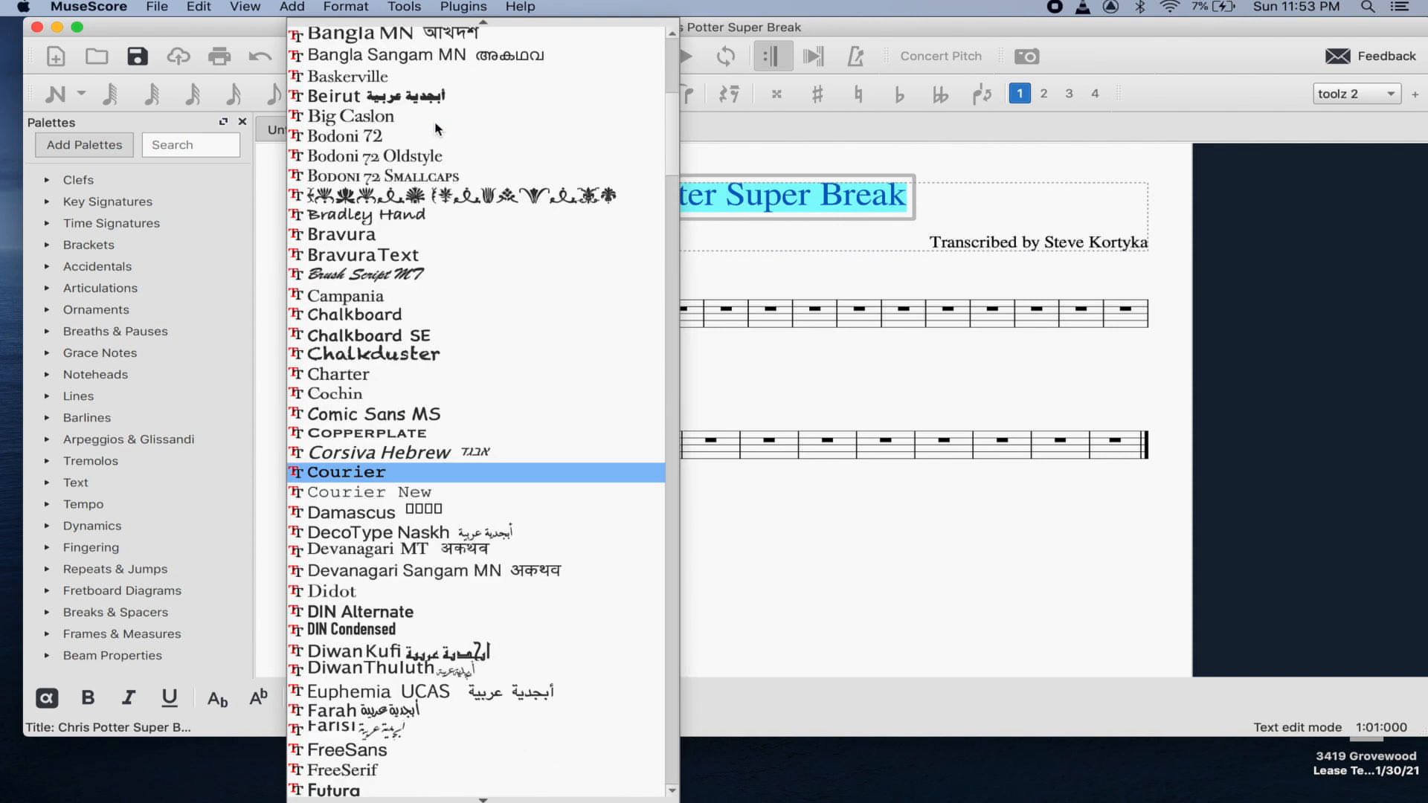
pyautogui.scroll(8, 437, 130)
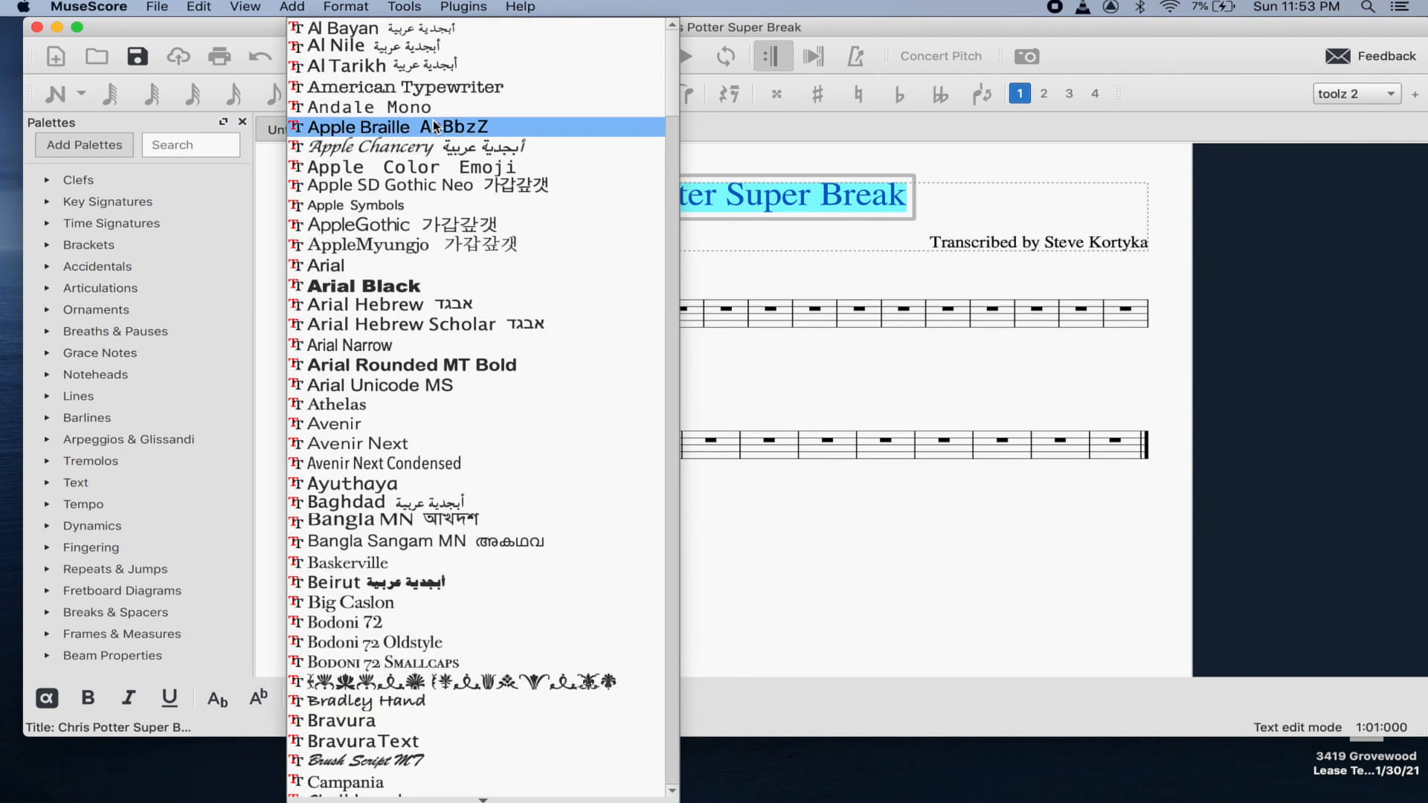
pyautogui.click(364, 446)
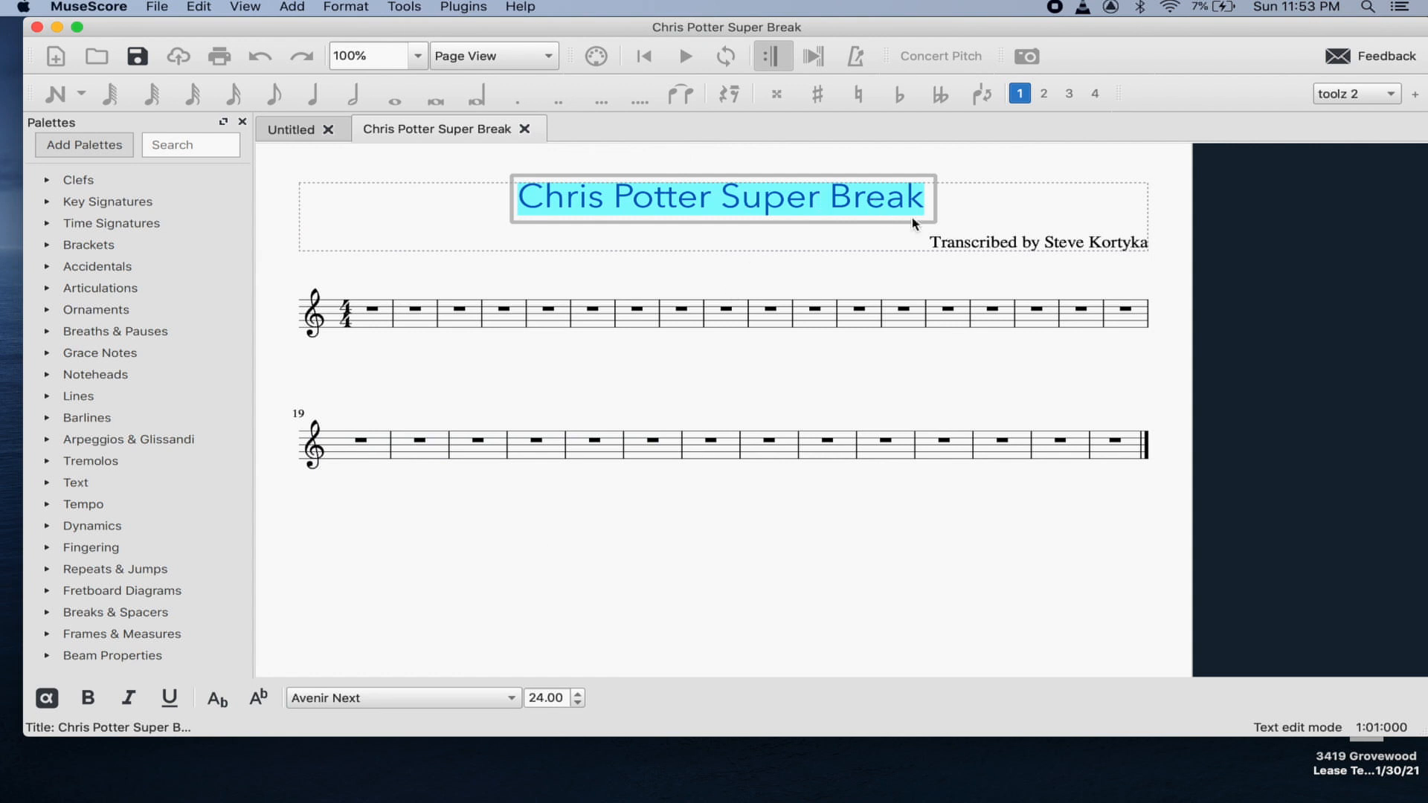
pyautogui.click(995, 241)
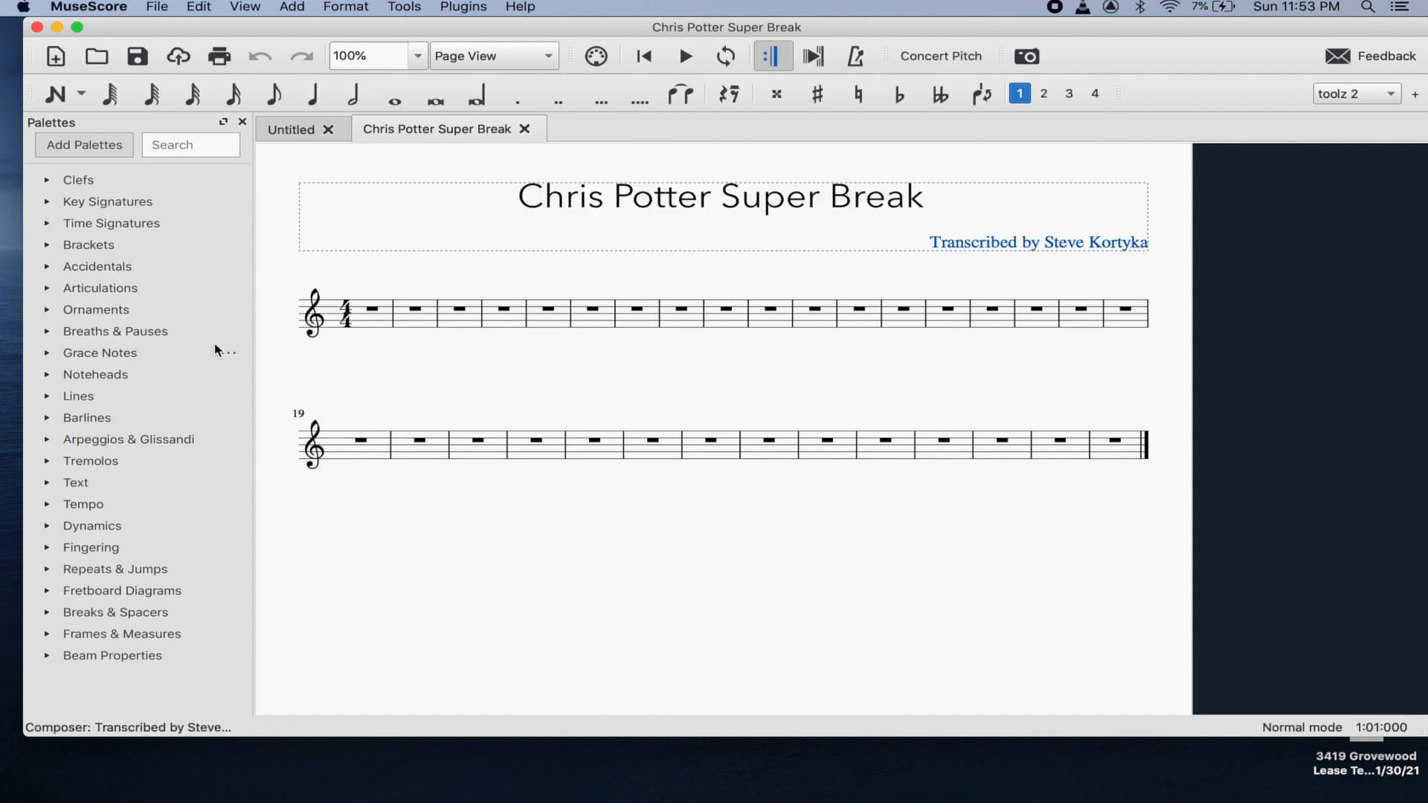
pyautogui.doubleClick(1036, 243)
pyautogui.click(513, 699)
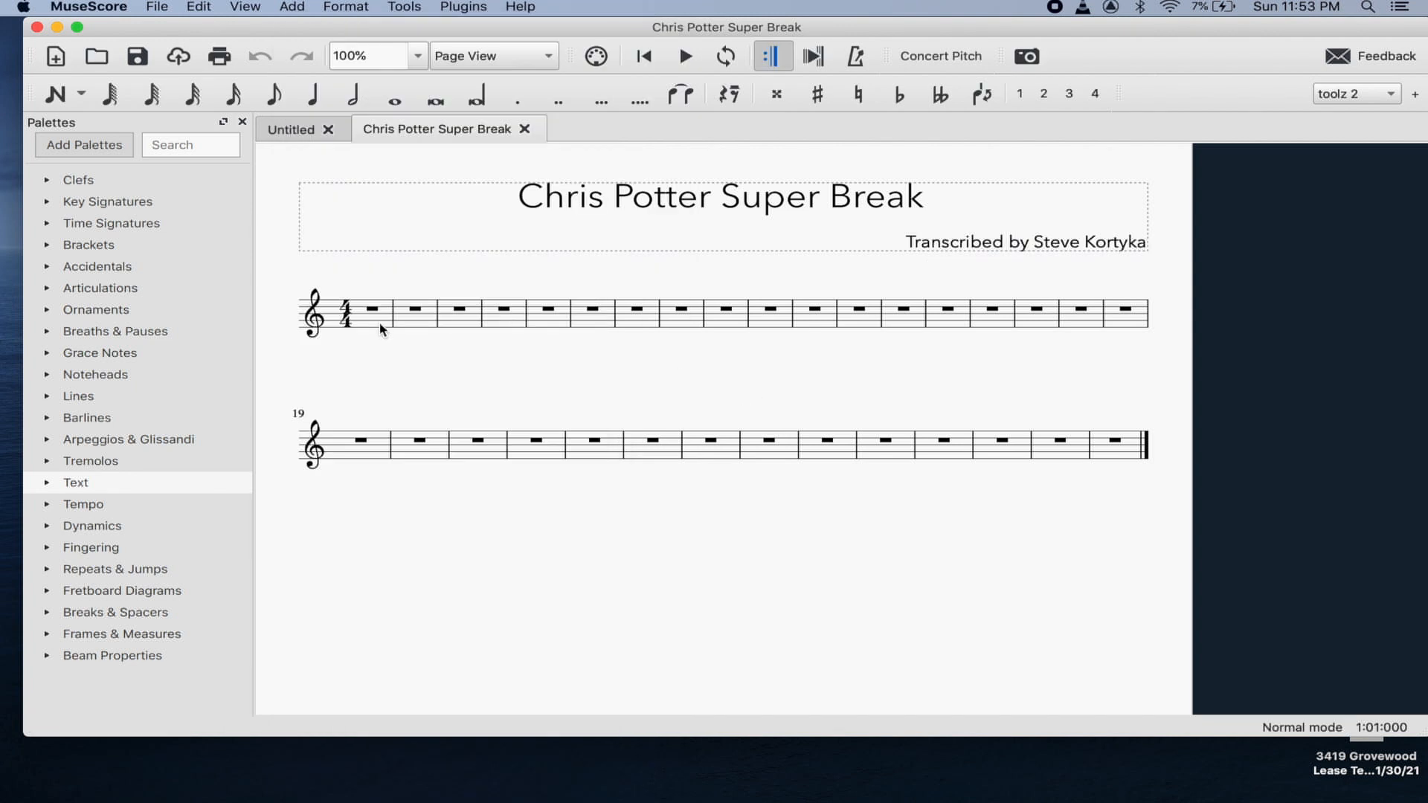
# - Apply Avenir Next to the transcriber credit and click into measure 1
pyautogui.click(377, 327)
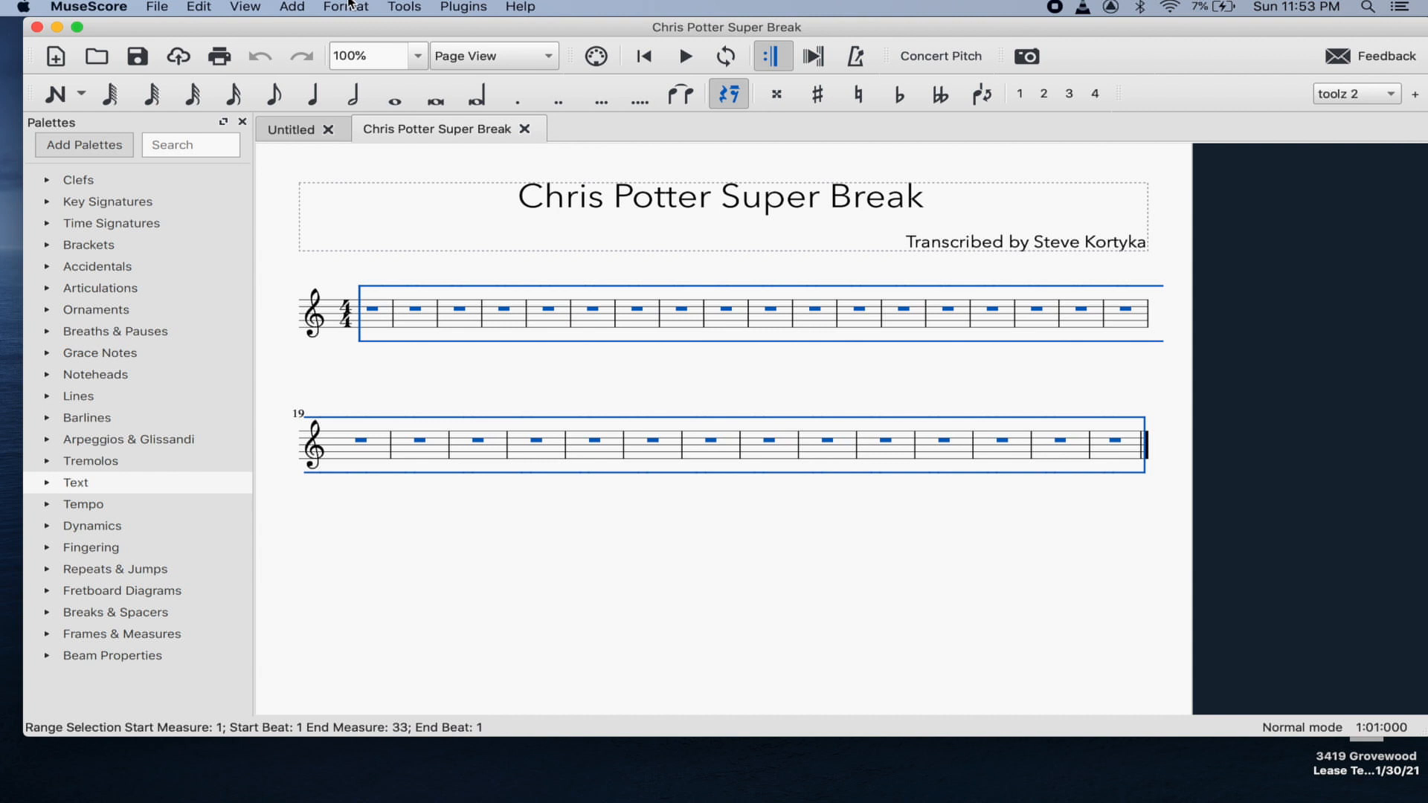
pyautogui.click(389, 283)
pyautogui.click(381, 318)
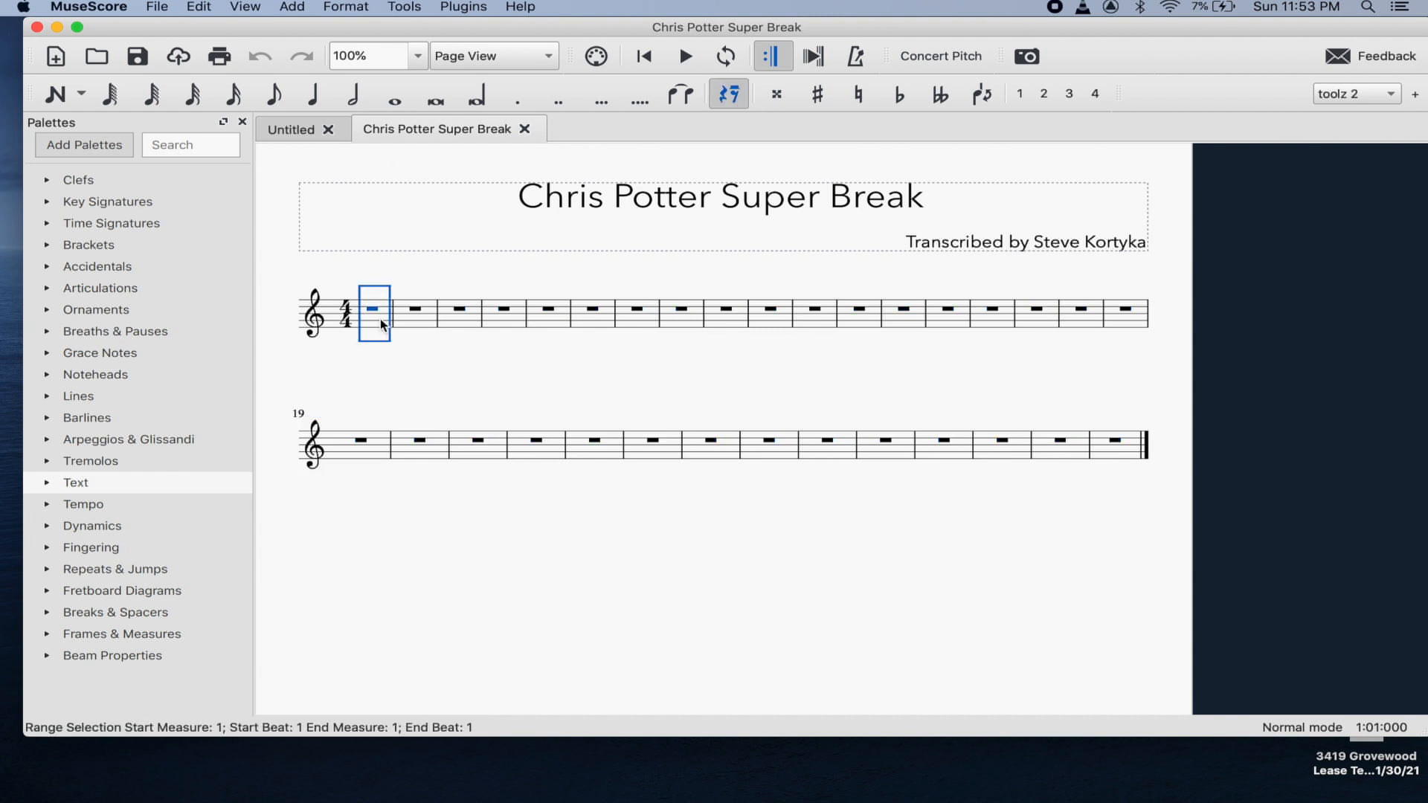
# - Select all measures and add system breaks every 4 measures via Format > Add/Remove System Breaks
pyautogui.keyDown('shift'); pyautogui.click(1134, 454); pyautogui.keyUp('shift')
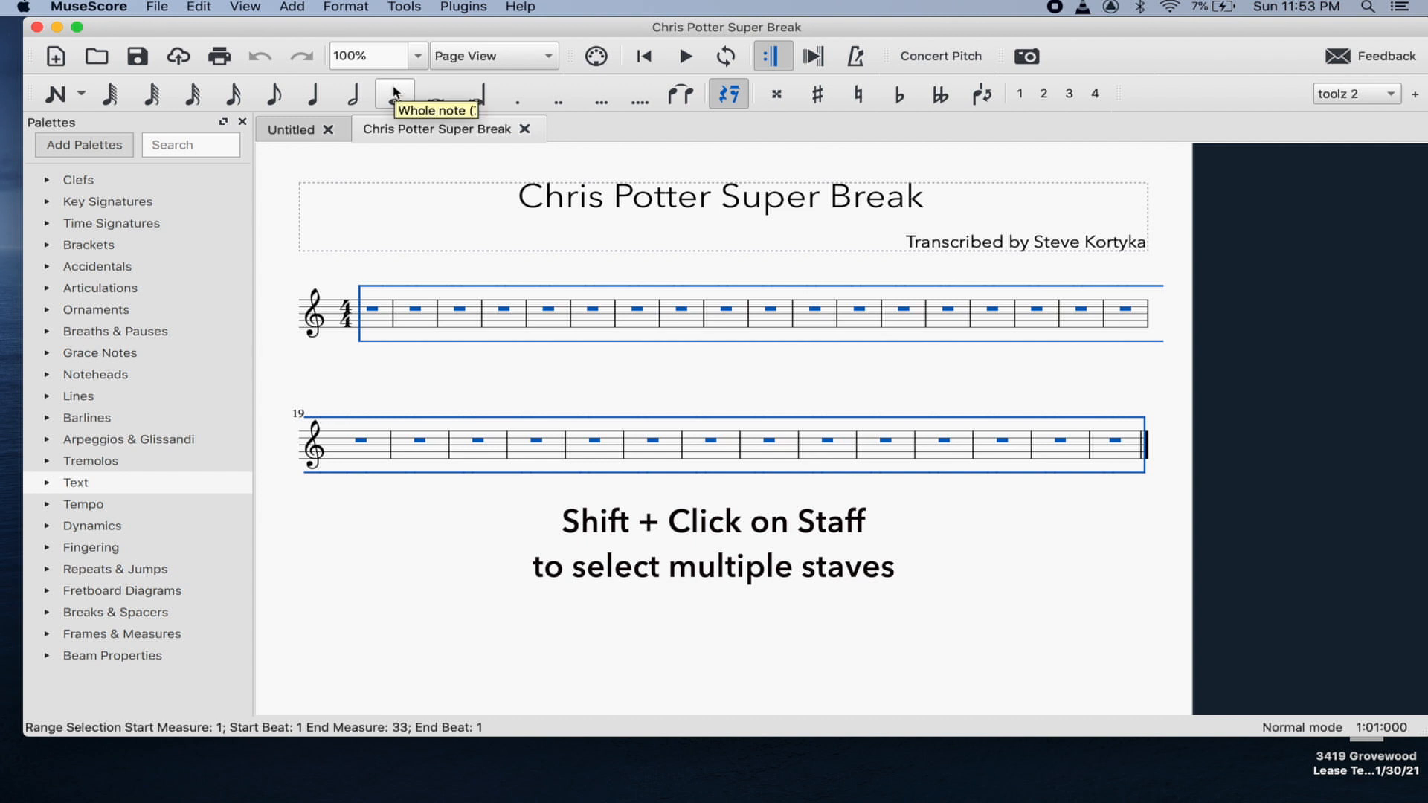
pyautogui.click(354, 5)
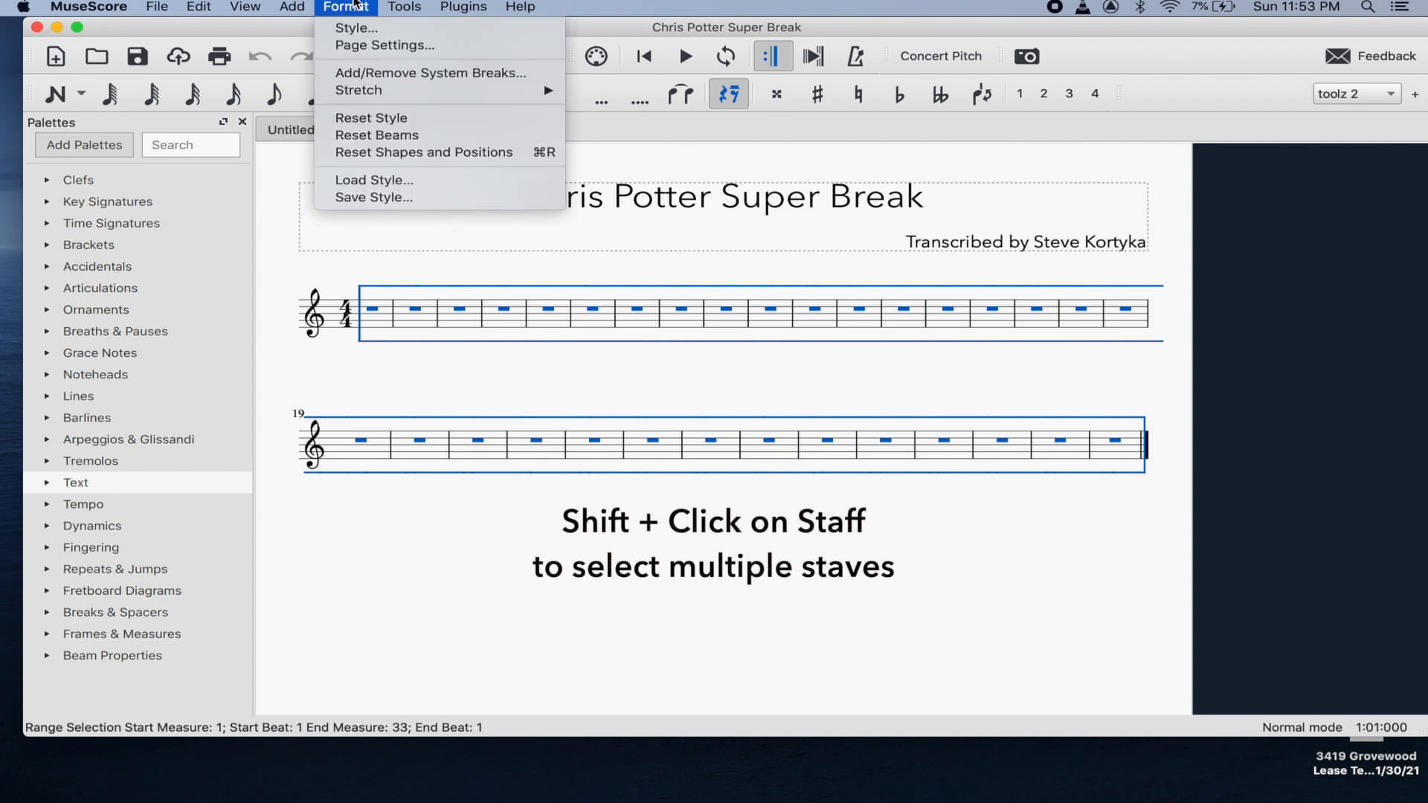
pyautogui.click(391, 77)
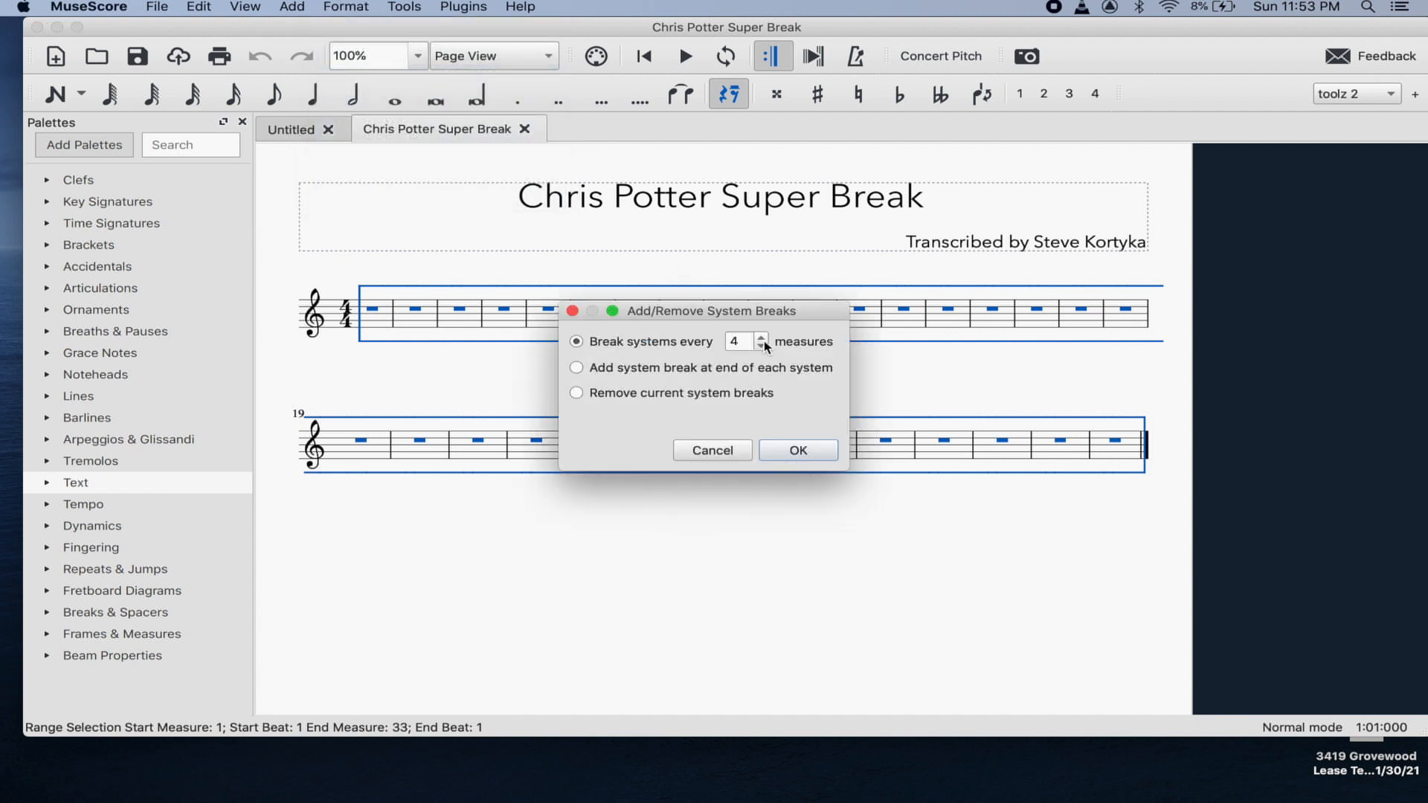
pyautogui.click(808, 451)
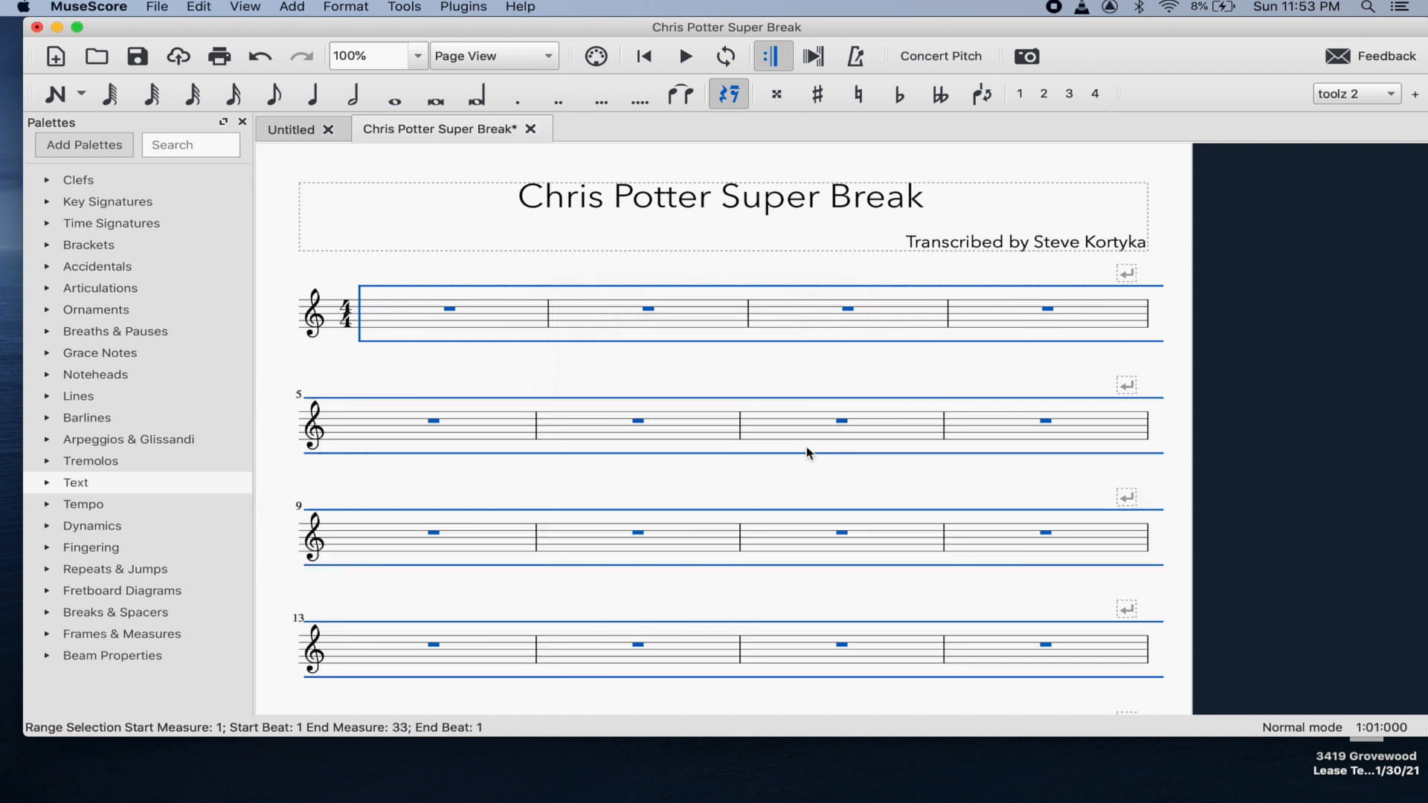
pyautogui.scroll(-10, 775, 402)
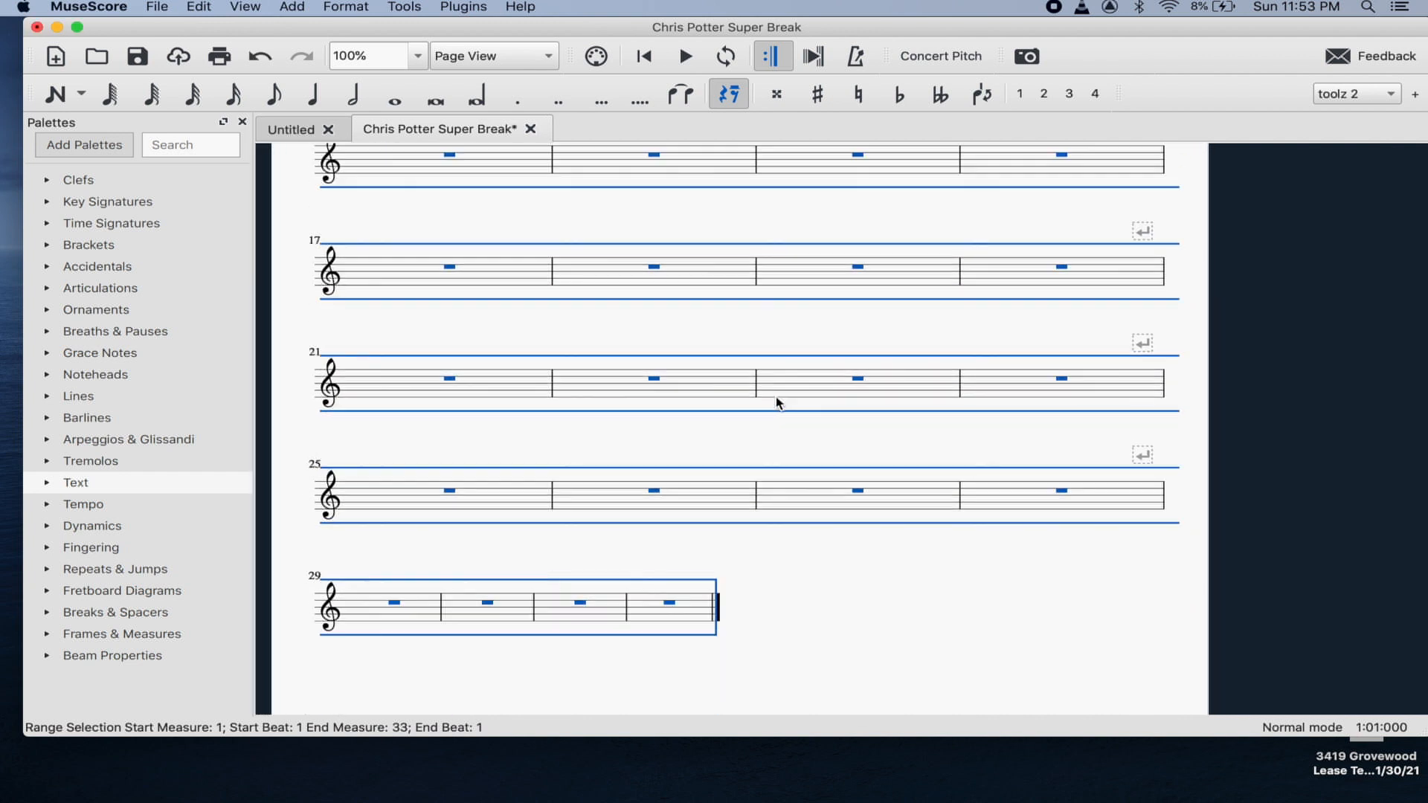
pyautogui.scroll(3, 775, 402)
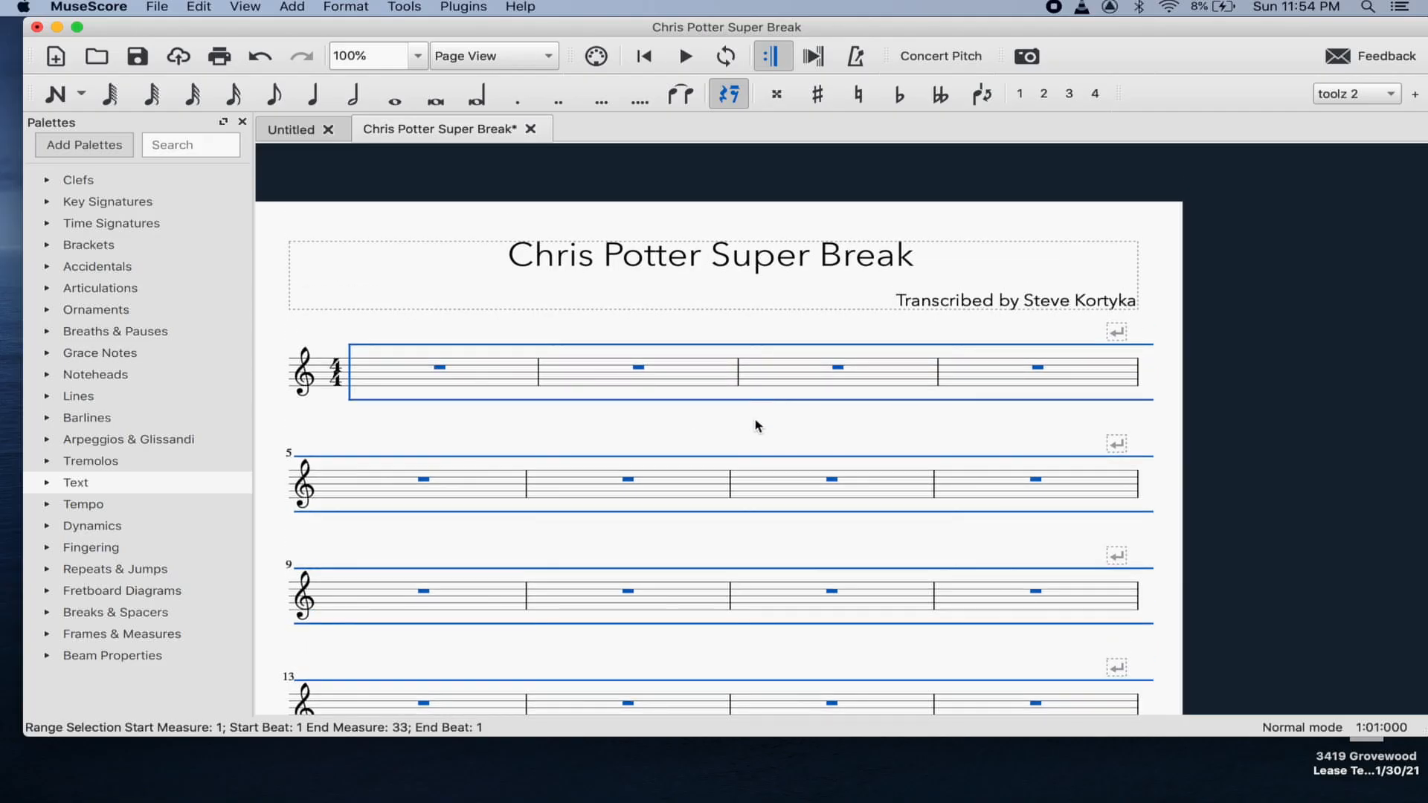
pyautogui.click(864, 543)
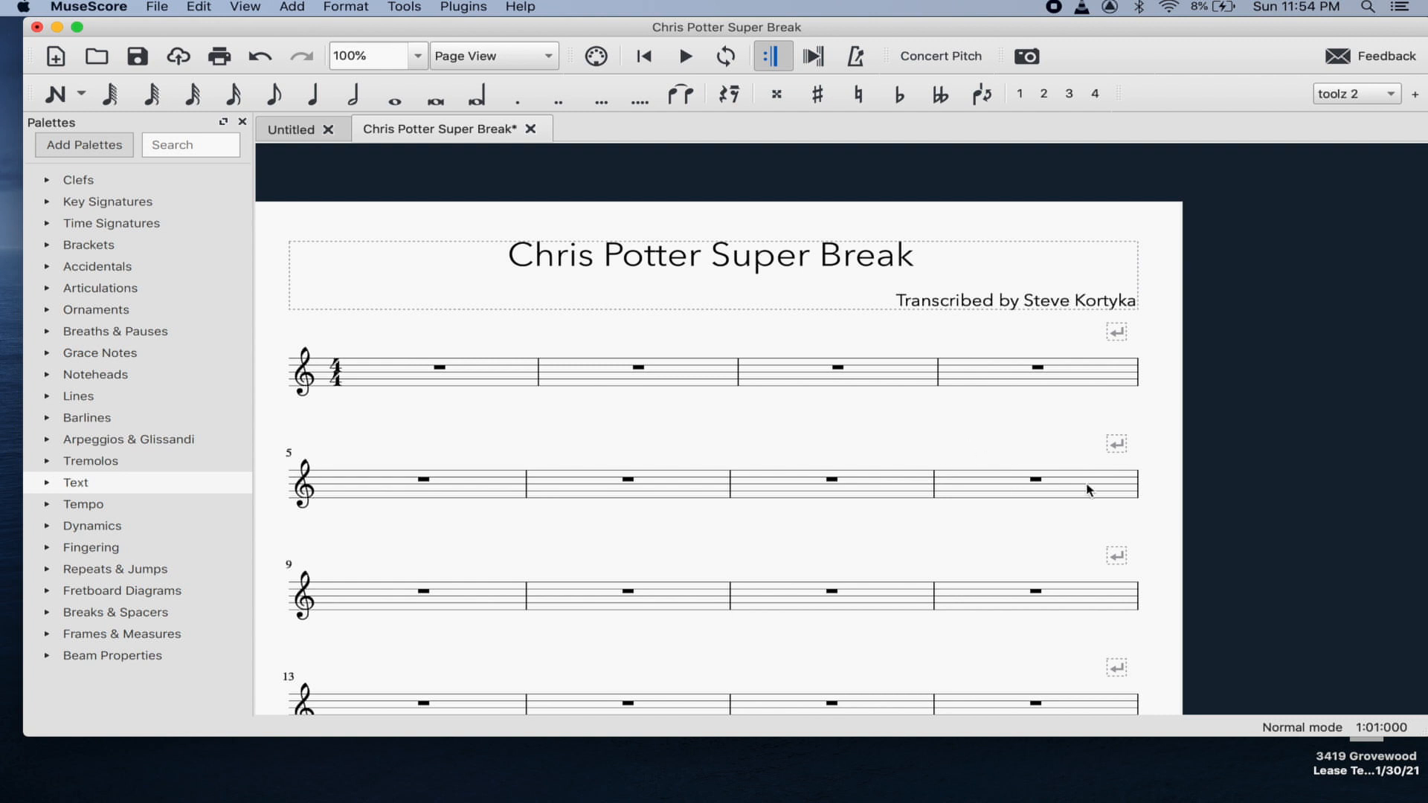
# - Apply the Double barline from the Barlines palette to the ends of measures 8 and 16
pyautogui.click(1136, 485)
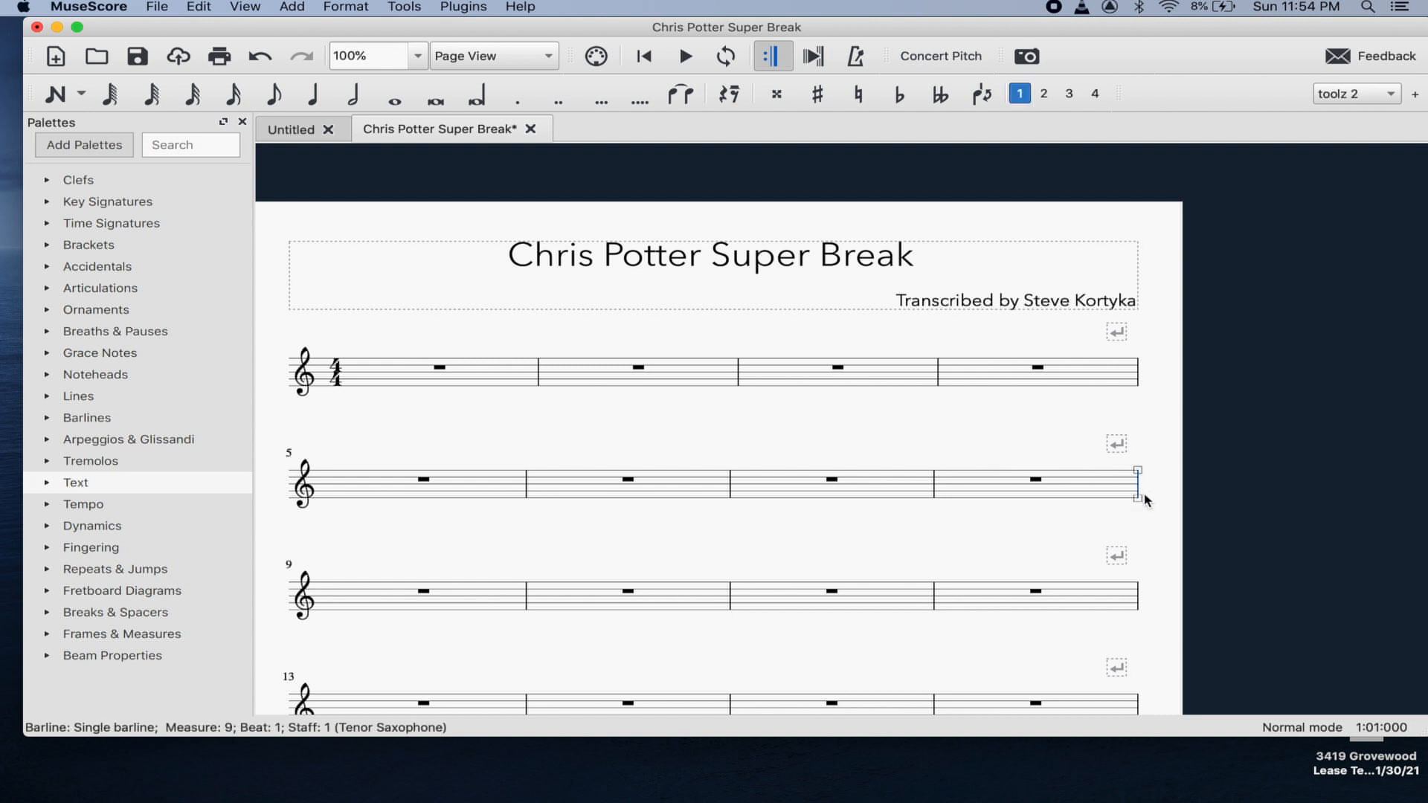
pyautogui.click(322, 5)
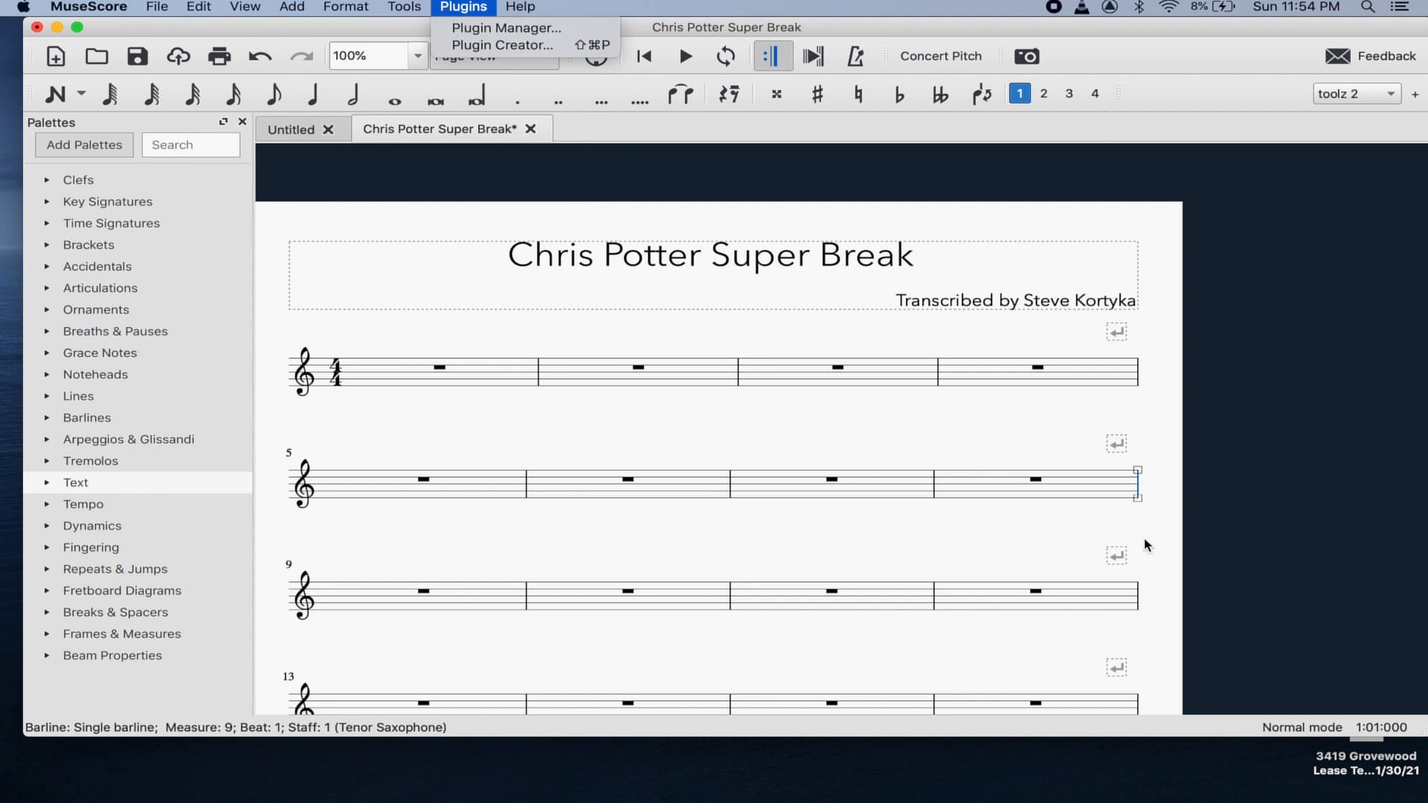
pyautogui.press('Escape')
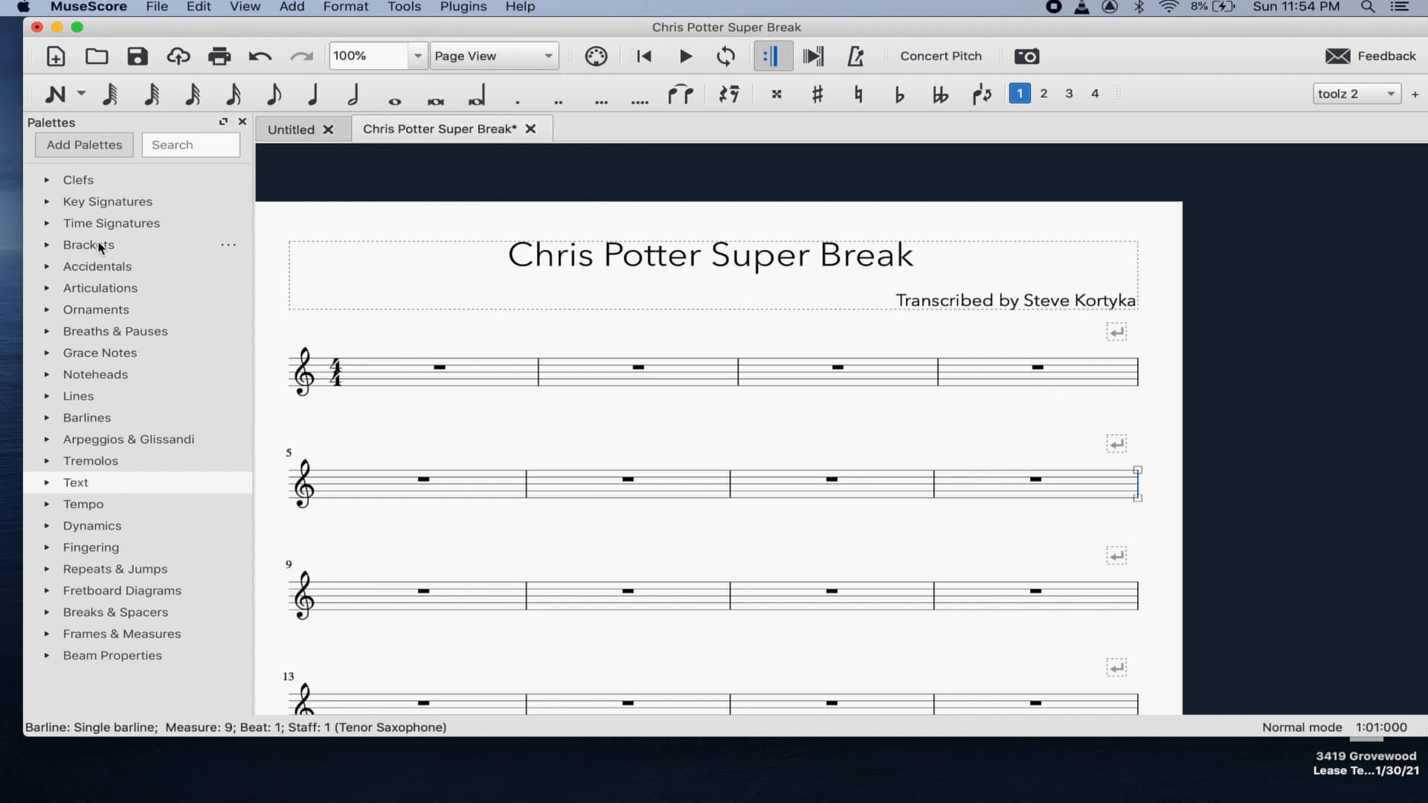
pyautogui.click(72, 417)
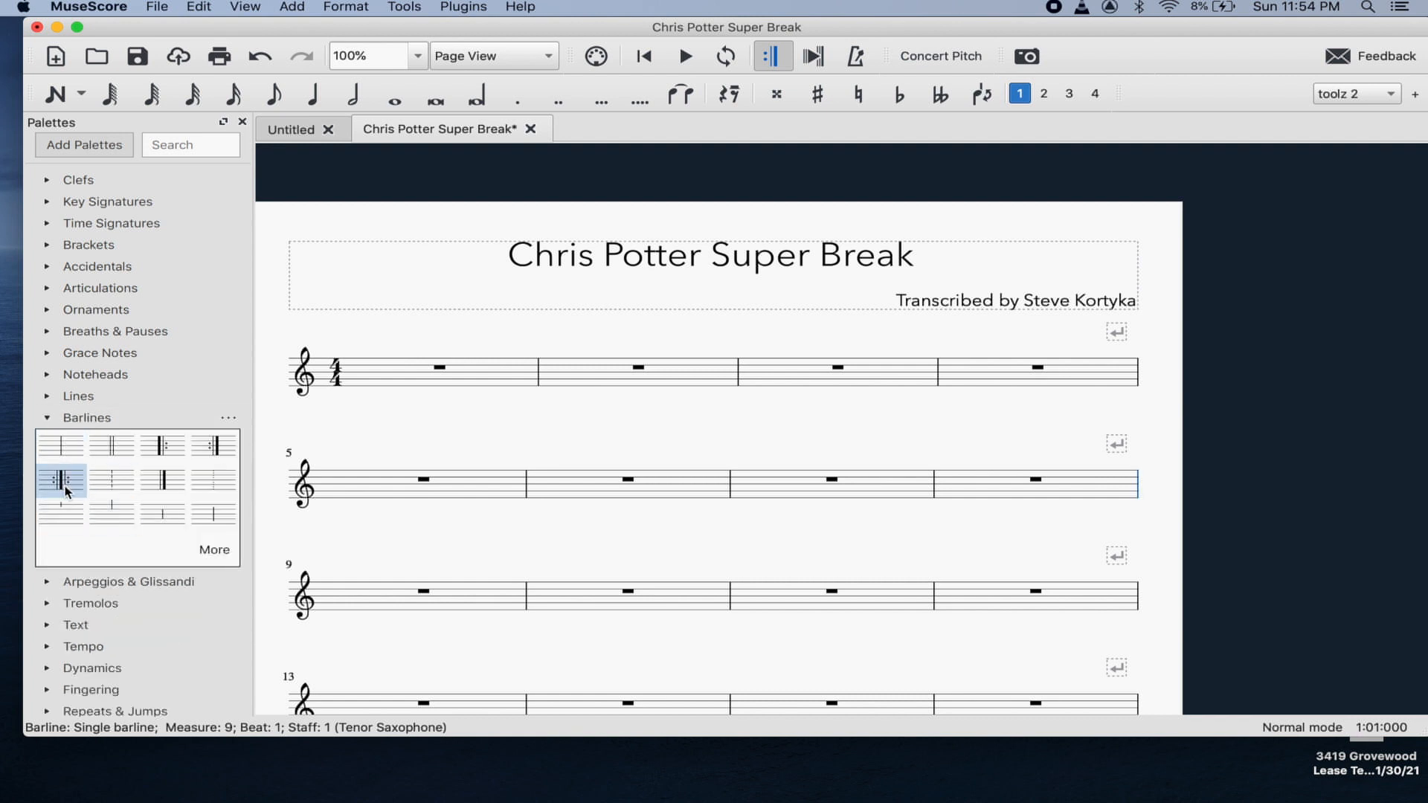
pyautogui.click(110, 445)
pyautogui.scroll(-3, 967, 563)
pyautogui.click(1135, 606)
pyautogui.click(113, 448)
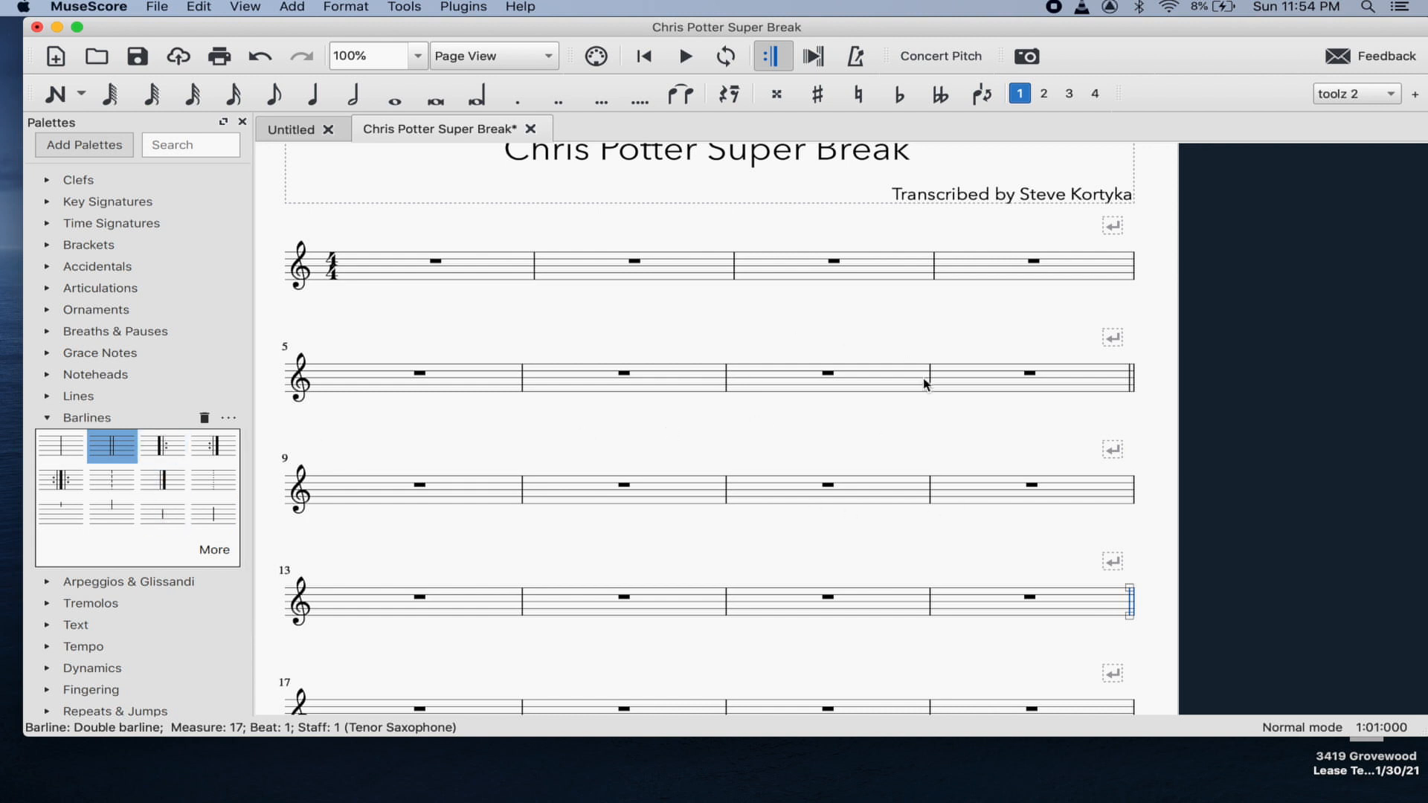
# - Select measure 1 and choose quarter-note duration, leaving the note input mode unchanged
pyautogui.click(606, 328)
pyautogui.scroll(3, 661, 327)
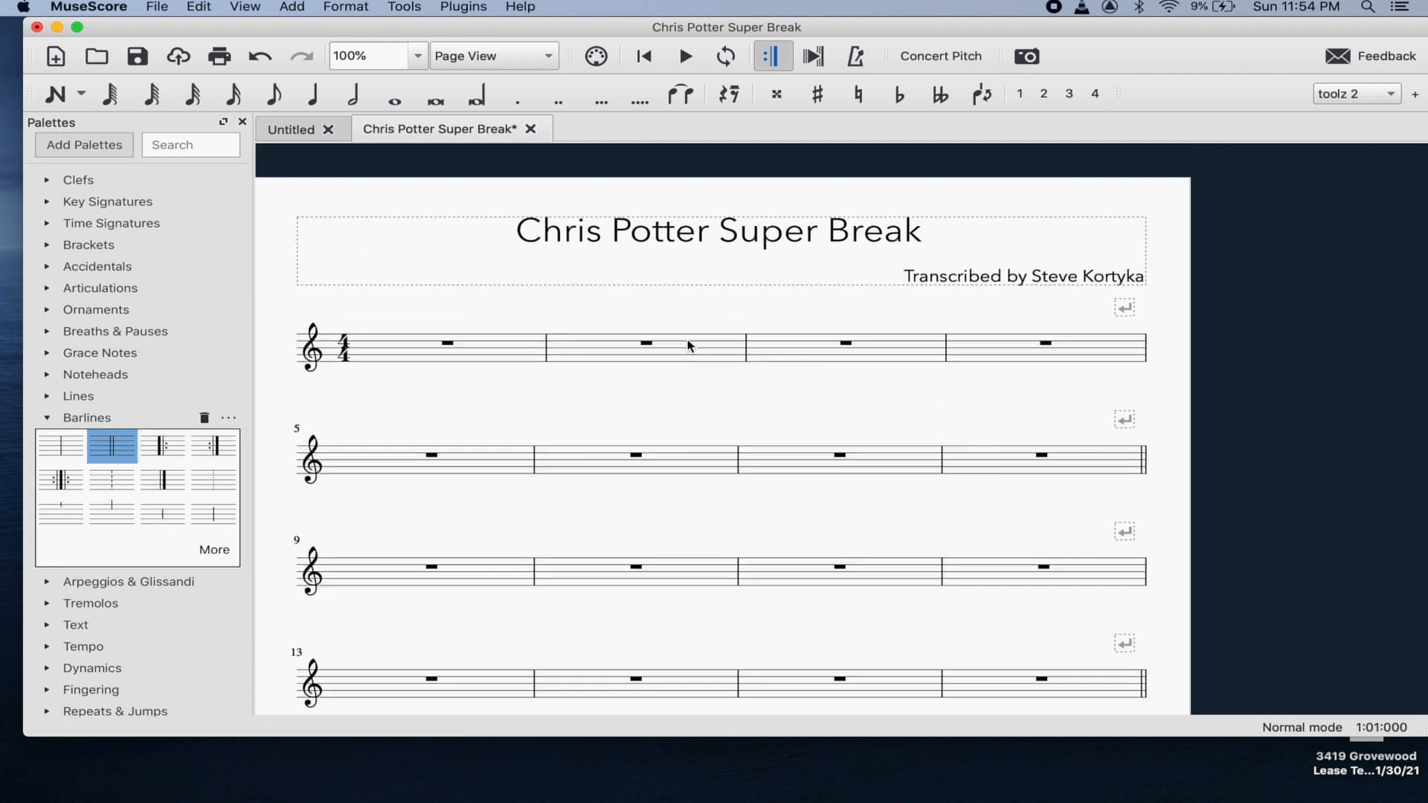
pyautogui.click(375, 351)
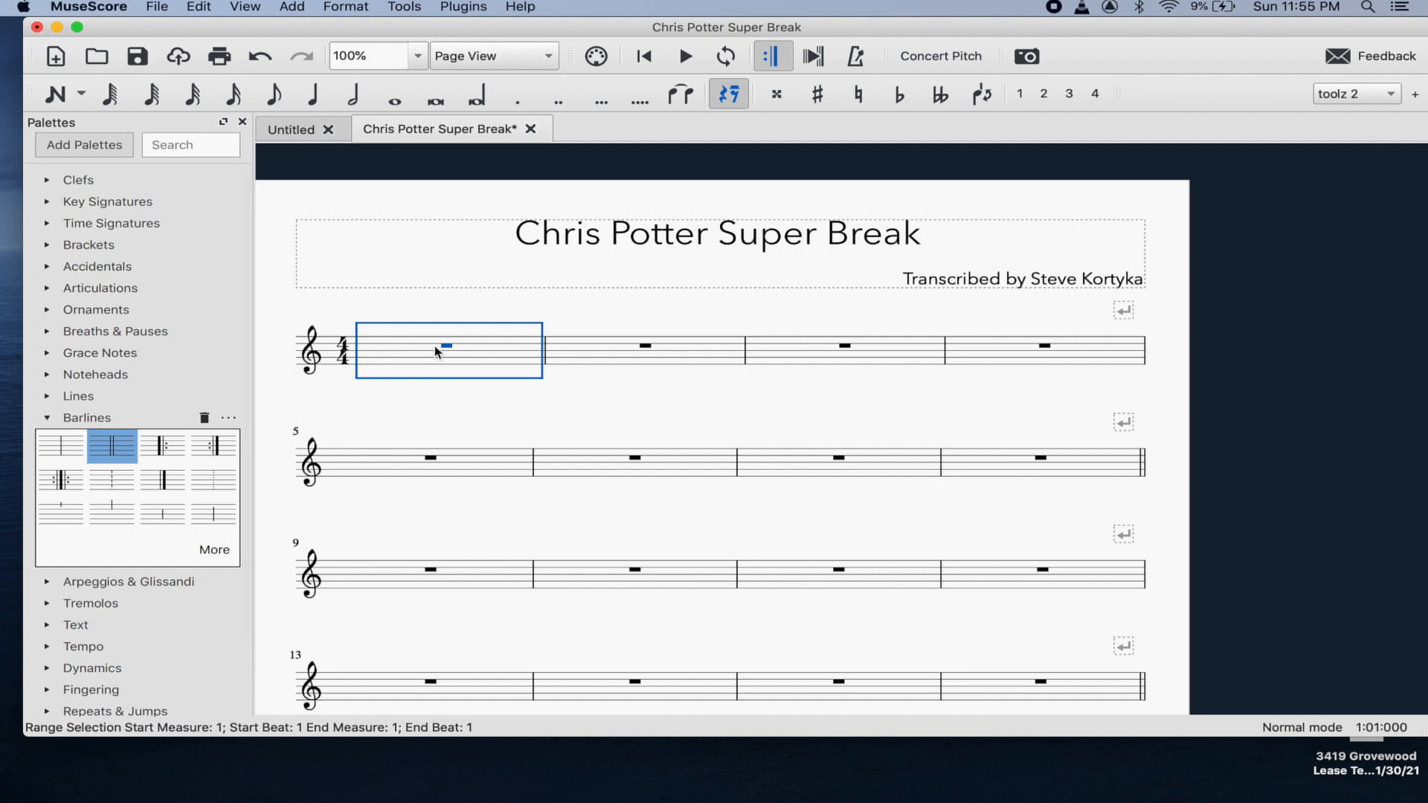
pyautogui.click(81, 95)
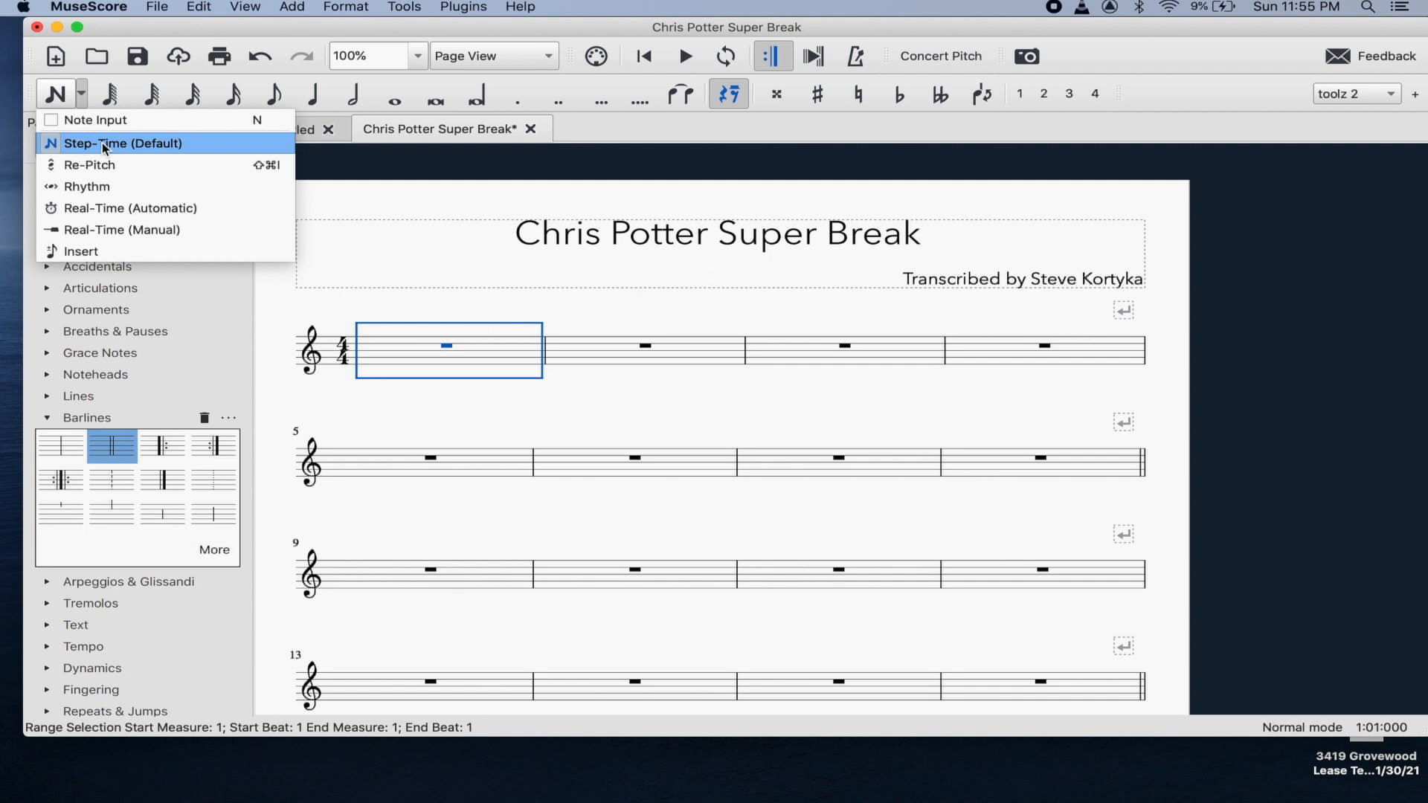
pyautogui.click(449, 336)
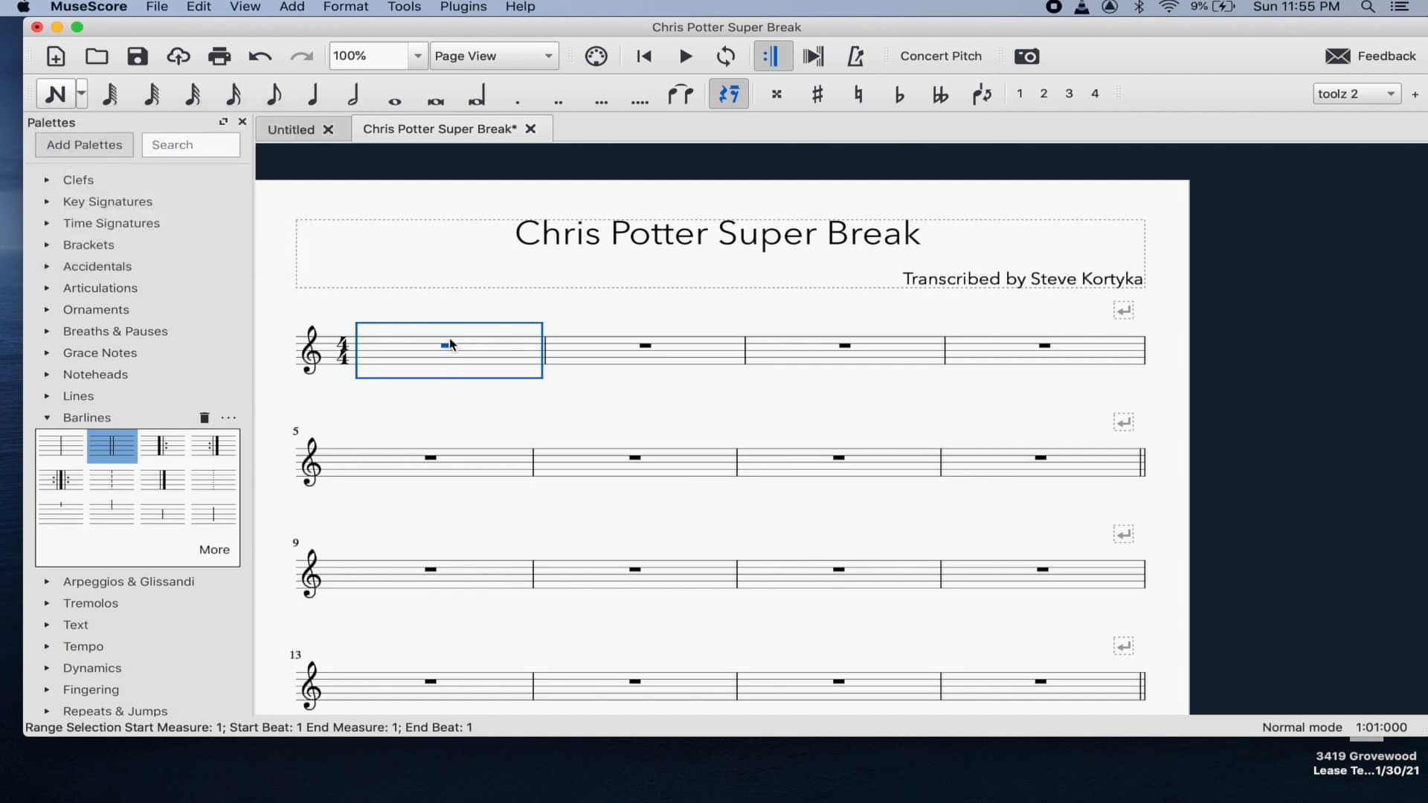
pyautogui.click(315, 95)
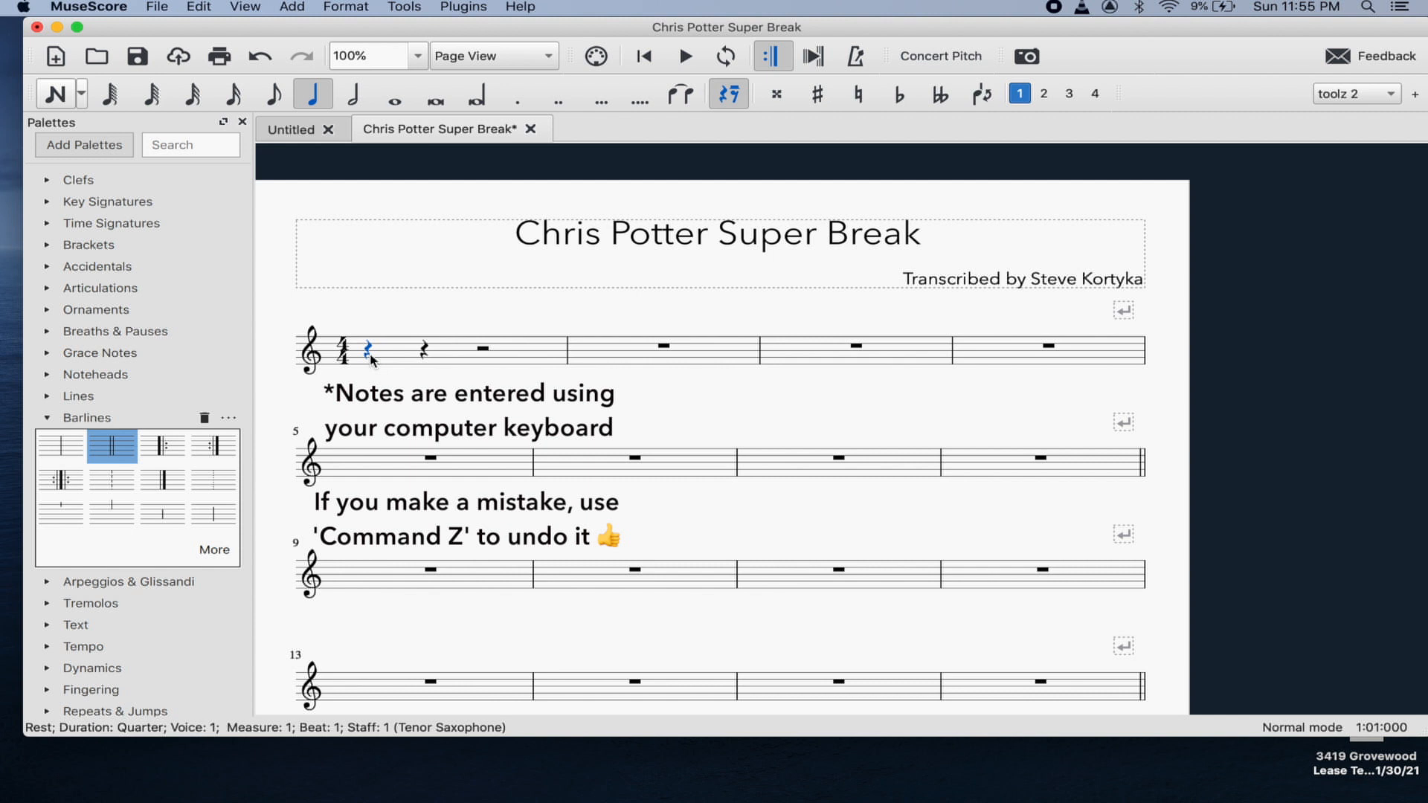
# - Try out F, D, E and C quarter notes in measure 1
pyautogui.press('n')
pyautogui.press('f')
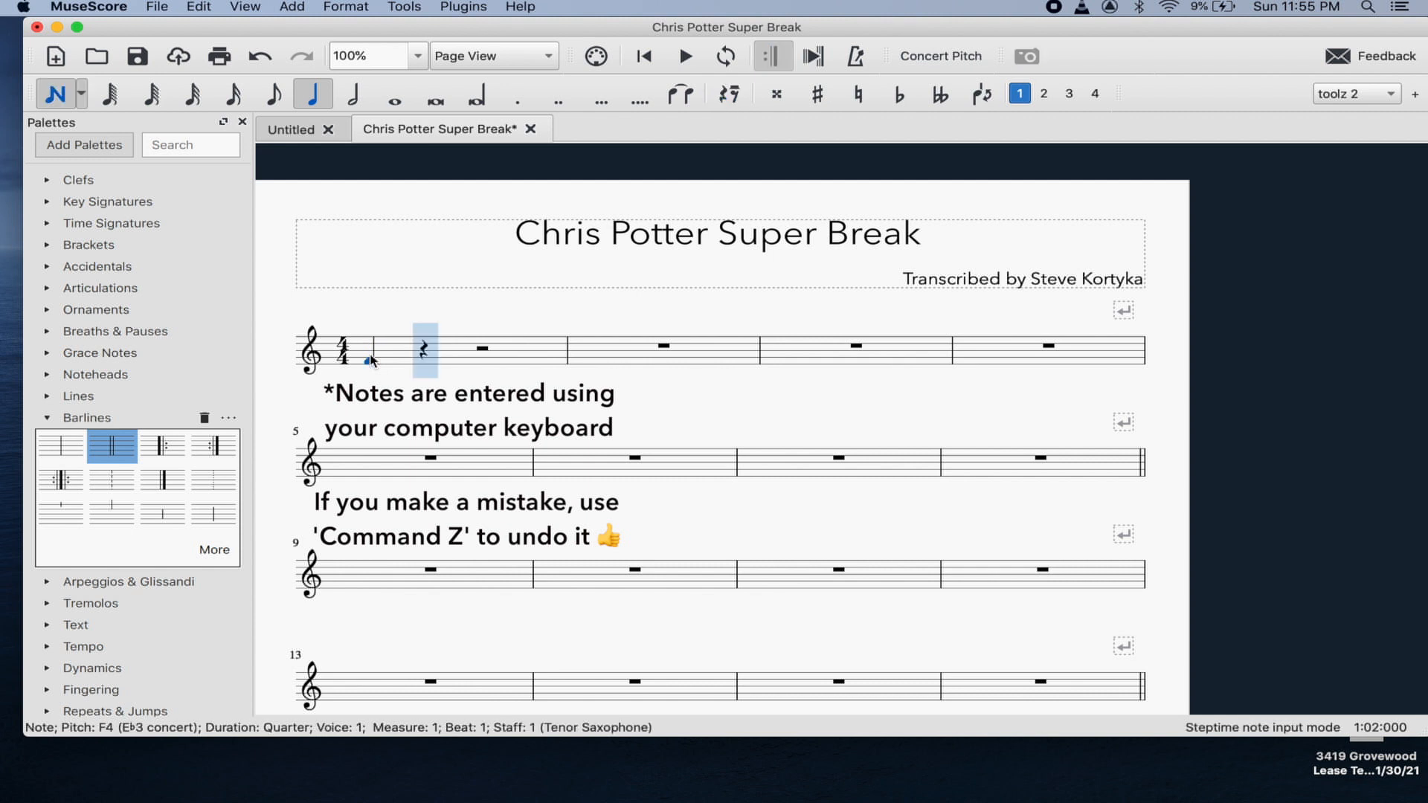
pyautogui.press('d')
pyautogui.press('e')
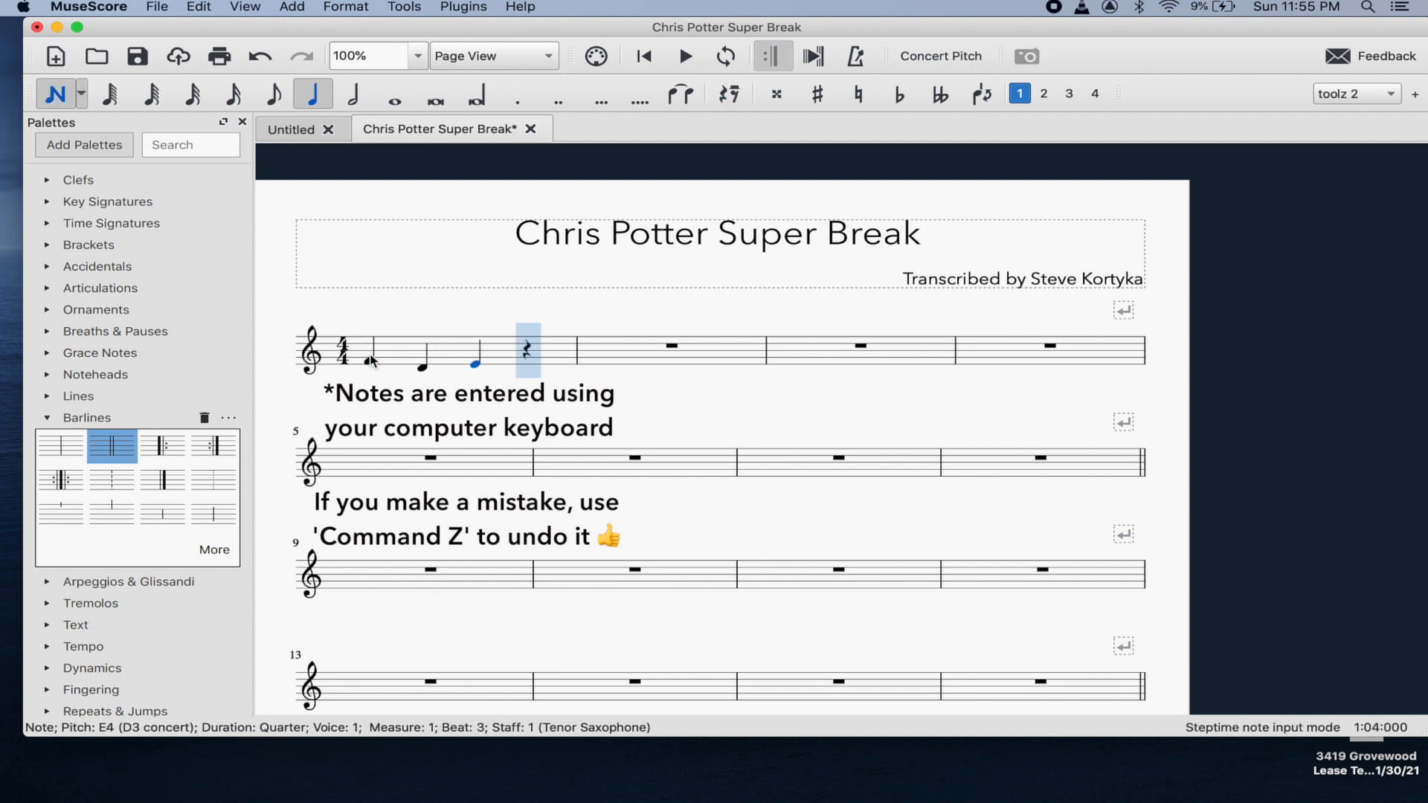
pyautogui.press('Left')
pyautogui.press('Left')
pyautogui.press('Left')
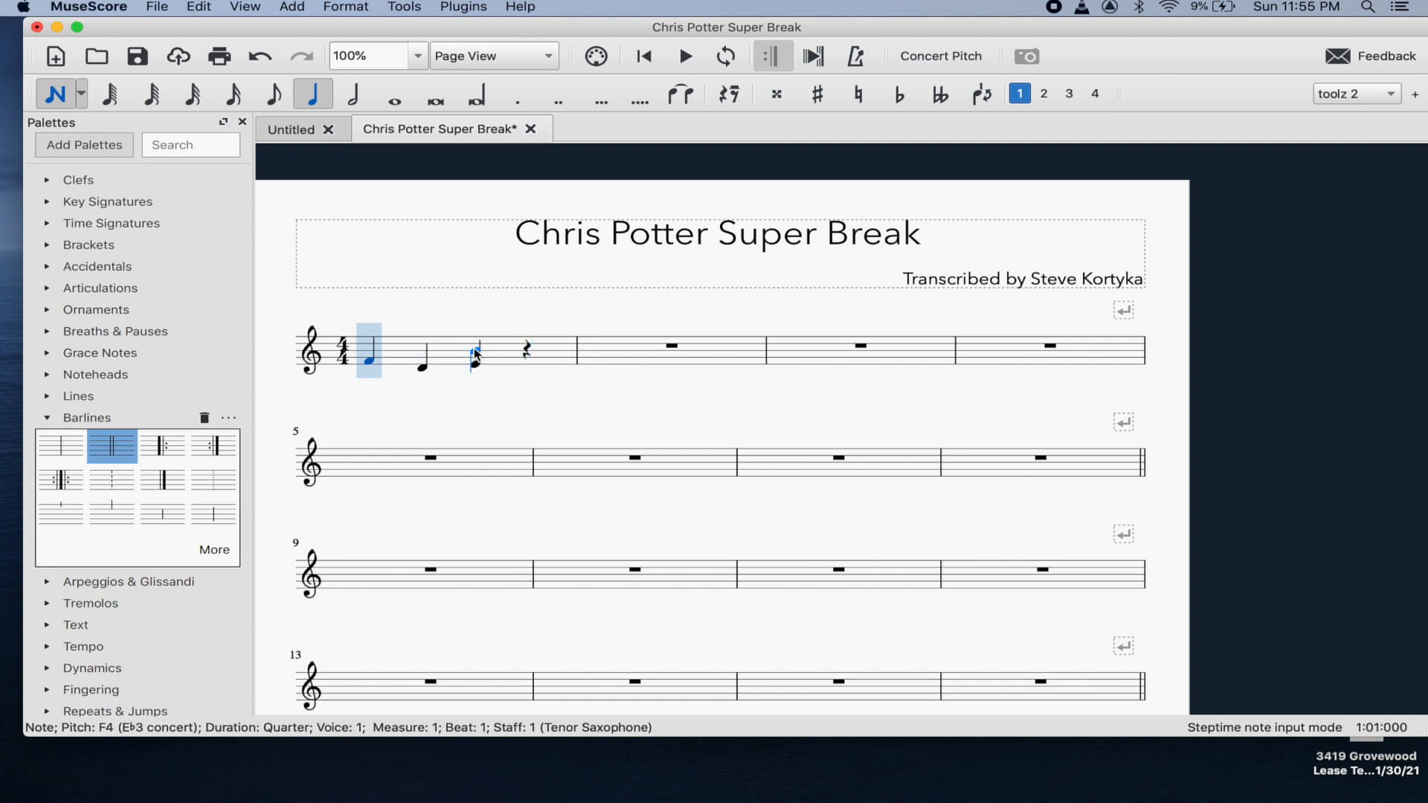
pyautogui.click(529, 349)
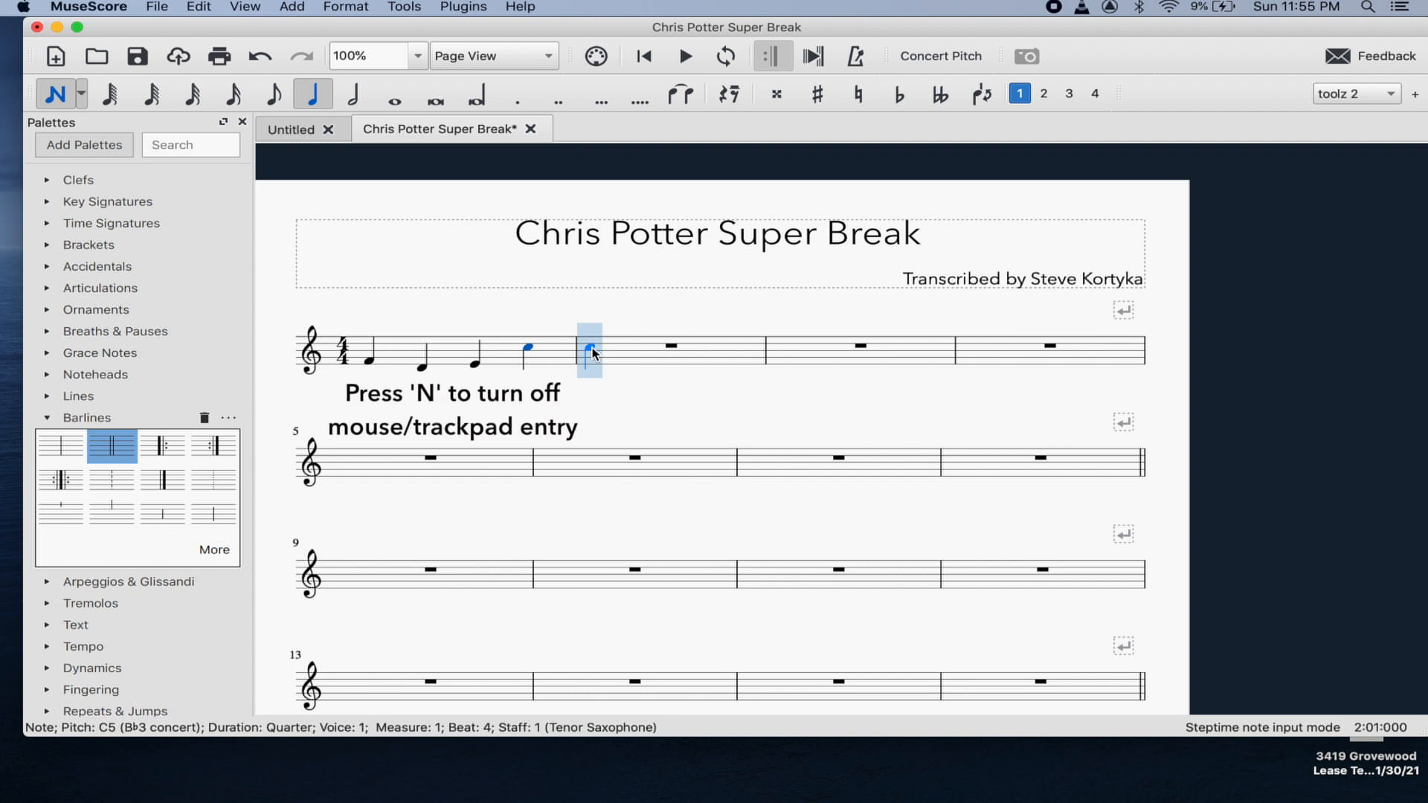
pyautogui.press('n')
# - Clear the notes from measure 1 and switch the note duration to sixteenths
pyautogui.click(643, 356)
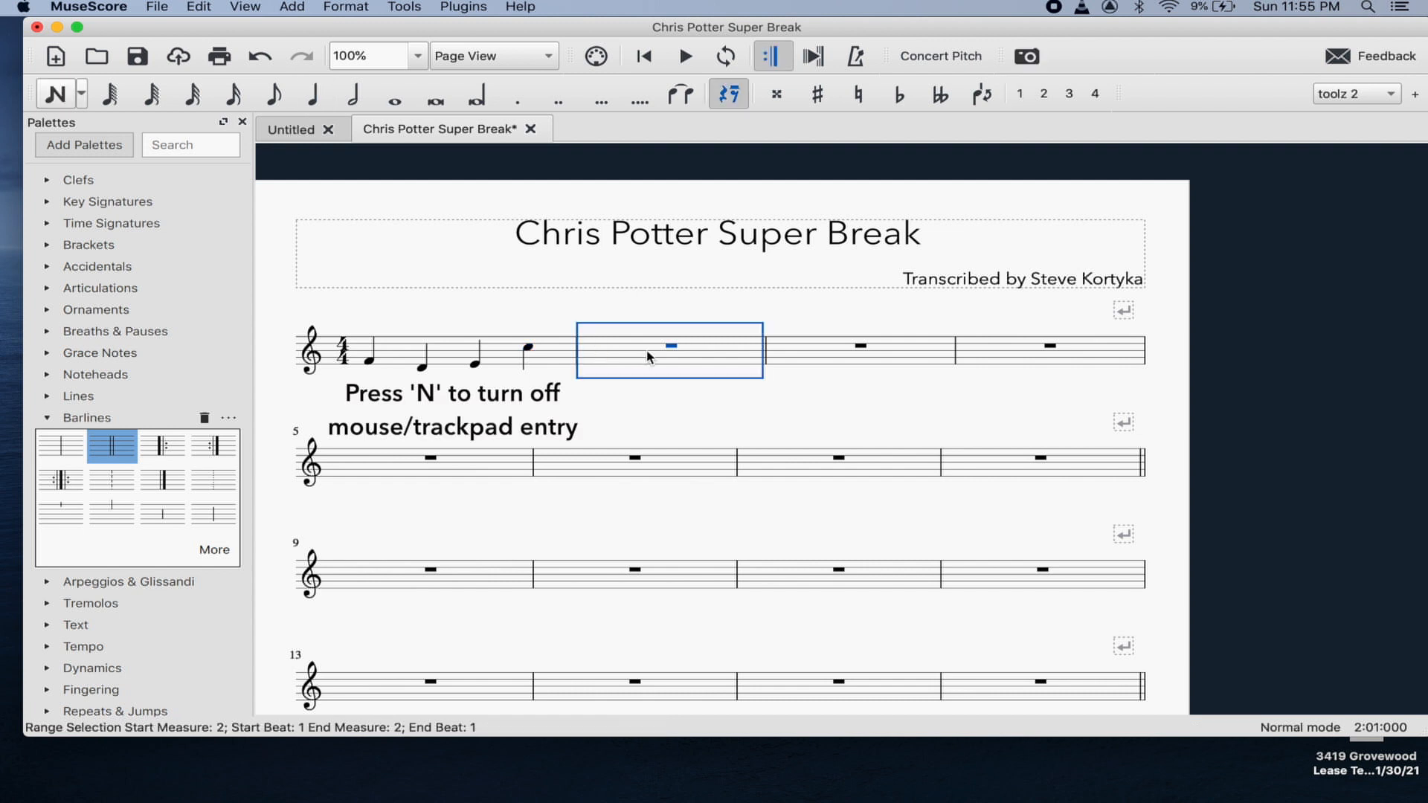
pyautogui.click(493, 359)
pyautogui.click(827, 350)
pyautogui.click(707, 358)
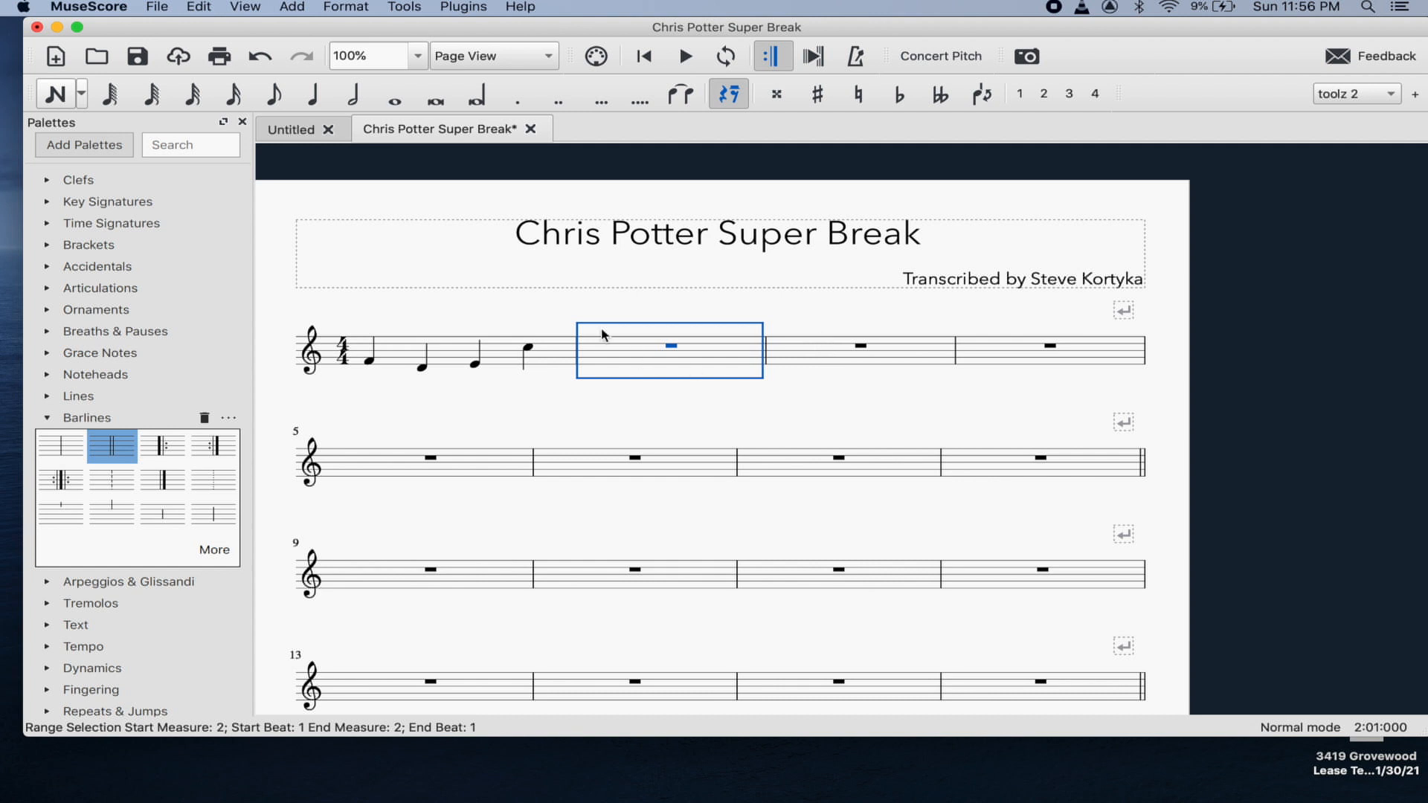
pyautogui.click(447, 361)
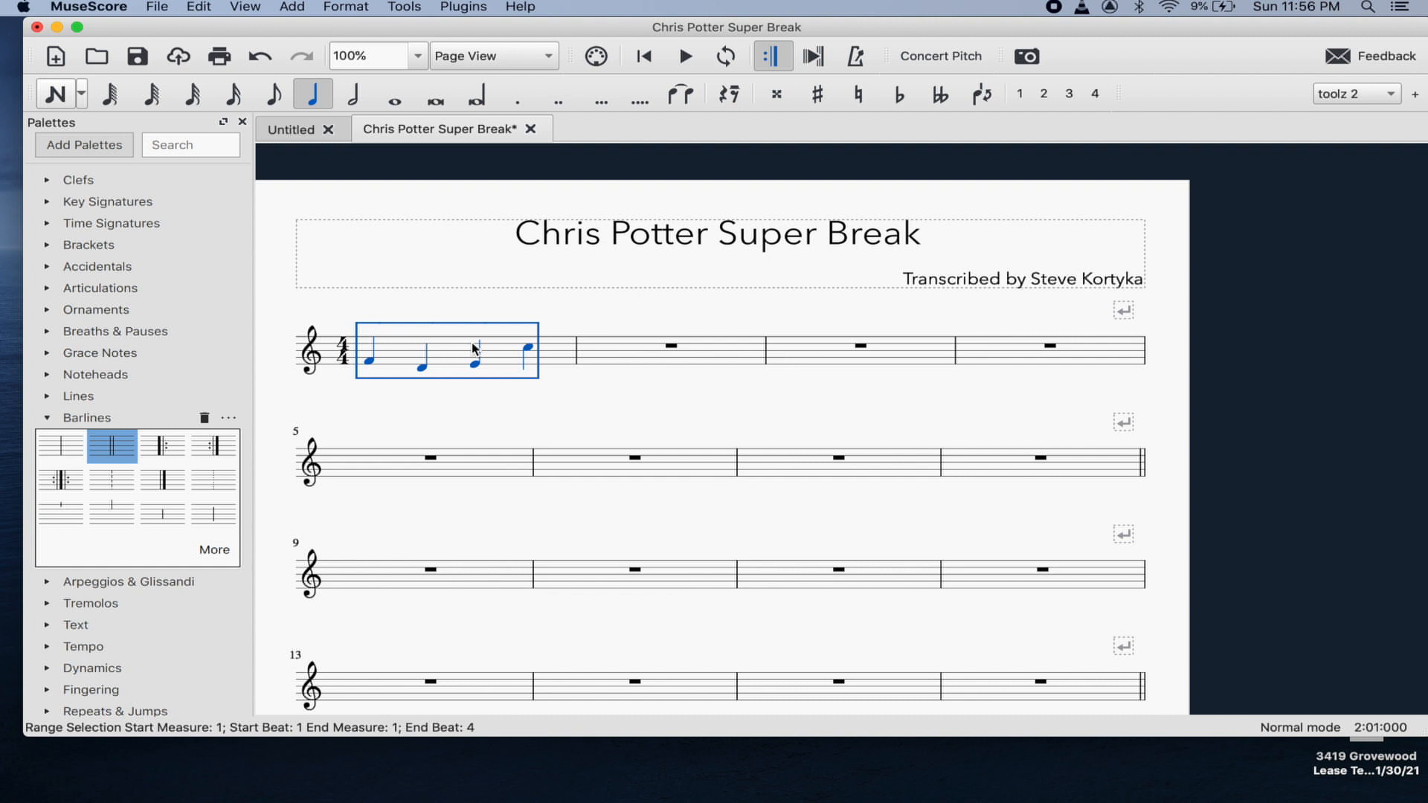
pyautogui.press('Delete')
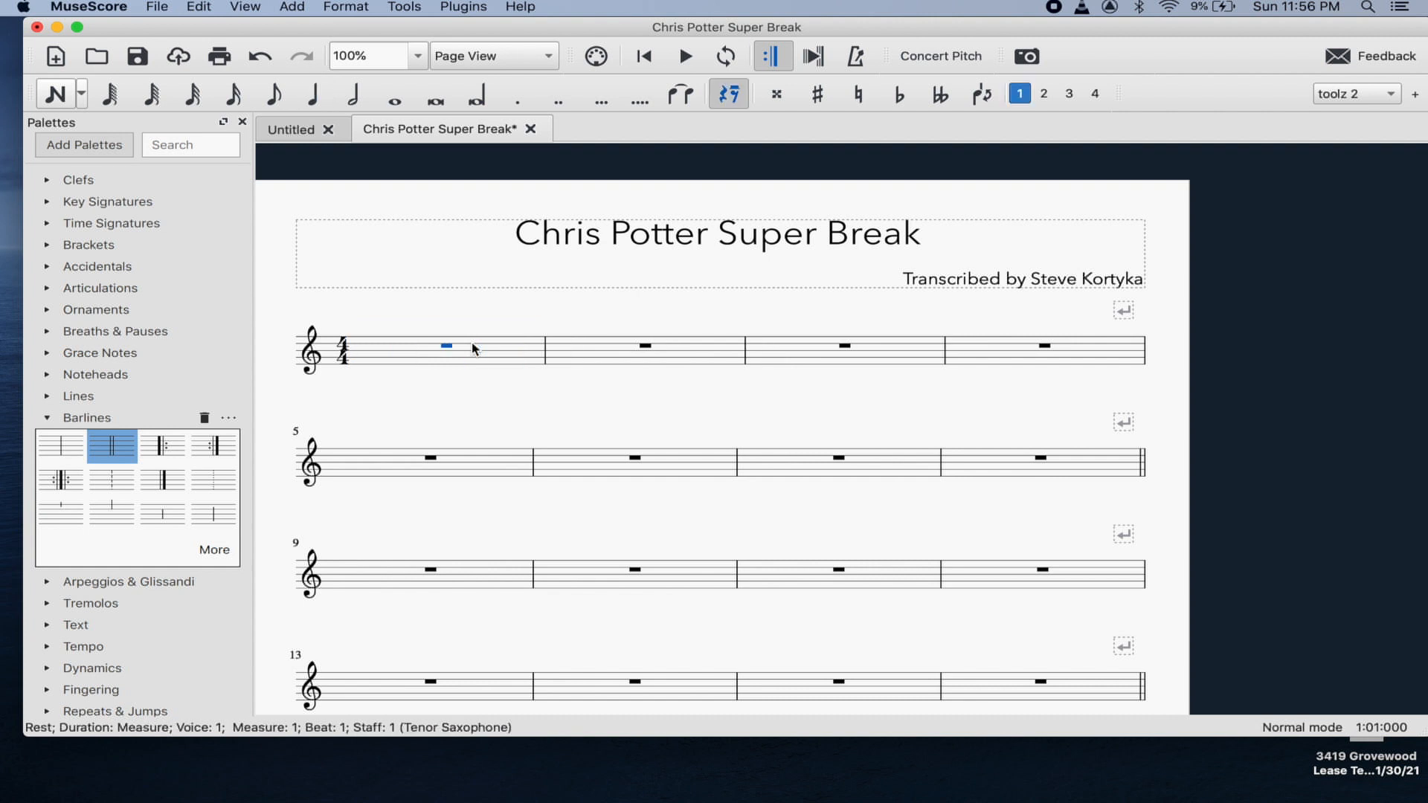
pyautogui.click(234, 93)
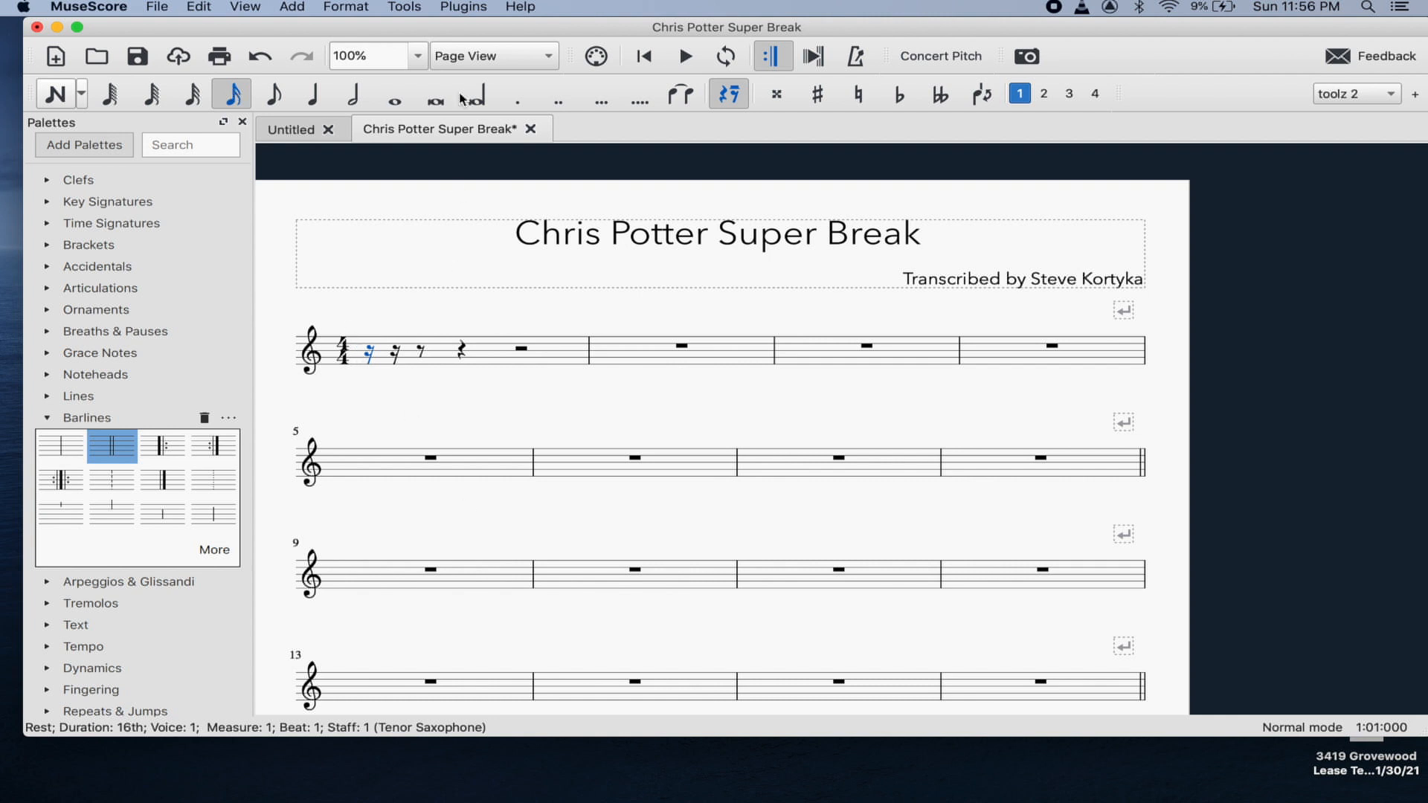
pyautogui.moveTo(528, 28); pyautogui.dragTo(539, 223)
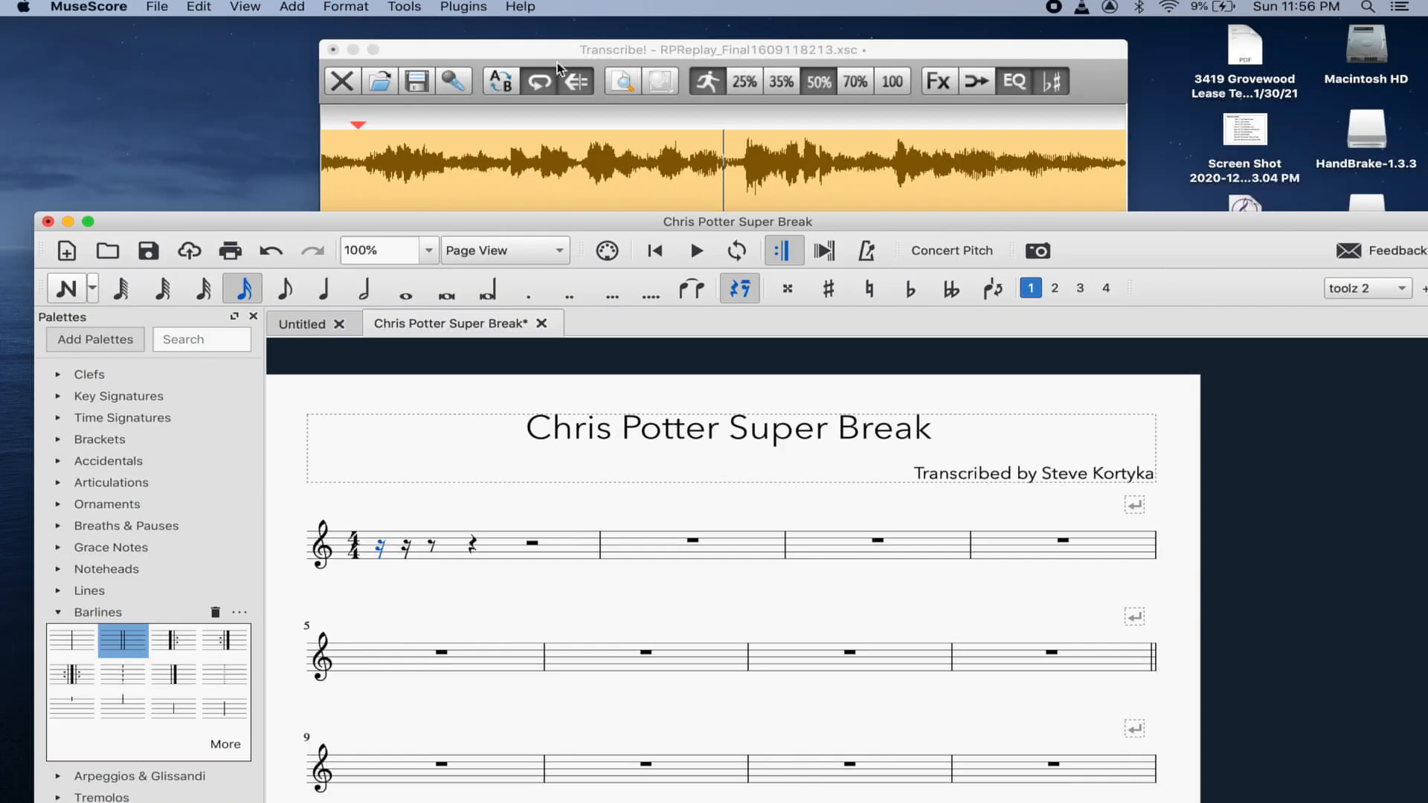
# - Replay the Transcribe! recording from the 0:02.52 start marker
pyautogui.click(557, 47)
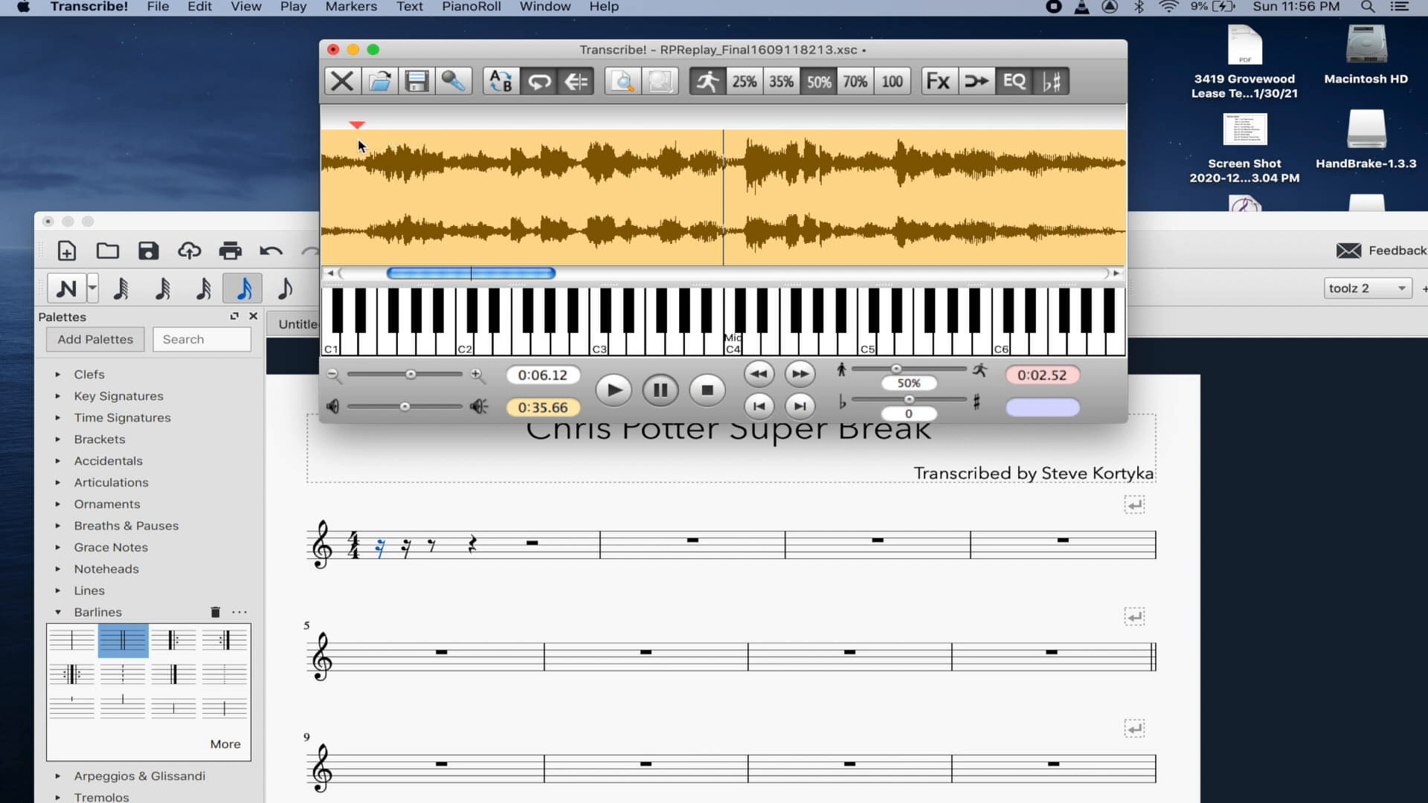
pyautogui.press('space')
# - Enter A sharp, B, D and F sixteenth notes at the start of measure 1
pyautogui.click(382, 551)
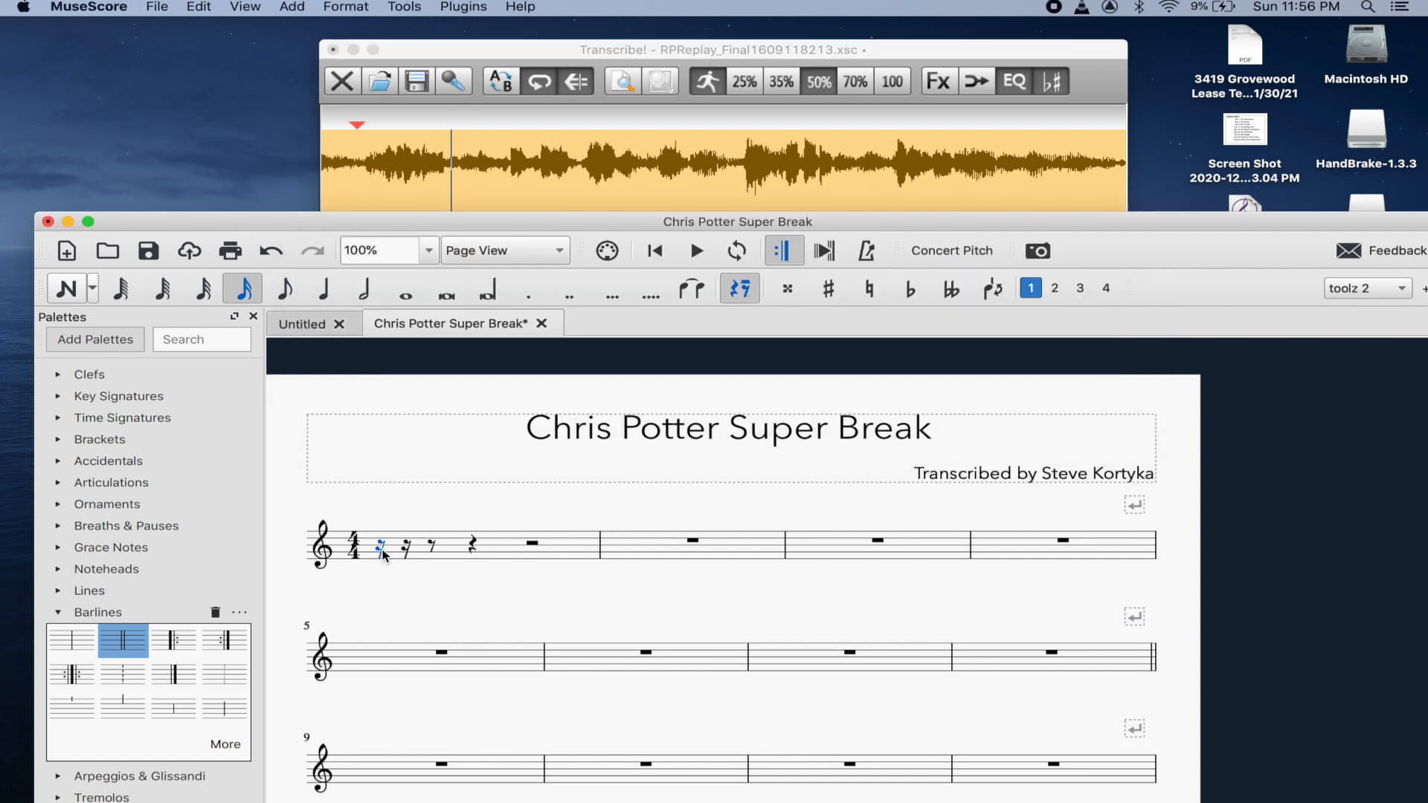
pyautogui.press('a')
pyautogui.press('Up')
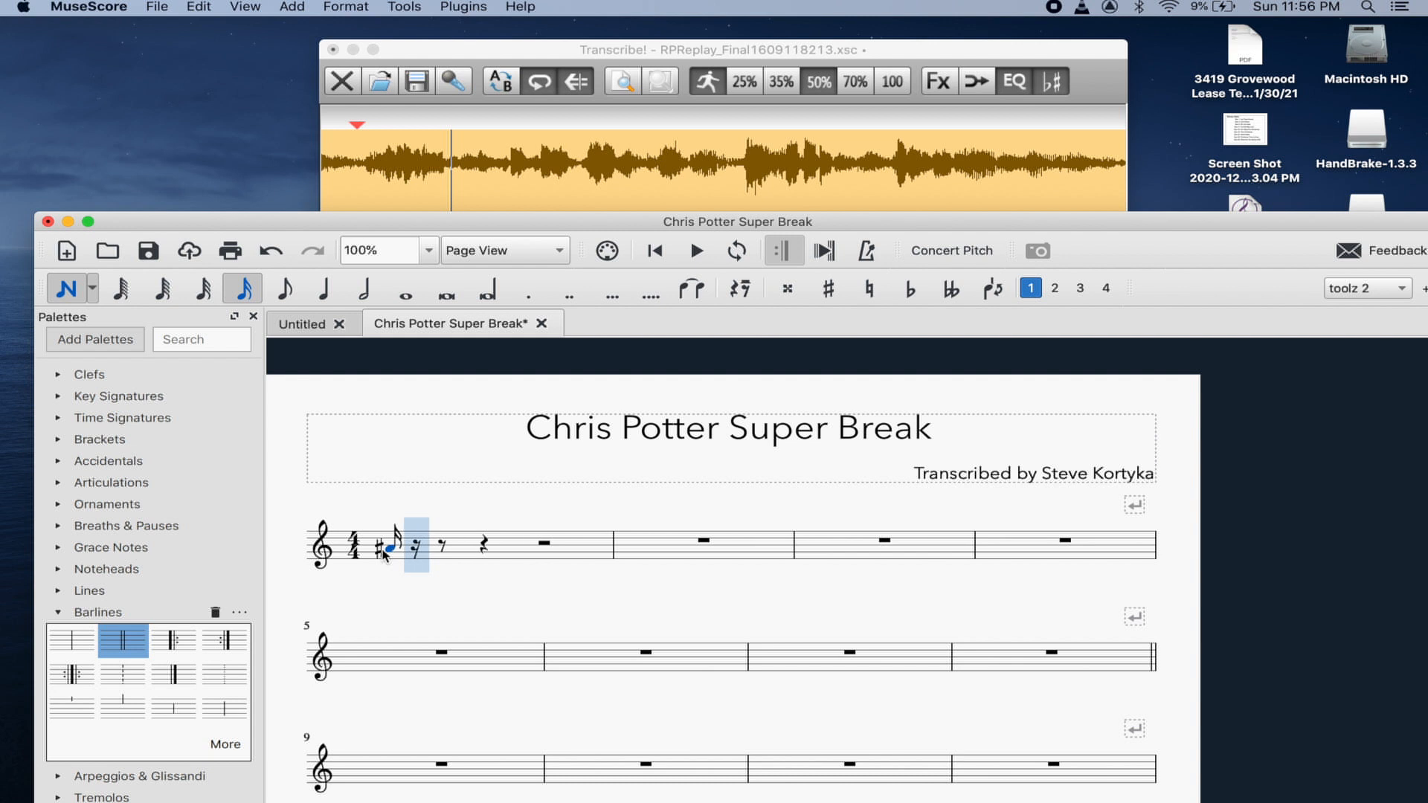
pyautogui.press('b')
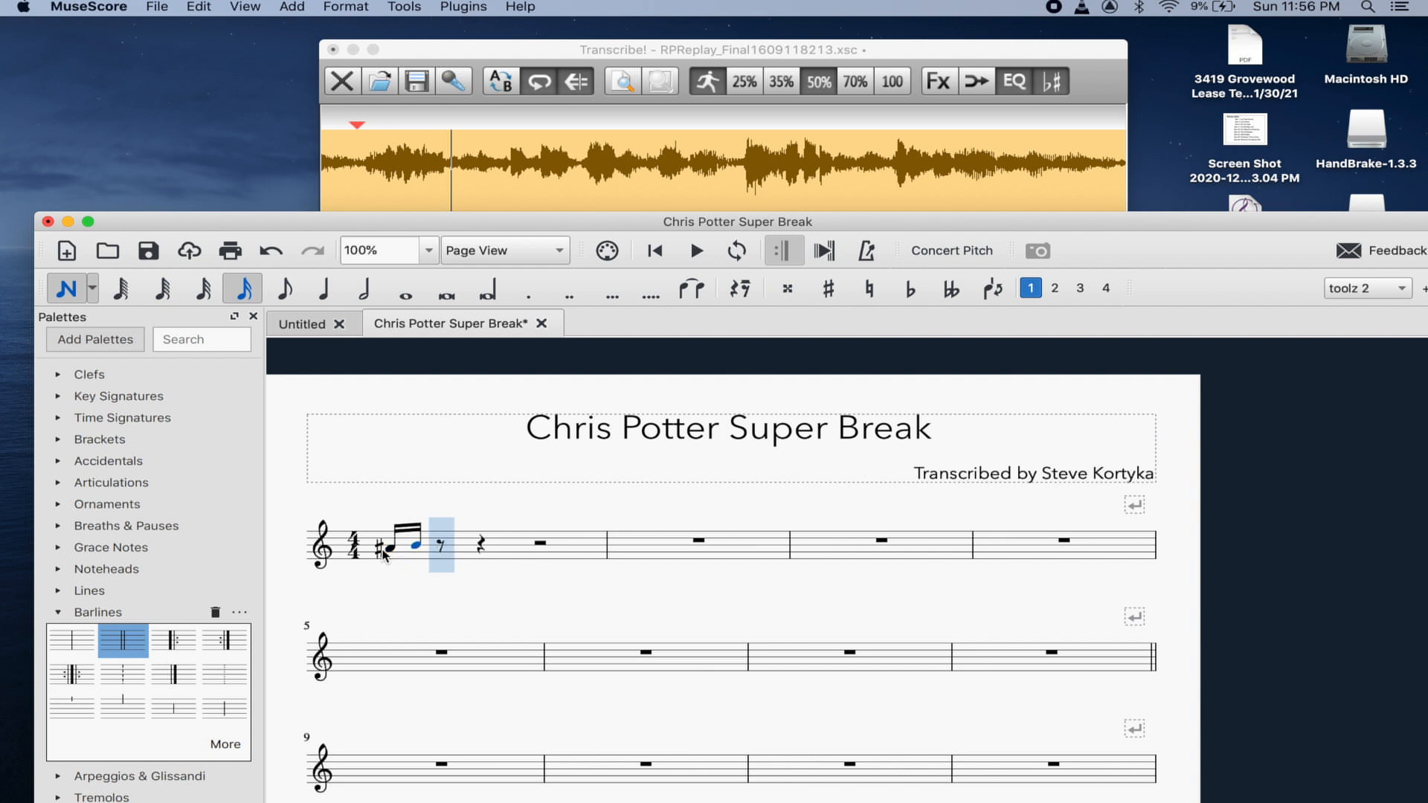
pyautogui.press('d')
pyautogui.press('f')
pyautogui.press('Left')
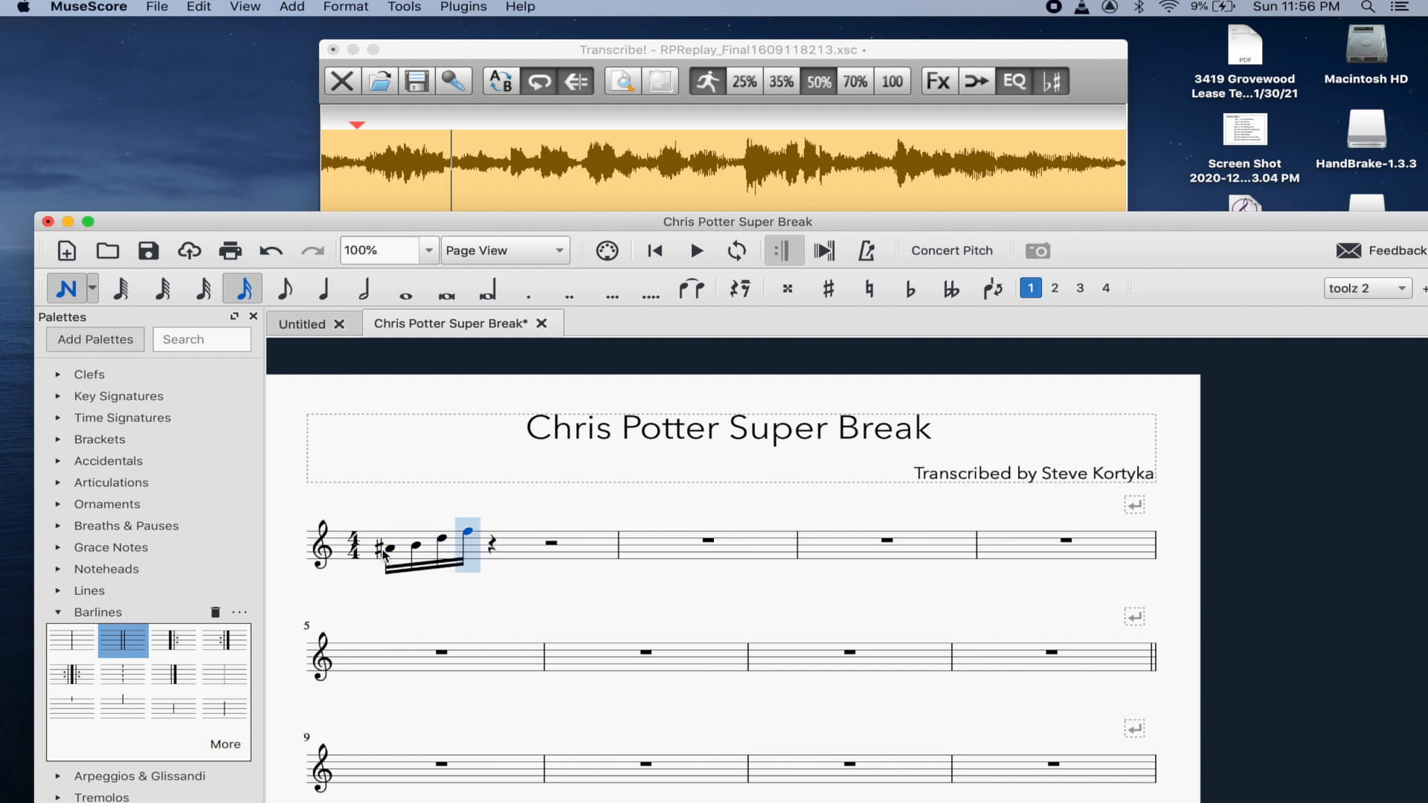
# - Sharpen the F, then add G, F, G and A sixteenth notes
pyautogui.click(830, 291)
pyautogui.press('g')
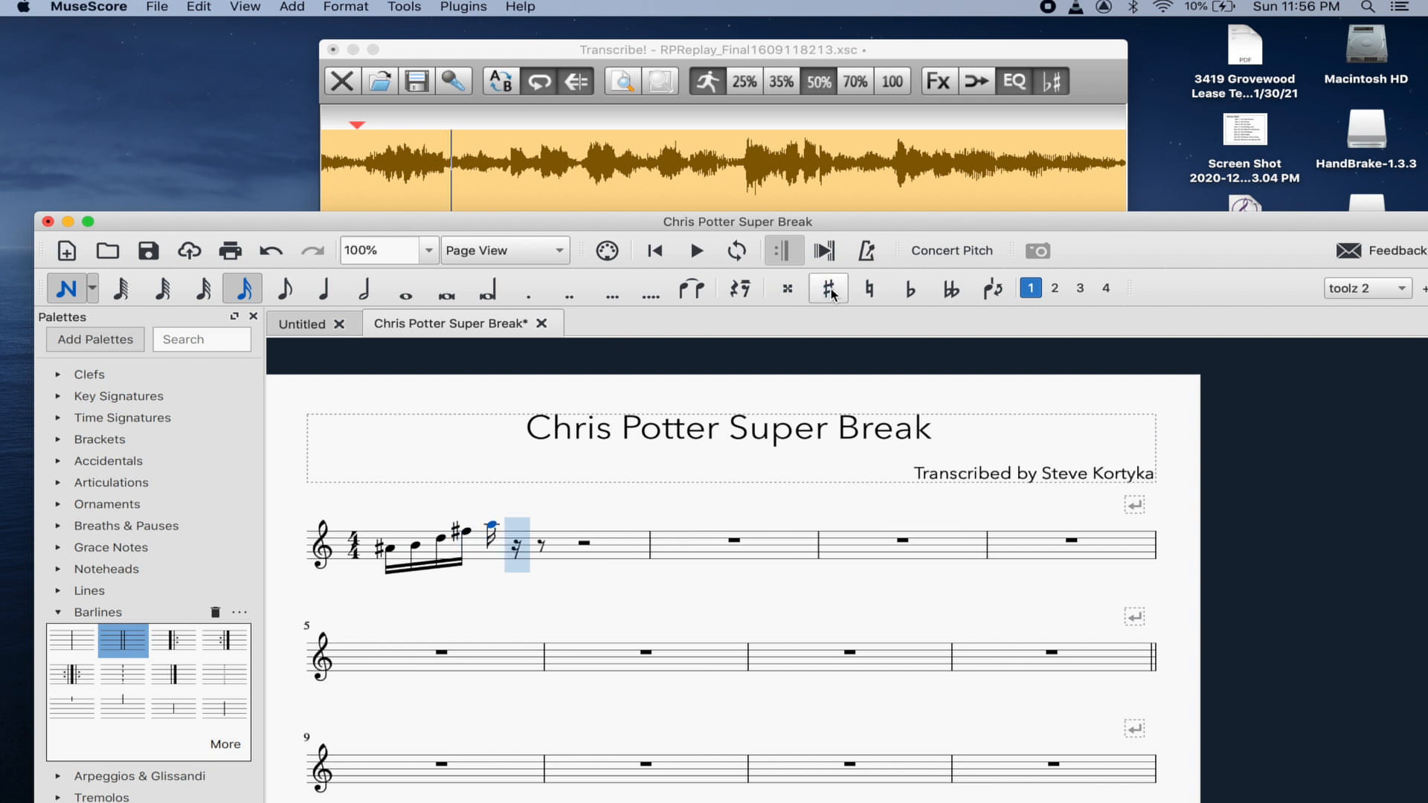
pyautogui.press('f')
pyautogui.press('f')
pyautogui.press('g')
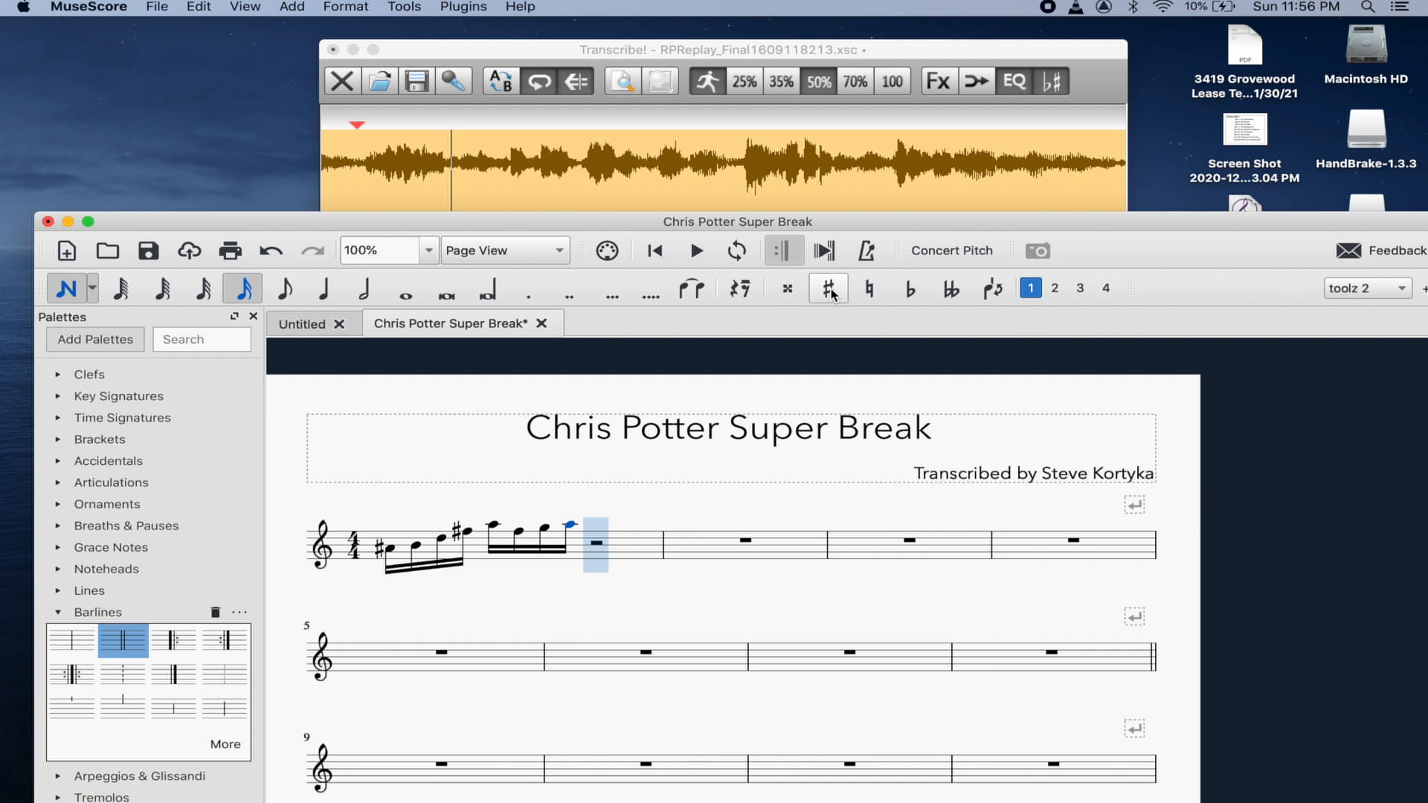
pyautogui.press('a')
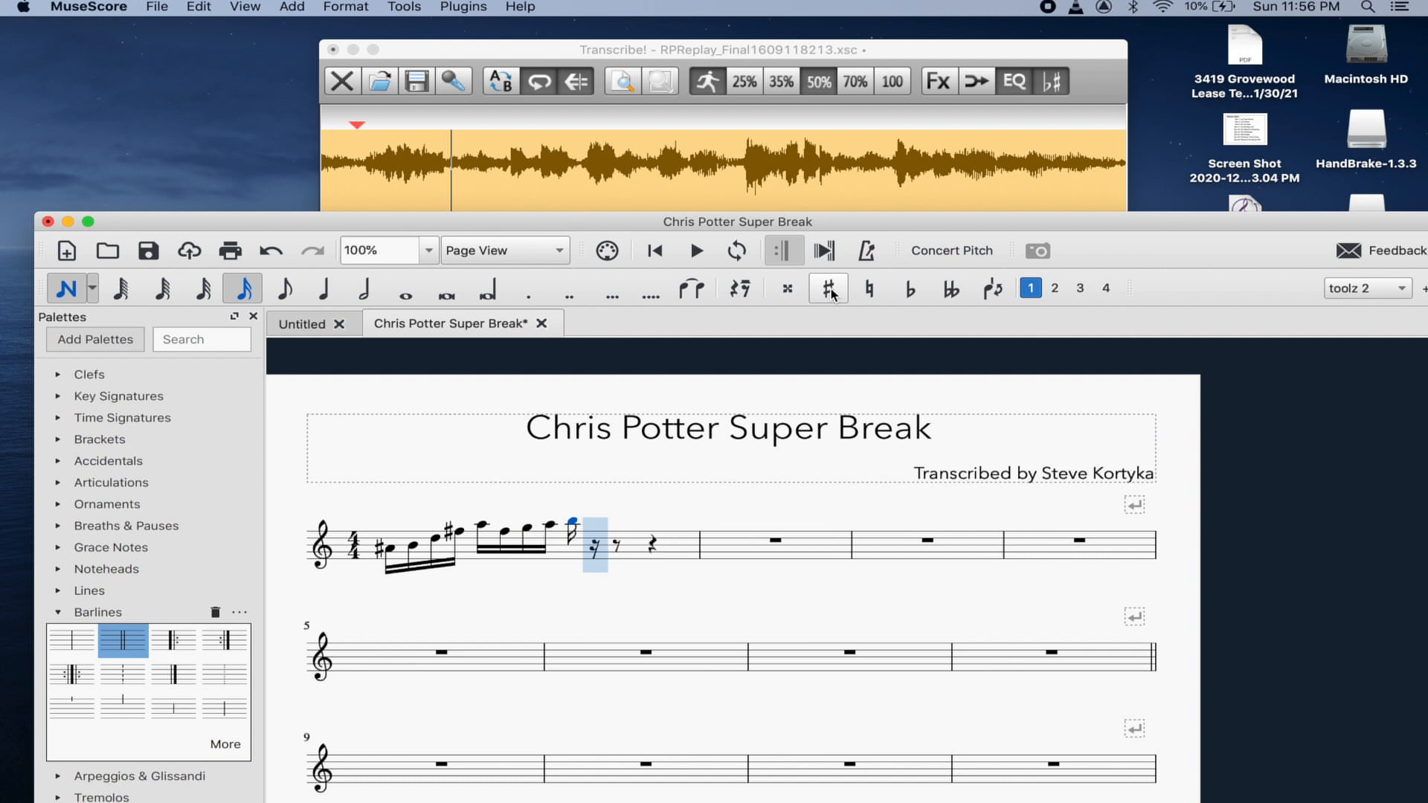
pyautogui.press('Left')
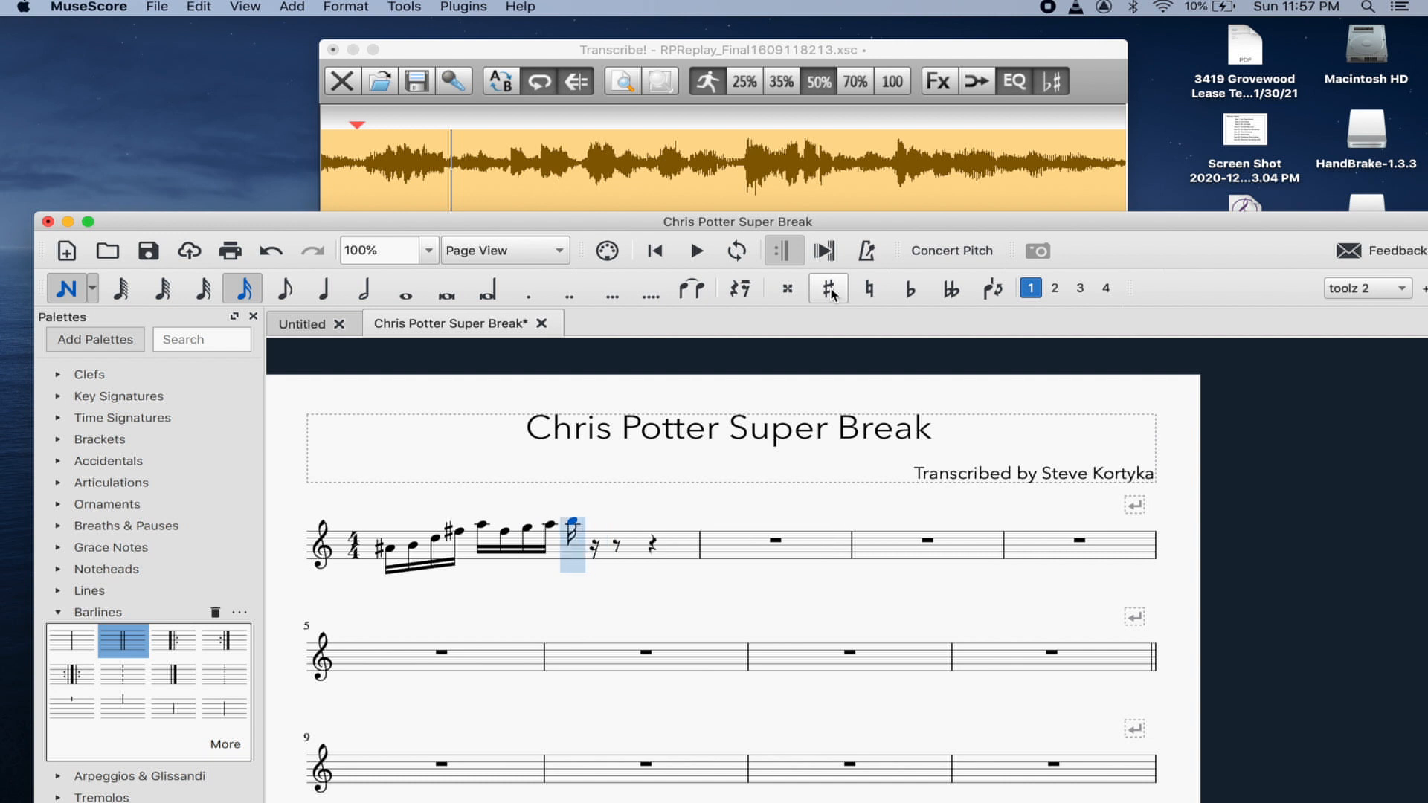
# - Play the recording and move the start marker to around 0:03.42
pyautogui.click(702, 55)
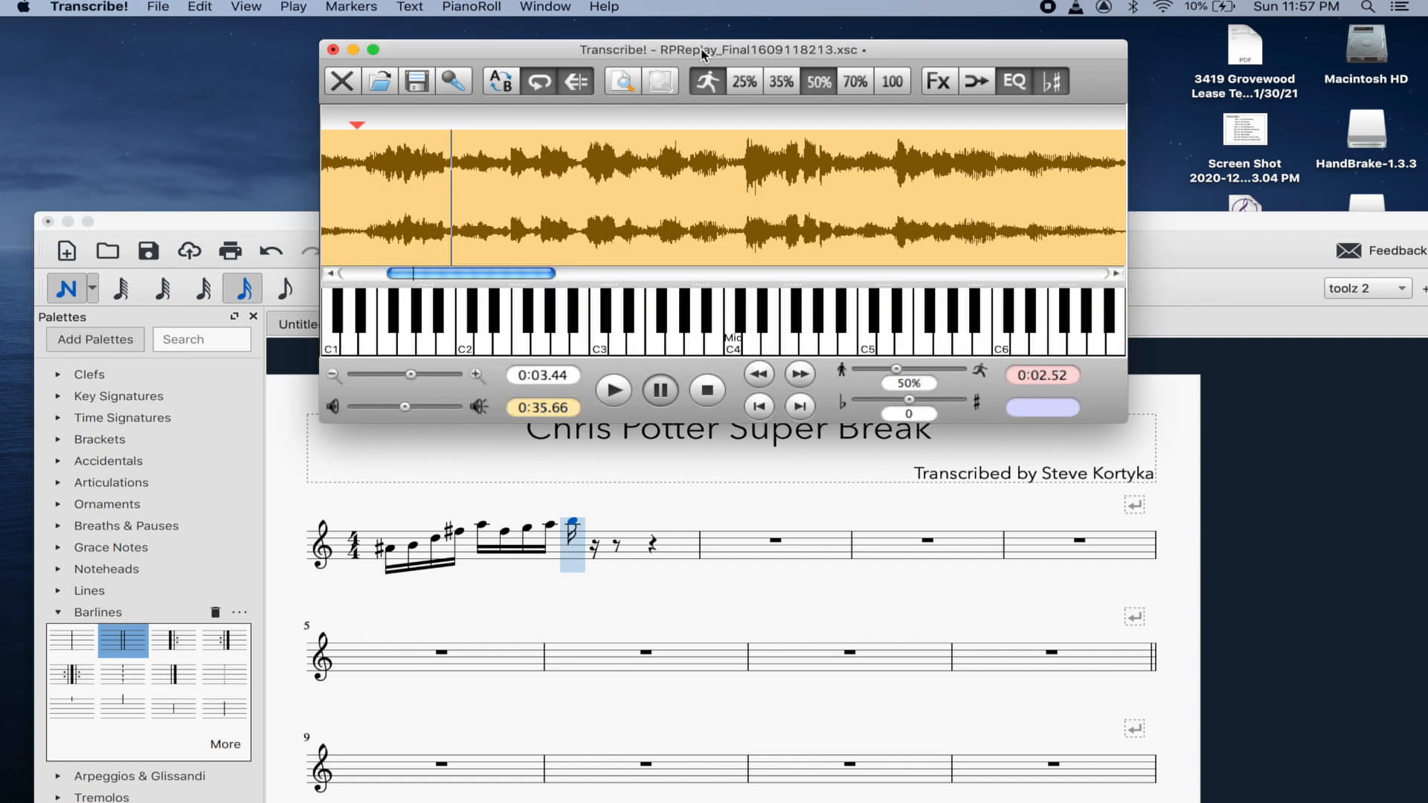
pyautogui.press('space')
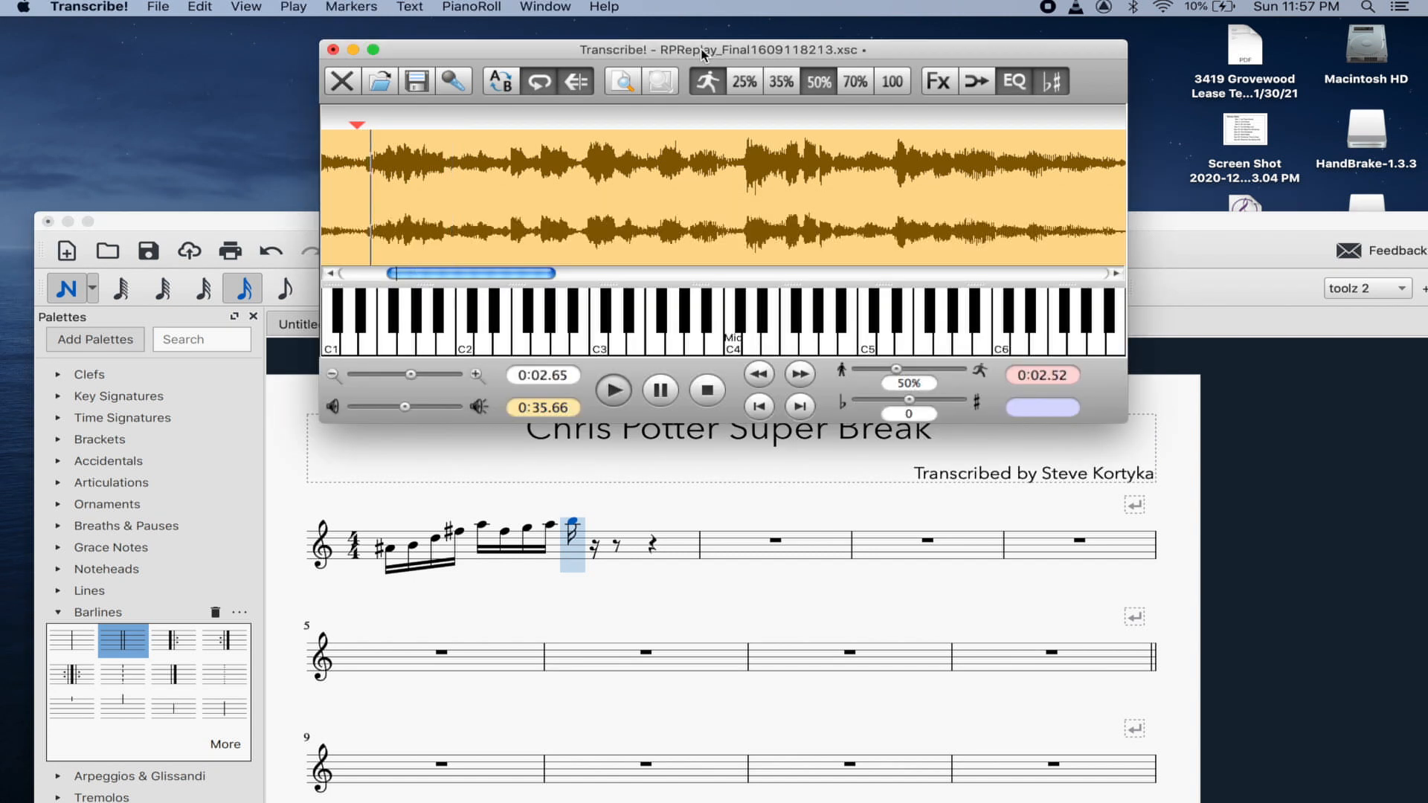
pyautogui.press('space')
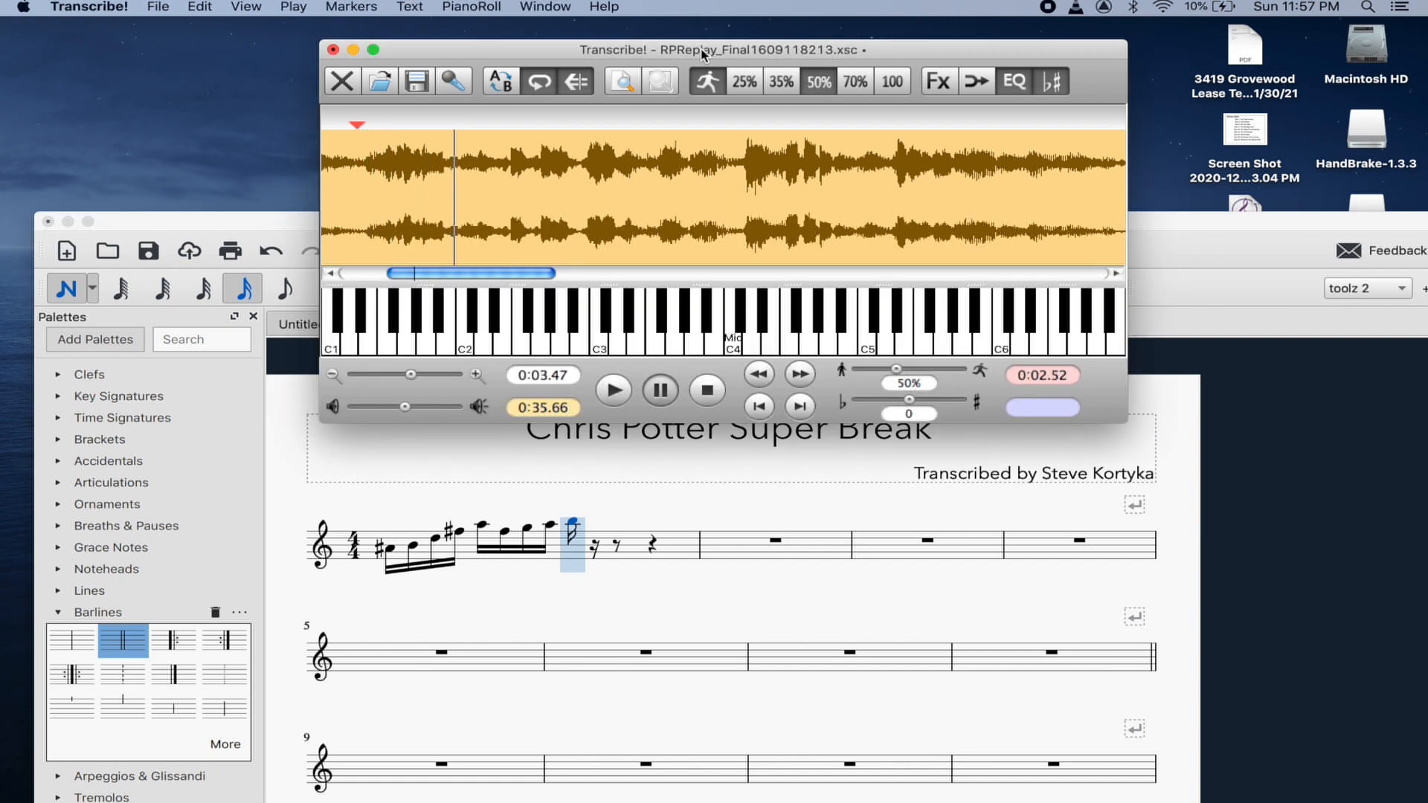
pyautogui.click(450, 155)
pyautogui.press('space')
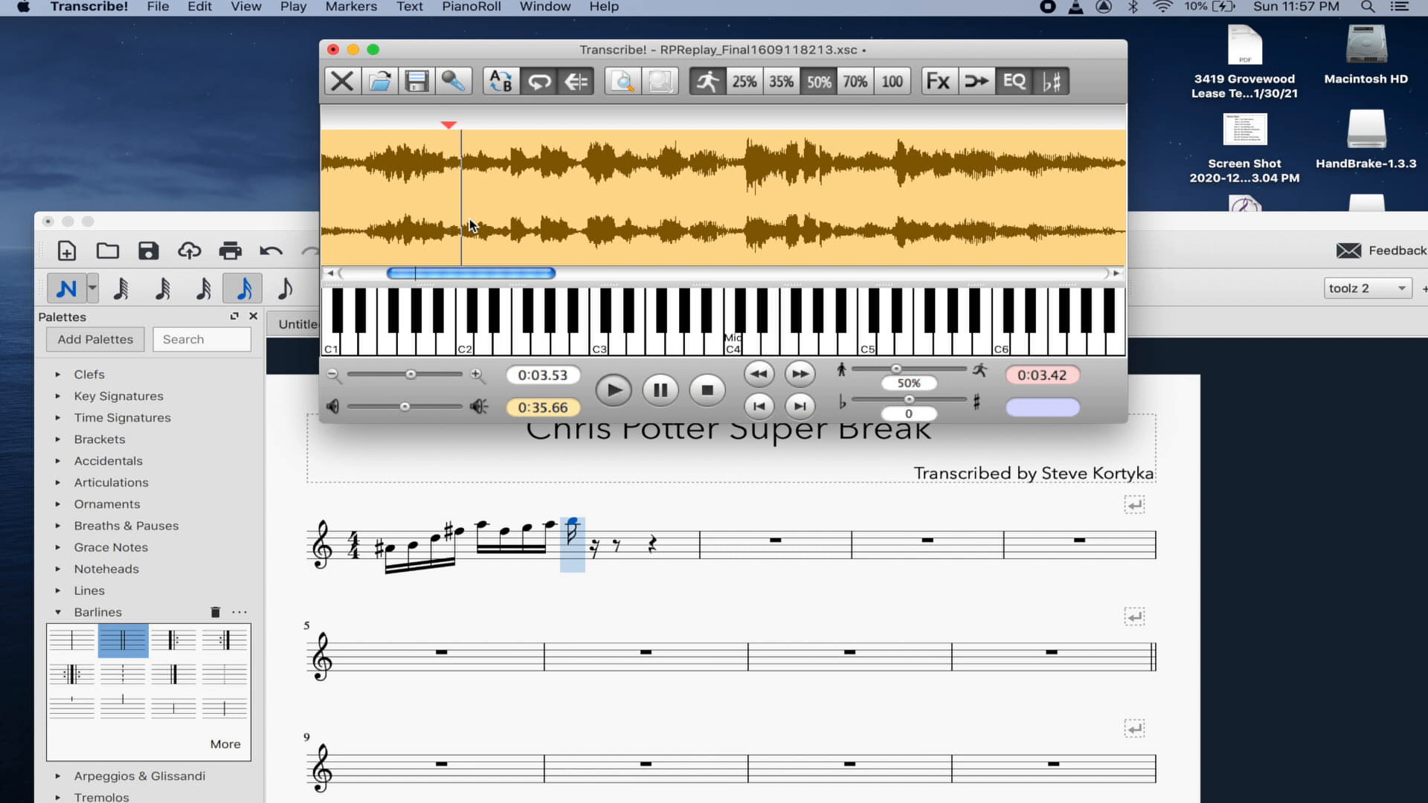
pyautogui.press('space')
pyautogui.click(432, 149)
pyautogui.press('space')
pyautogui.press('space')
# - Fine-tune the start marker to 0:03.37 and listen to the passage
pyautogui.click(448, 153)
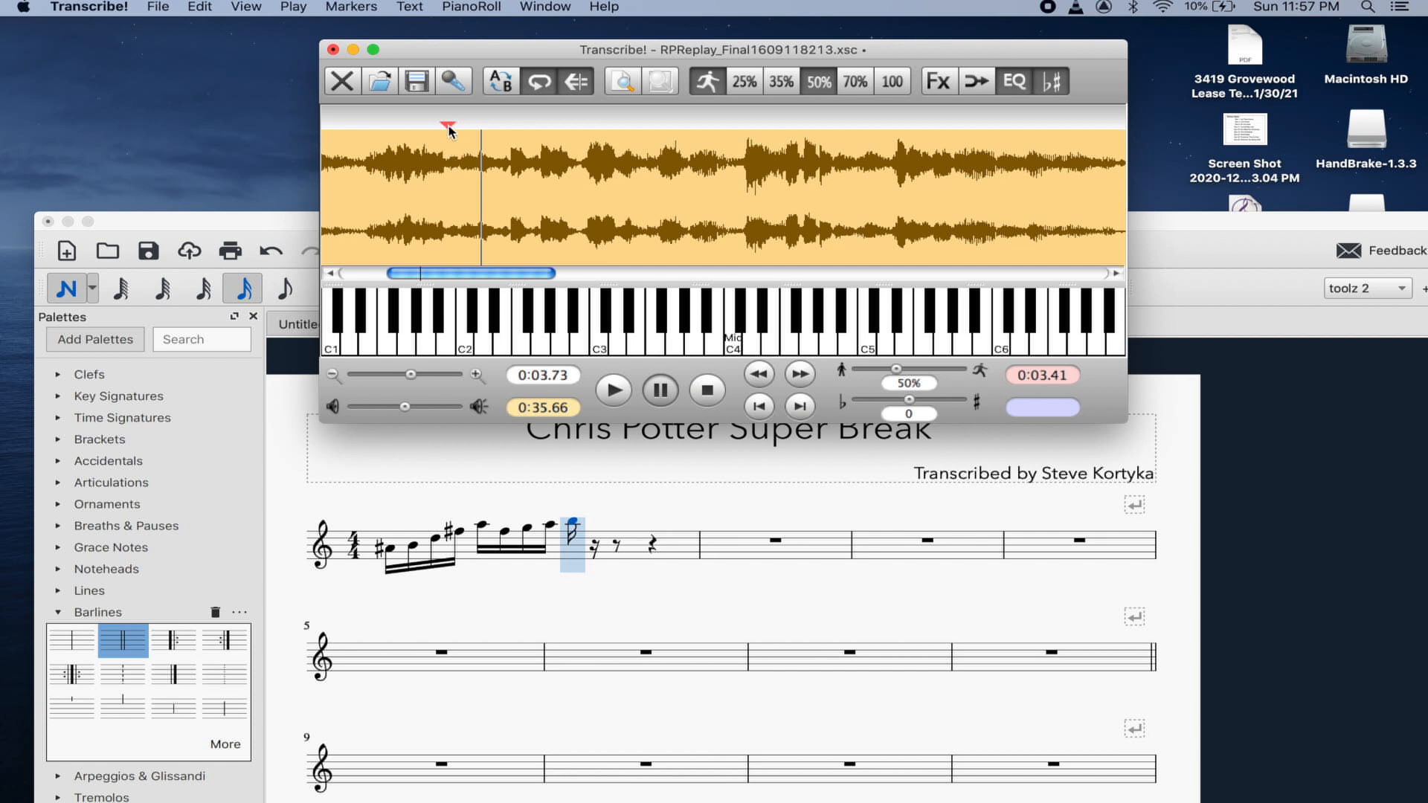
pyautogui.click(441, 138)
pyautogui.click(437, 141)
pyautogui.press('space')
pyautogui.press('space')
pyautogui.click(444, 143)
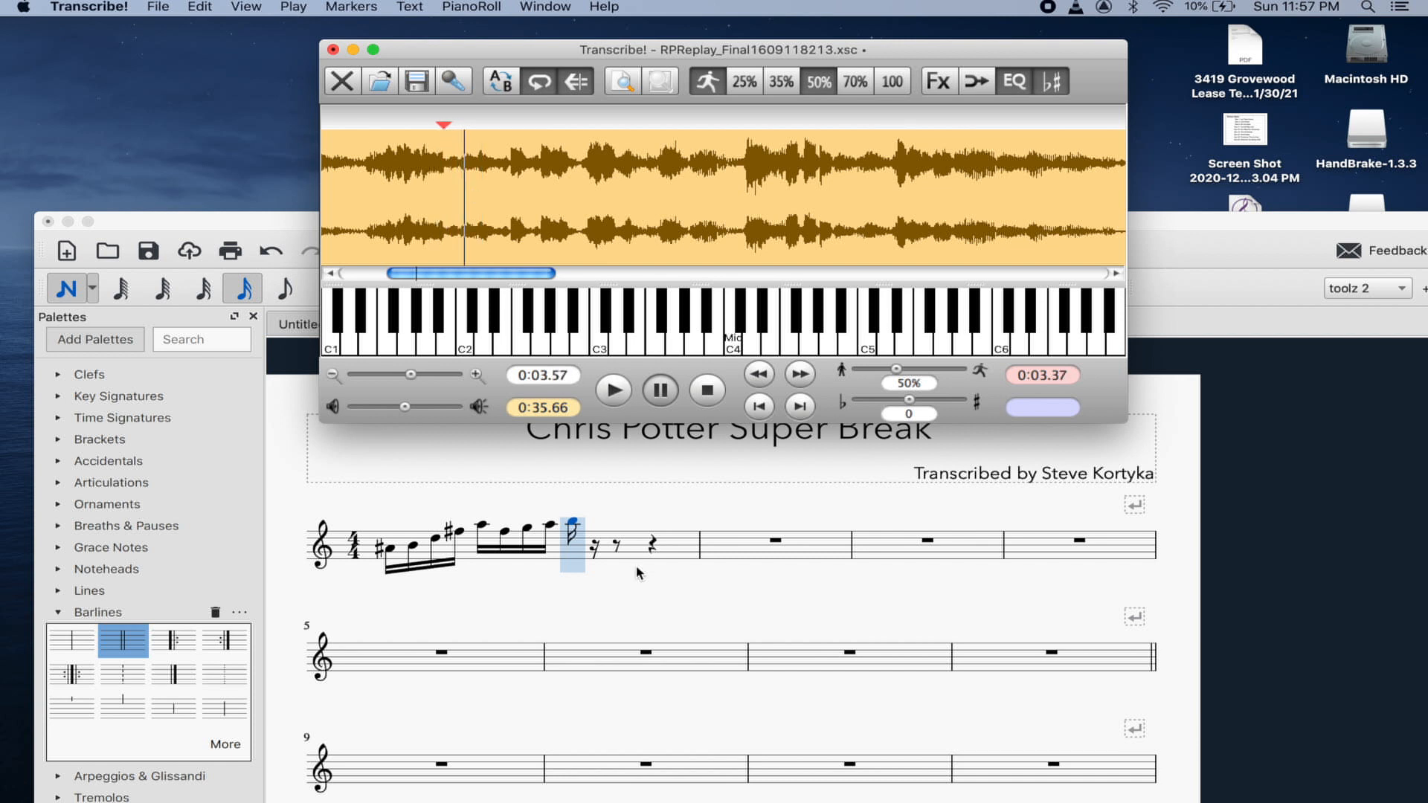
pyautogui.click(574, 525)
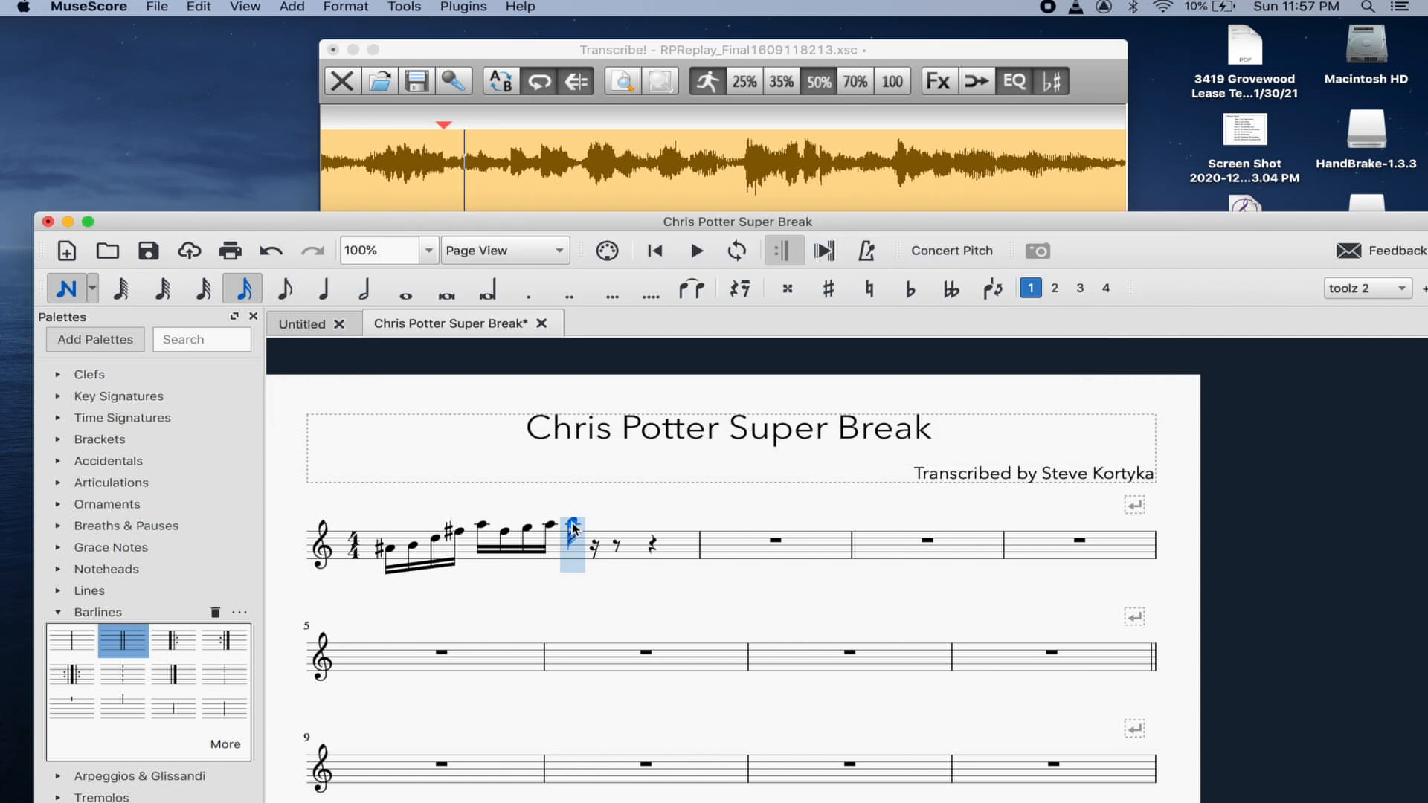
# - Undo the last entry and re-enter the sixteenth note at a raised pitch
pyautogui.press('super+z')
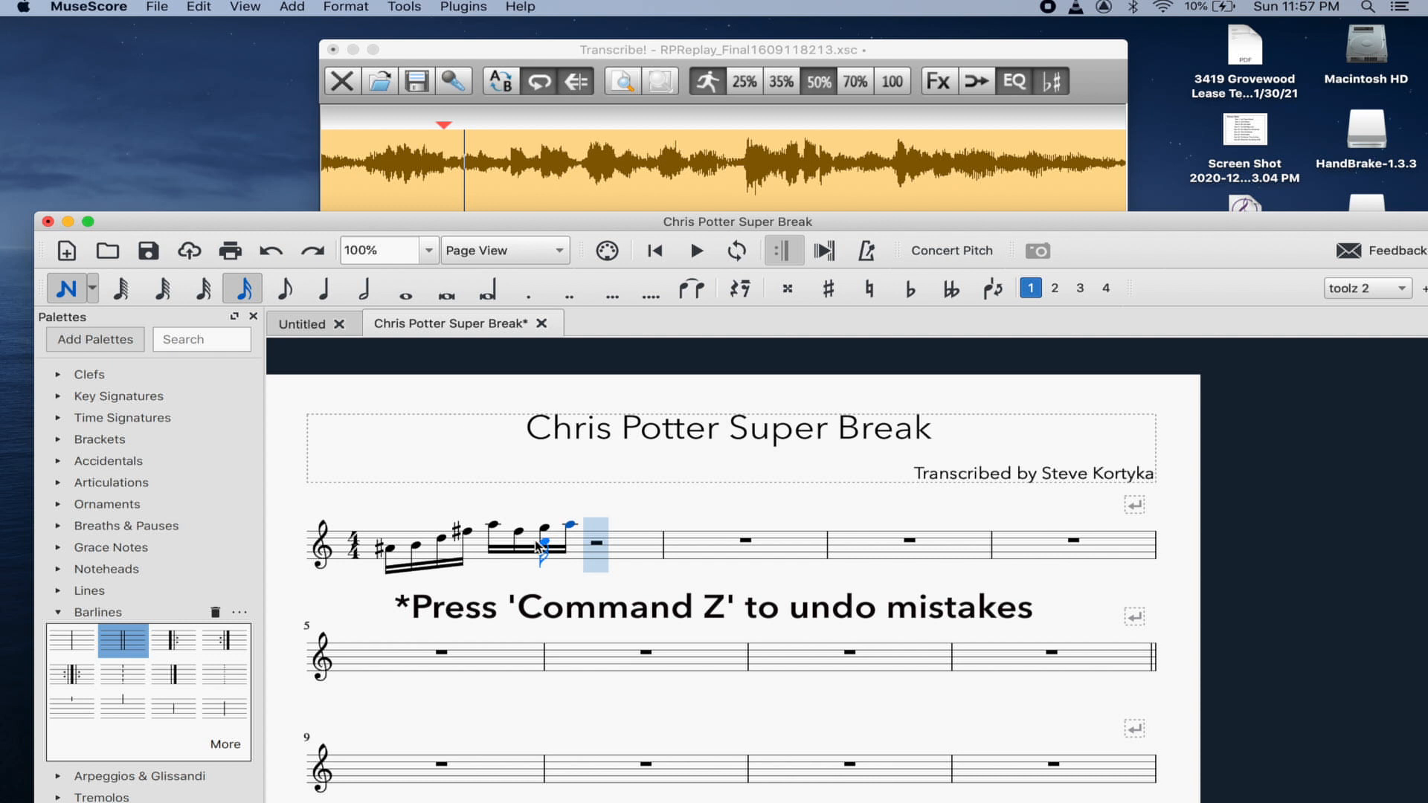
pyautogui.click(600, 556)
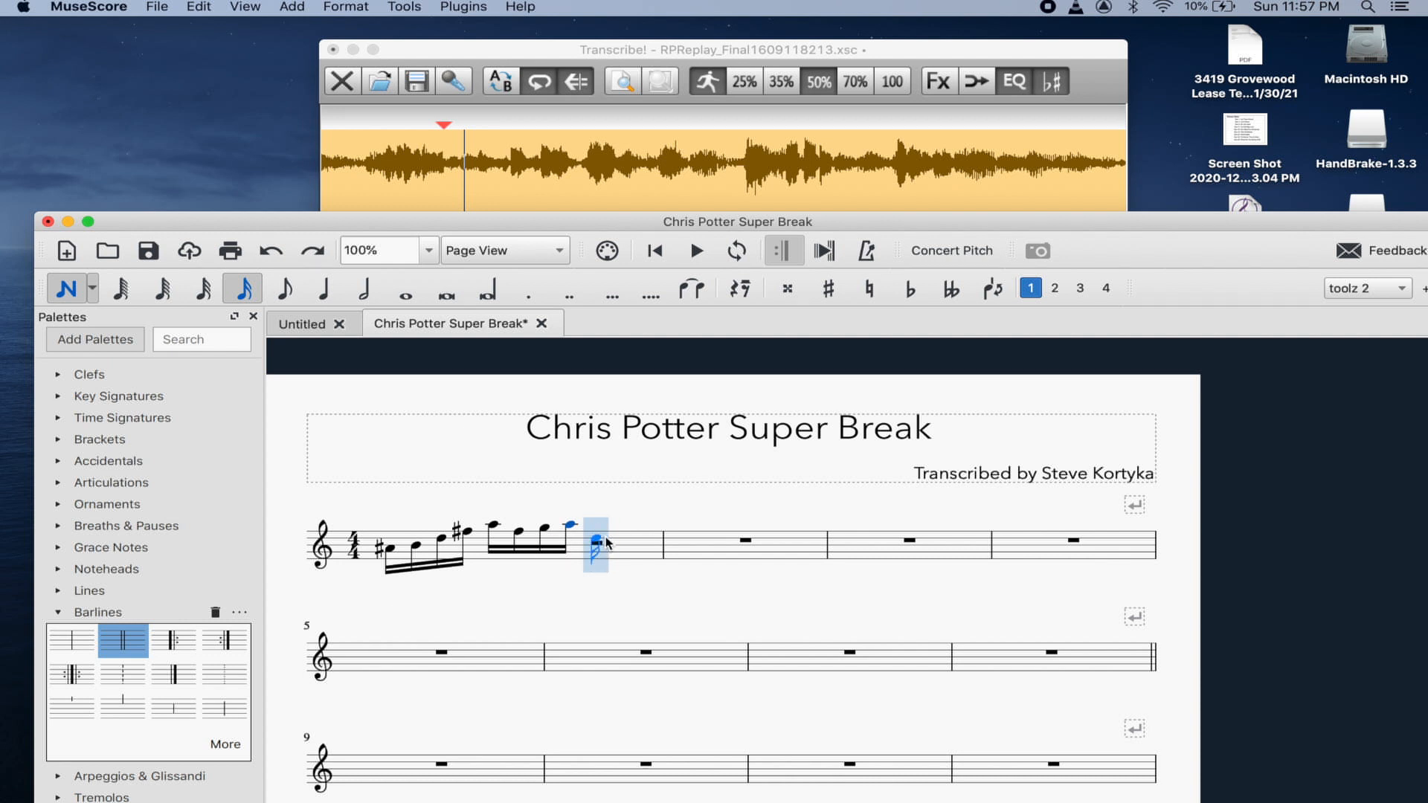
pyautogui.click(621, 537)
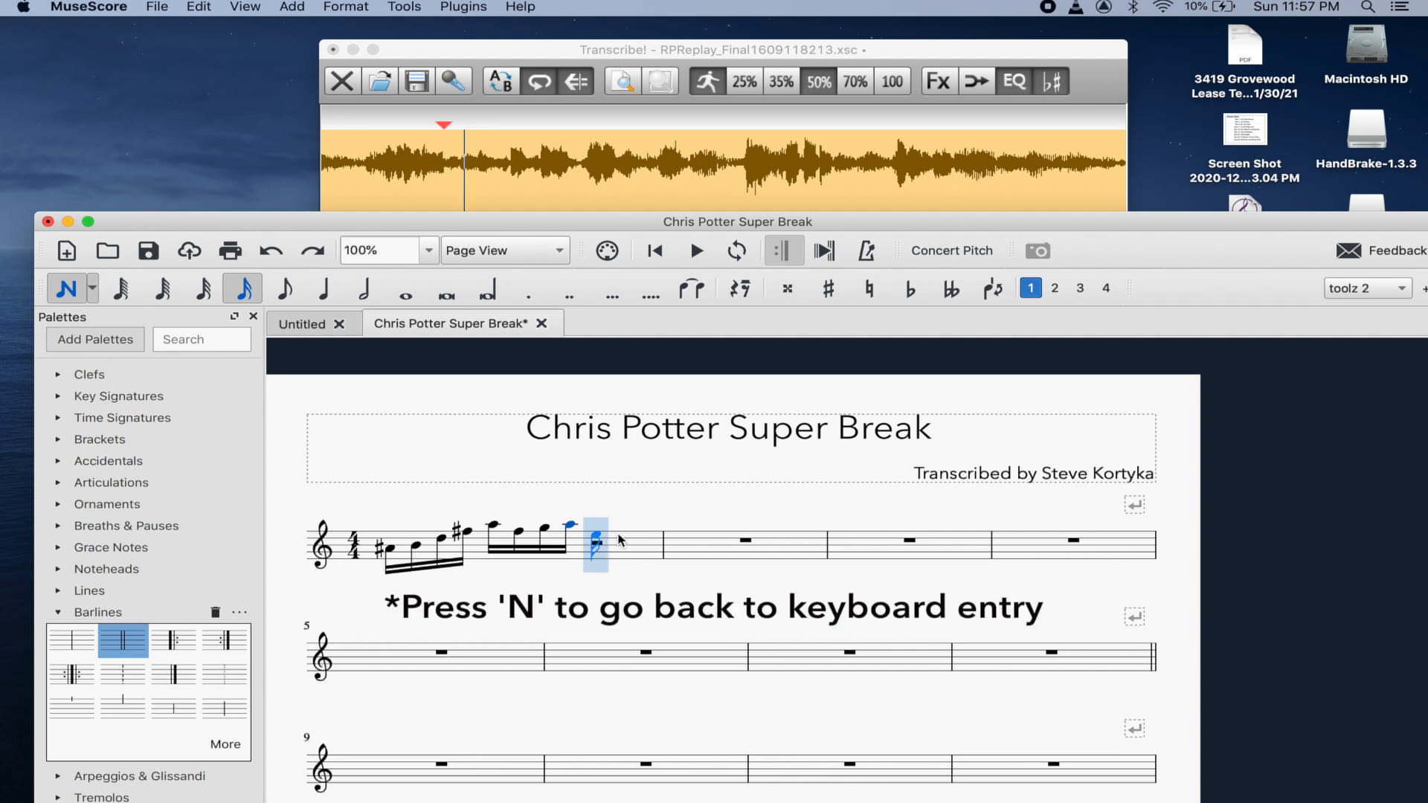
pyautogui.press('Escape')
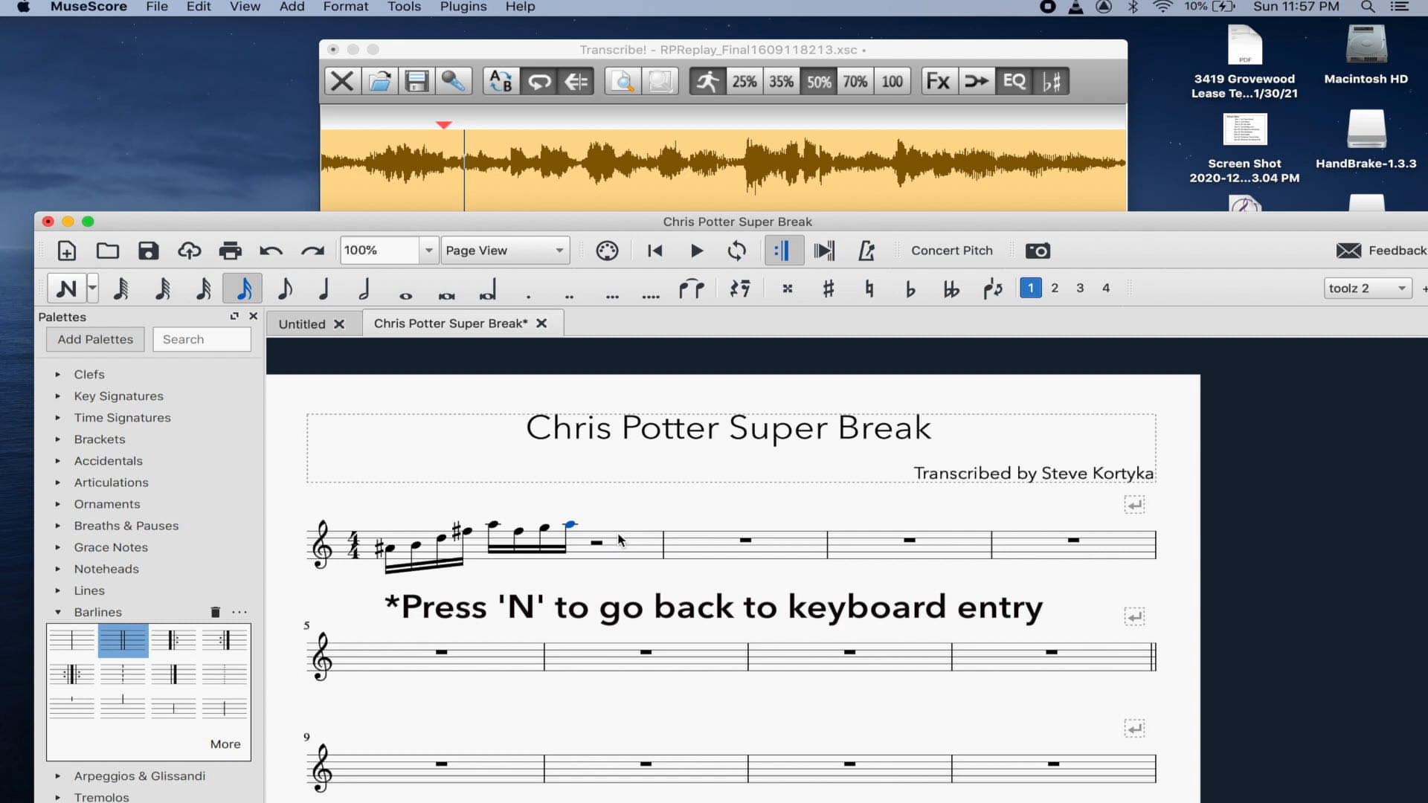
pyautogui.press('Left')
pyautogui.press('Left')
pyautogui.press('Left')
pyautogui.press('Right')
pyautogui.press('Right')
pyautogui.press('Right')
# - Add A sharp, B, a flattened high E, and D sixteenth notes
pyautogui.press('n')
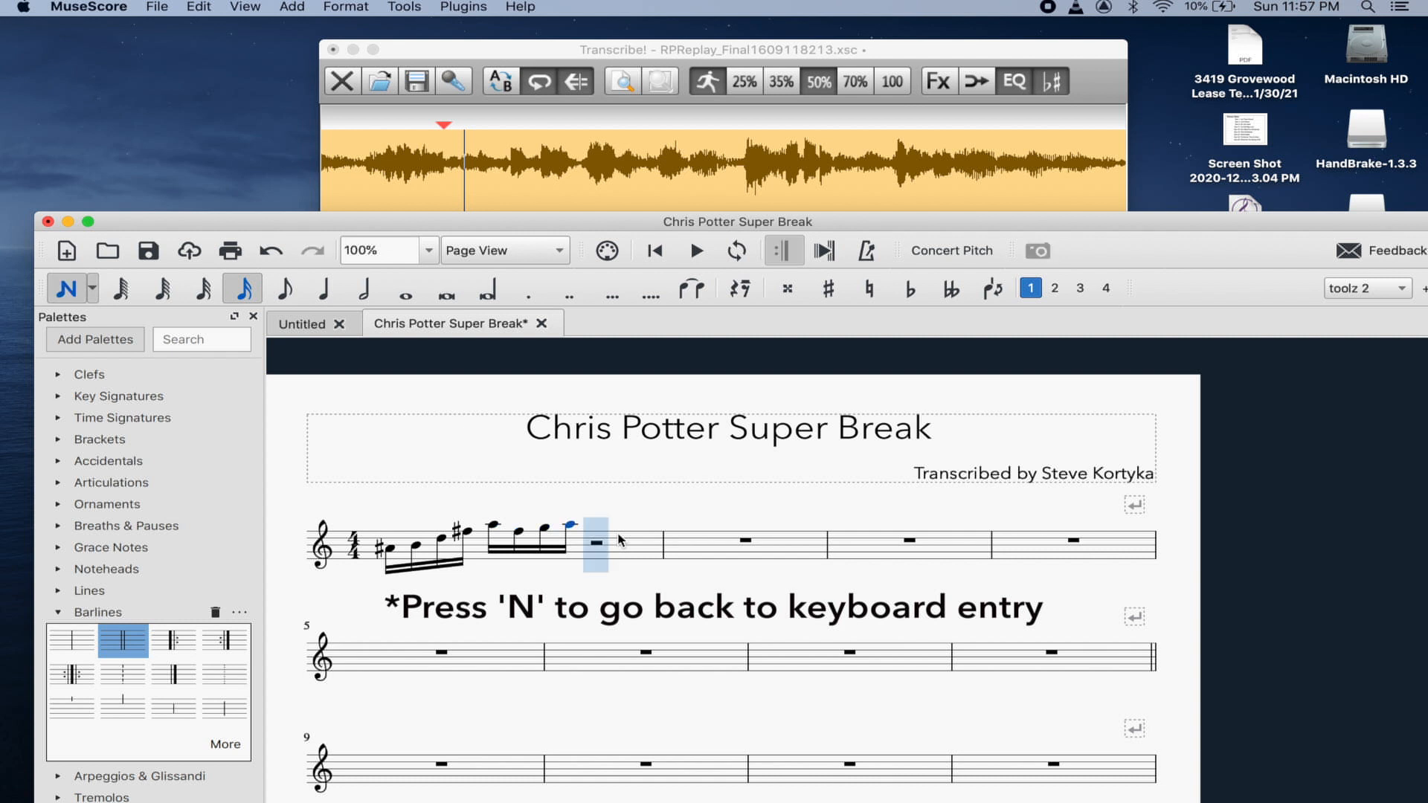
pyautogui.press('a')
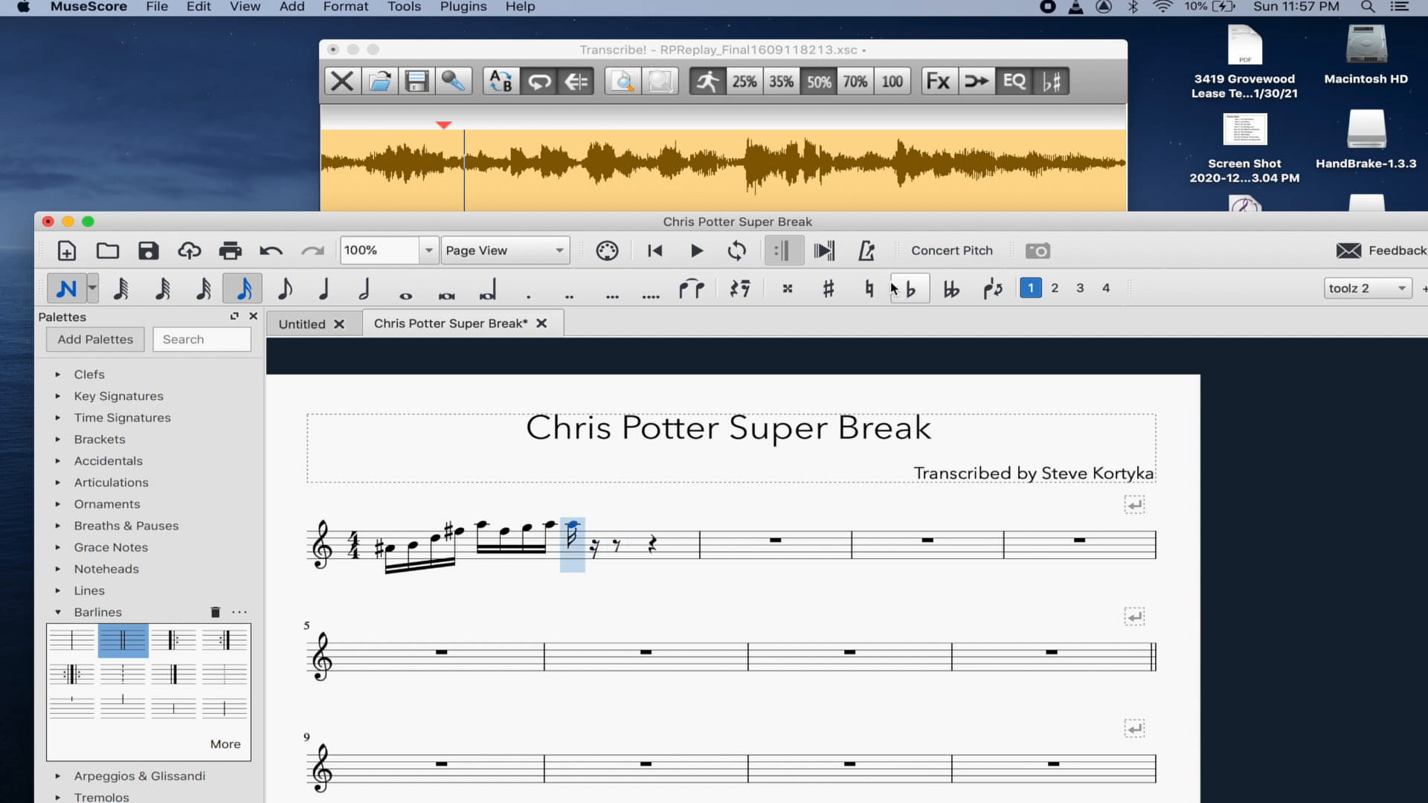
pyautogui.click(827, 288)
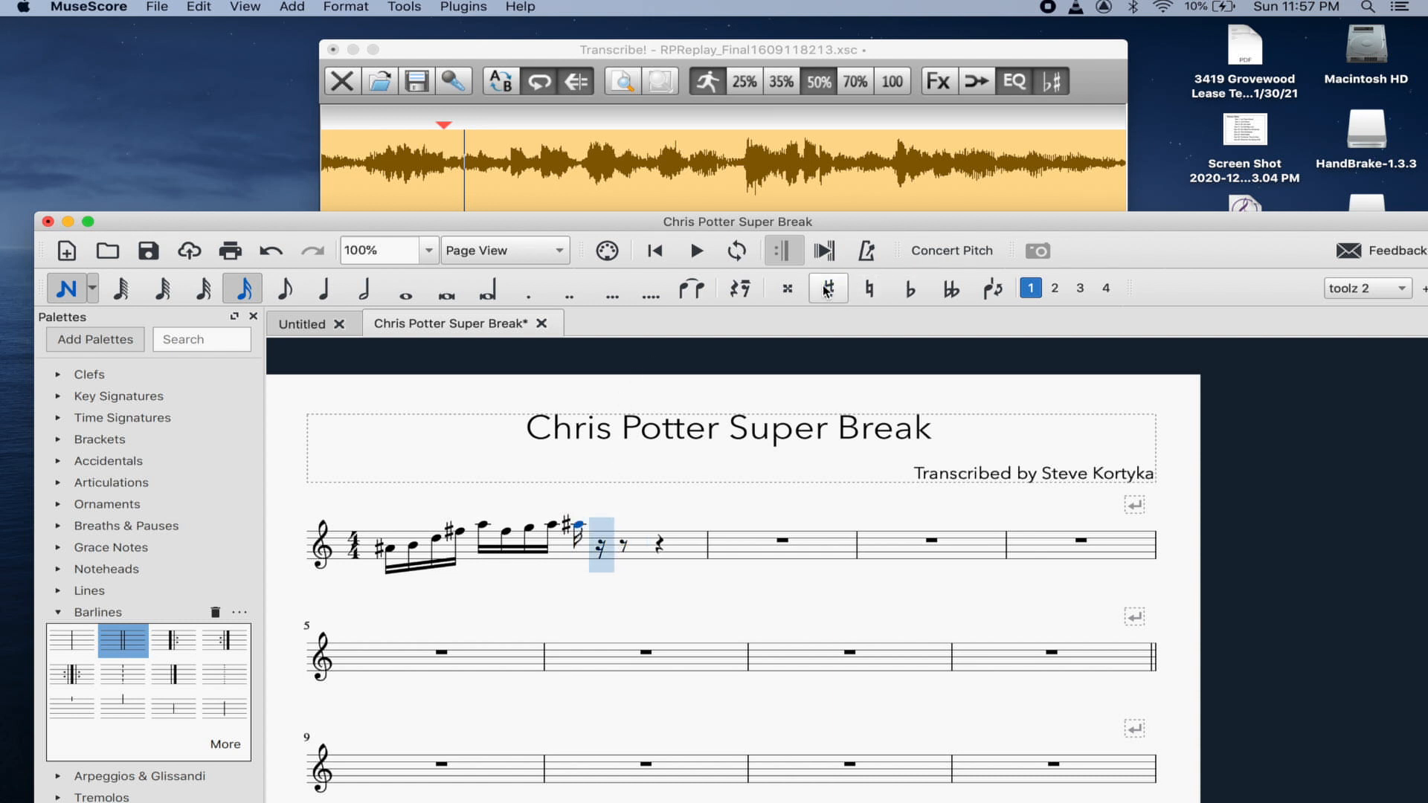
pyautogui.press('b')
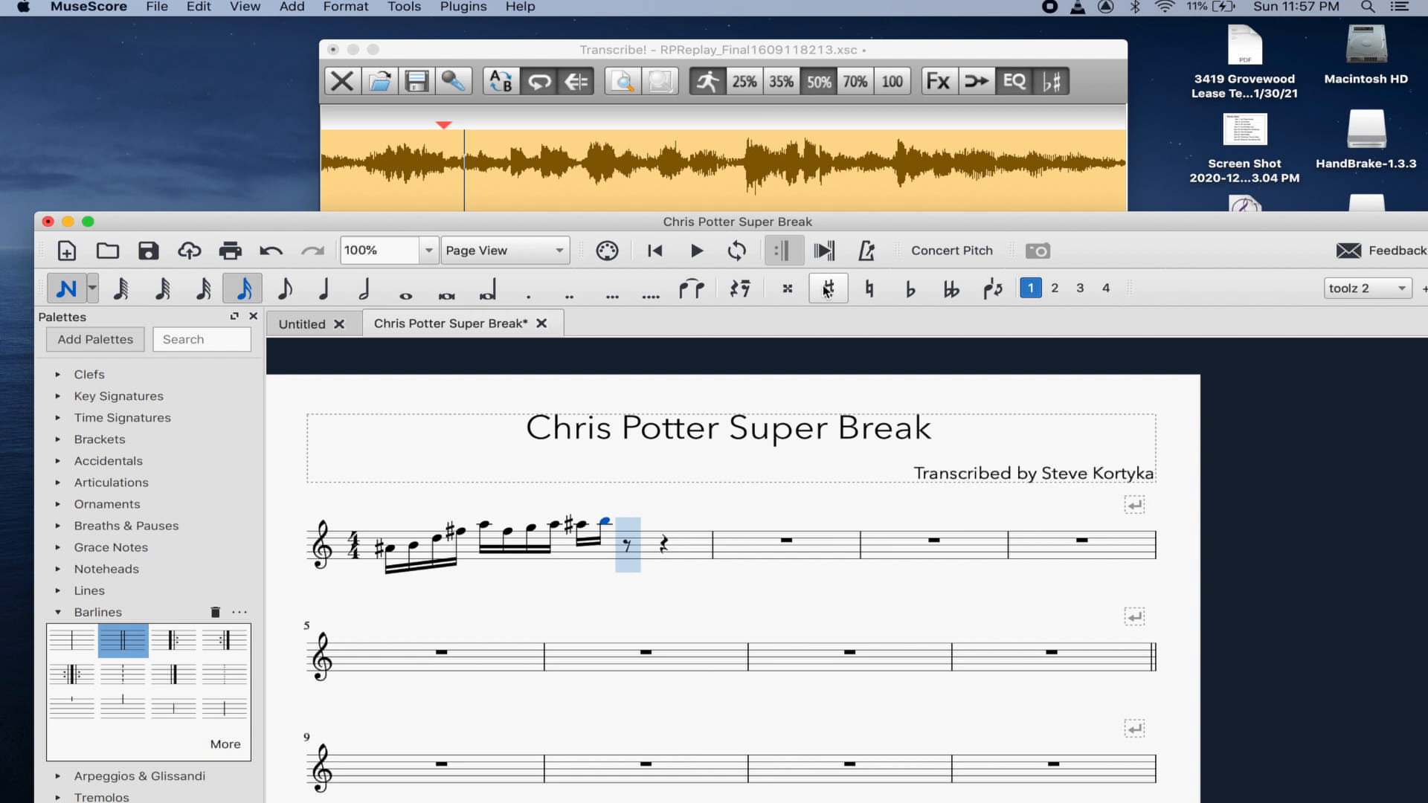
pyautogui.press('e')
pyautogui.press('e')
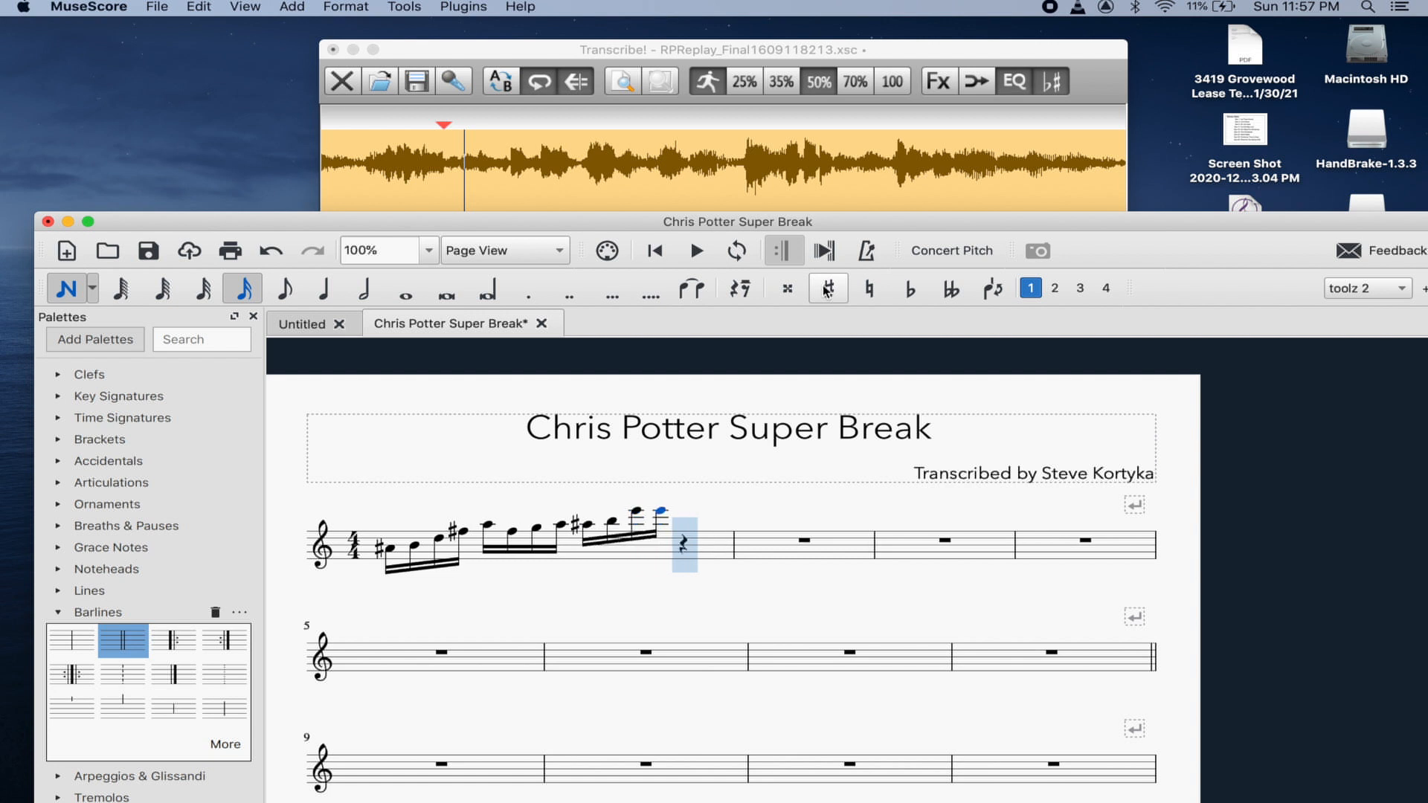
pyautogui.click(907, 293)
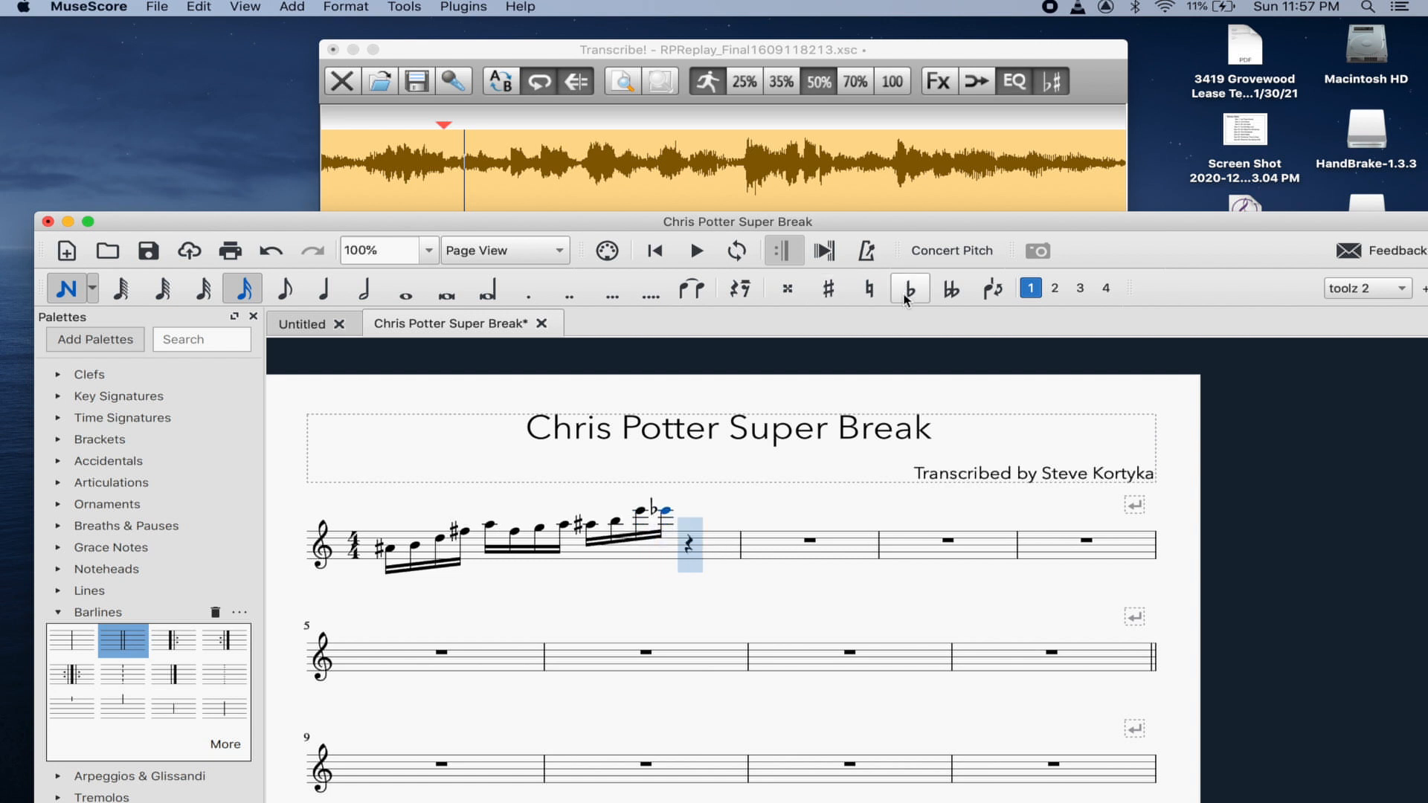
pyautogui.press('d')
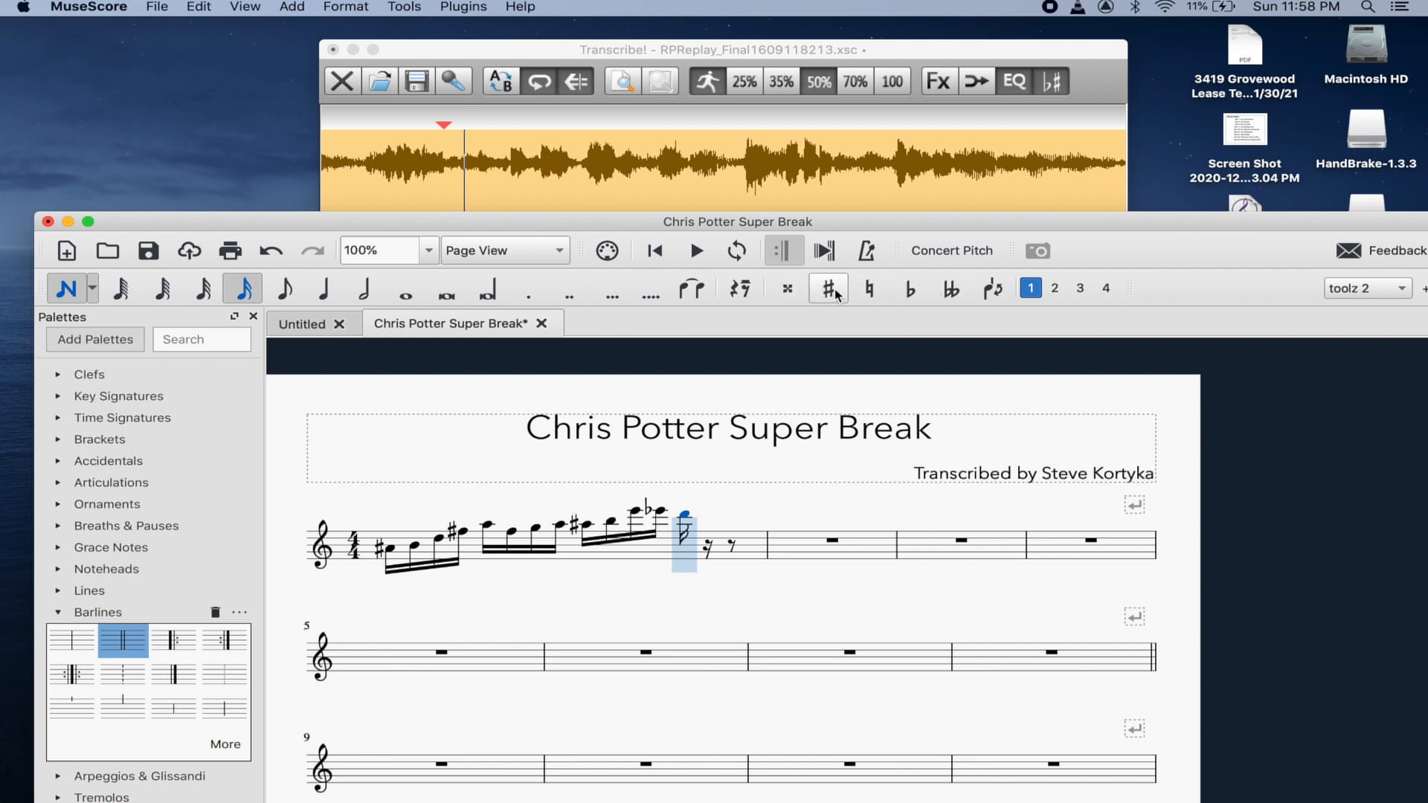
# - Move the Transcribe! start marker to 0:03.72 and play the next notes
pyautogui.click(611, 50)
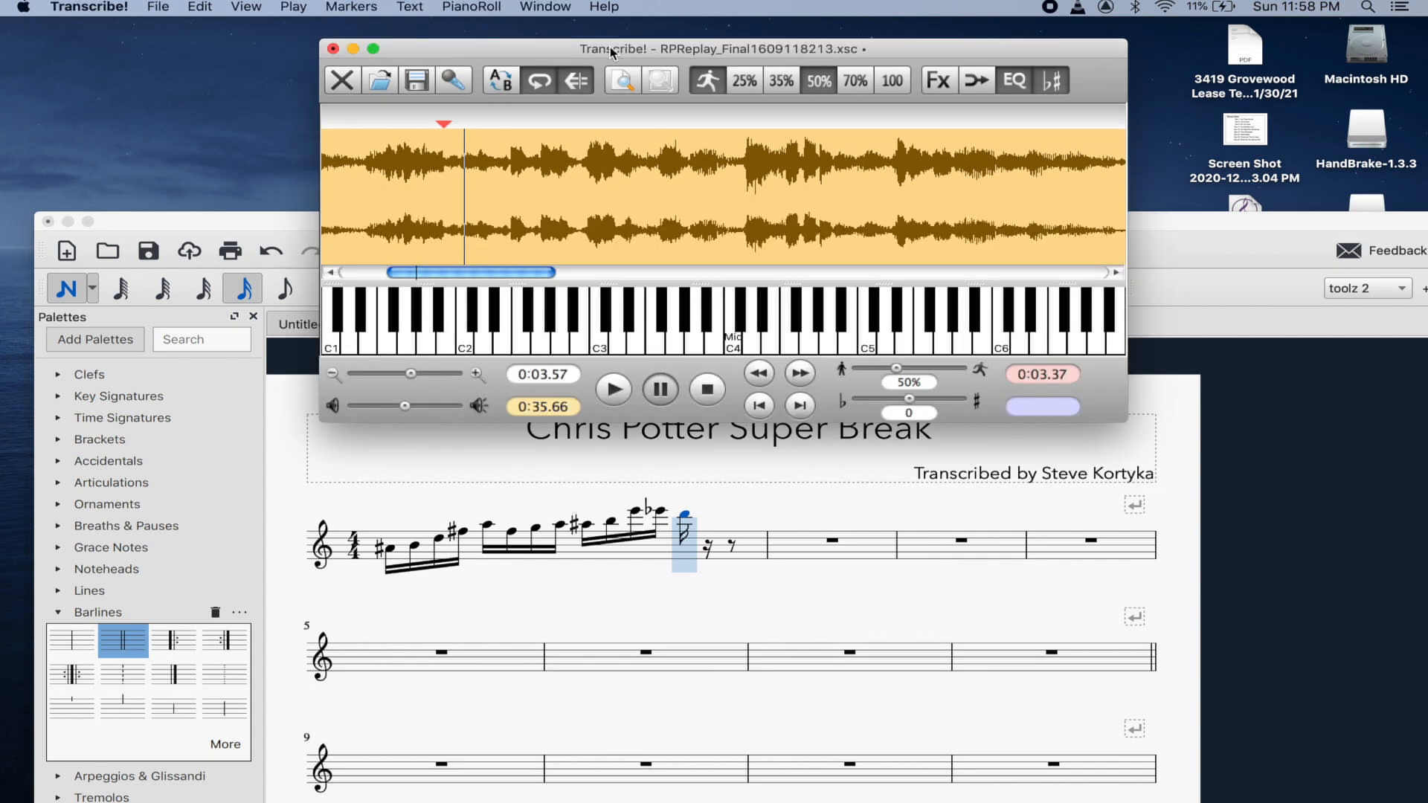
pyautogui.press('space')
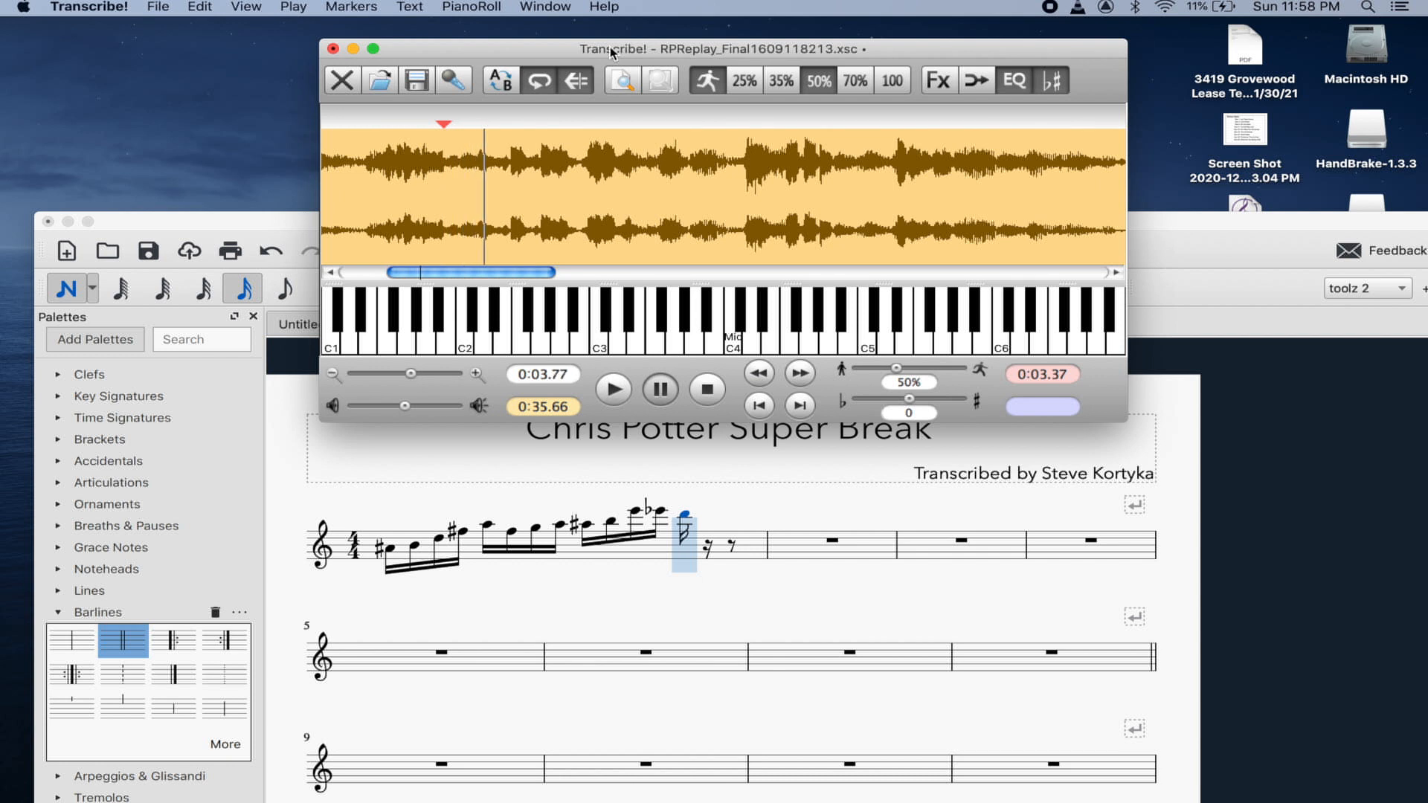
pyautogui.press('space')
pyautogui.press('space')
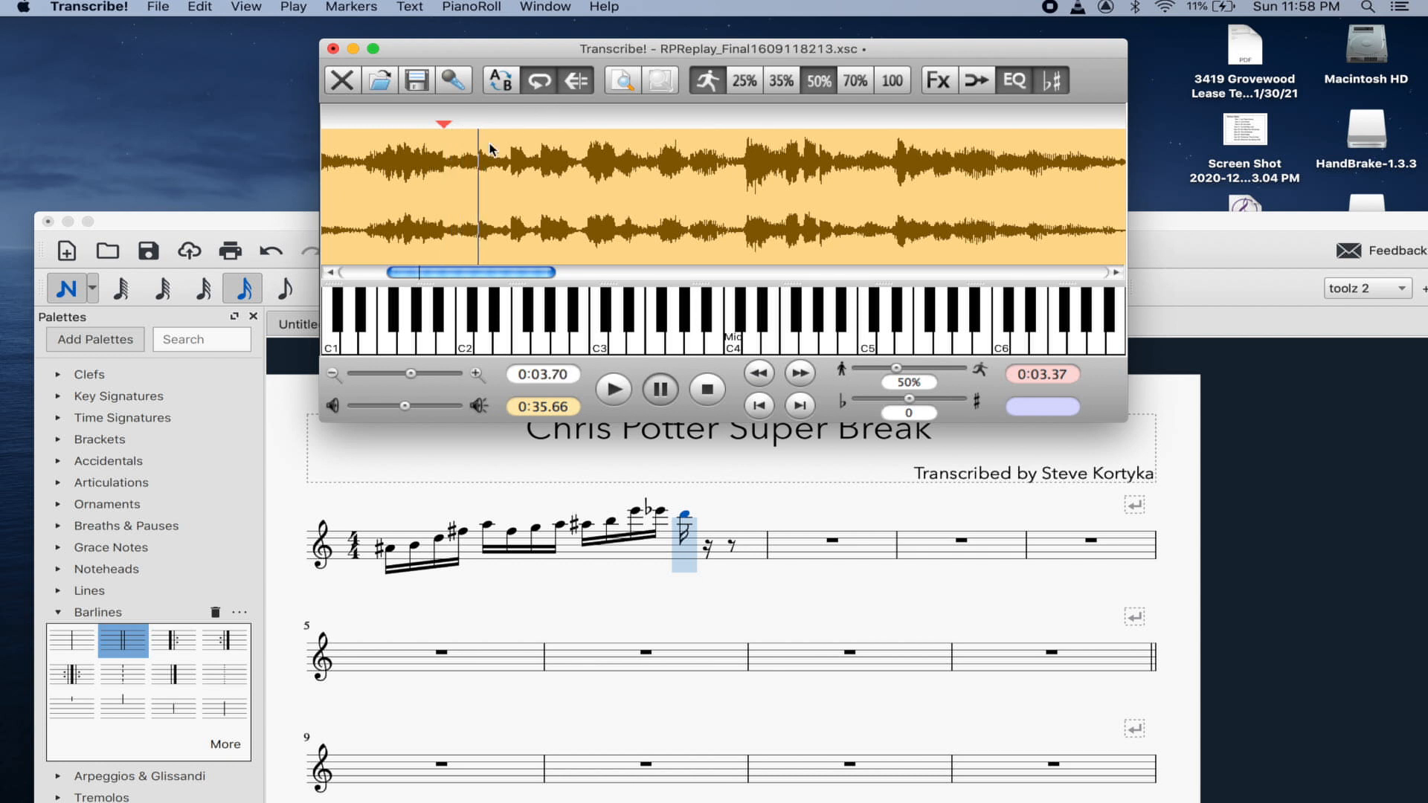
pyautogui.click(479, 170)
pyautogui.press('space')
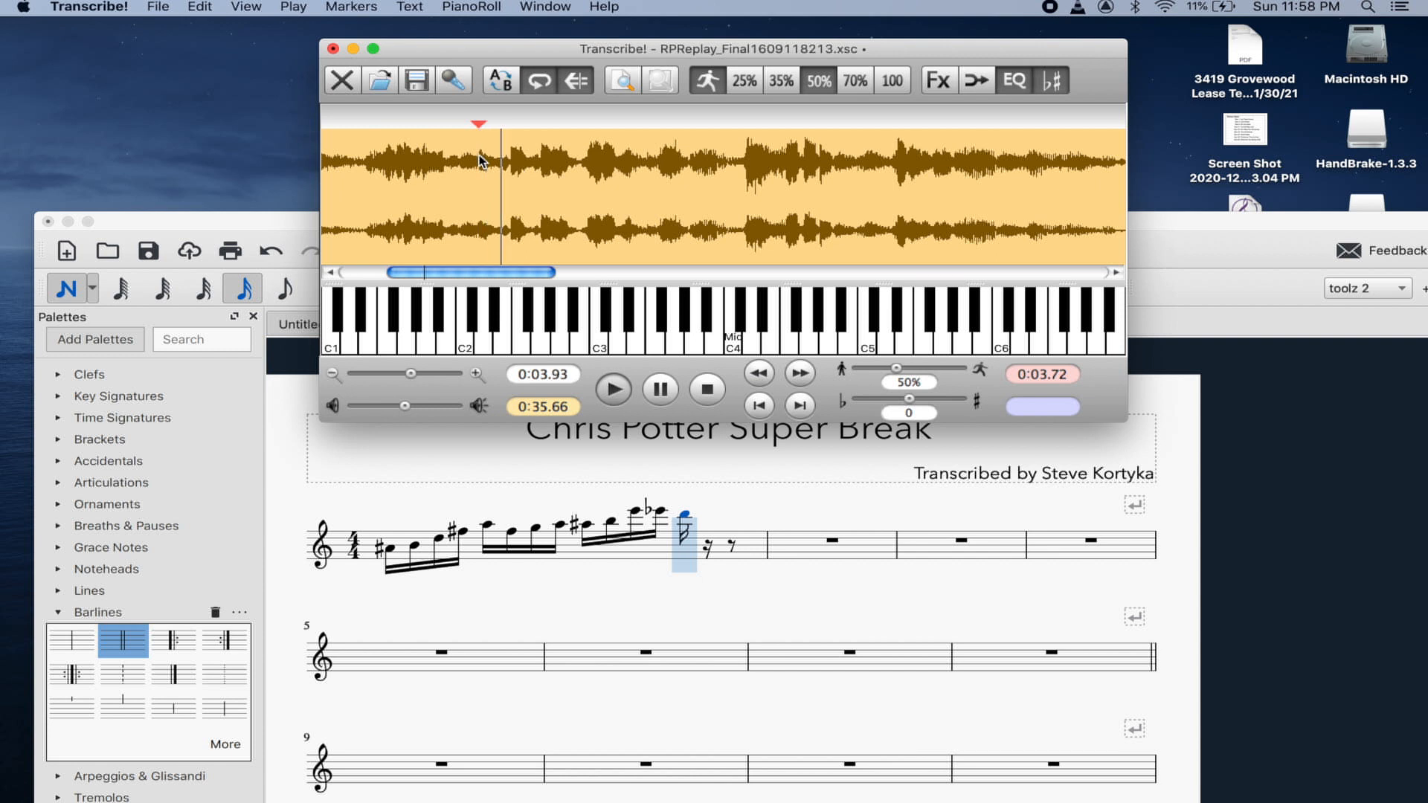
pyautogui.press('space')
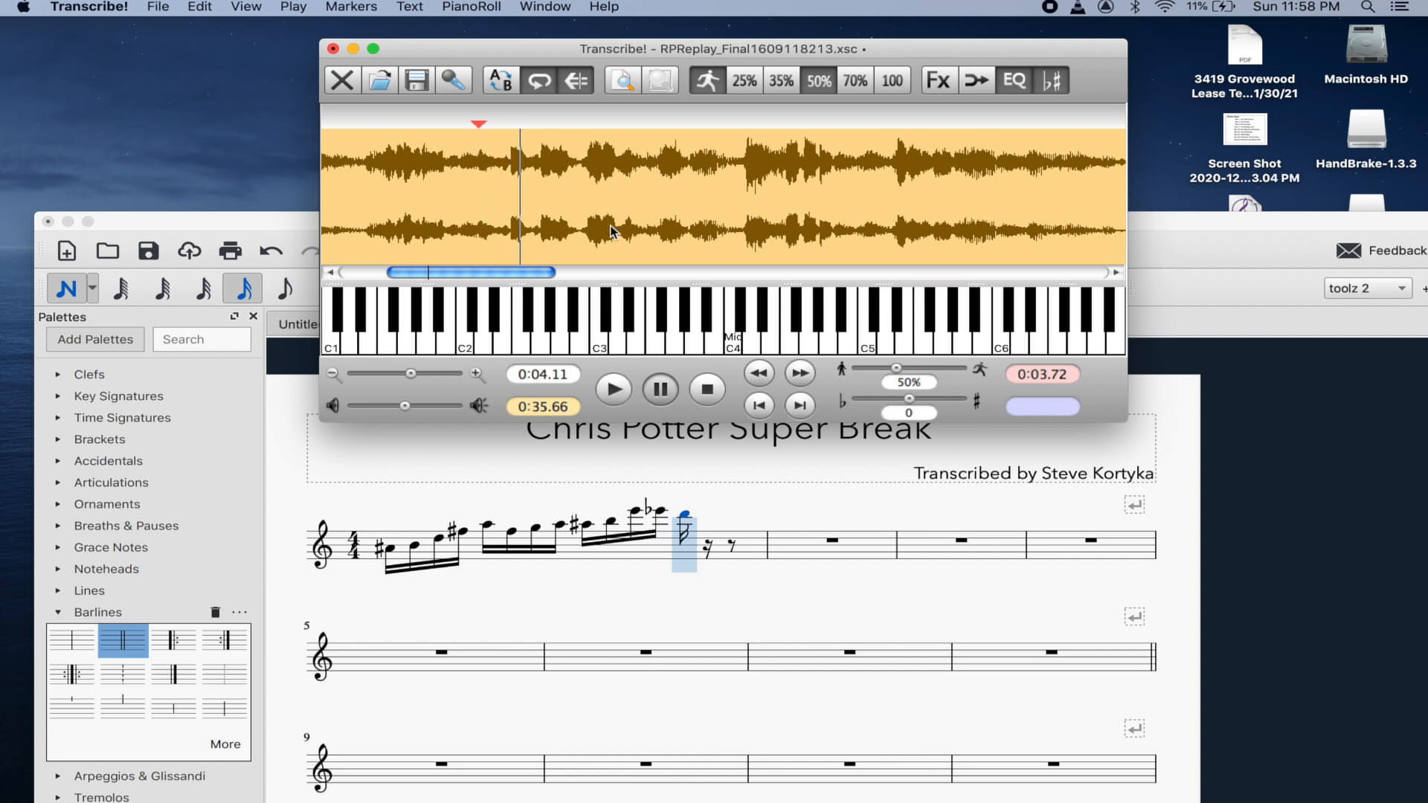
# - Add B and A sixteenth notes to measure 1
pyautogui.click(687, 517)
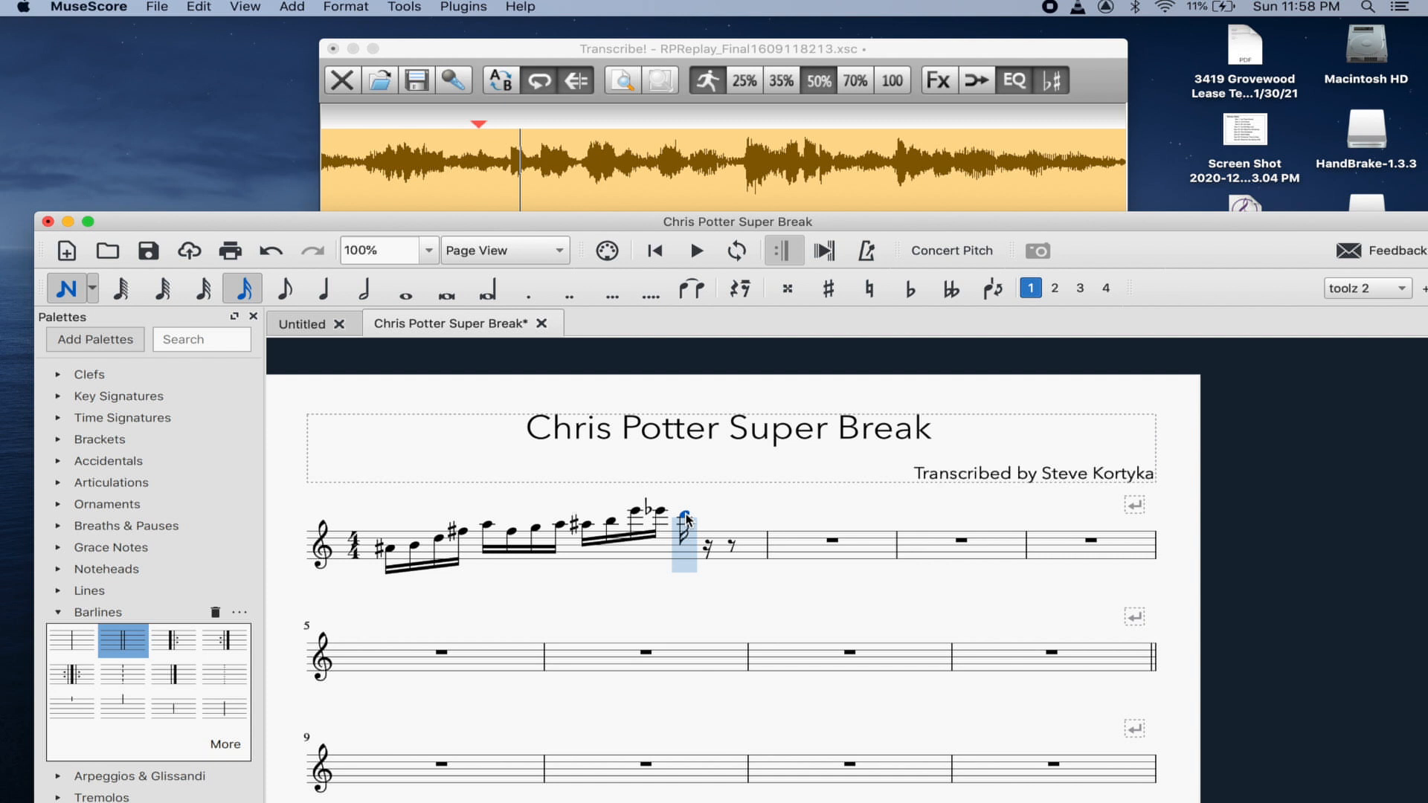
pyautogui.press('b')
pyautogui.press('a')
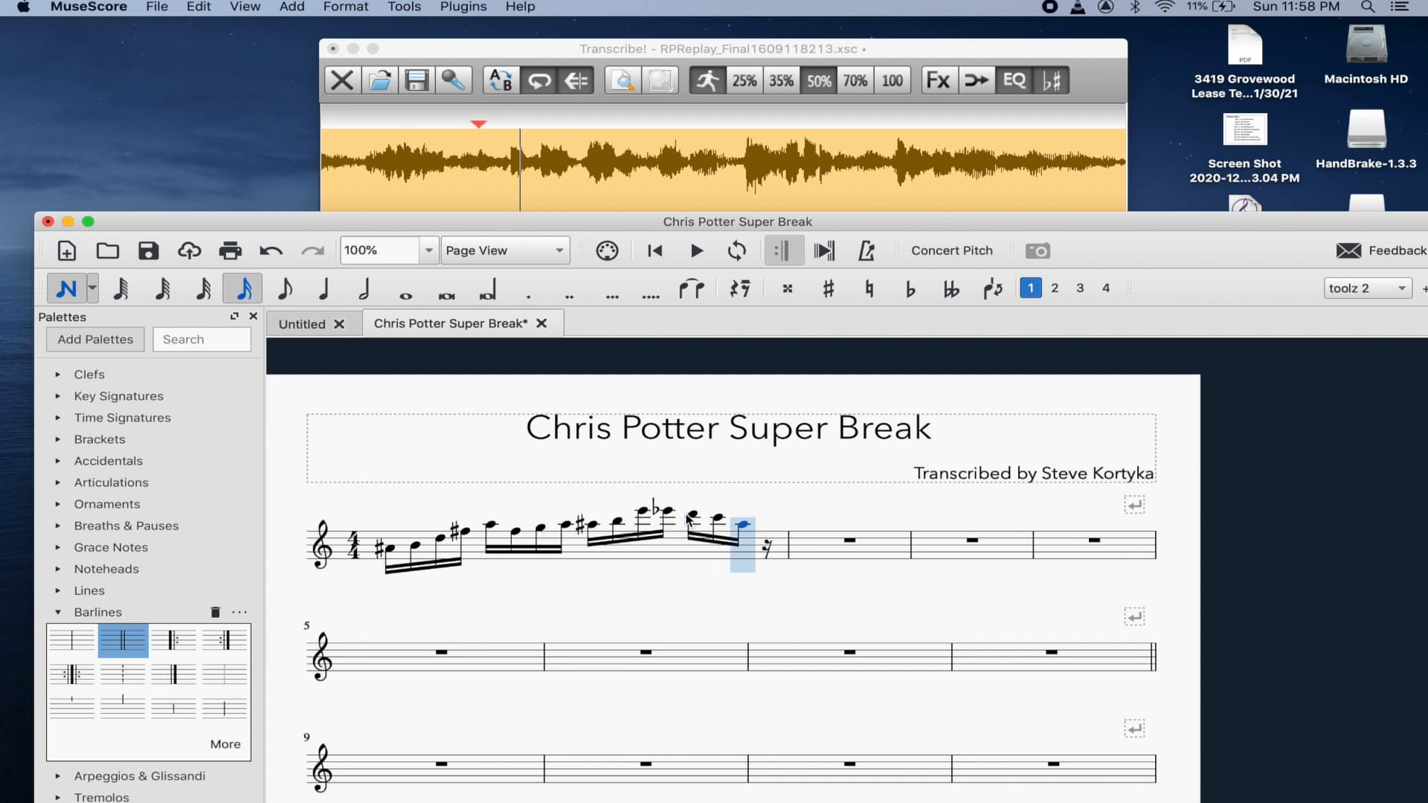
pyautogui.click(592, 527)
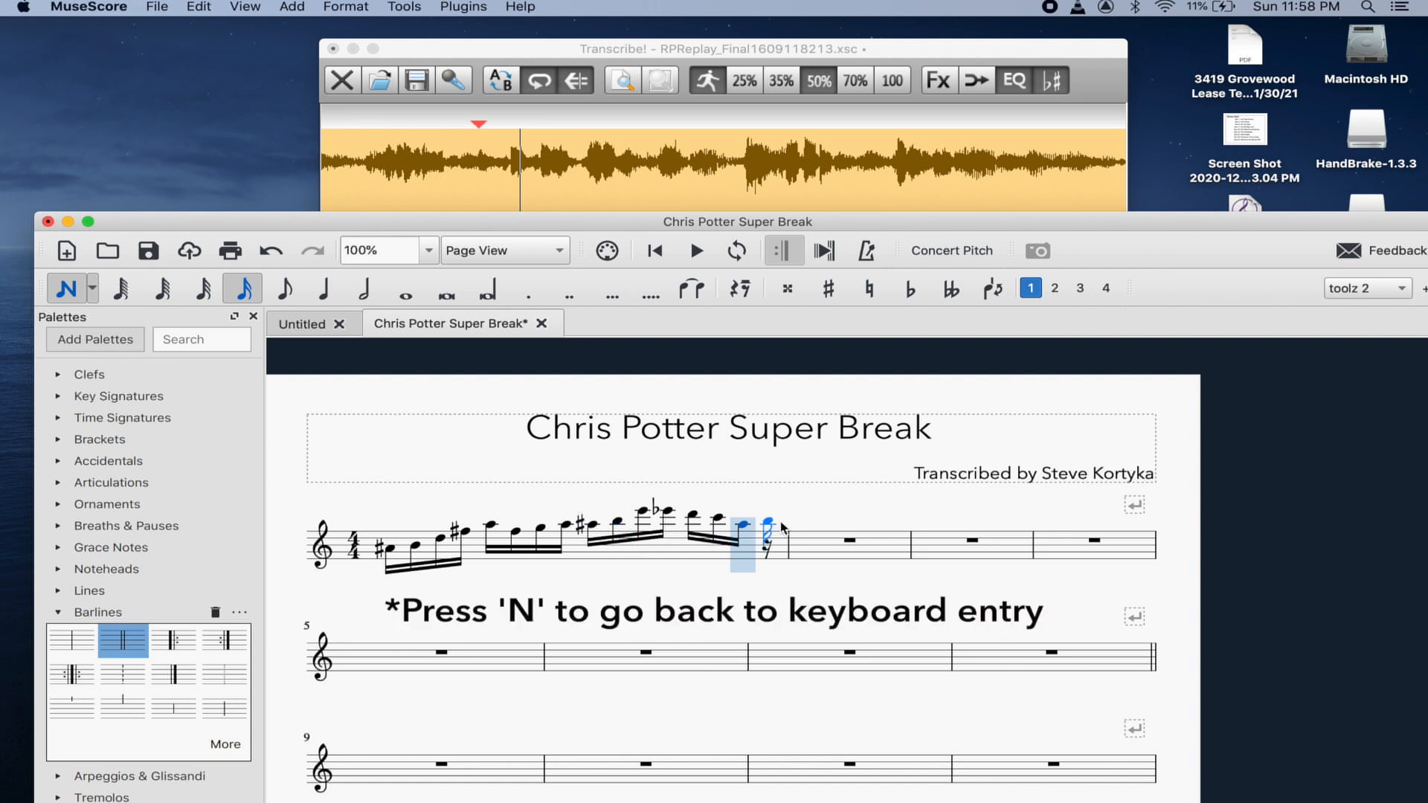
pyautogui.press('Escape')
pyautogui.press('Left')
pyautogui.press('Right')
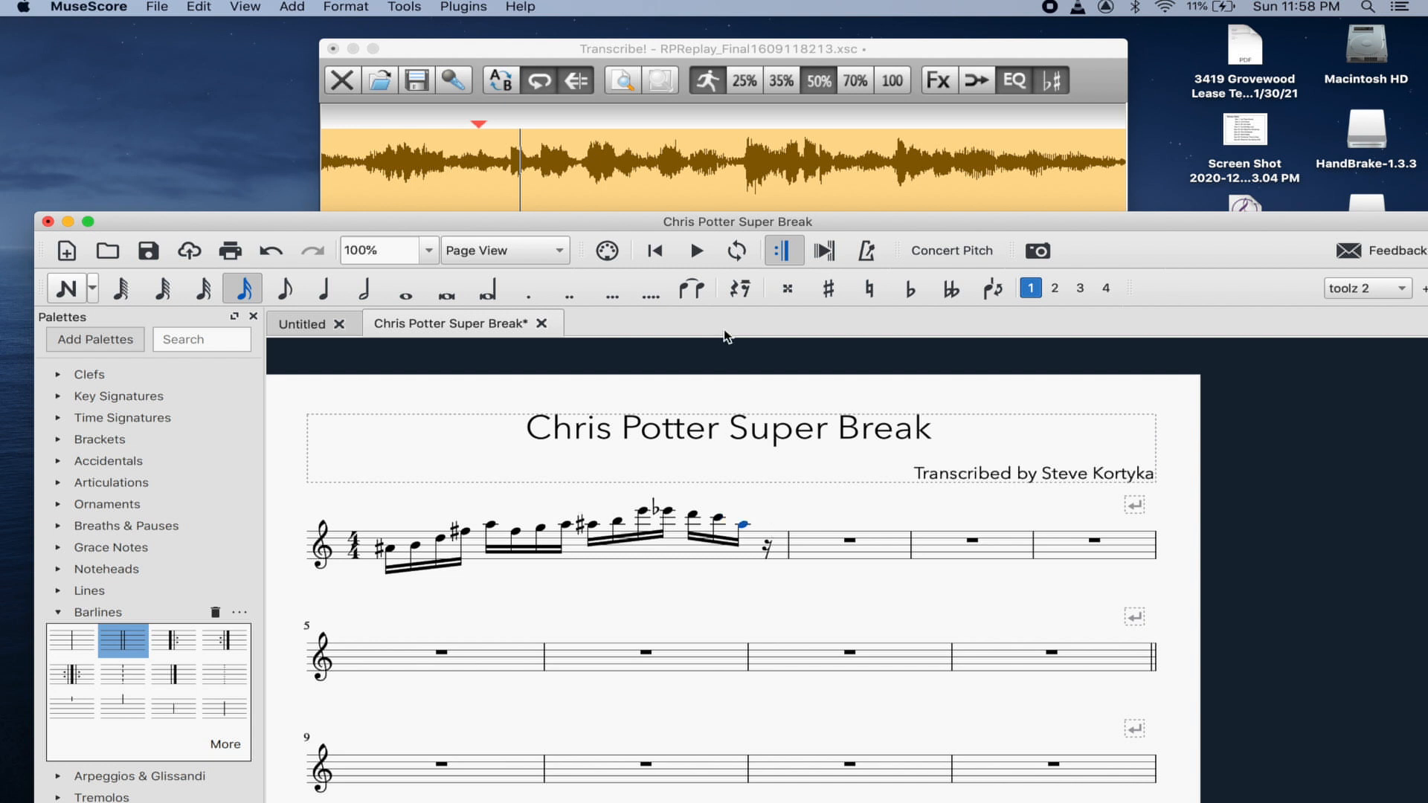
pyautogui.press('n')
# - Make the last note natural, add a G sharp, and begin measure 2 with a G
pyautogui.click(872, 290)
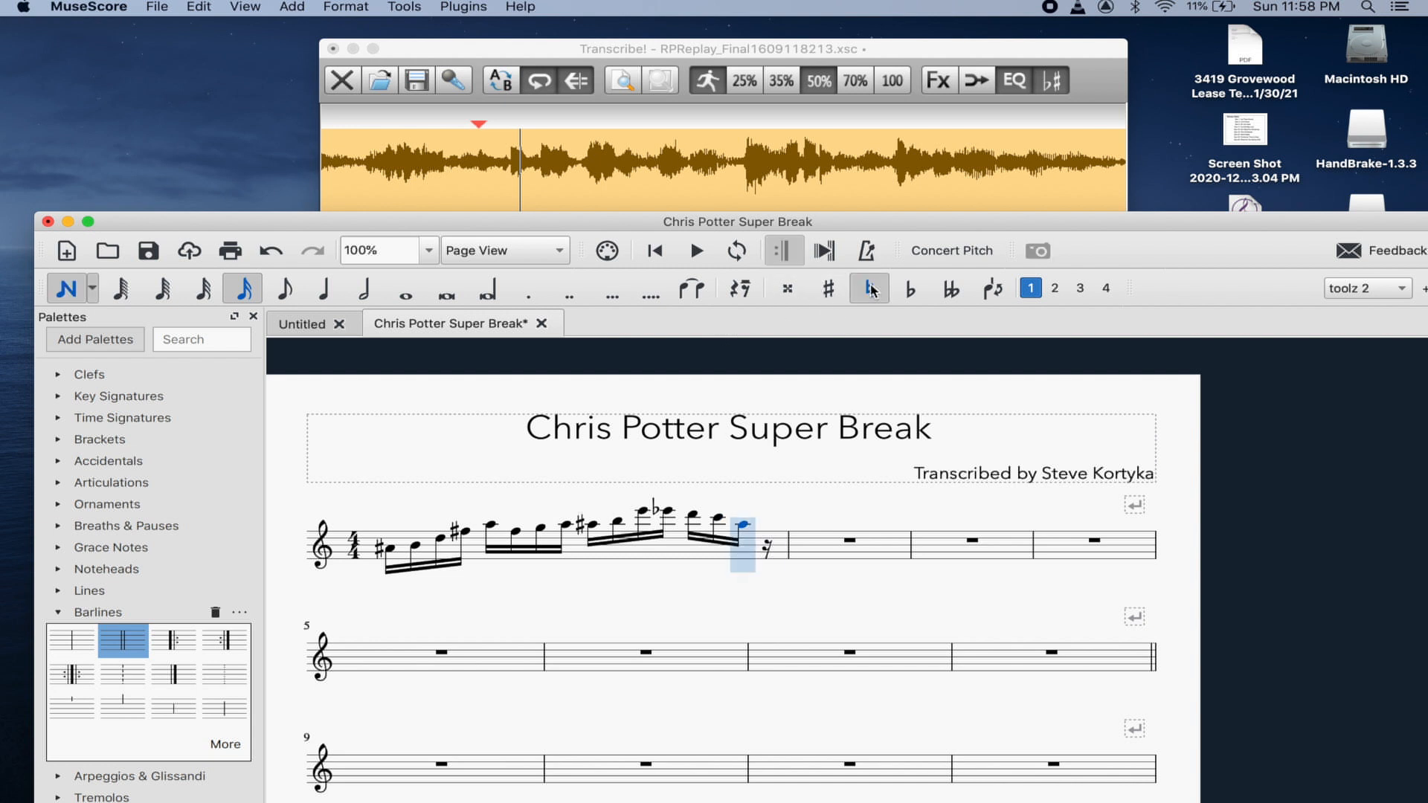
pyautogui.press('g')
pyautogui.press('Up')
pyautogui.press('g')
pyautogui.press('Left')
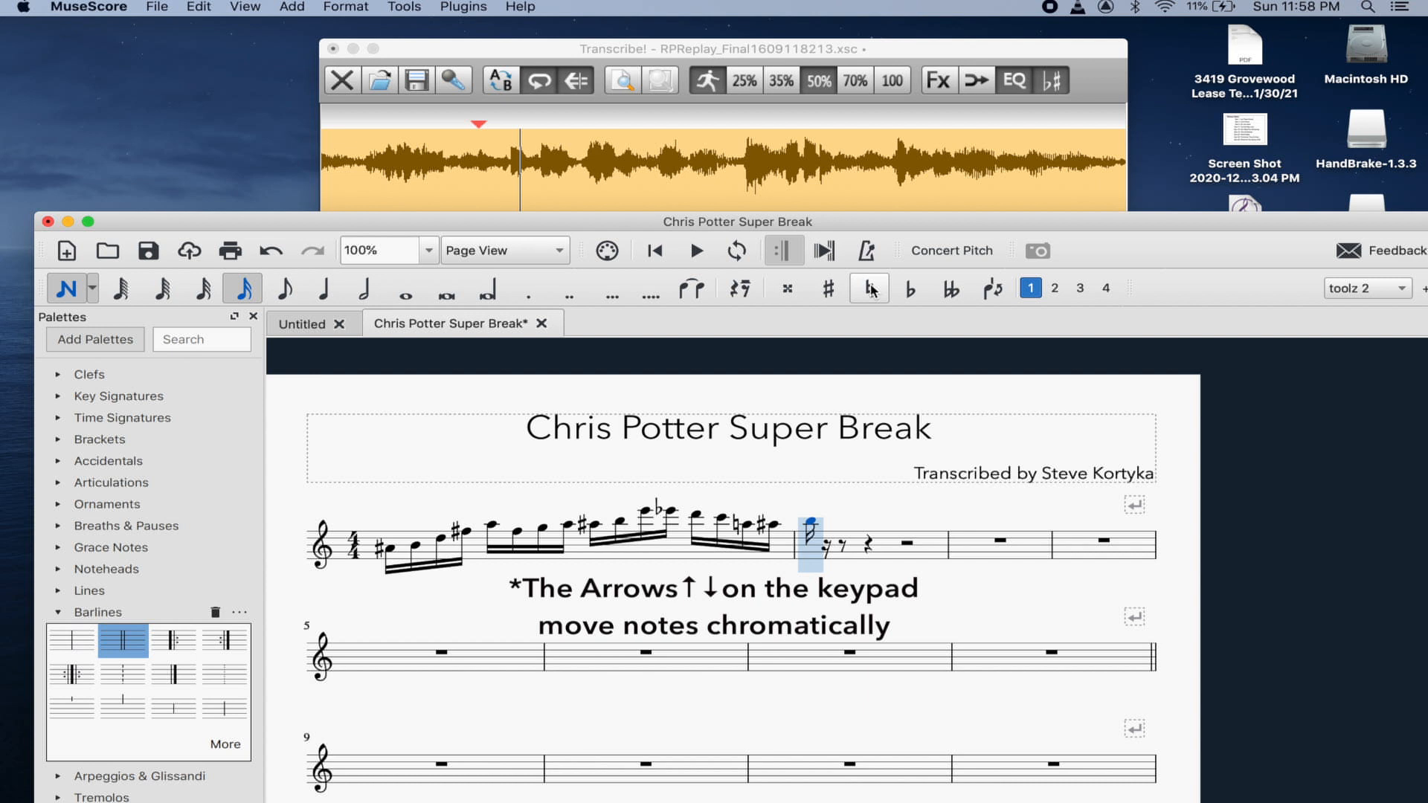
# - Try half-step pitches for measure 2's first sixteenth note until it settles
pyautogui.press('Up')
pyautogui.press('Up')
pyautogui.press('Up')
pyautogui.press('Down')
pyautogui.press('Down')
pyautogui.press('Down')
pyautogui.press('Down')
pyautogui.press('Down')
pyautogui.press('Up')
pyautogui.press('Up')
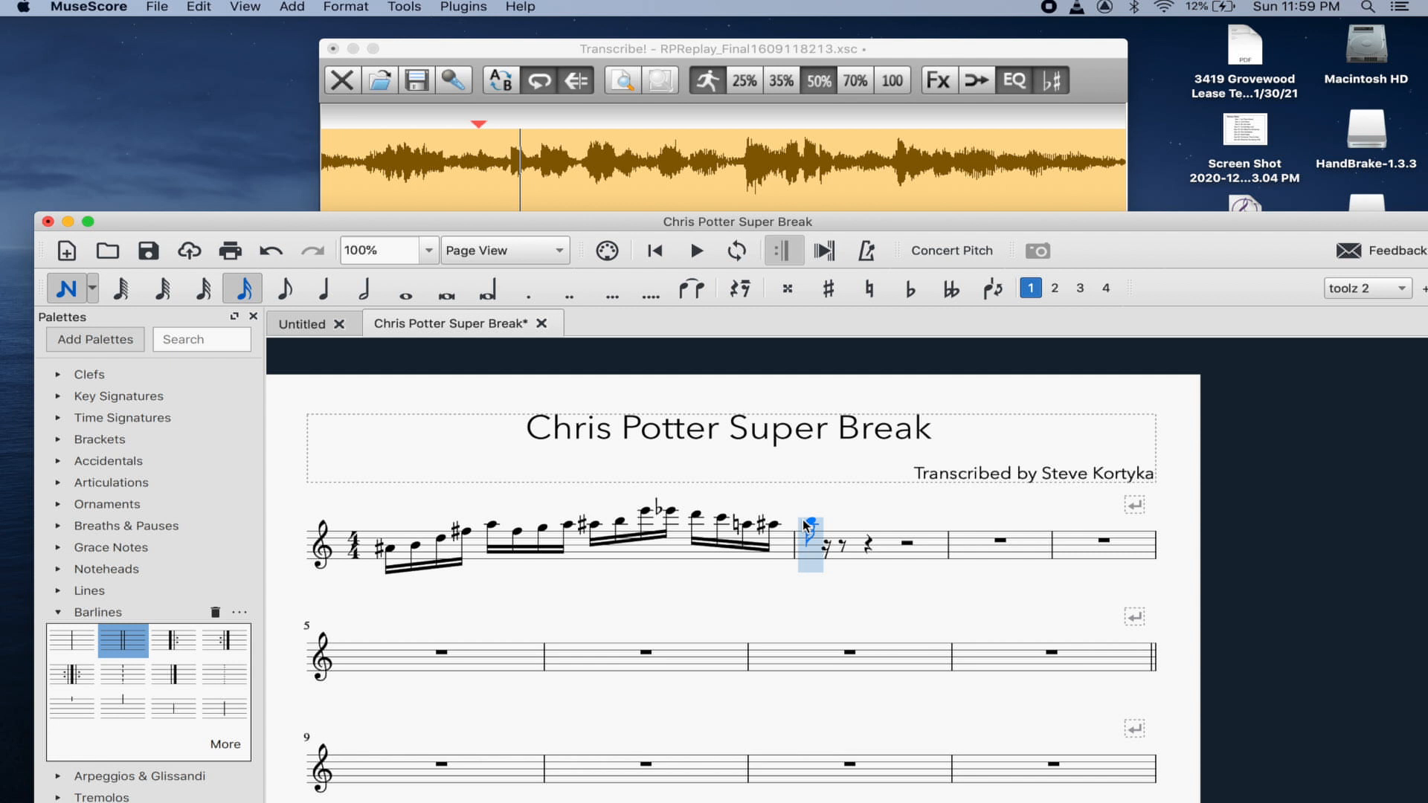
pyautogui.press('Down')
pyautogui.press('Up')
pyautogui.press('Down')
pyautogui.press('Up')
pyautogui.click(637, 51)
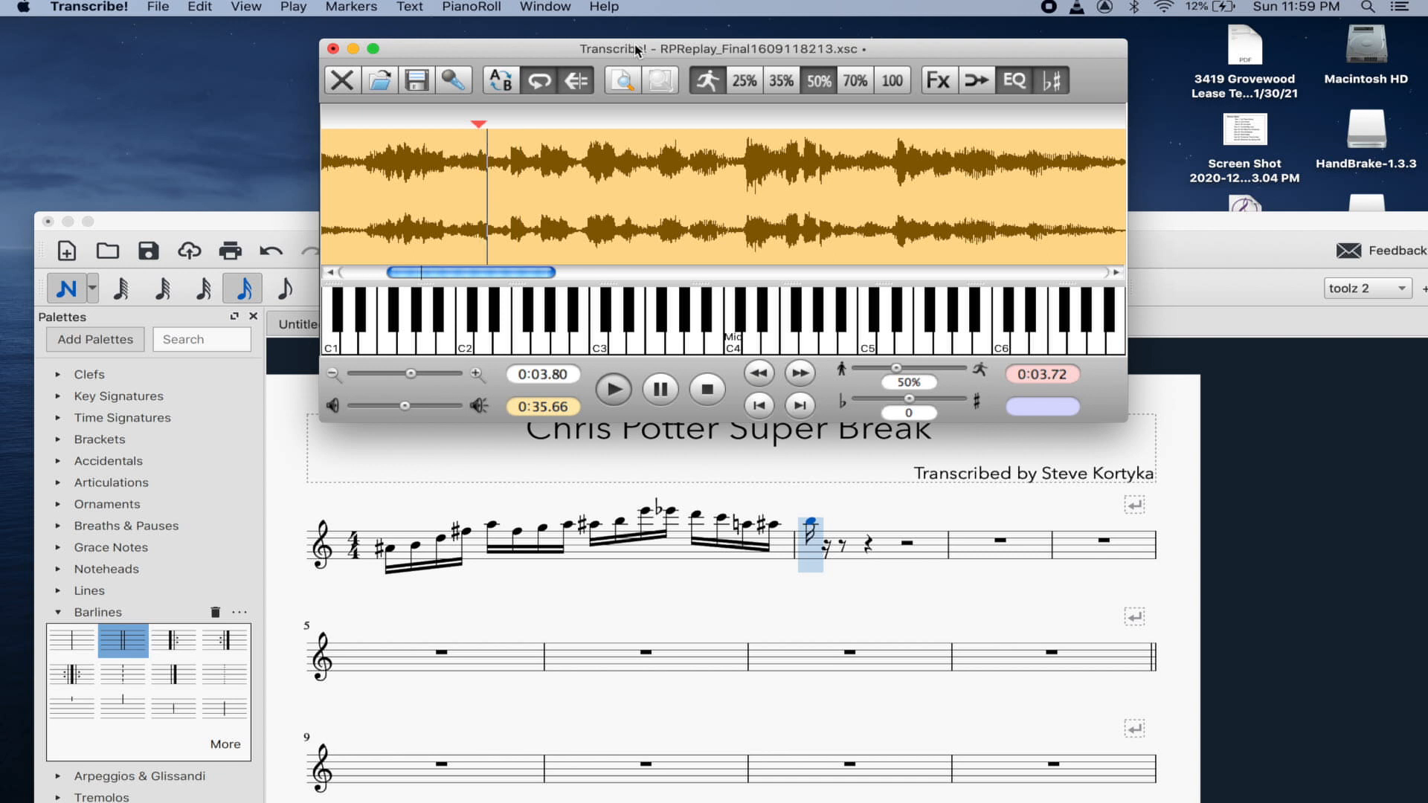
# - Place the Transcribe! start point at 0:03.96 and replay the next phrase
pyautogui.press('space')
pyautogui.press('space')
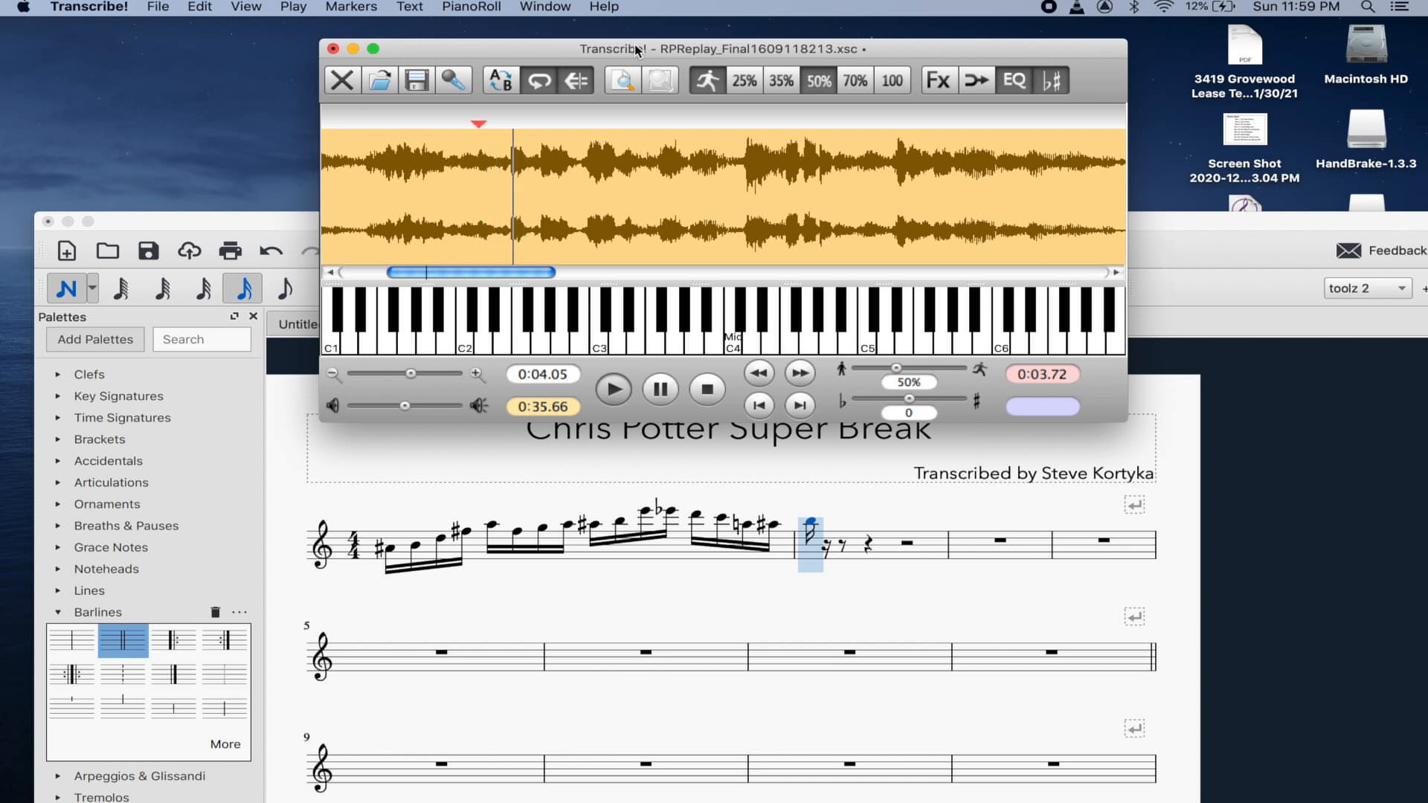
pyautogui.click(510, 151)
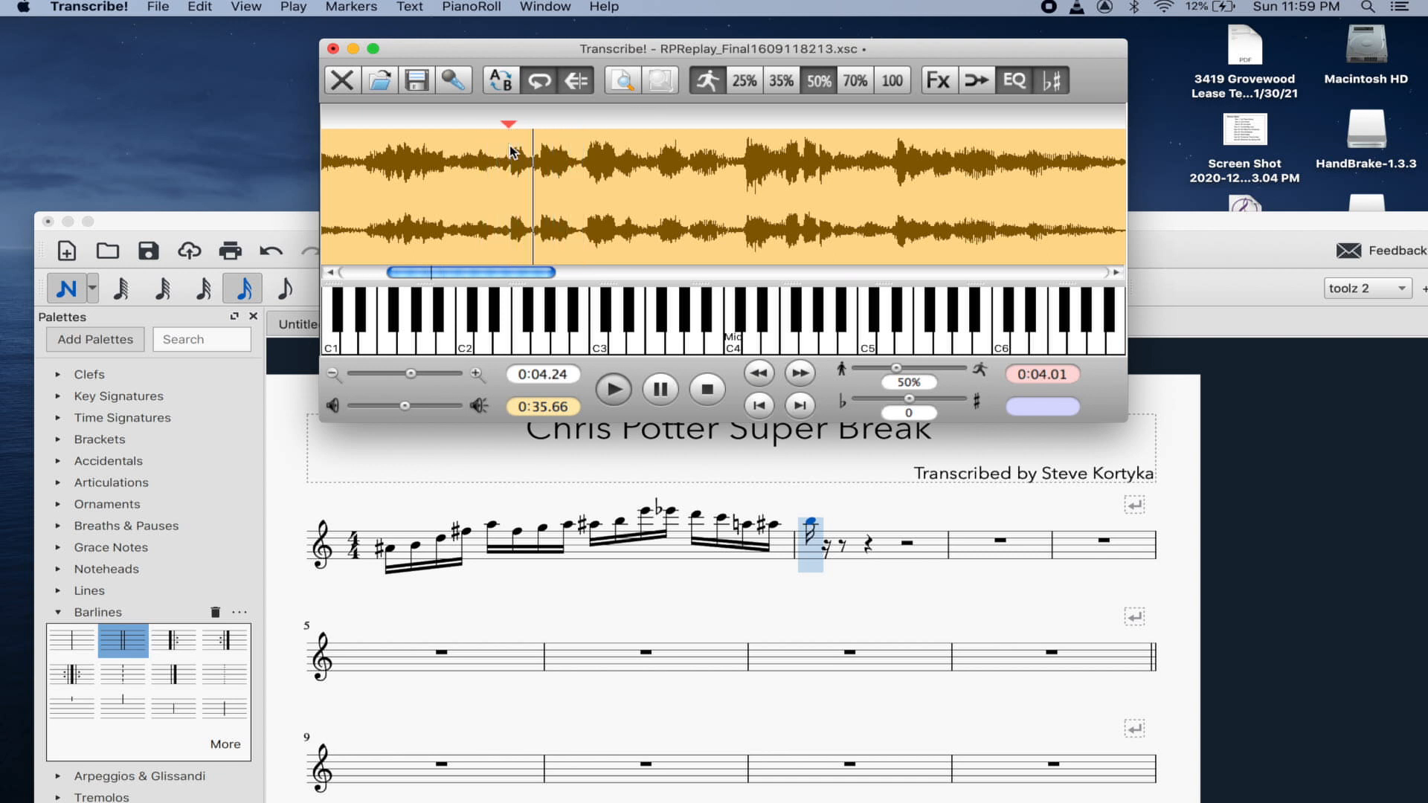
pyautogui.press('space')
pyautogui.click(508, 133)
pyautogui.click(505, 141)
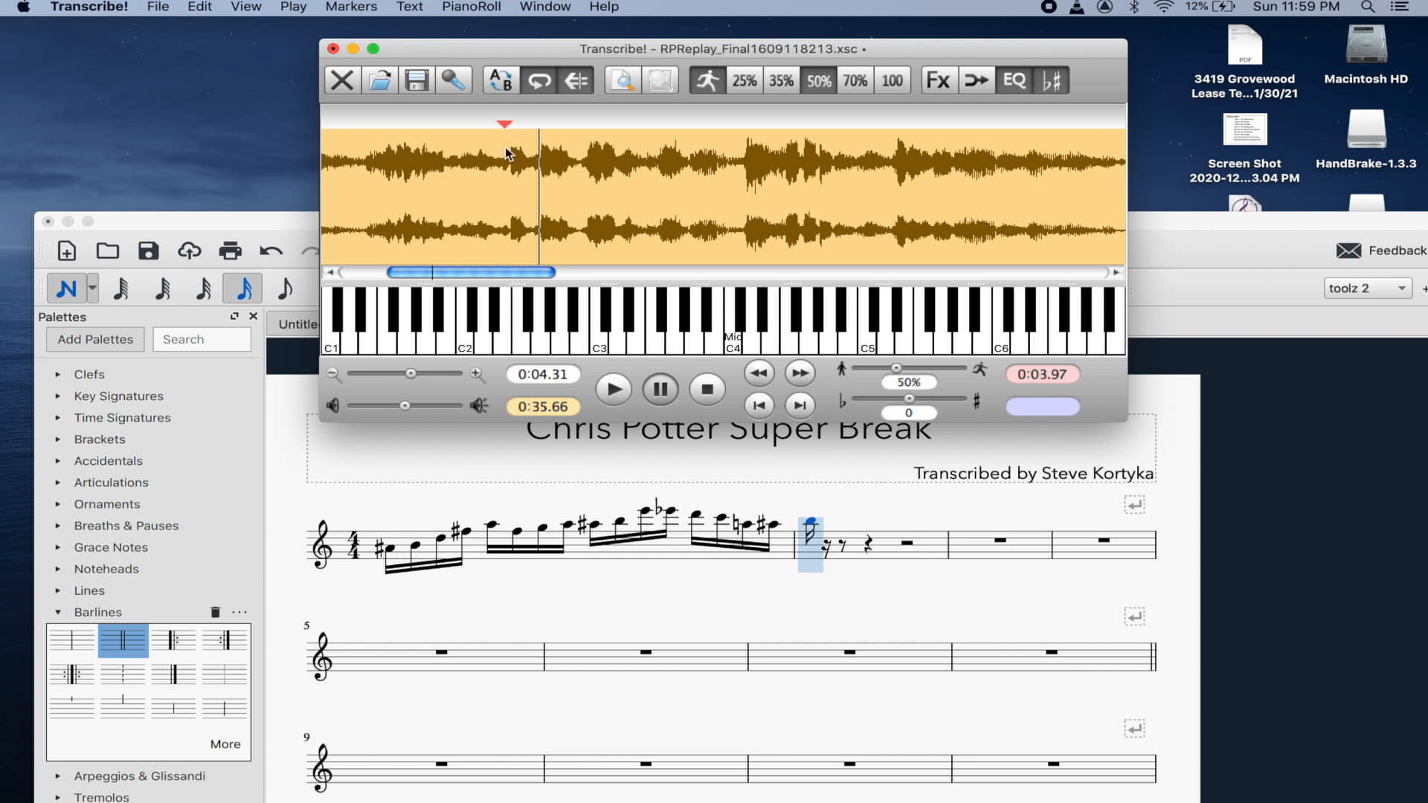
pyautogui.press('space')
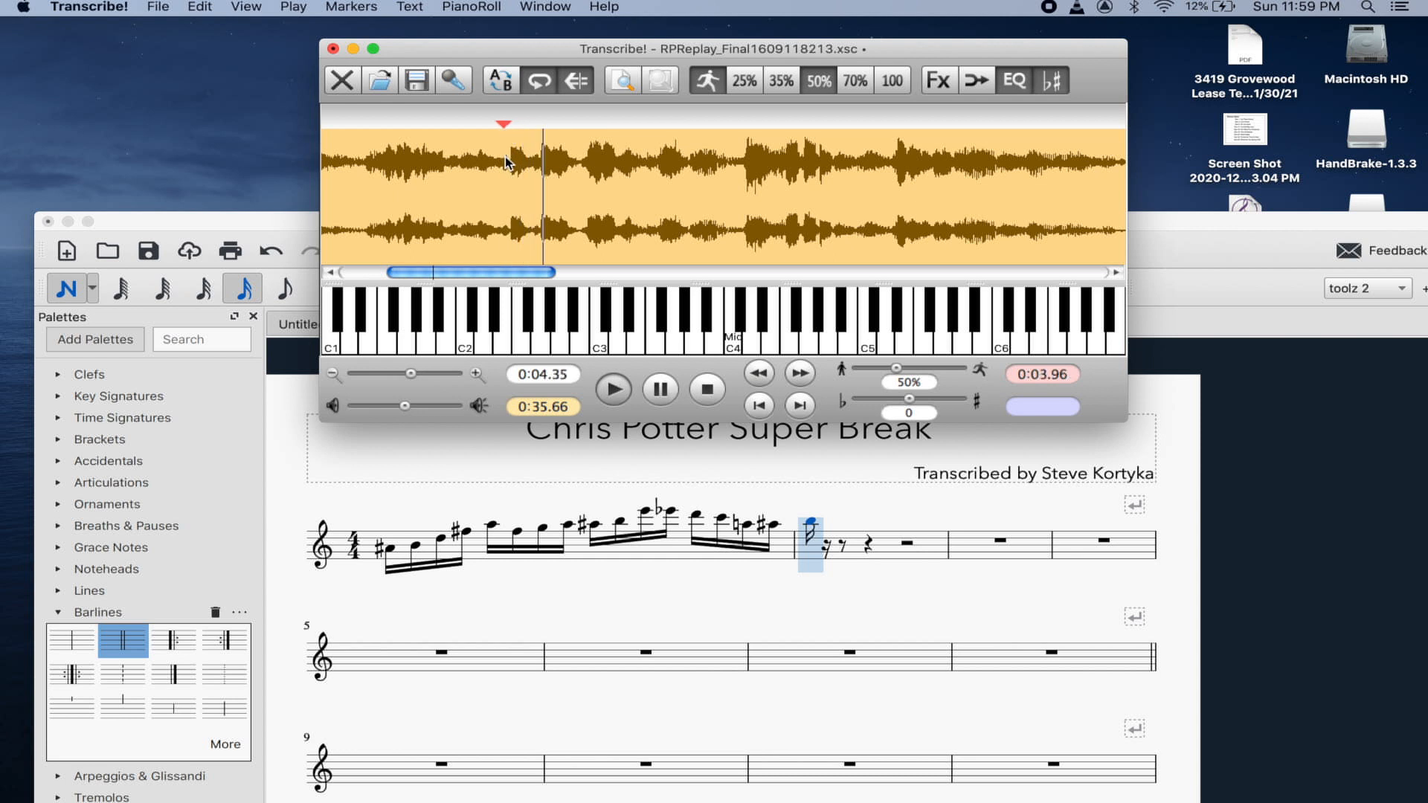
pyautogui.press('space')
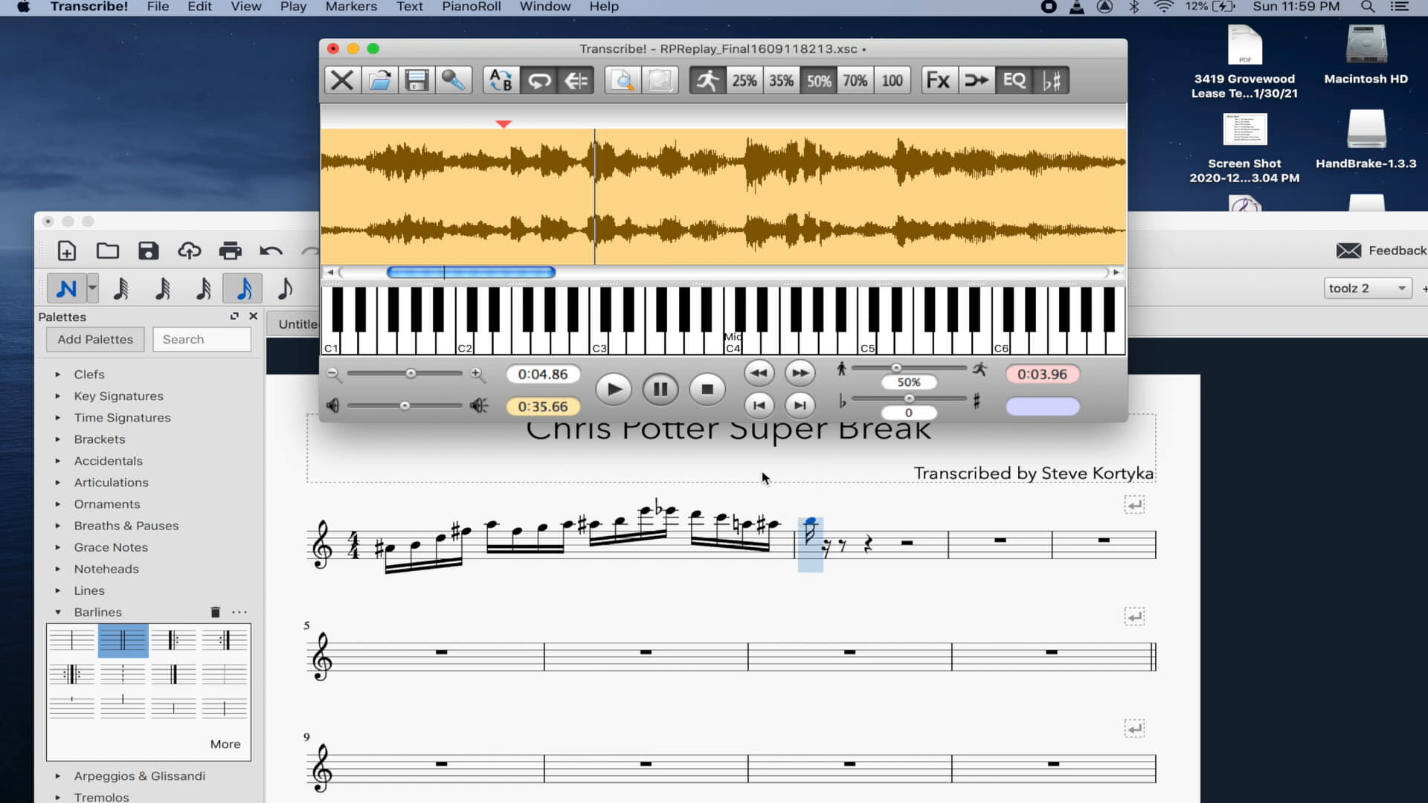
pyautogui.press('space')
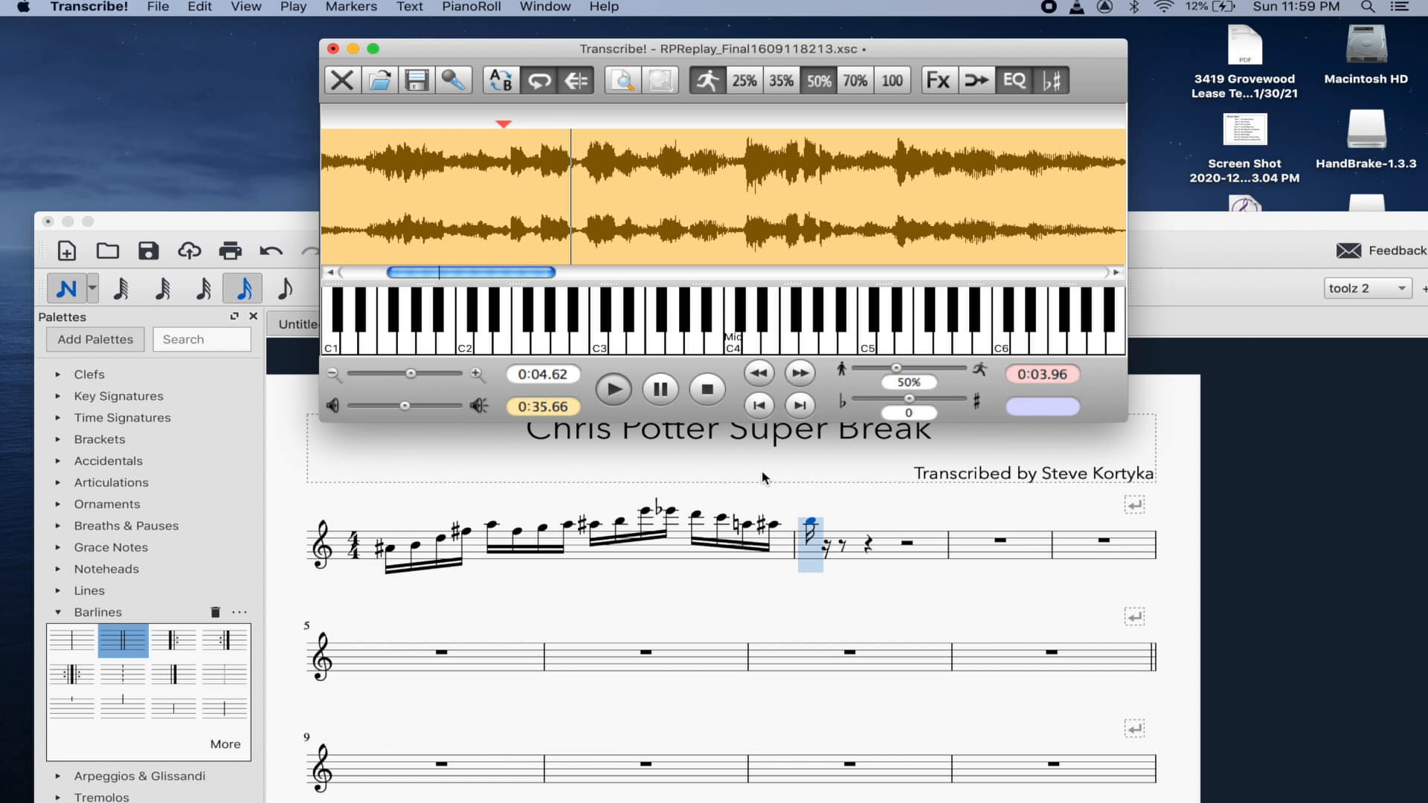
pyautogui.press('space')
pyautogui.click(811, 528)
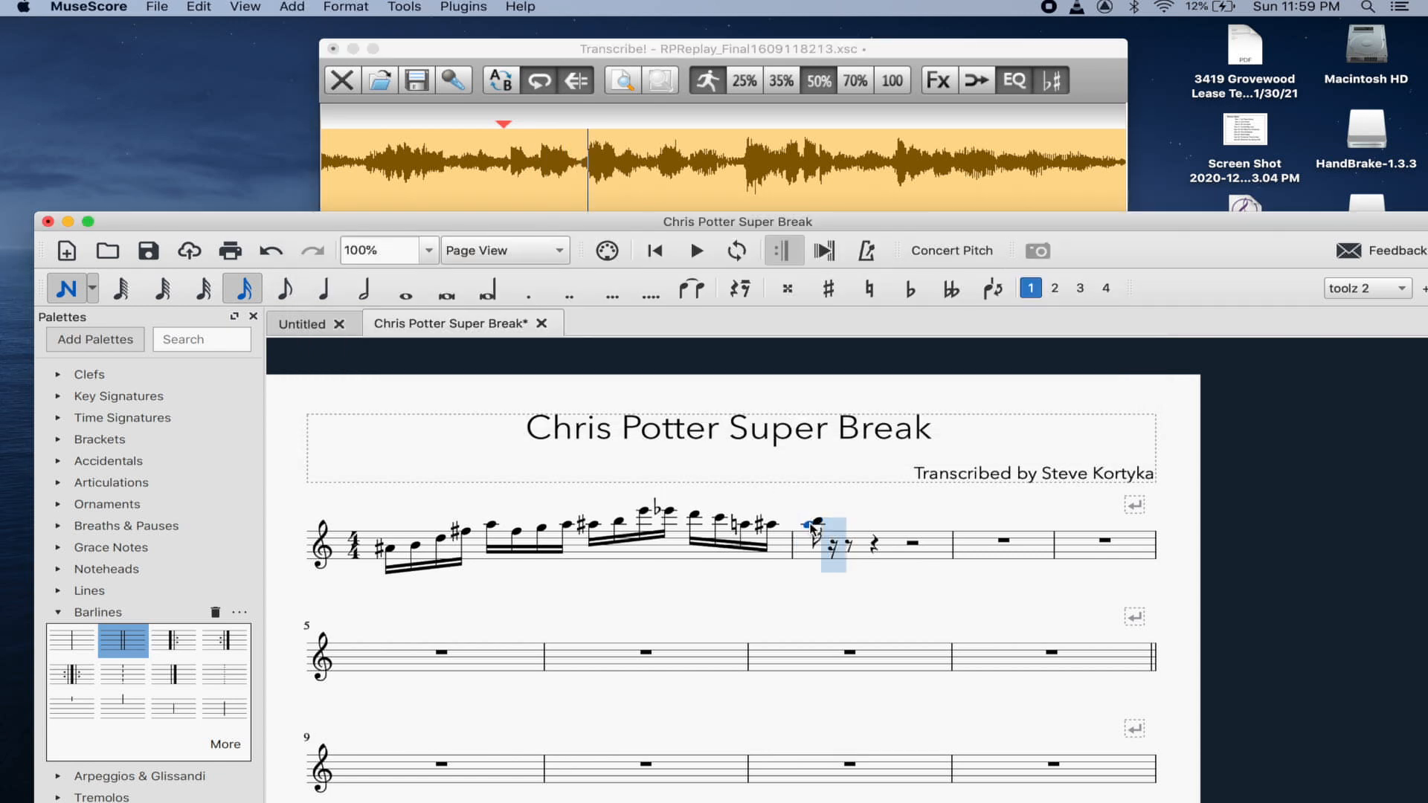
# - Undo the extra A, then add D (dropped an octave) and F sixteenth notes
pyautogui.press('super+z')
pyautogui.press('Left')
pyautogui.press('Right')
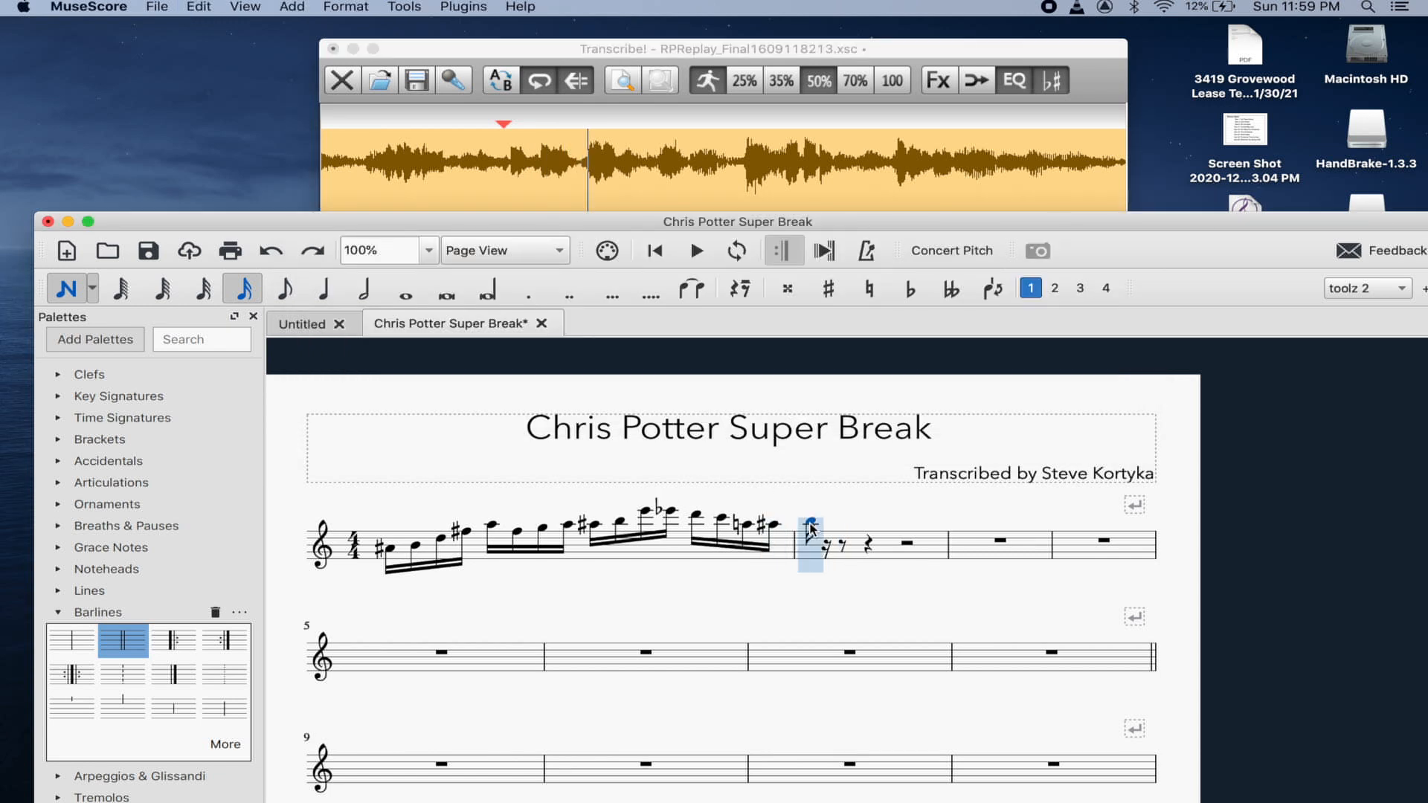
pyautogui.press('Right')
pyautogui.press('d')
pyautogui.press('super+Down')
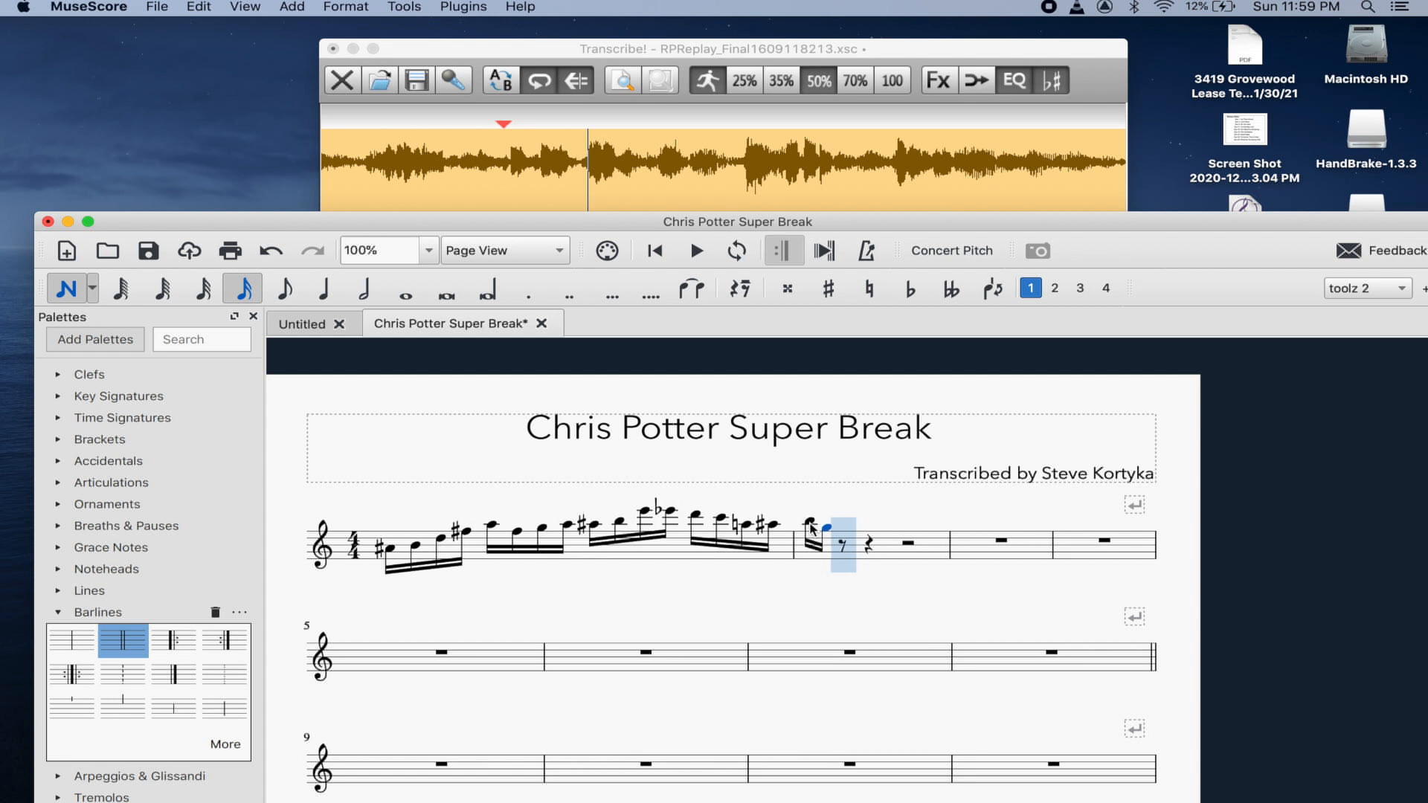
pyautogui.press('Down')
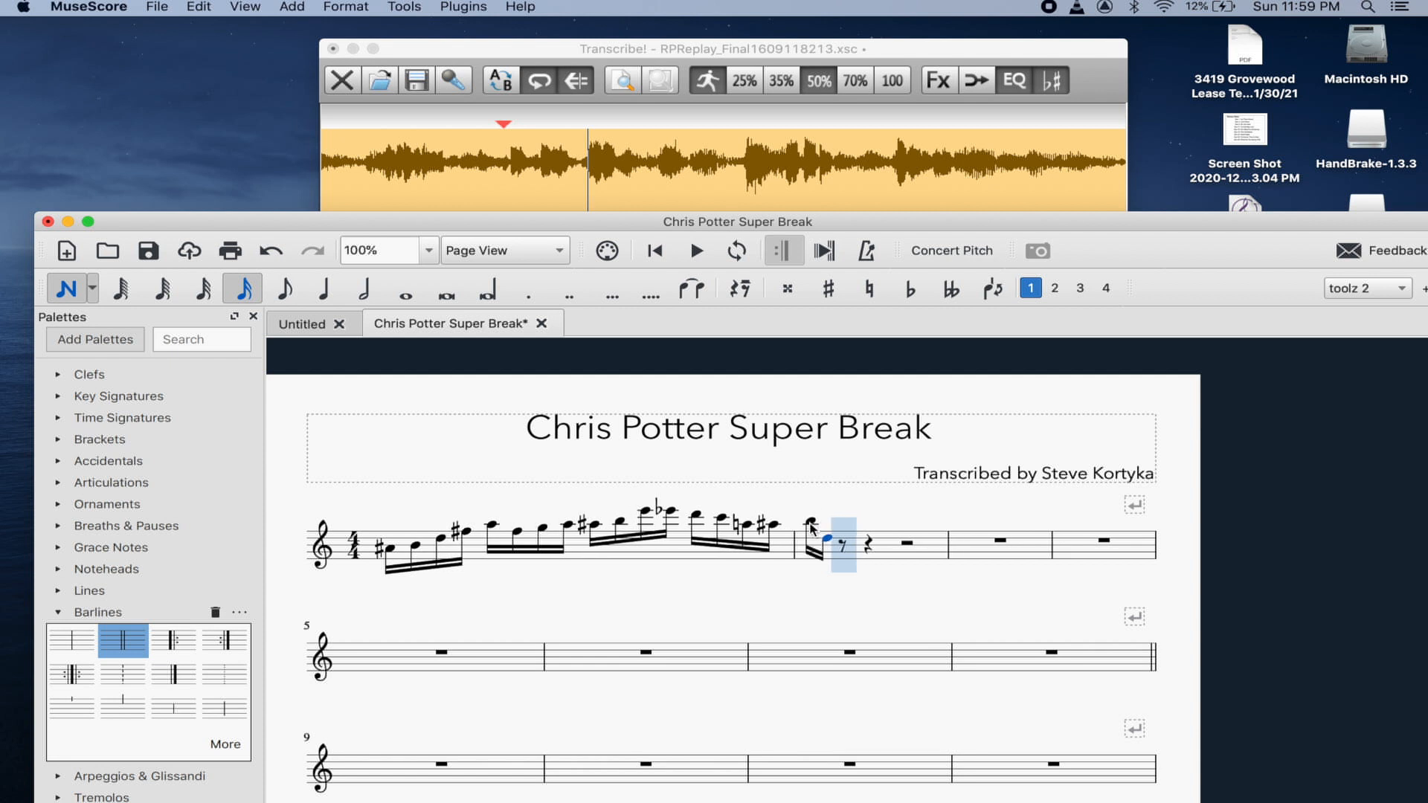
pyautogui.press('f')
pyautogui.press('Left')
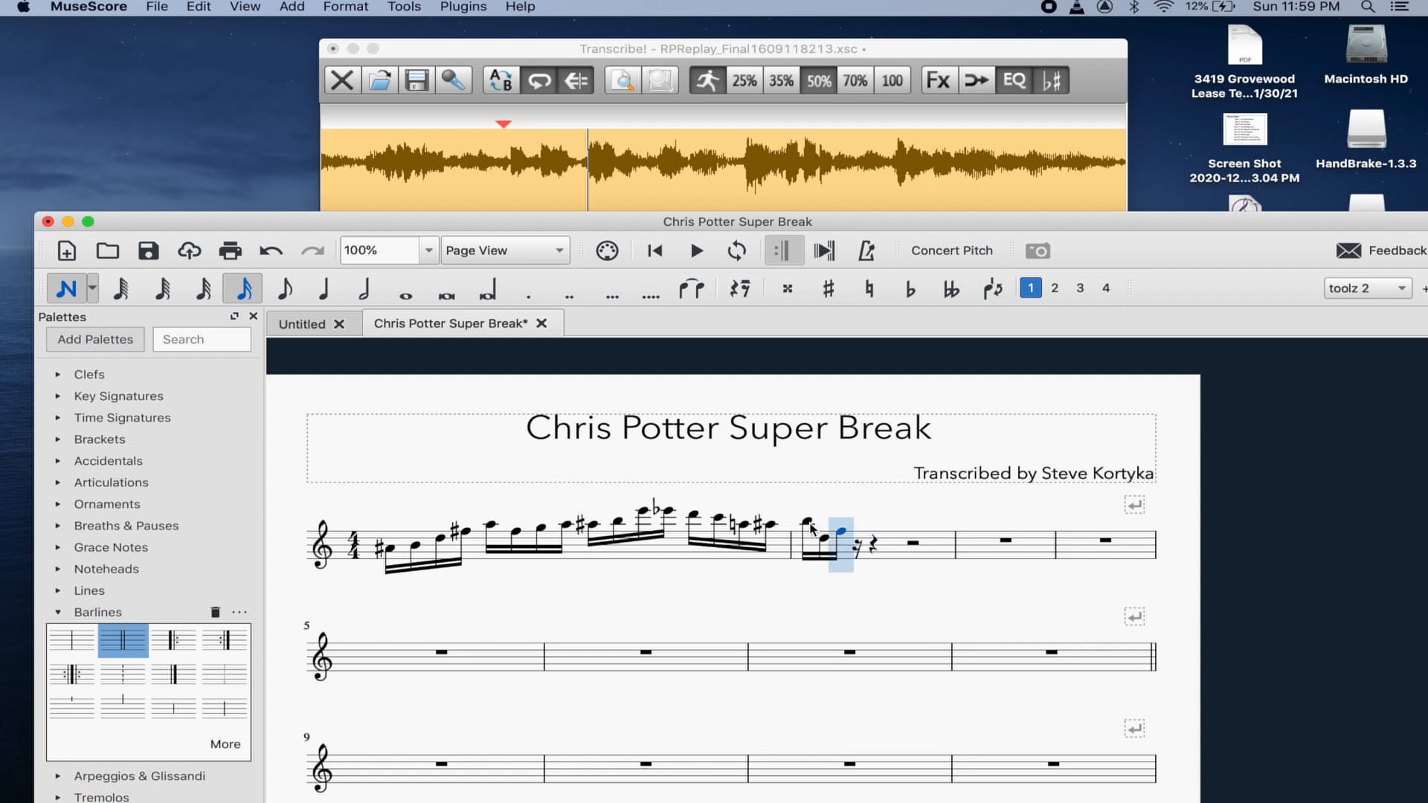
# - Sharpen the F and continue with G, F, E, C and A sixteenth notes
pyautogui.click(838, 294)
pyautogui.press('g')
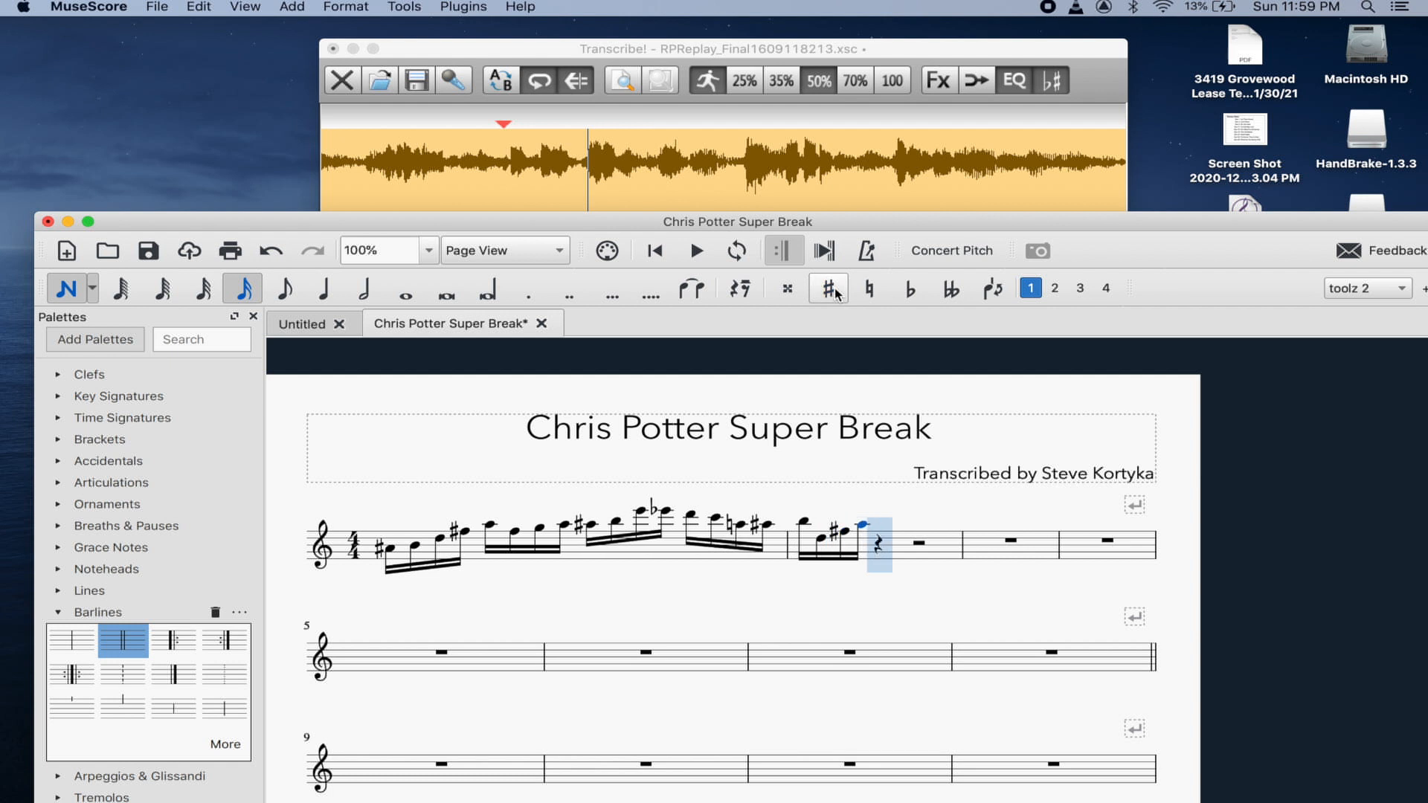
pyautogui.press('f')
pyautogui.press('e')
pyautogui.press('c')
pyautogui.press('a')
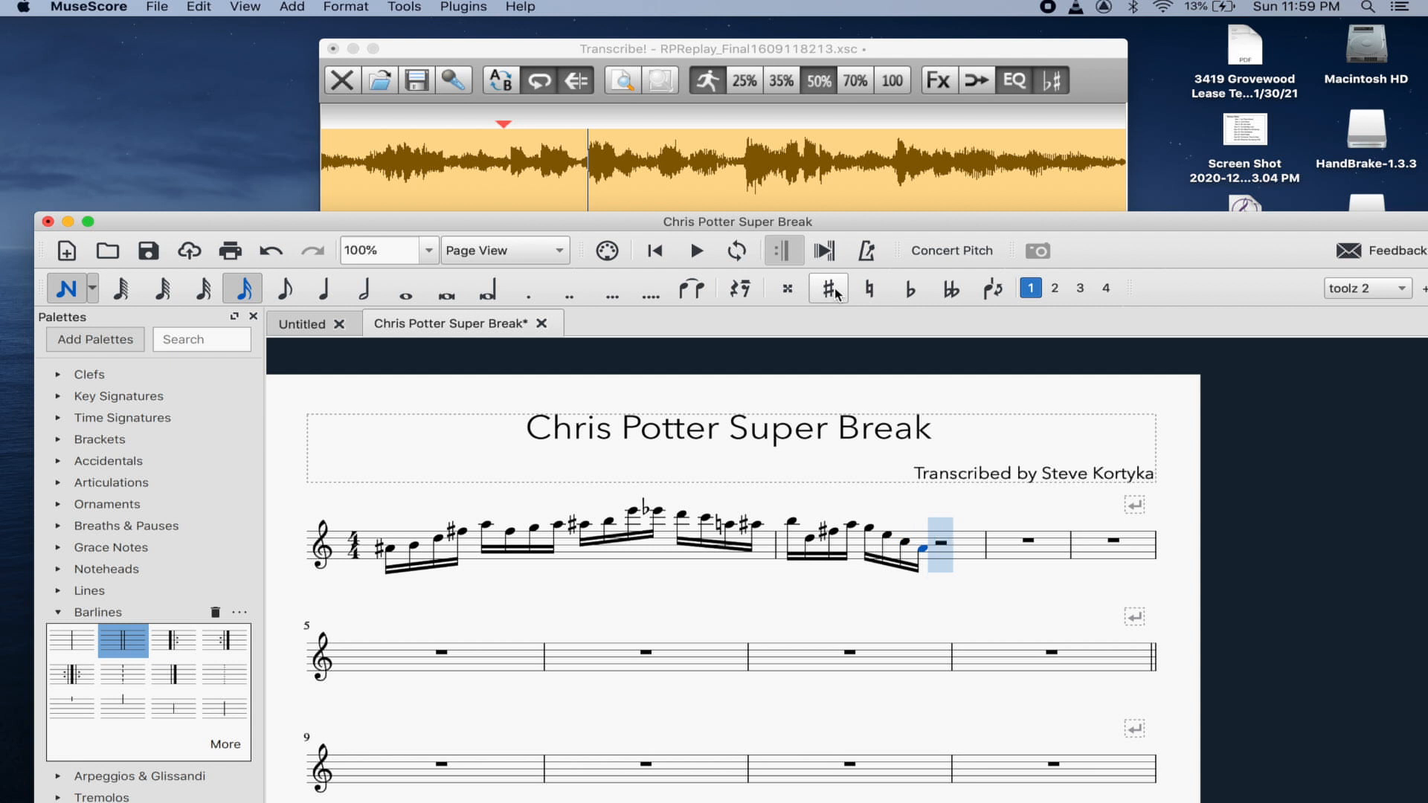
pyautogui.press('Left')
pyautogui.press('Left')
pyautogui.press('Left')
pyautogui.press('Right')
pyautogui.press('Right')
pyautogui.press('Right')
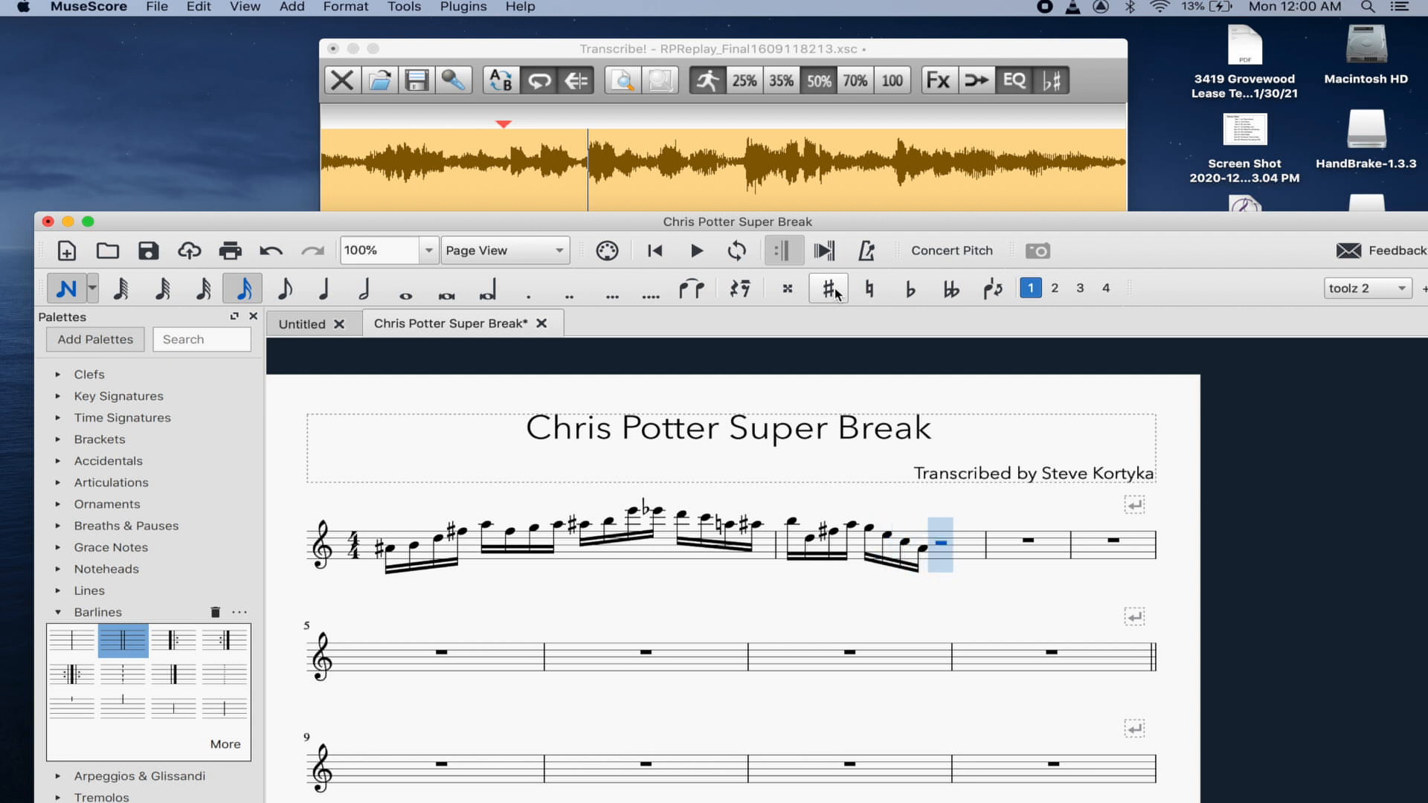
pyautogui.click(765, 49)
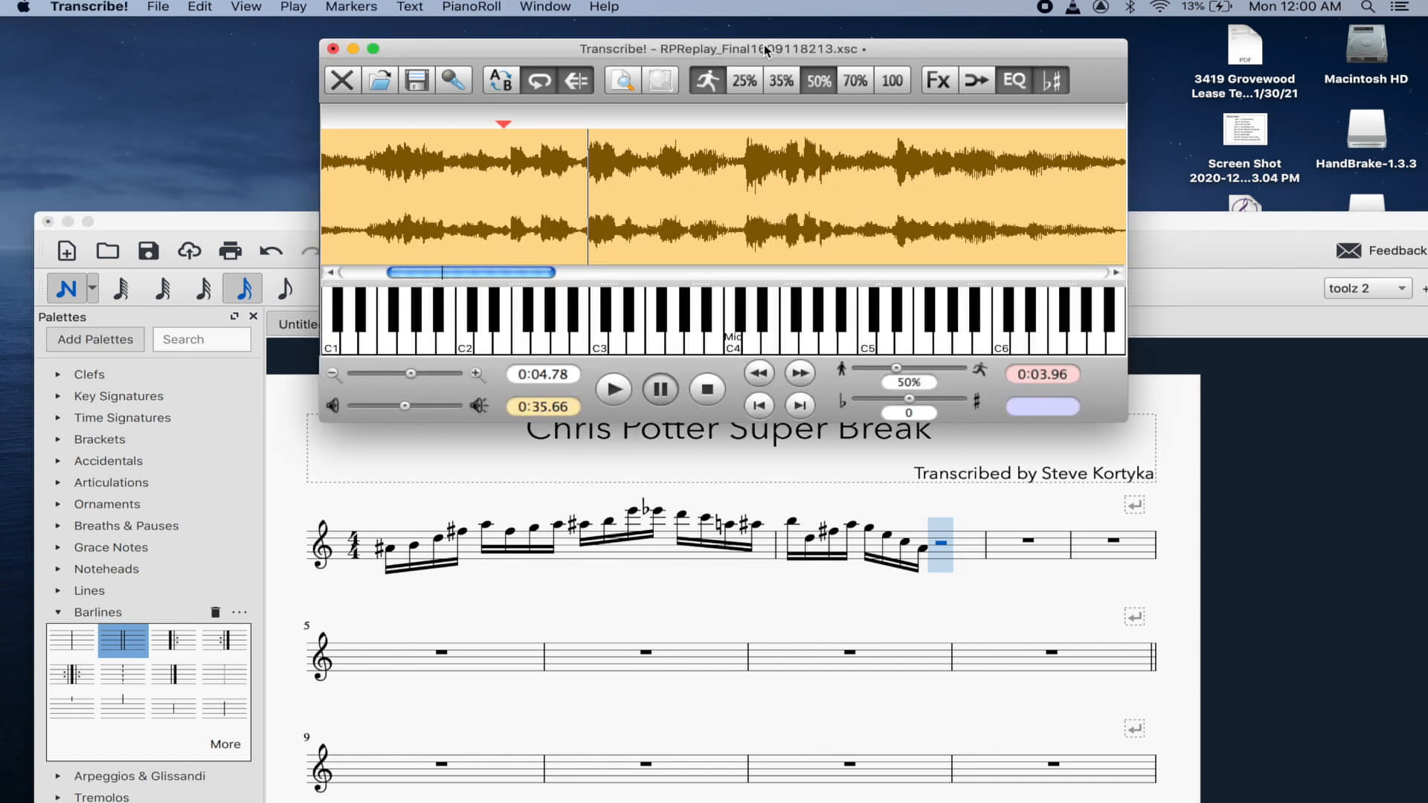
# - Play the recording and replay the phrase from the 0:04.75 start point
pyautogui.press('space')
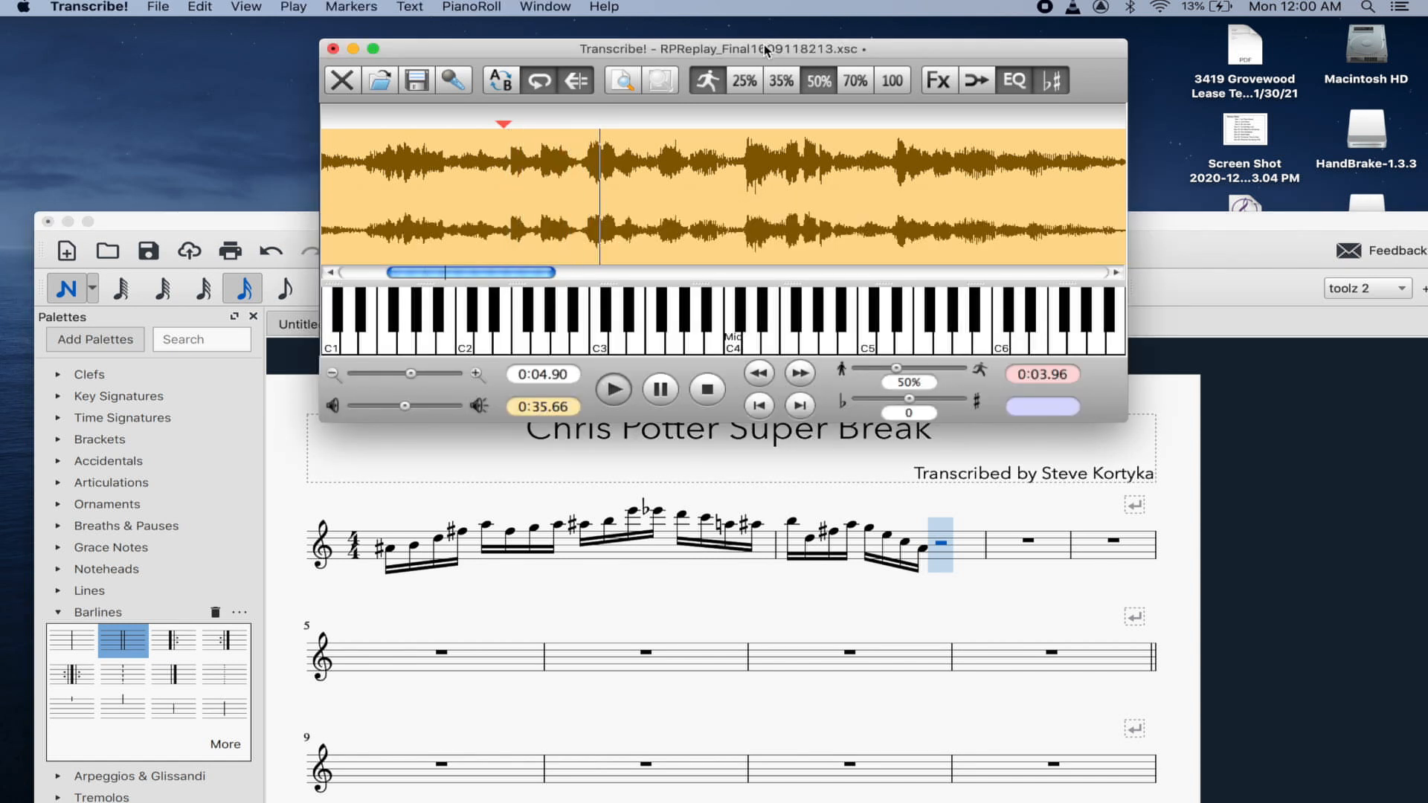
pyautogui.press('space')
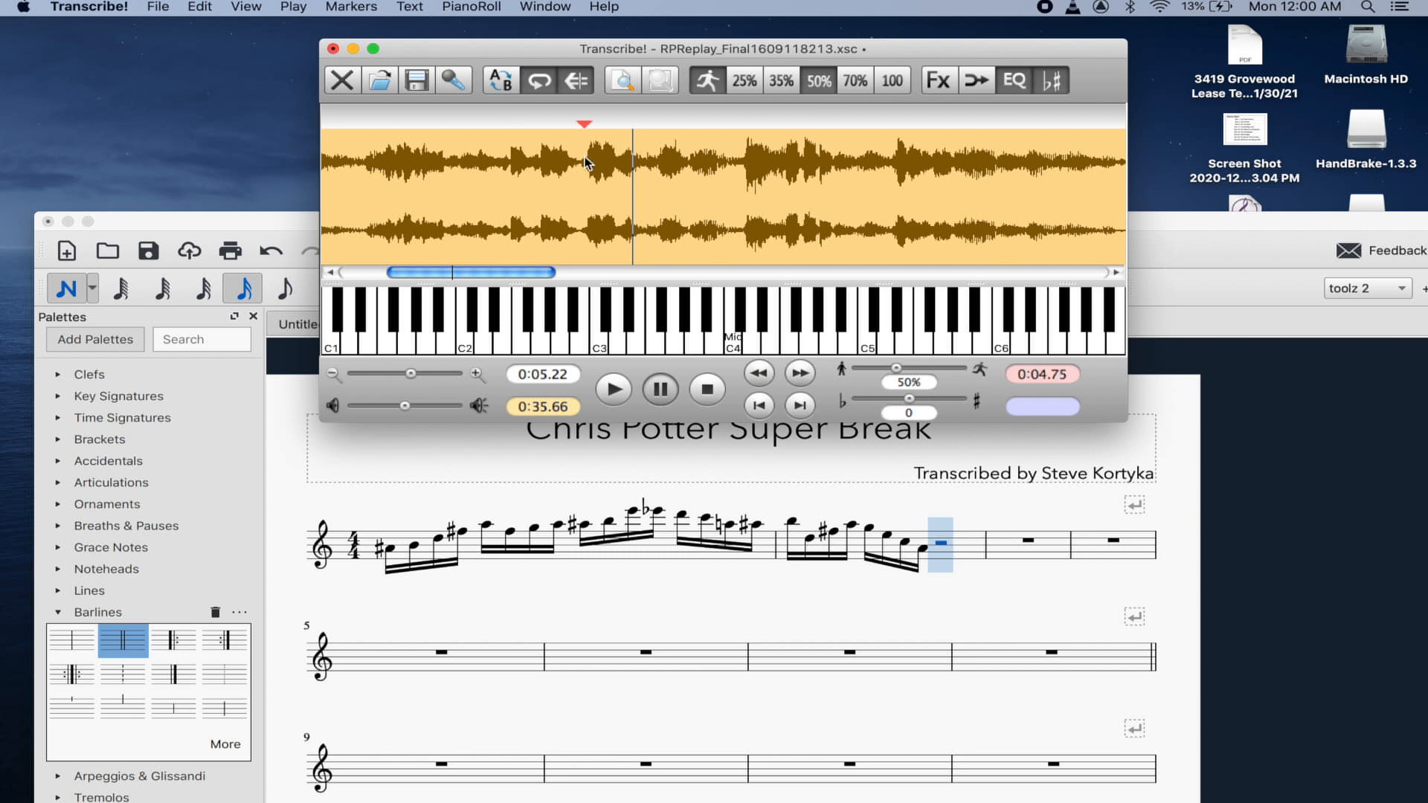
pyautogui.press('space')
pyautogui.press('space')
pyautogui.click(777, 452)
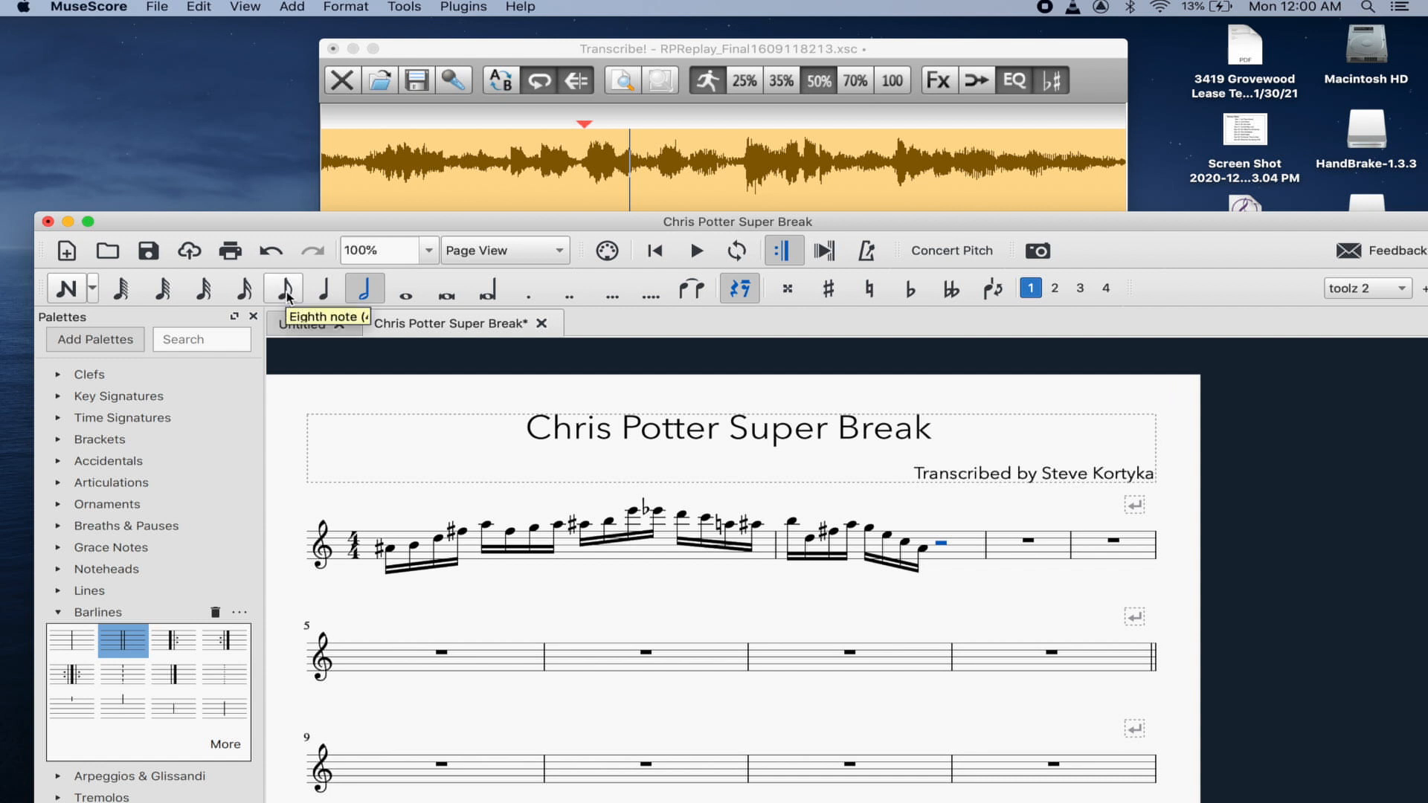
# - Turn the rest into an eighth-note triplet of D, G and F, adjusting one note to a natural
pyautogui.click(285, 290)
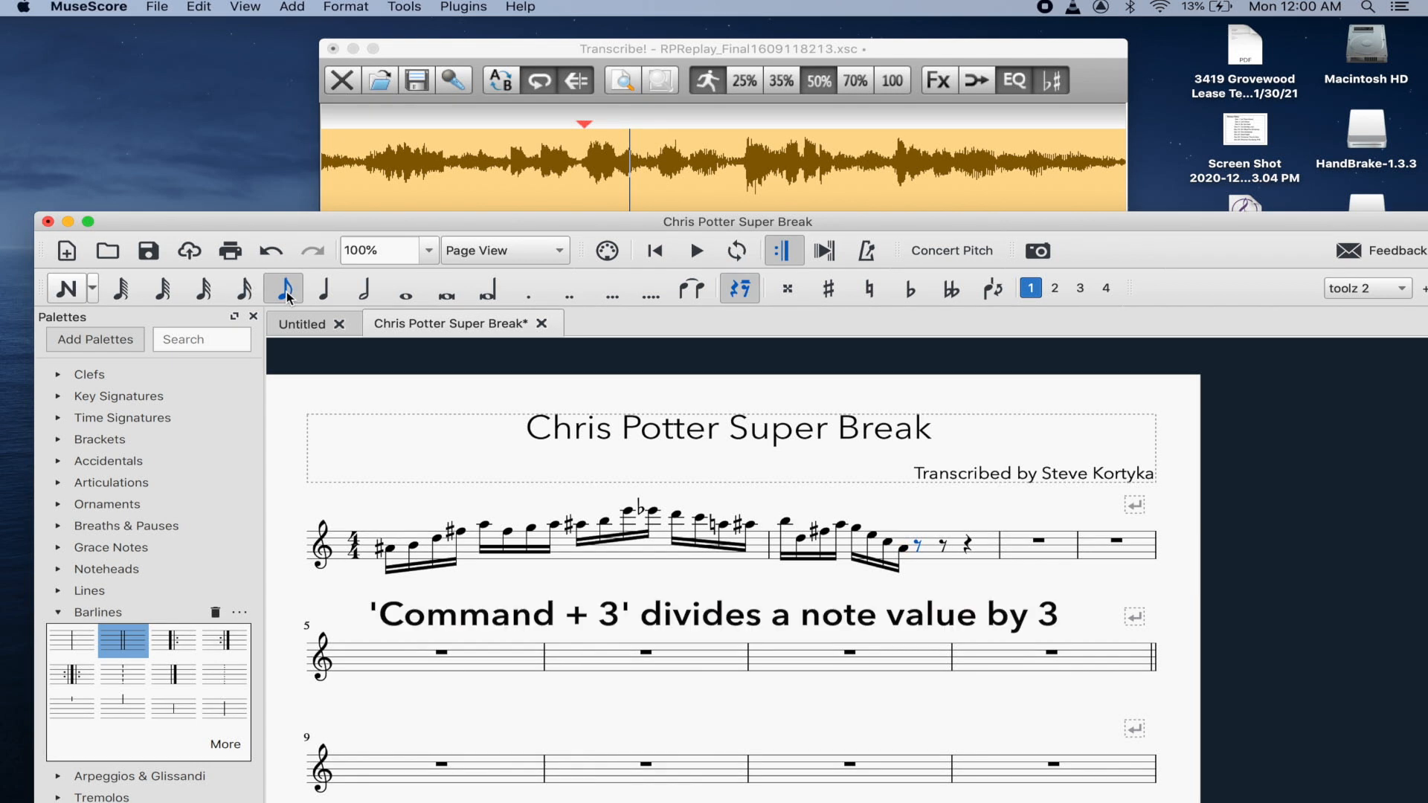
pyautogui.press('super+3')
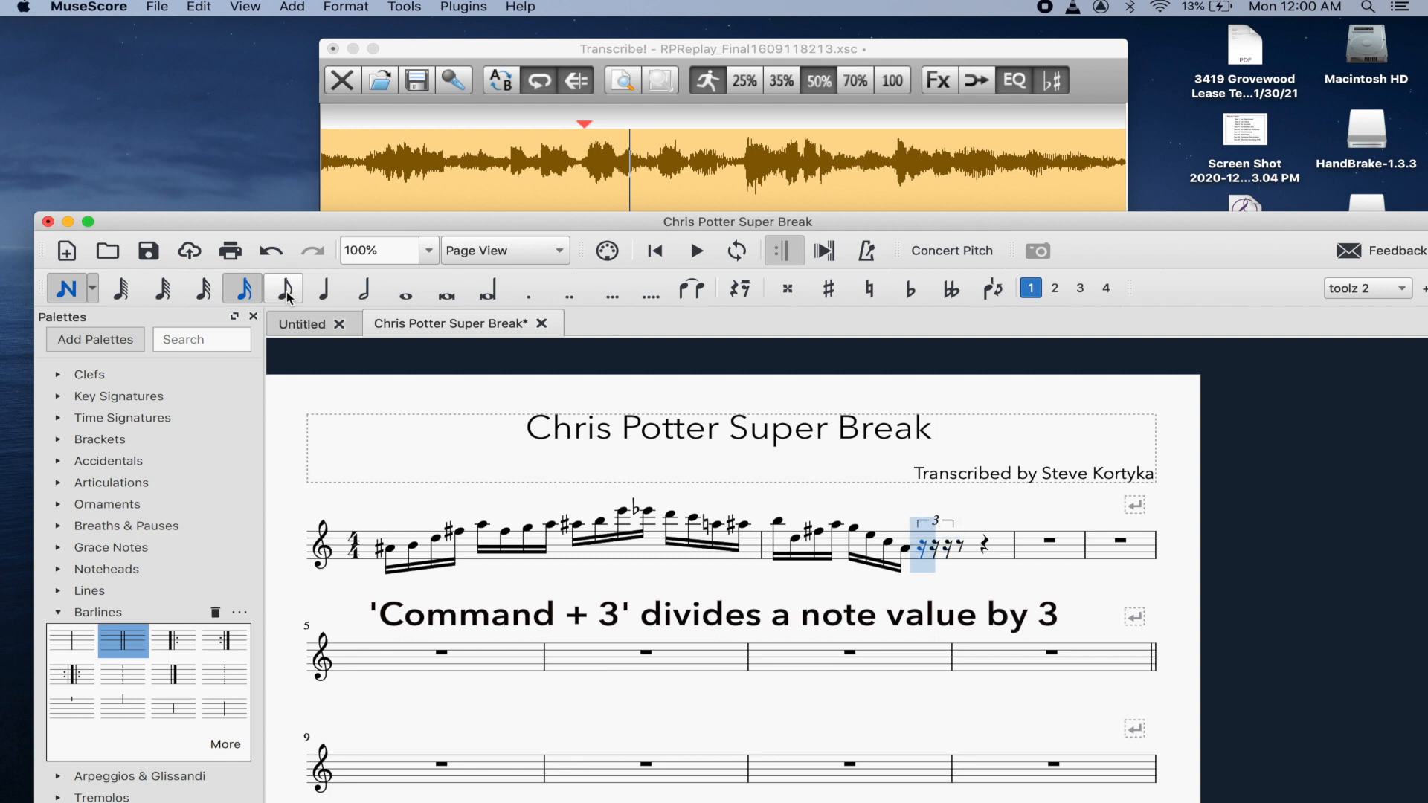
pyautogui.press('f')
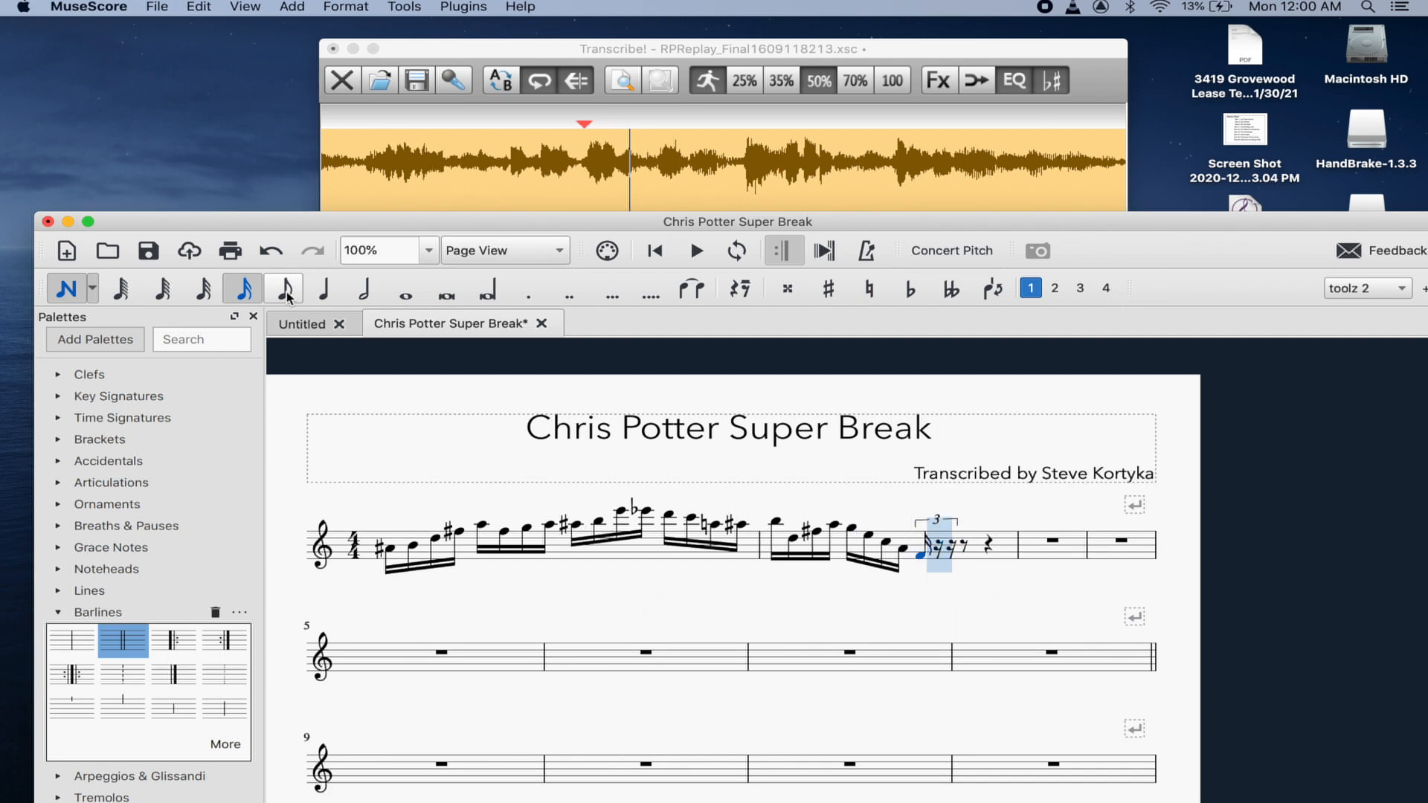
pyautogui.press('Up')
pyautogui.press('Up')
pyautogui.press('Up')
pyautogui.press('Up')
pyautogui.press('Up')
pyautogui.press('Up')
pyautogui.press('Up')
pyautogui.press('Up')
pyautogui.press('Up')
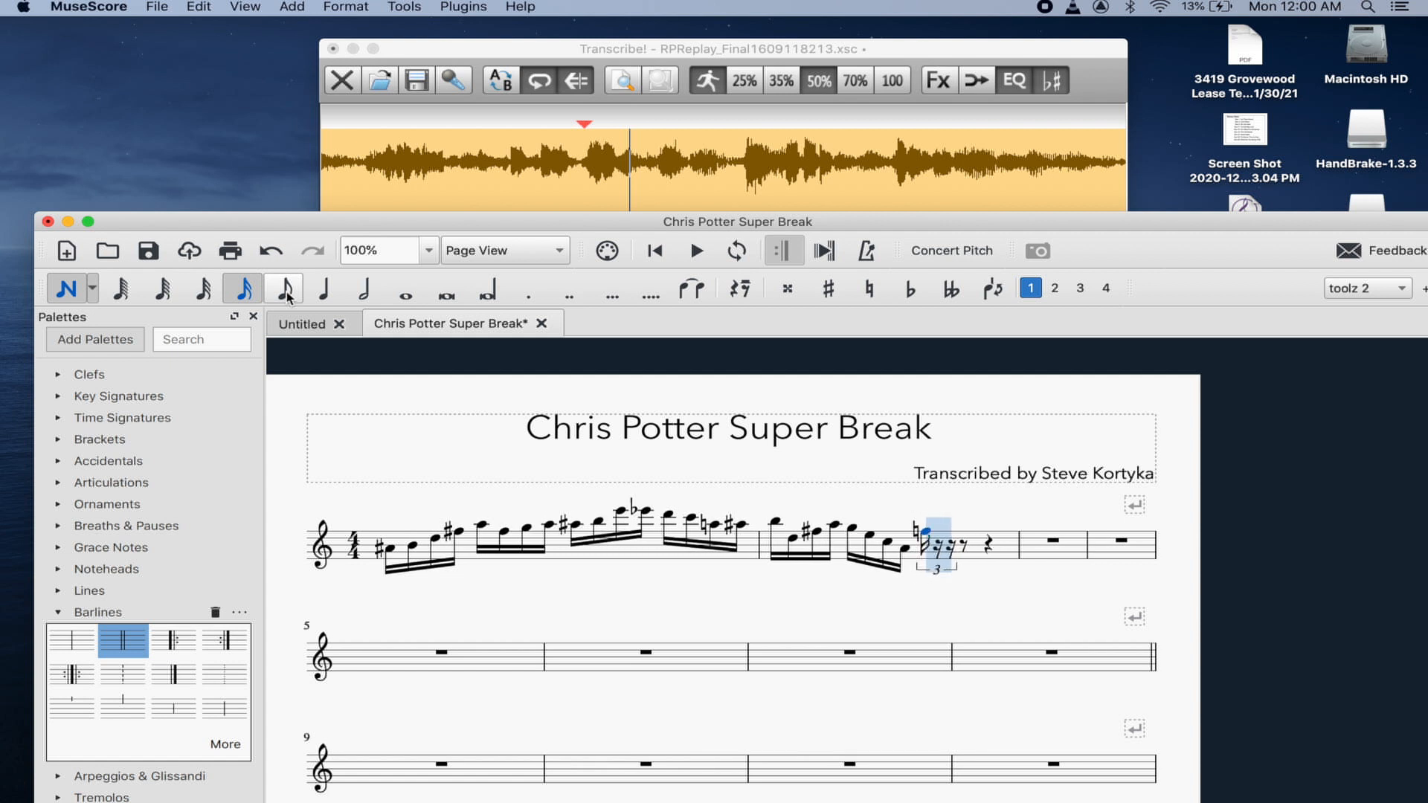
pyautogui.press('Right')
pyautogui.press('g')
pyautogui.press('f')
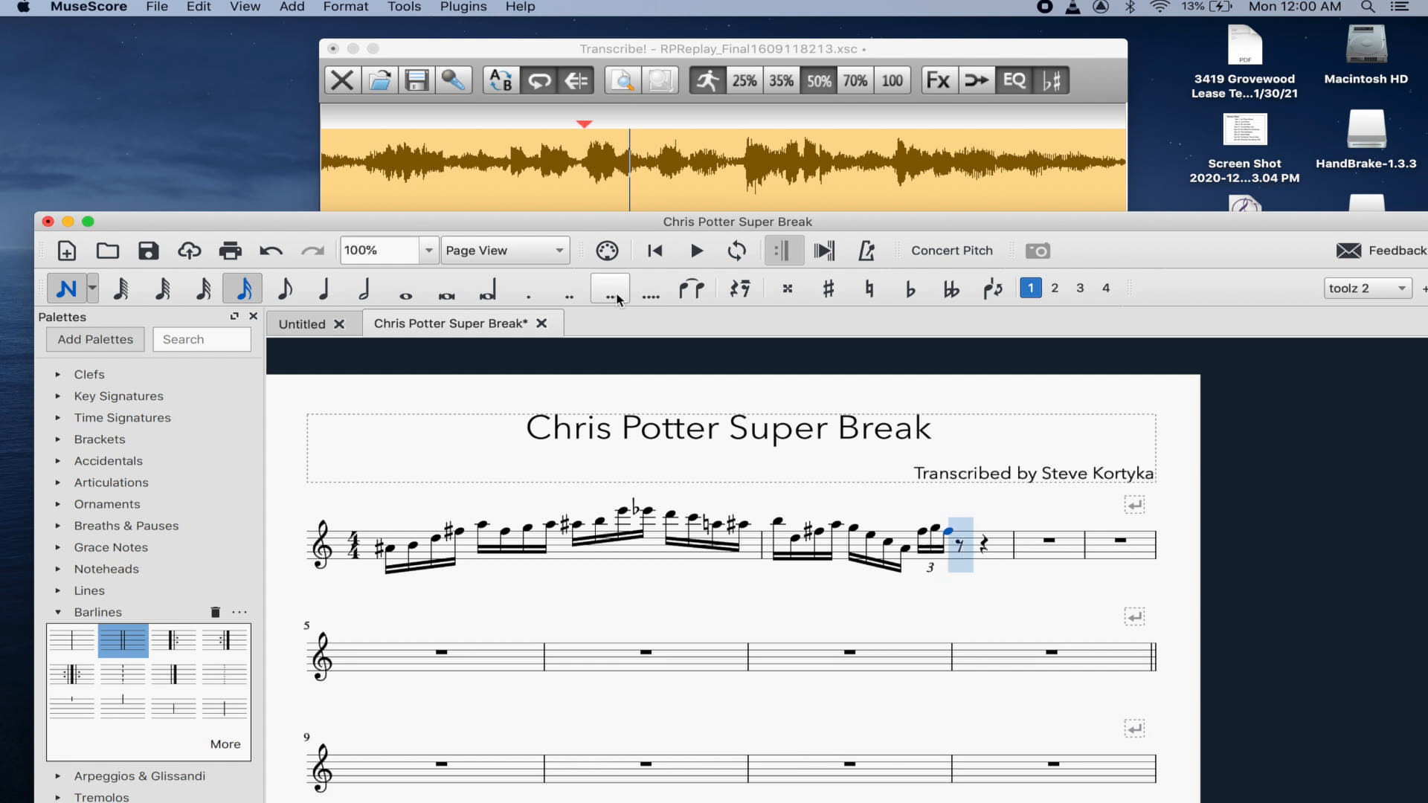
pyautogui.press('Left')
pyautogui.press('Left')
pyautogui.press('Left')
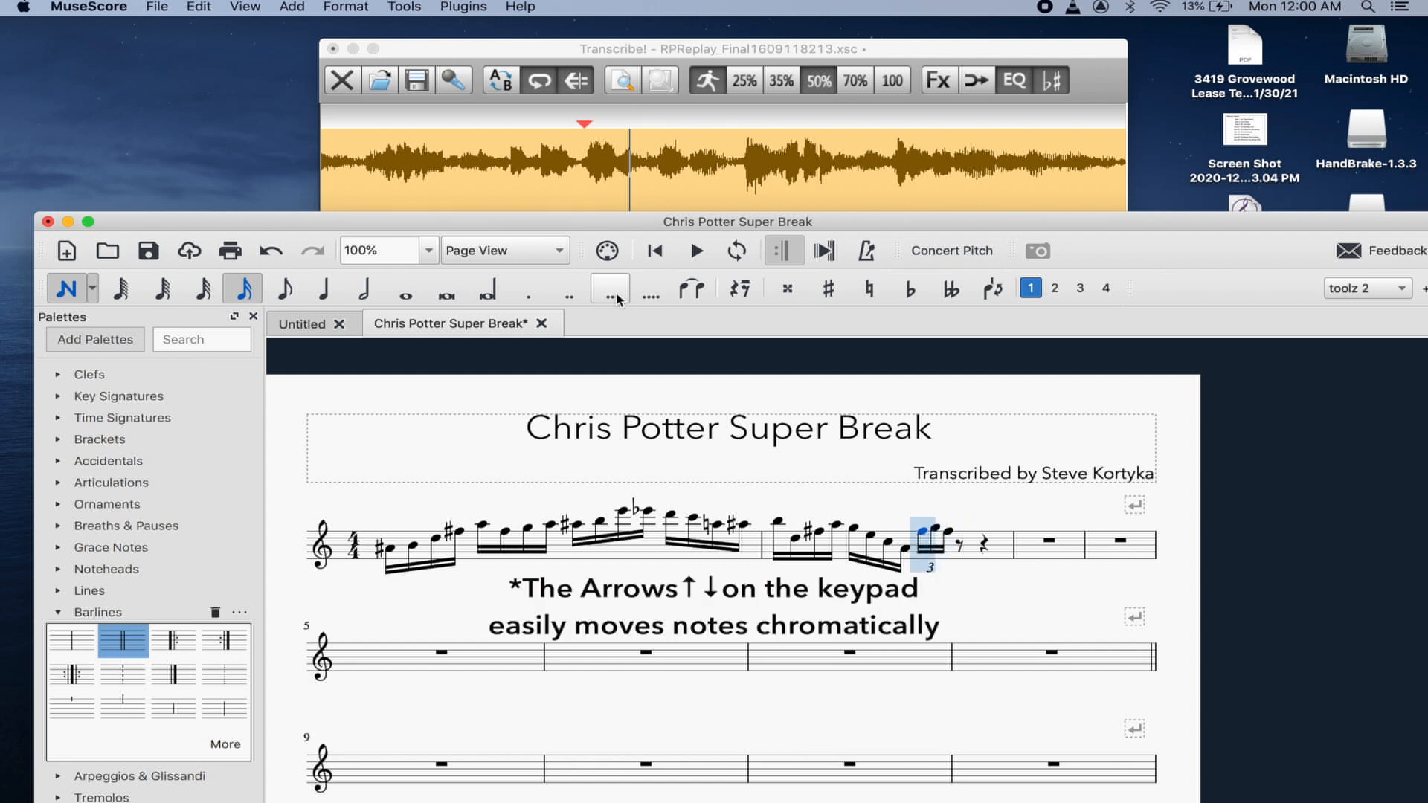
pyautogui.press('Up')
pyautogui.press('Up')
pyautogui.press('Right')
pyautogui.press('Right')
pyautogui.press('Right')
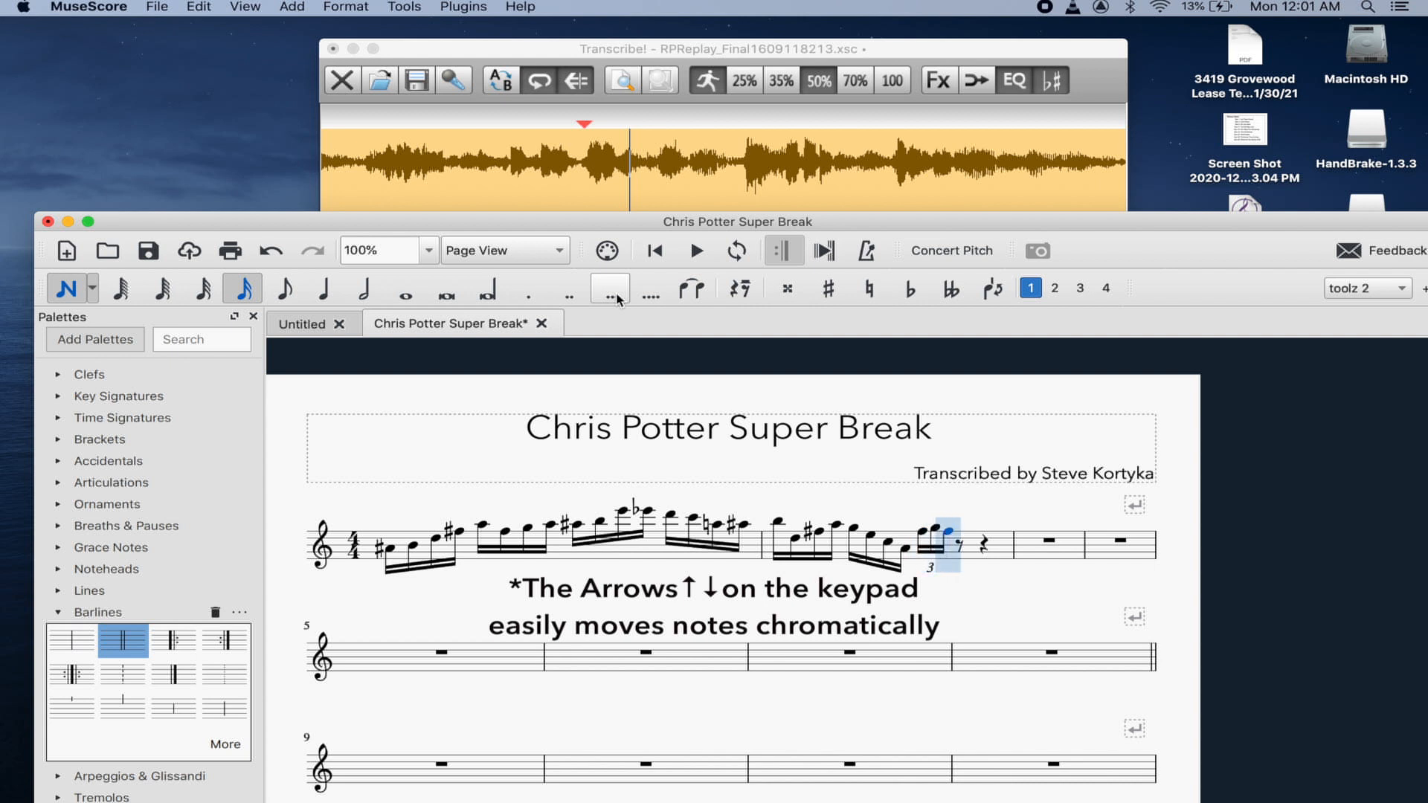
pyautogui.press('Up')
pyautogui.press('Up')
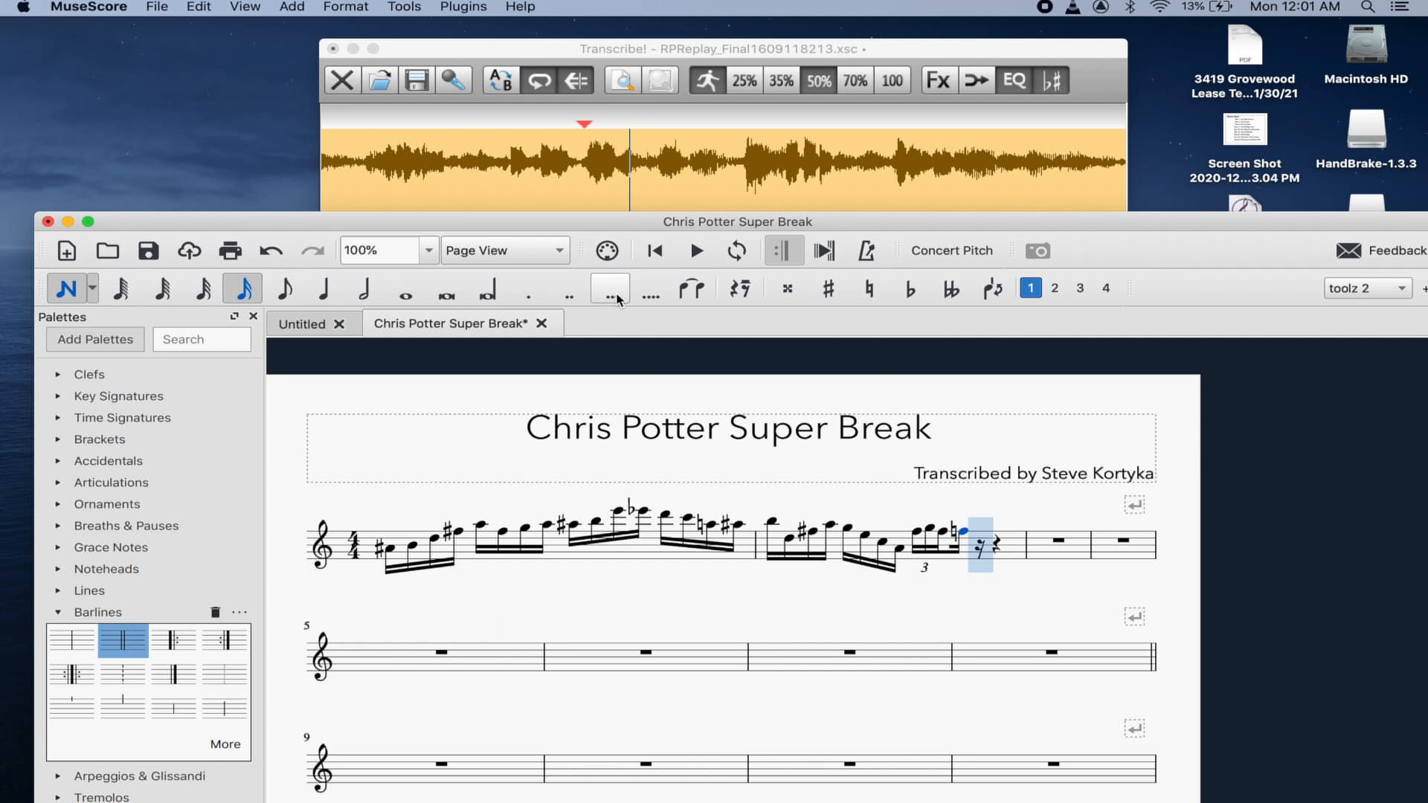
# - Replay the passage in Transcribe! and return to the MuseScore score
pyautogui.click(543, 48)
pyautogui.press('space')
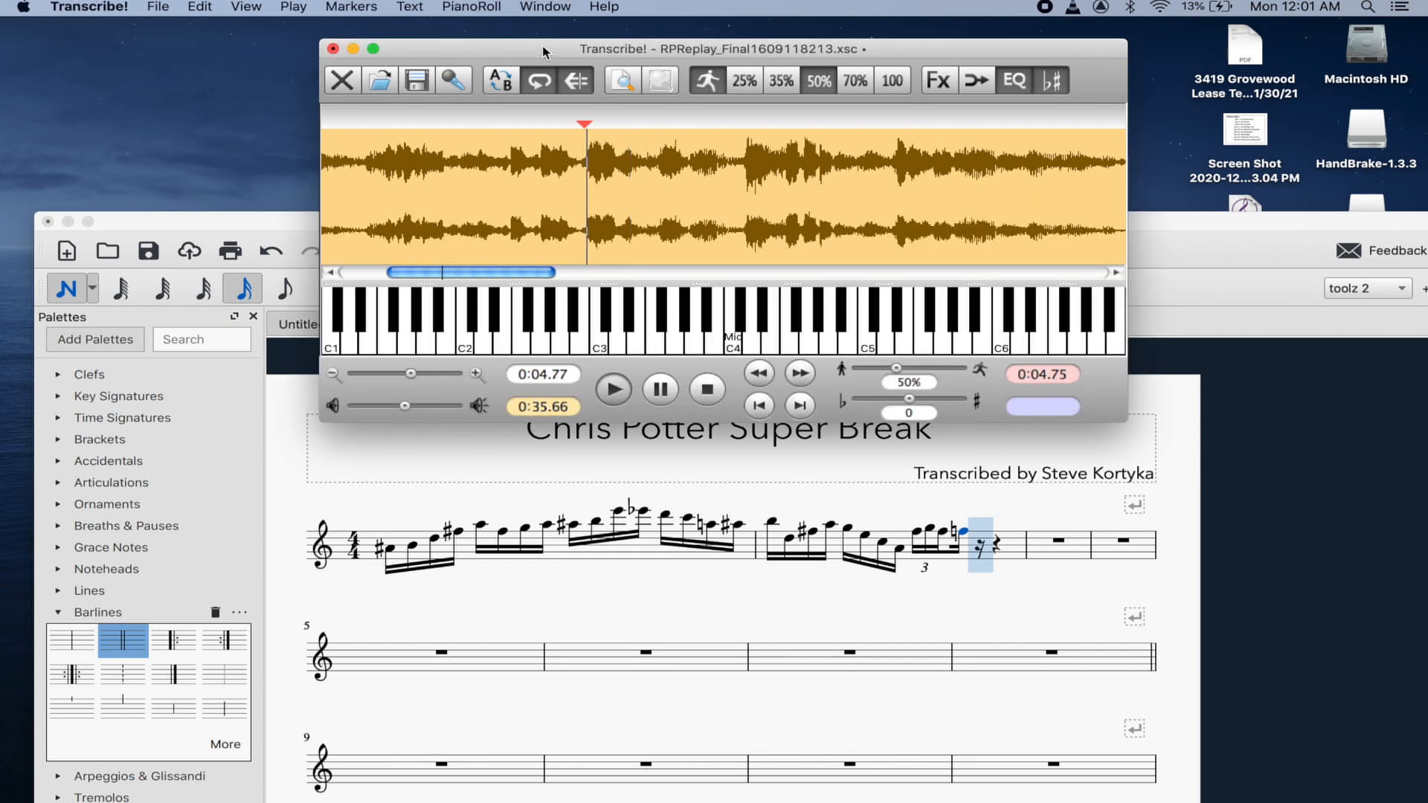
pyautogui.press('space')
pyautogui.click(963, 531)
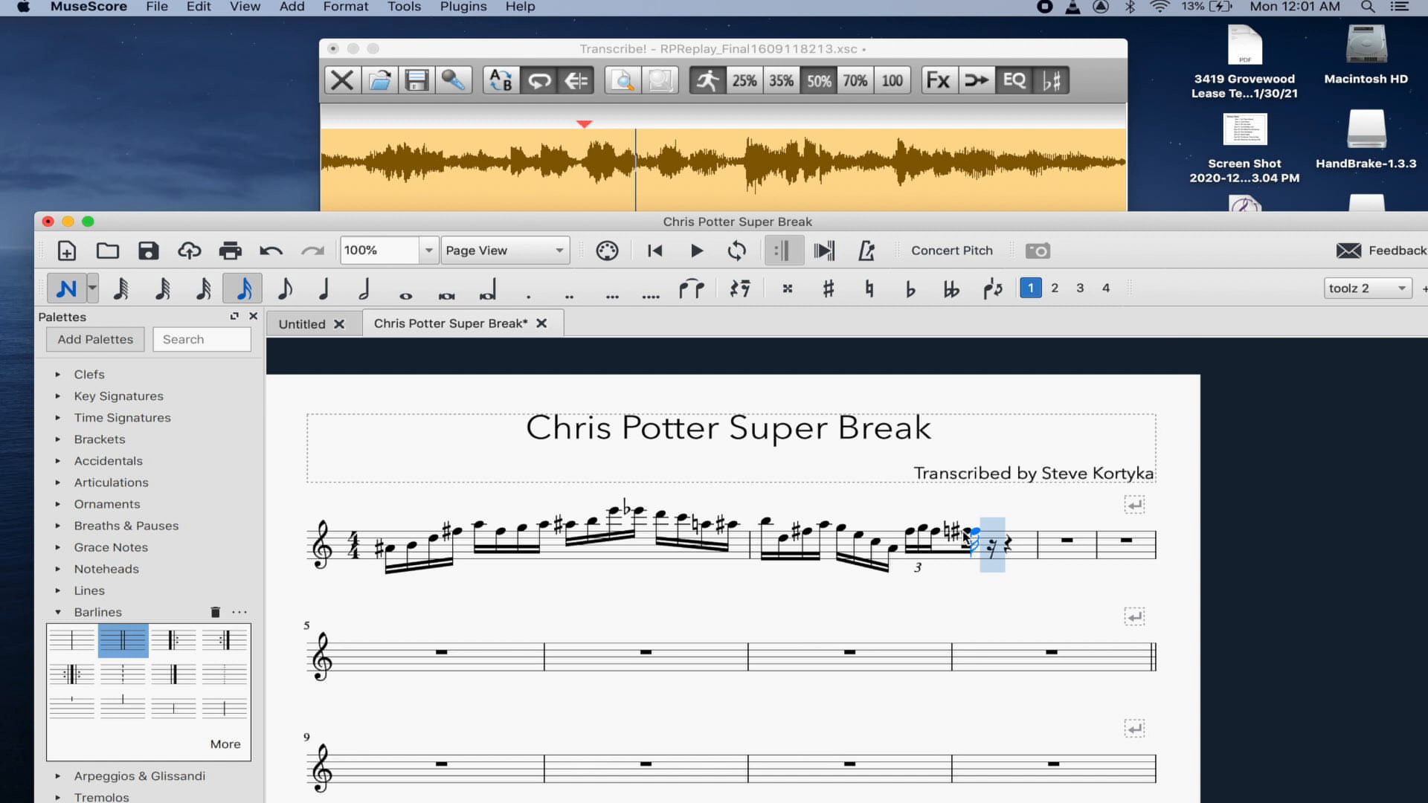
# - Undo the stray F-sharp, then add a D sharp and a sixteenth E after the natural note
pyautogui.press('super+z')
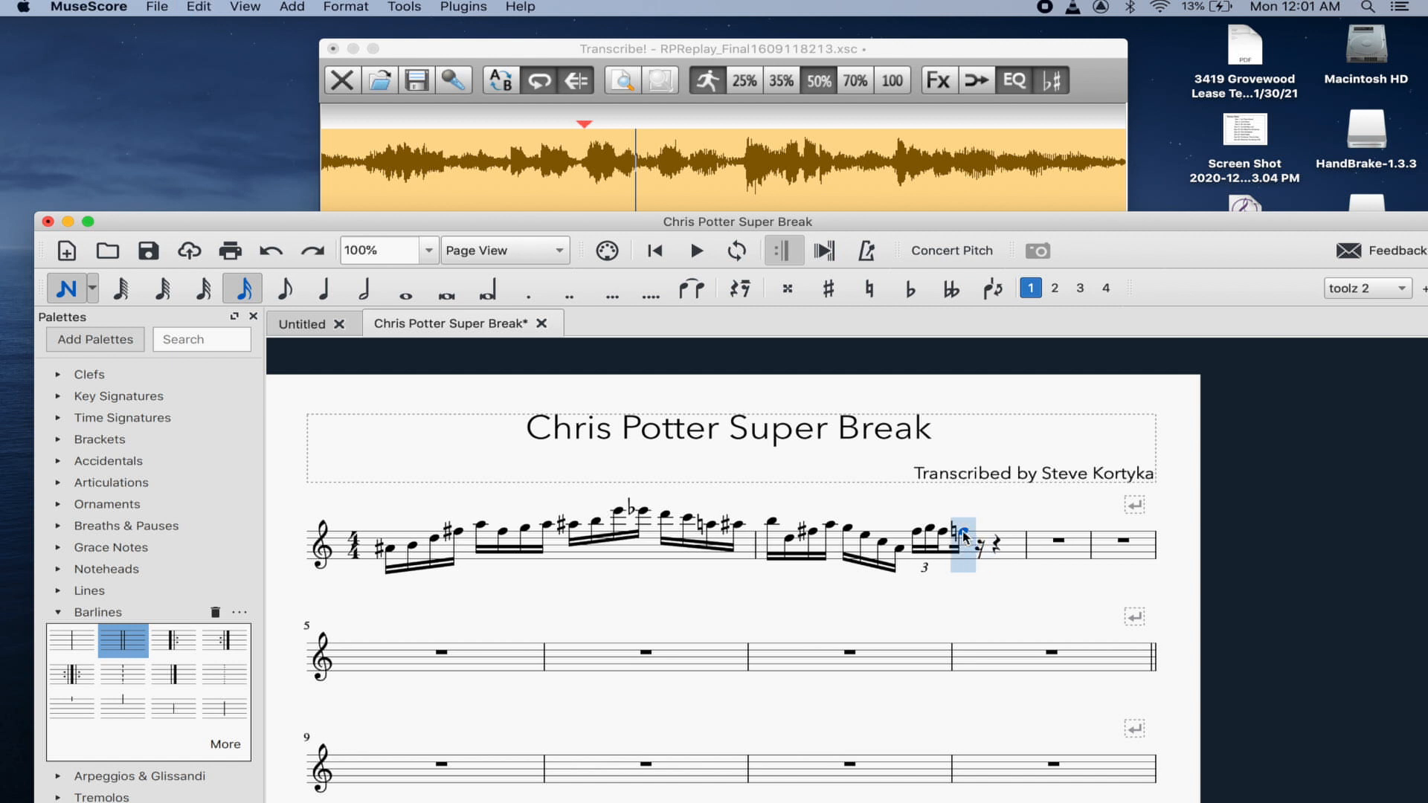
pyautogui.press('Escape')
pyautogui.press('Left')
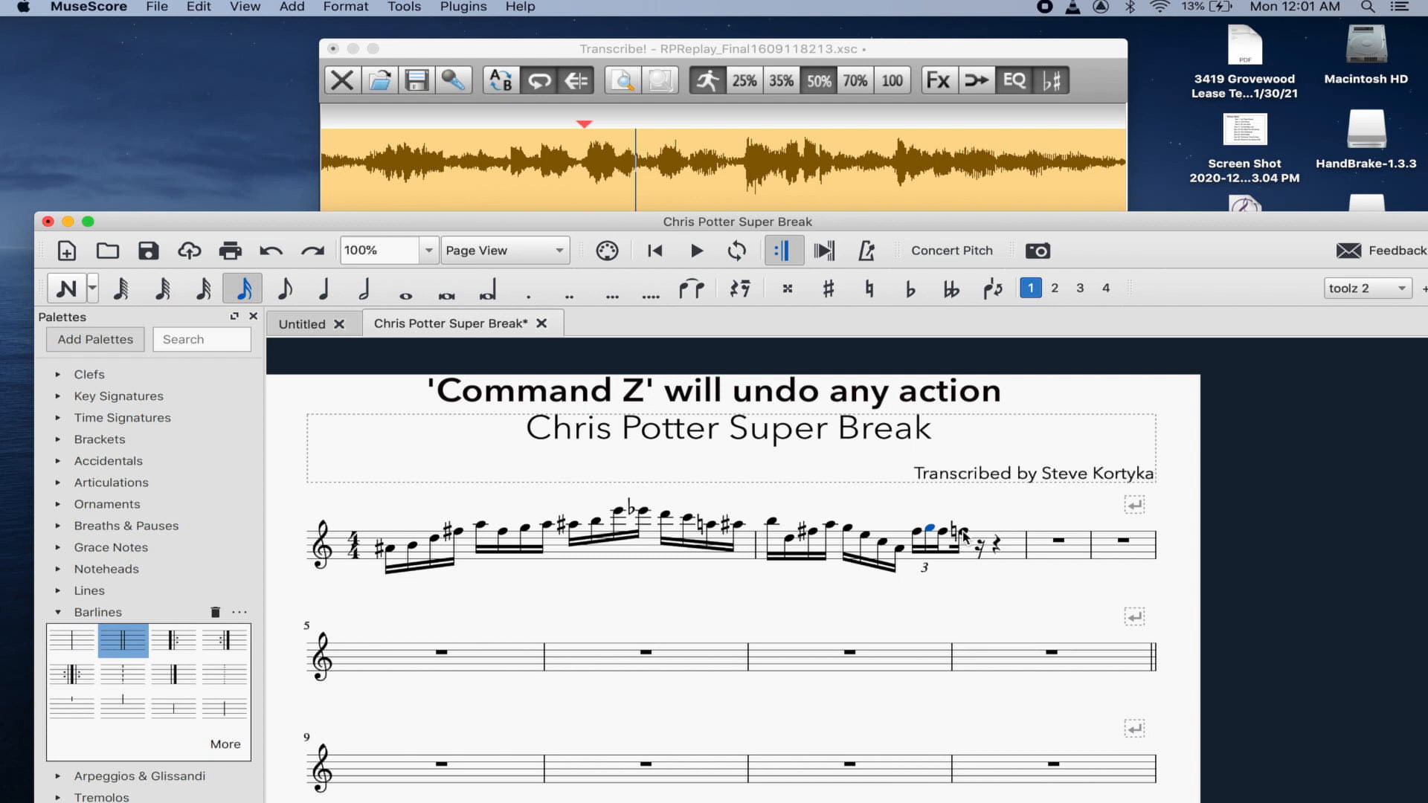
pyautogui.click(962, 531)
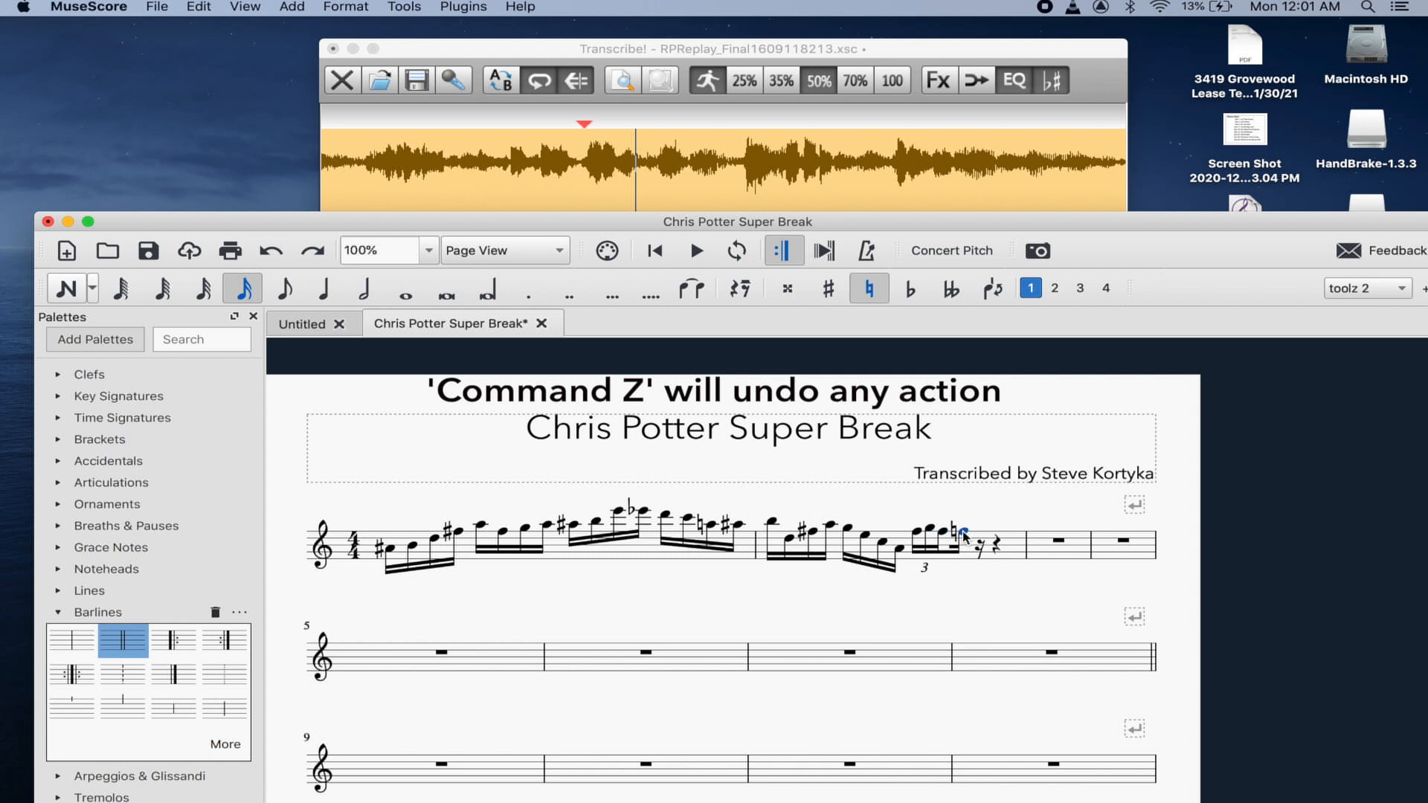
pyautogui.press('Right')
pyautogui.press('n')
pyautogui.press('d')
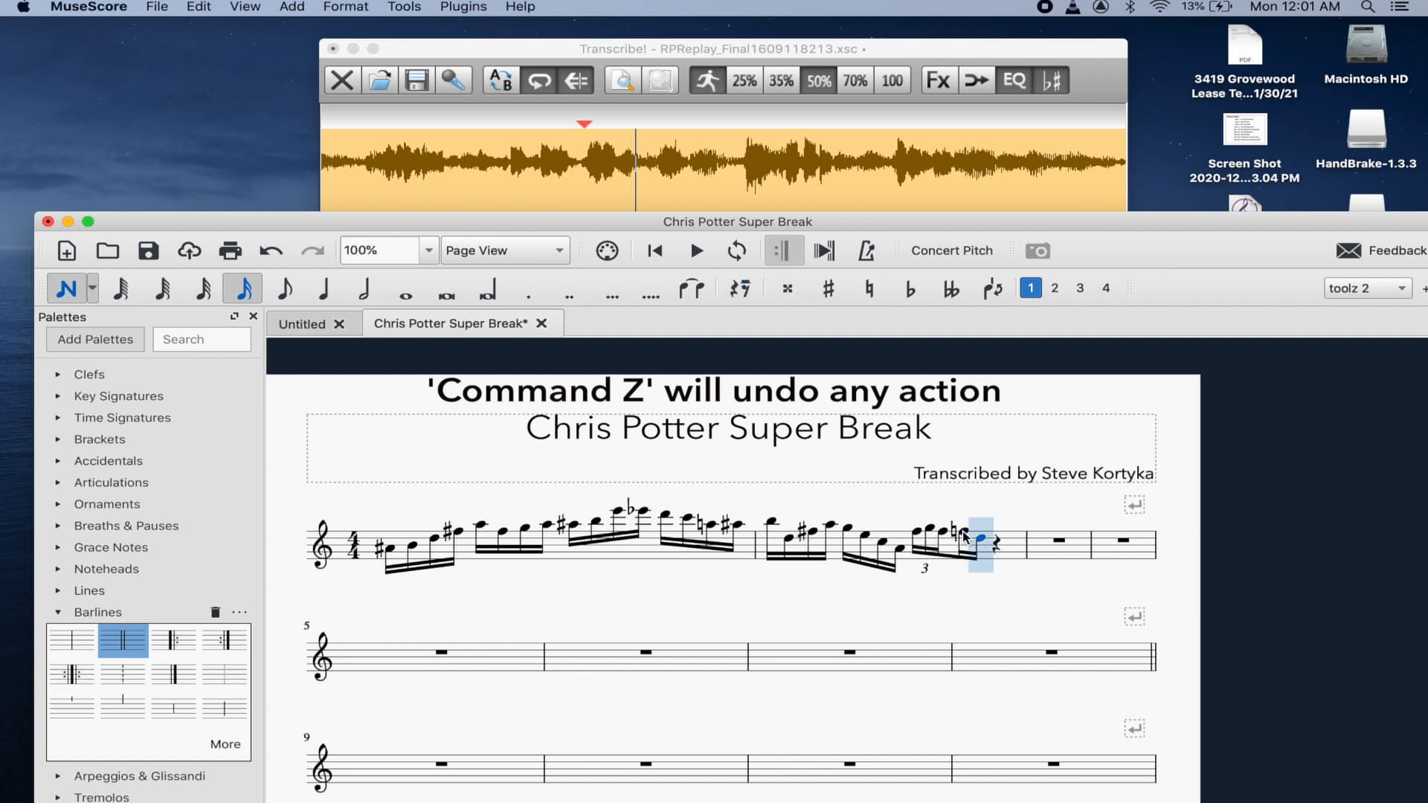
pyautogui.press('Up')
pyautogui.press('Left')
pyautogui.press('Left')
pyautogui.press('Left')
pyautogui.press('Left')
pyautogui.press('Right')
pyautogui.press('Right')
pyautogui.press('Right')
pyautogui.press('Right')
pyautogui.press('Right')
pyautogui.press('e')
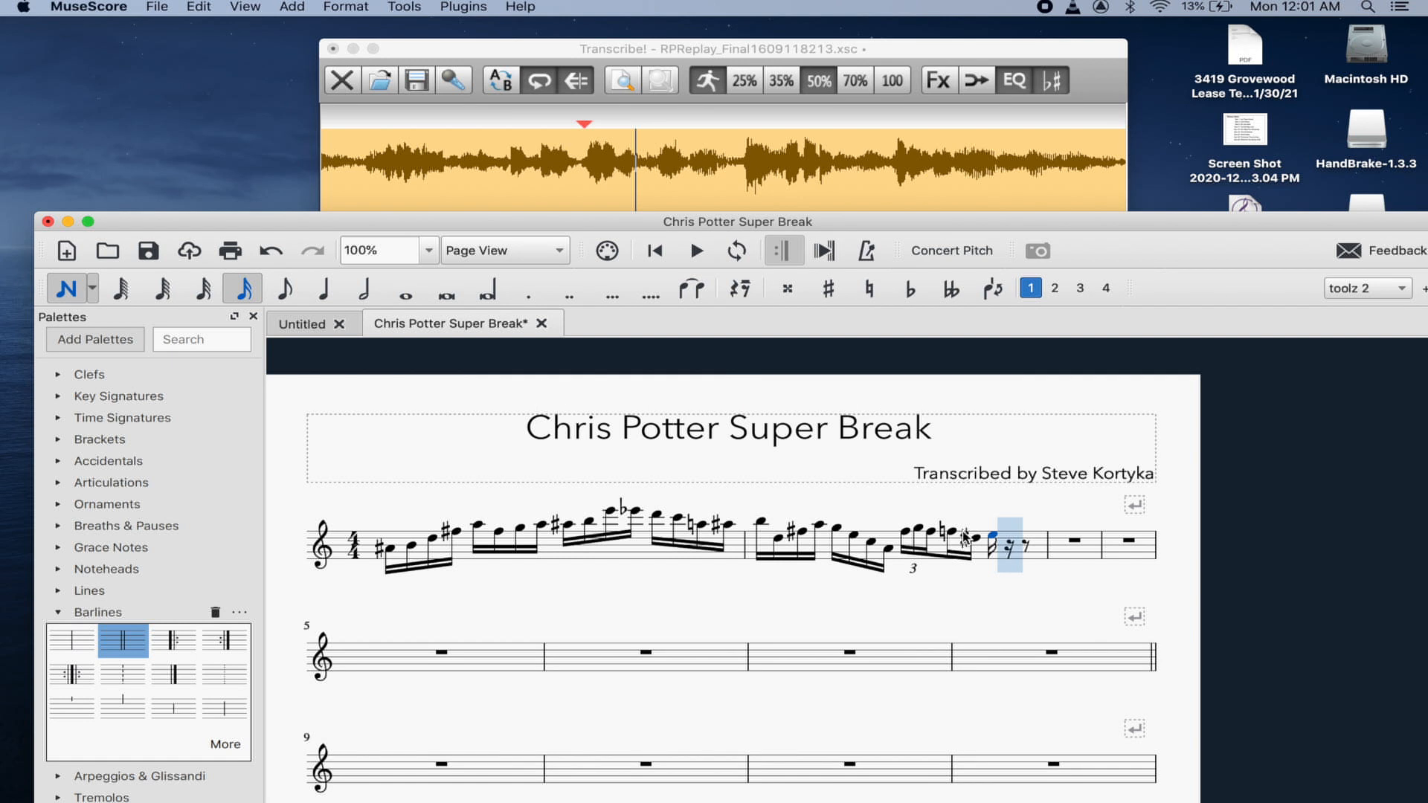
# - Play the phrase in Transcribe! from the marker, pause it, and go back to the score
pyautogui.click(697, 51)
pyautogui.press('space')
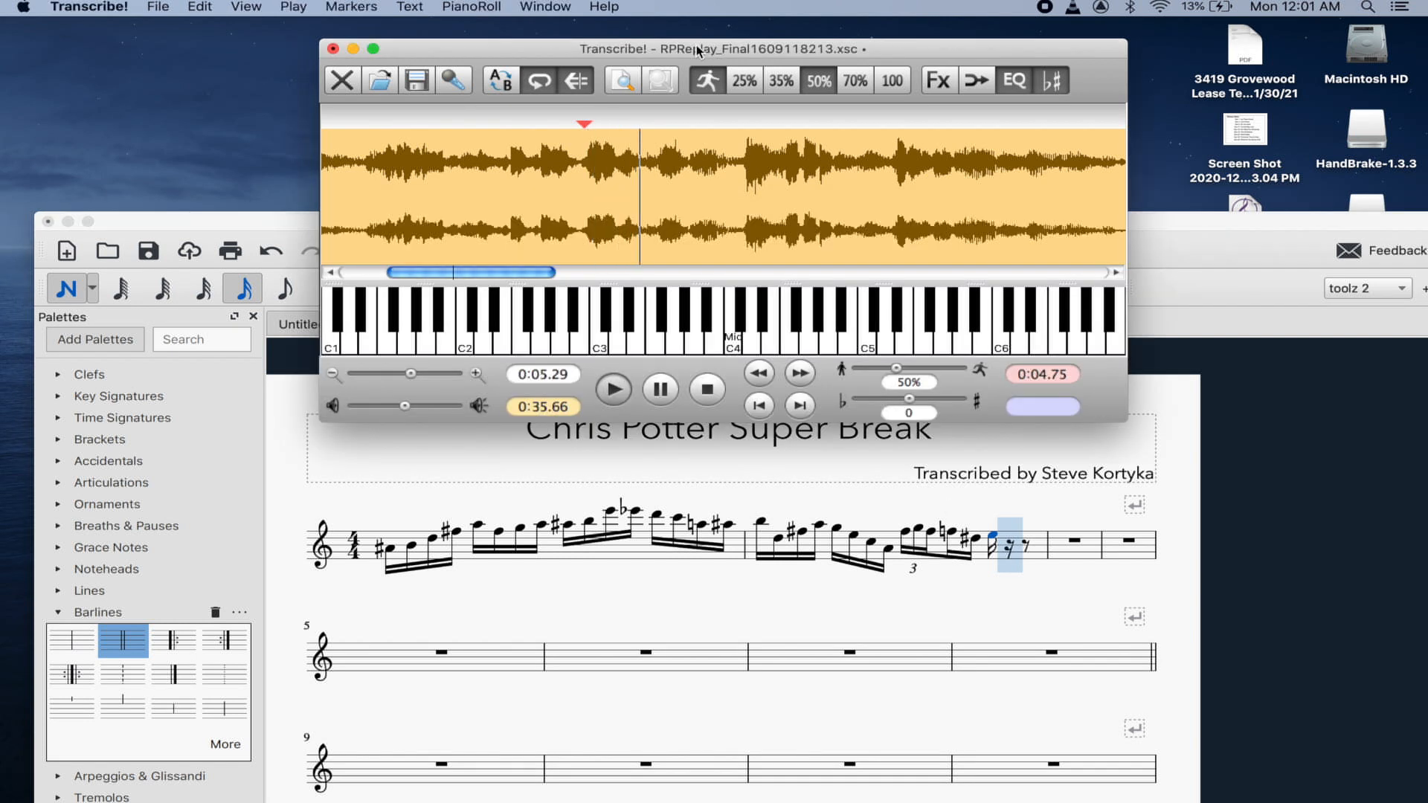
pyautogui.press('space')
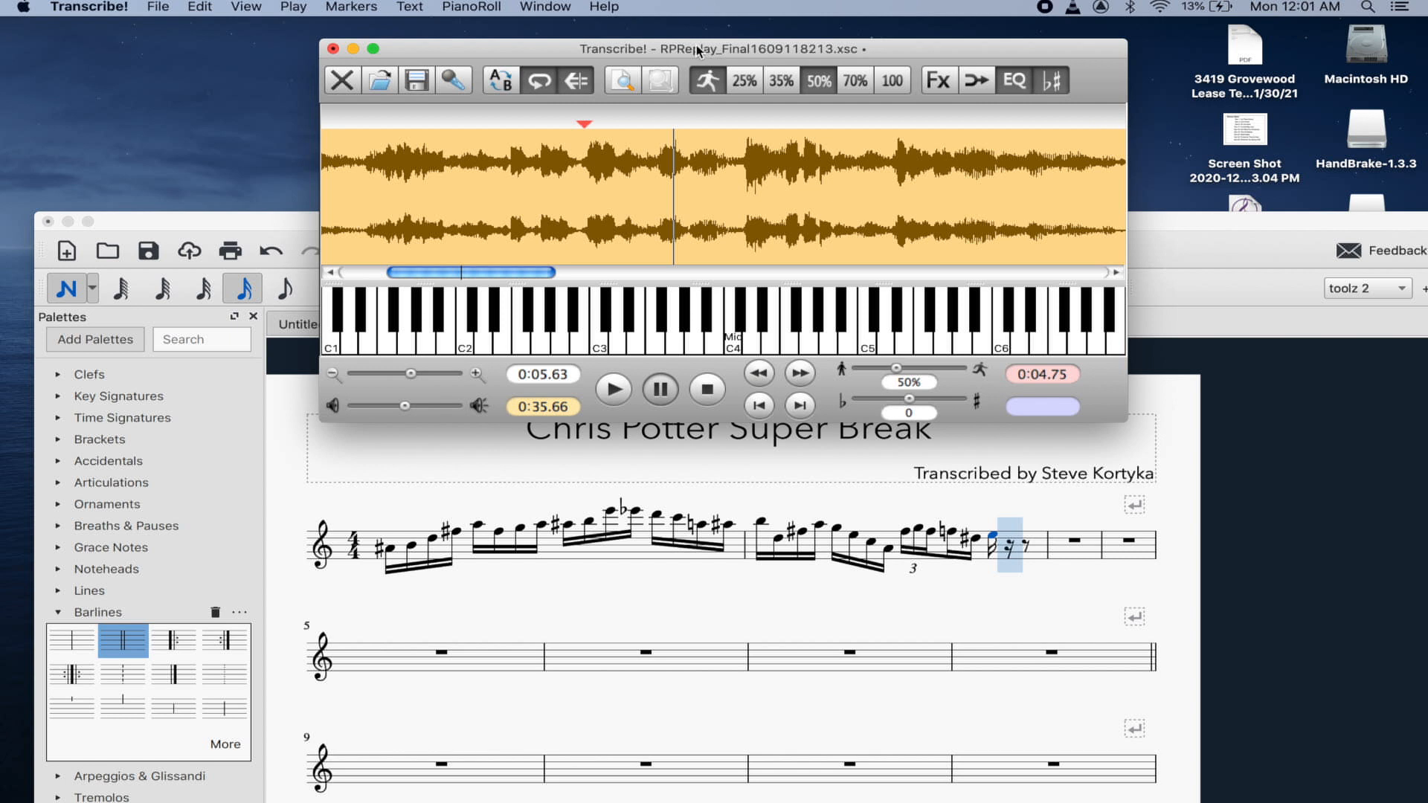
pyautogui.click(997, 535)
pyautogui.press('Left')
# - Enter sixteenths C, A, G and G to finish measure 2's run
pyautogui.press('Right')
pyautogui.press('Right')
pyautogui.press('c')
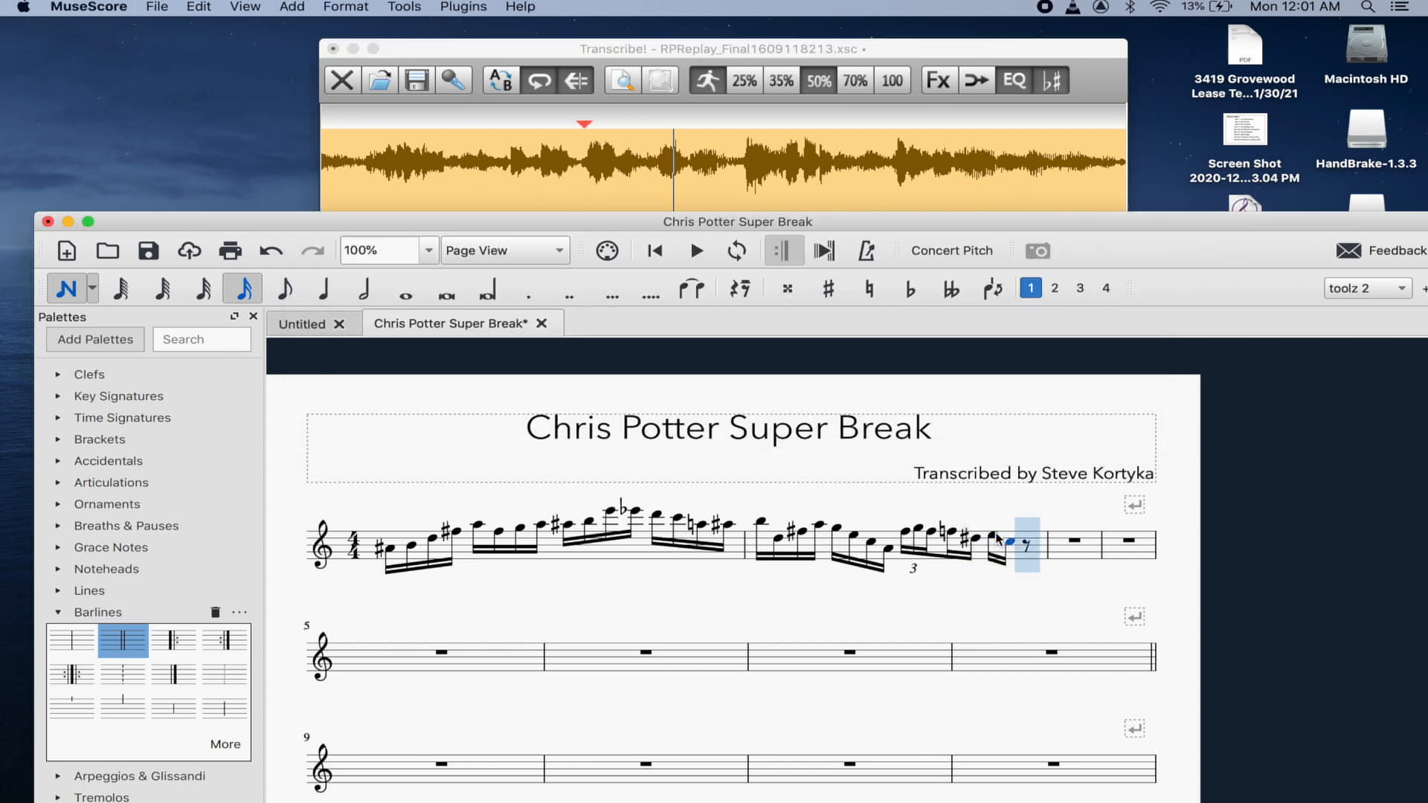
pyautogui.press('a')
pyautogui.press('g')
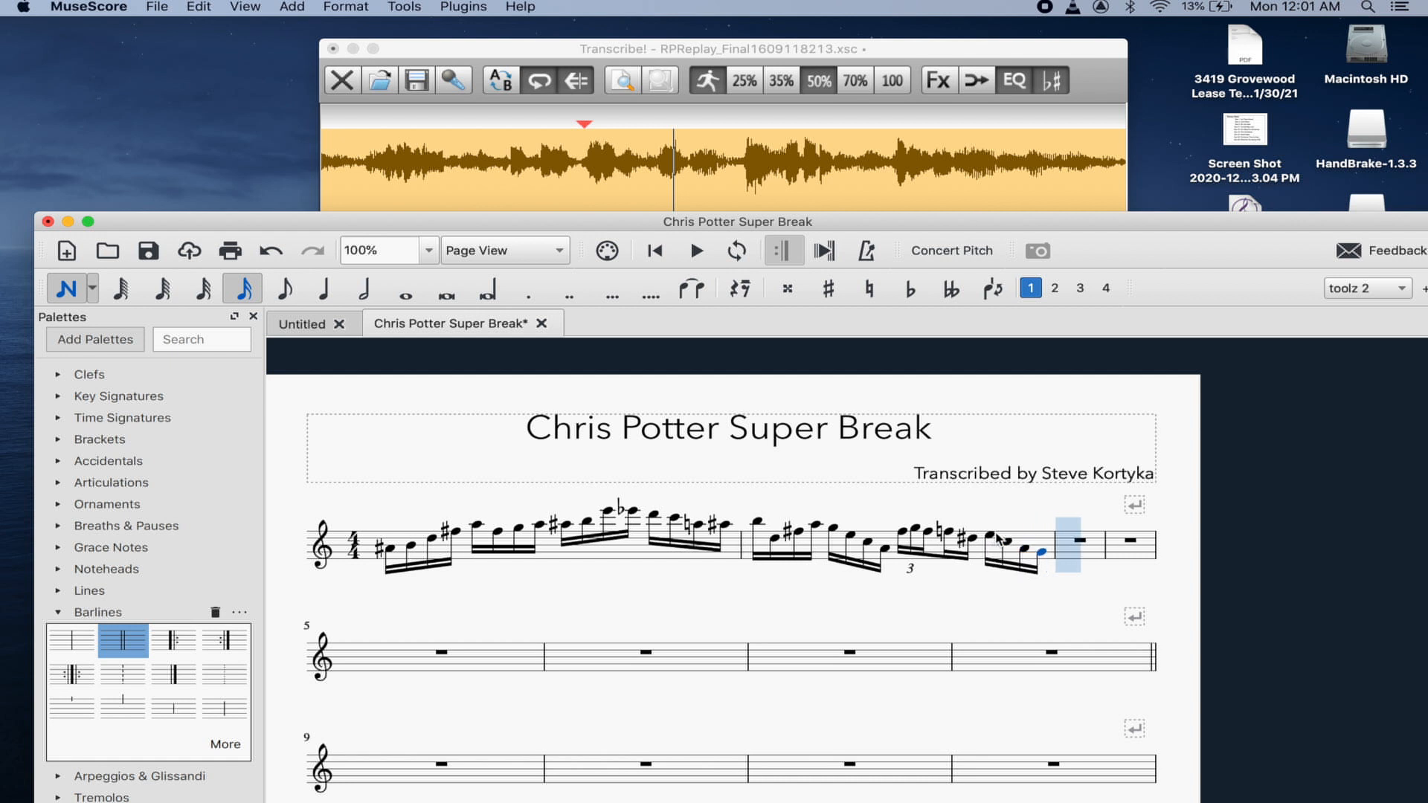
pyautogui.press('g')
pyautogui.press('Left')
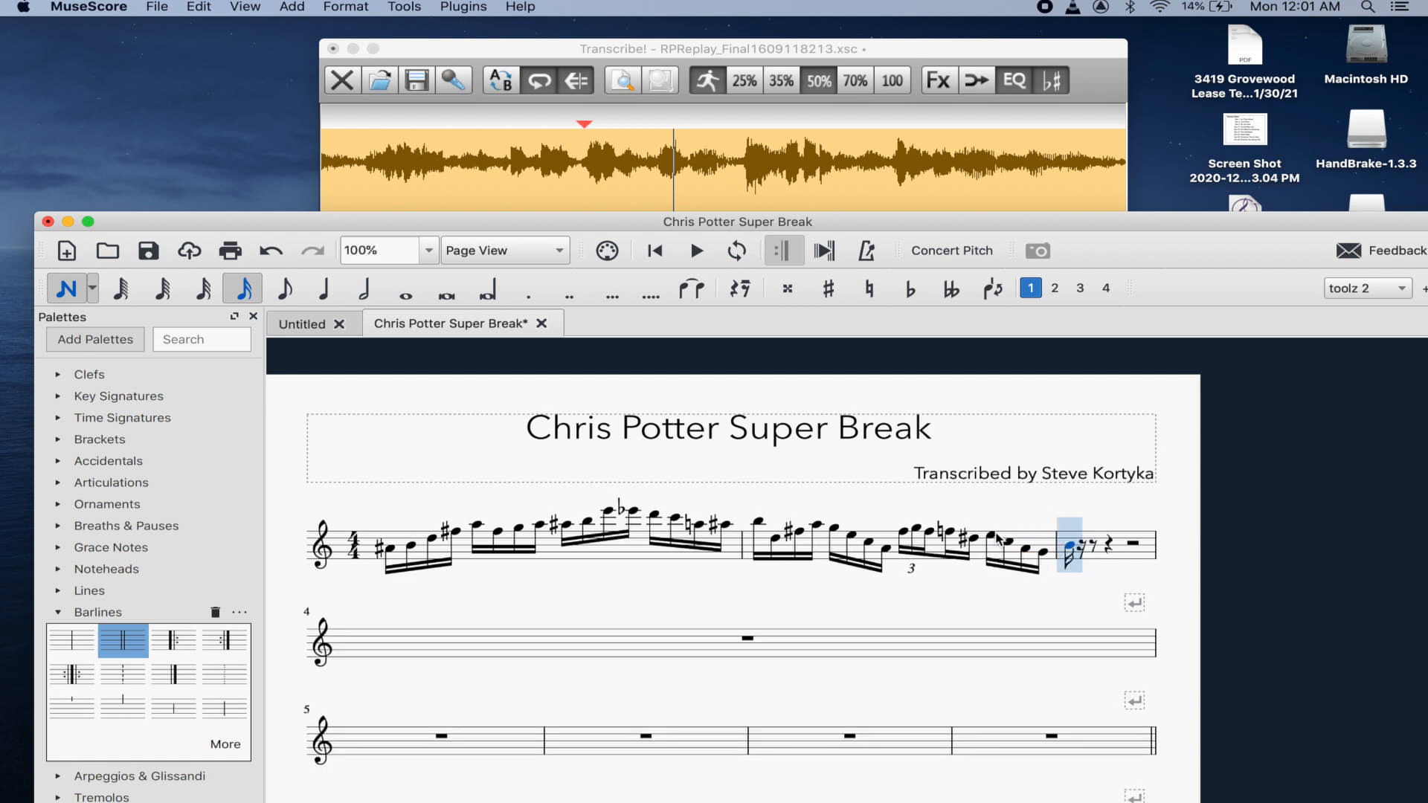
# - Play the next phrase in Transcribe! from a new start point
pyautogui.click(680, 69)
pyautogui.click(647, 153)
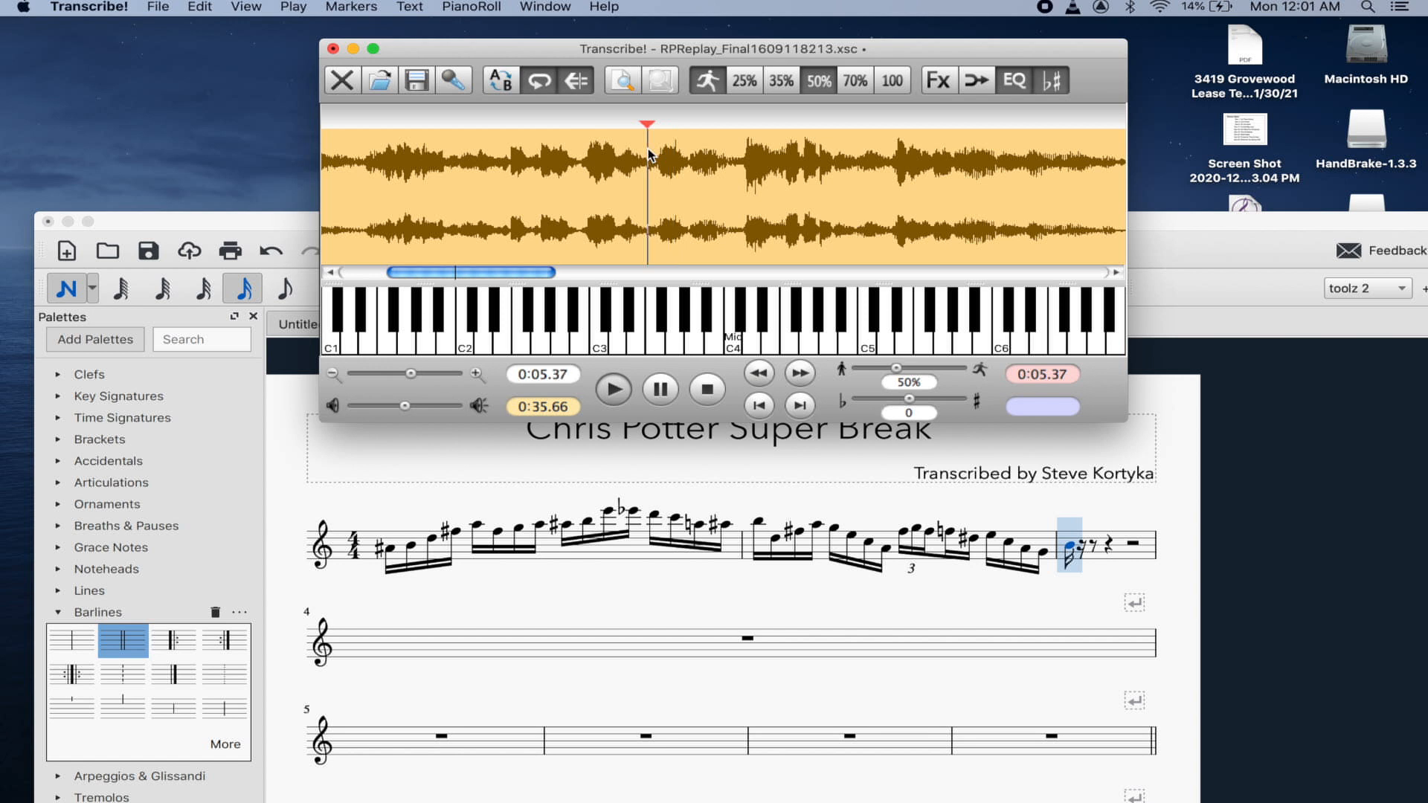
pyautogui.press('space')
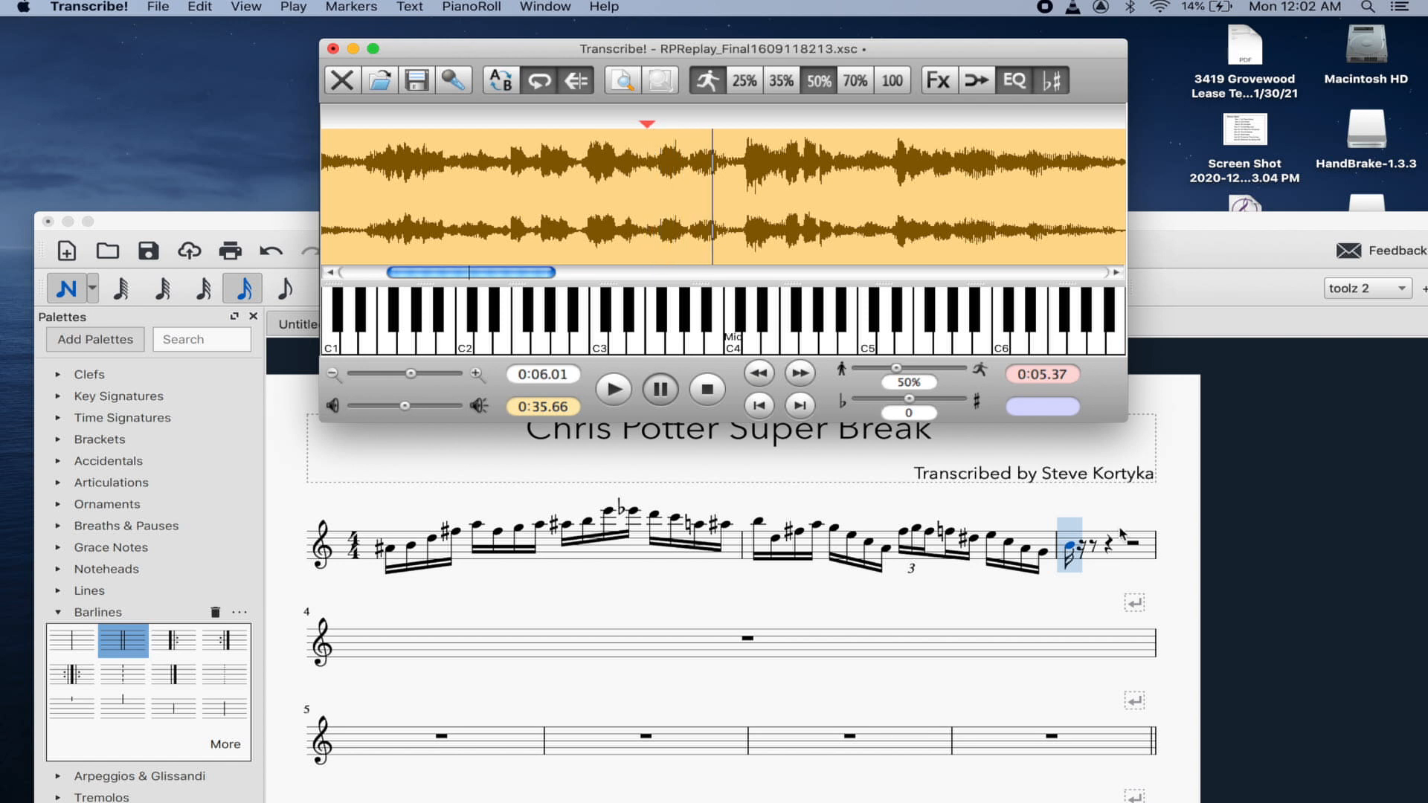
pyautogui.click(1070, 550)
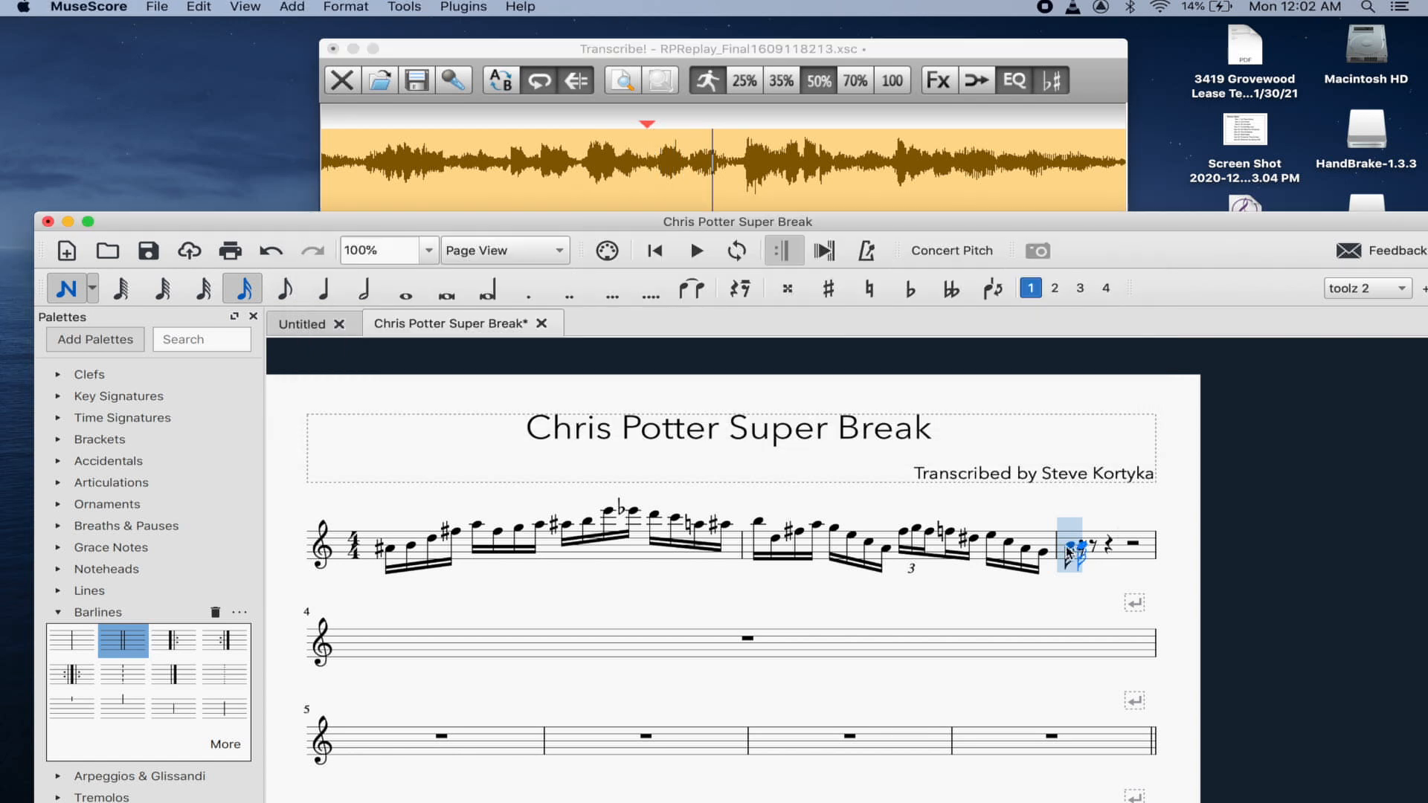
# - Make measure 3's opening B an eighth note, then select measures 1–2
pyautogui.click(287, 292)
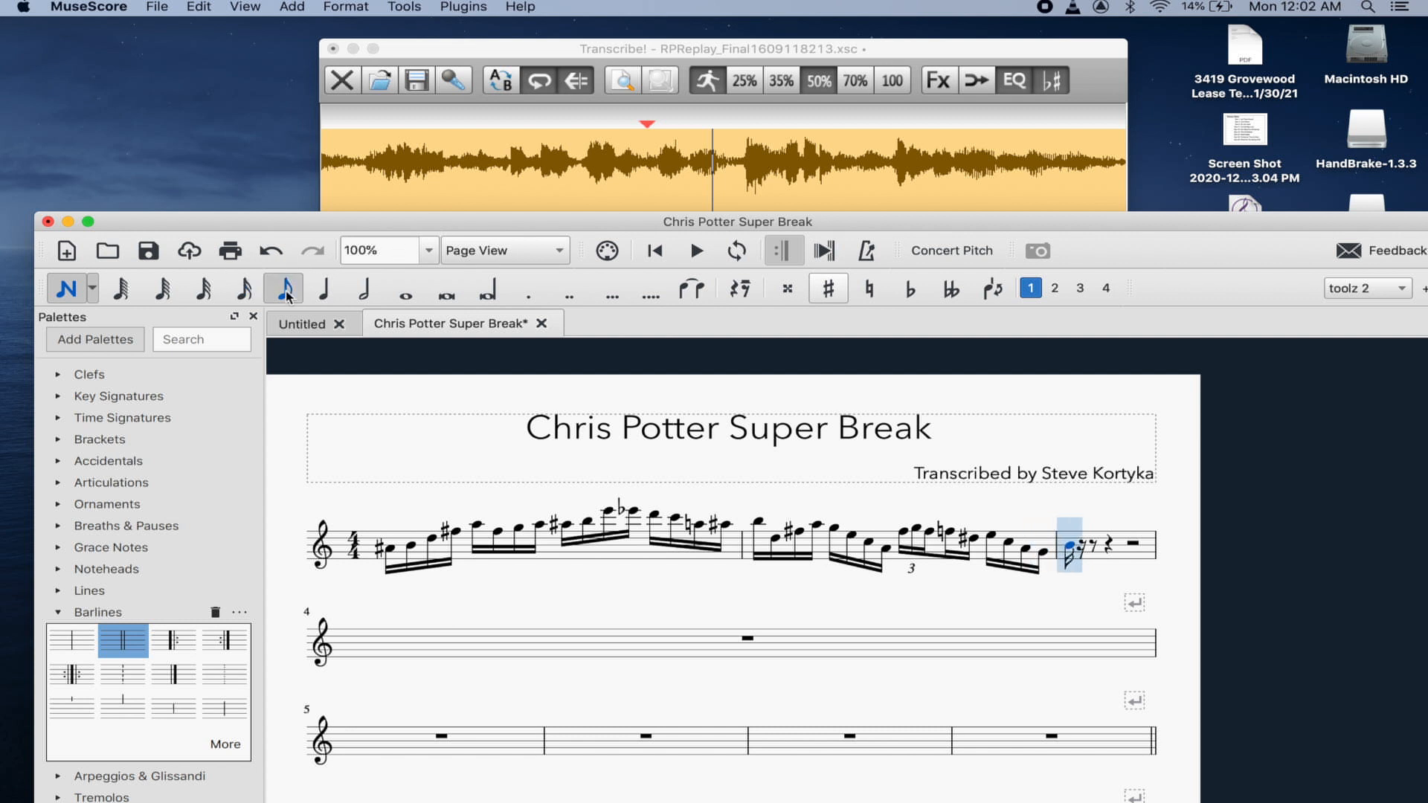
pyautogui.press('Right')
pyautogui.press('Left')
pyautogui.press('b')
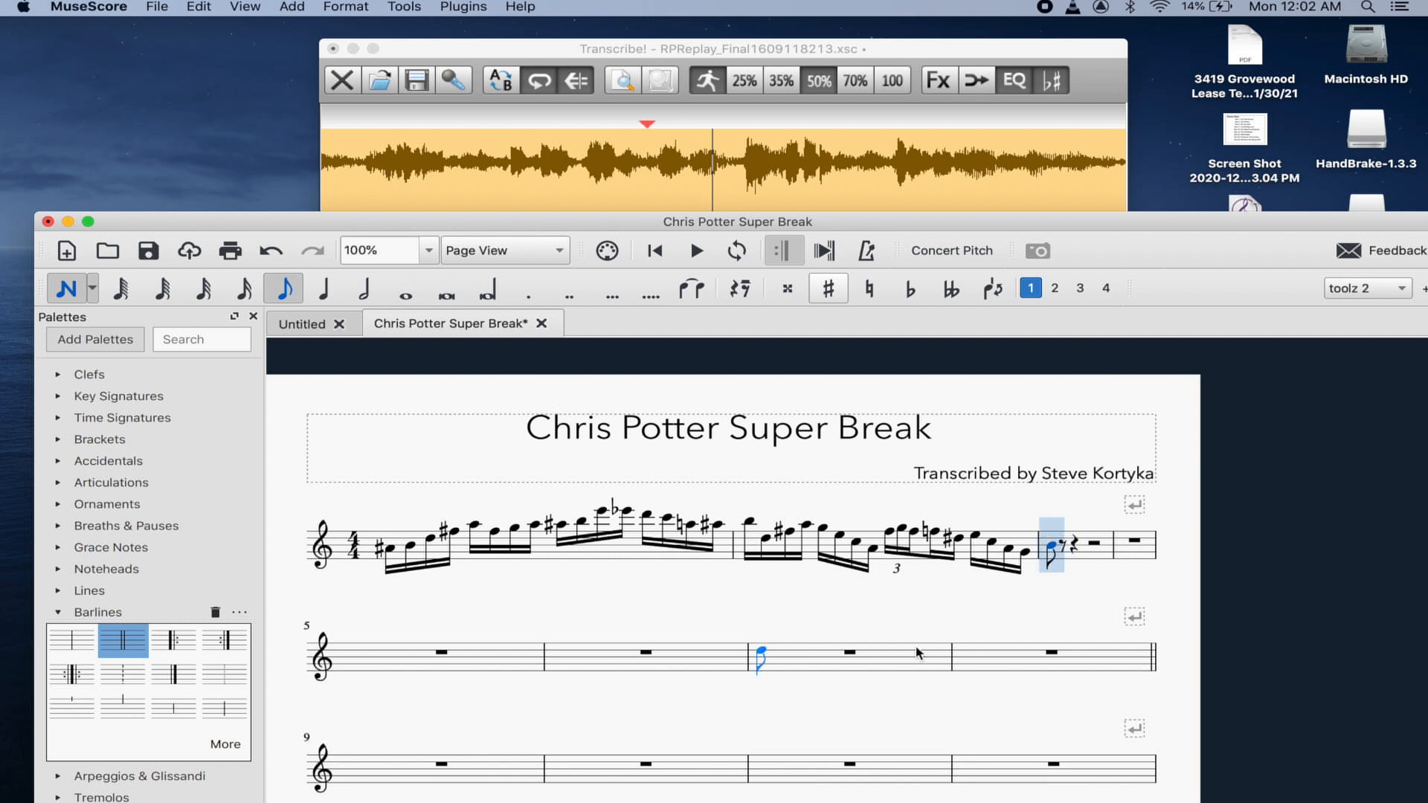
pyautogui.press('Left')
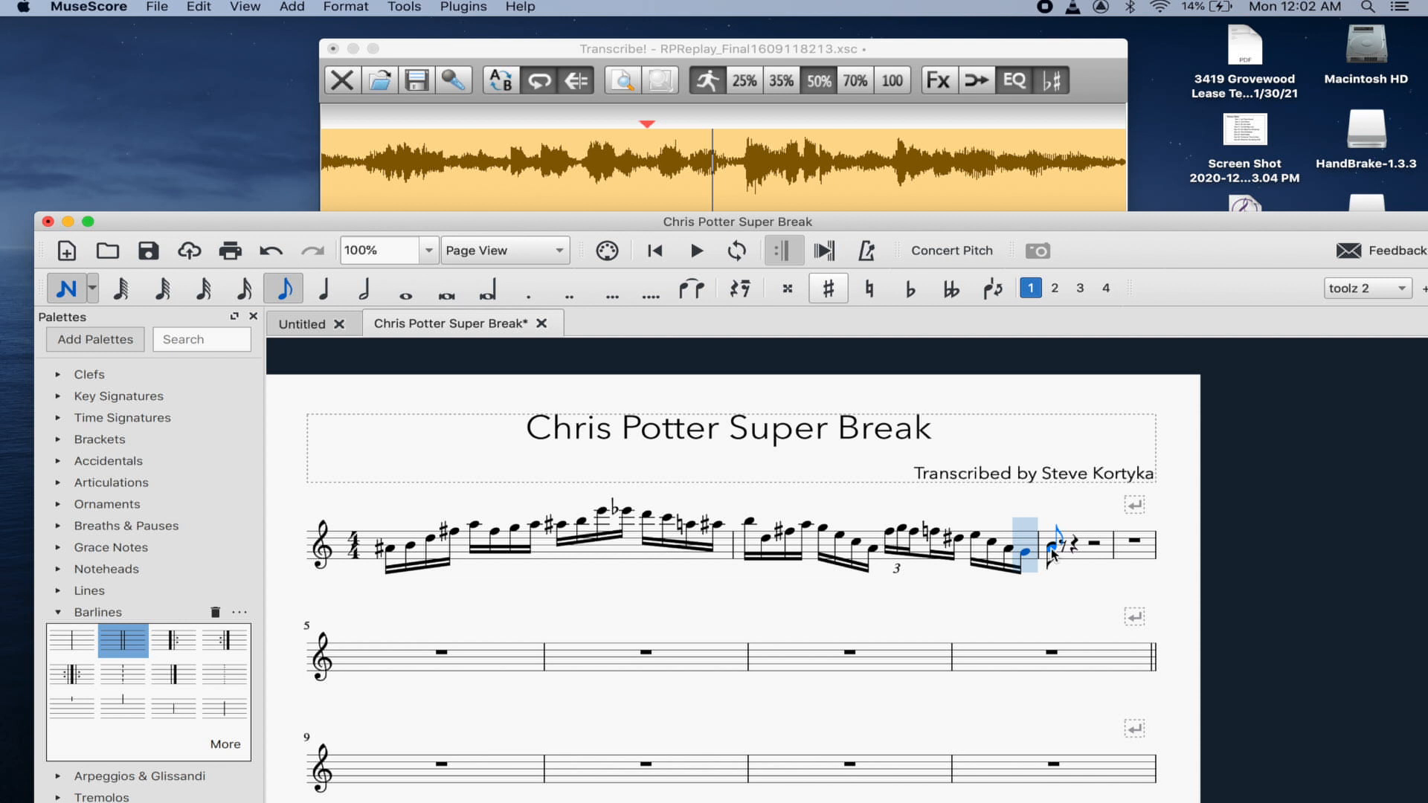
pyautogui.press('Escape')
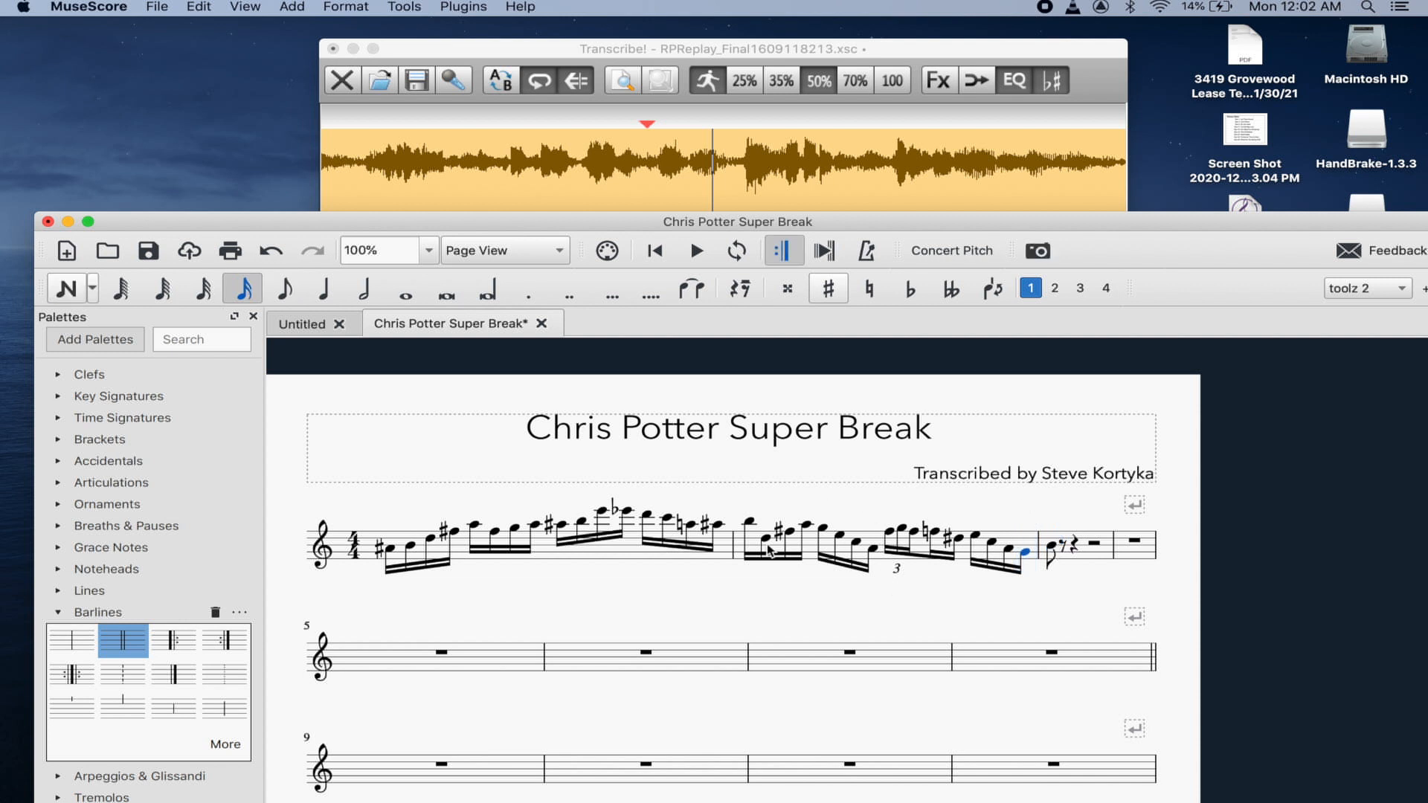
pyautogui.click(633, 563)
pyautogui.keyDown('shift'); pyautogui.click(872, 543); pyautogui.keyUp('shift')
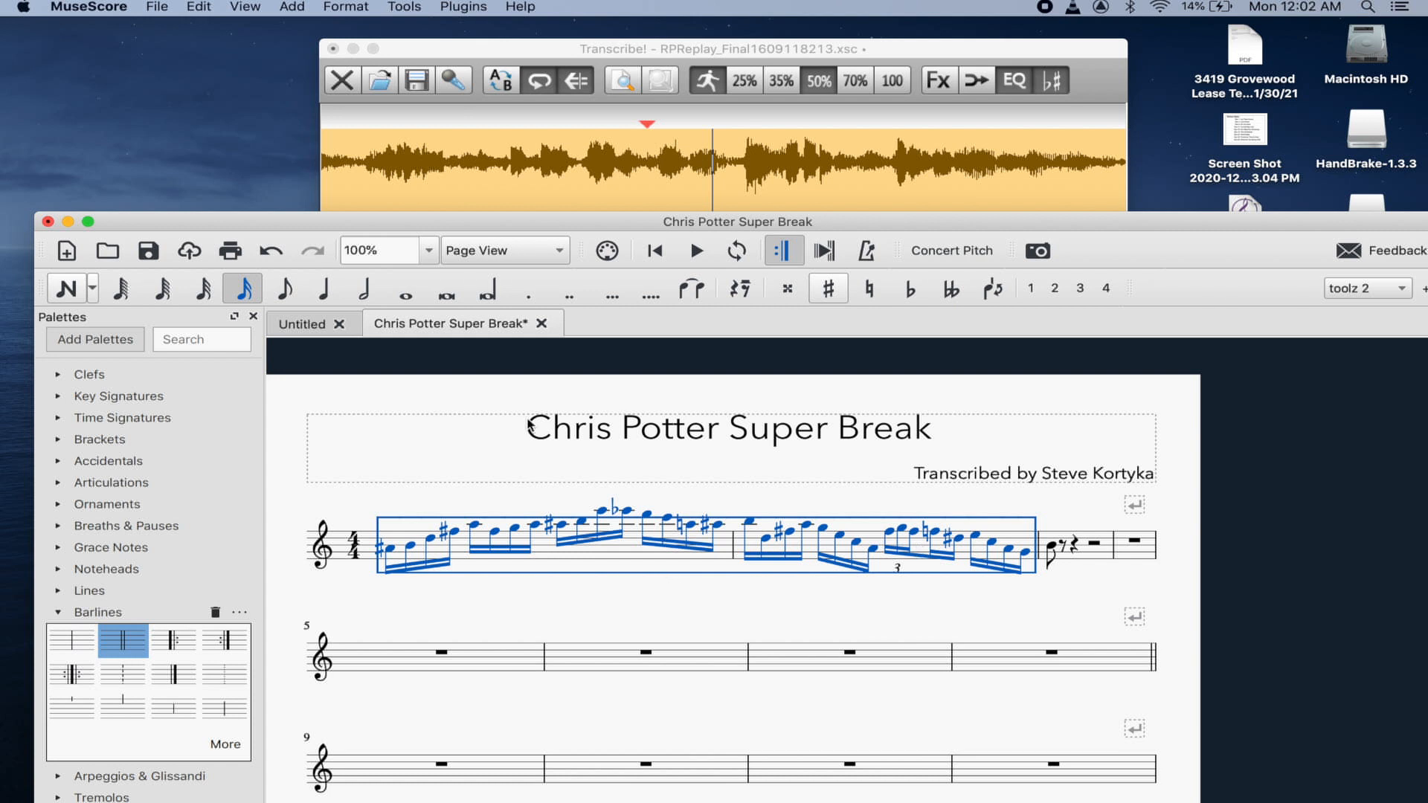
# - Apply system breaks to measures 1–2 with 3 measures per line
pyautogui.click(332, 6)
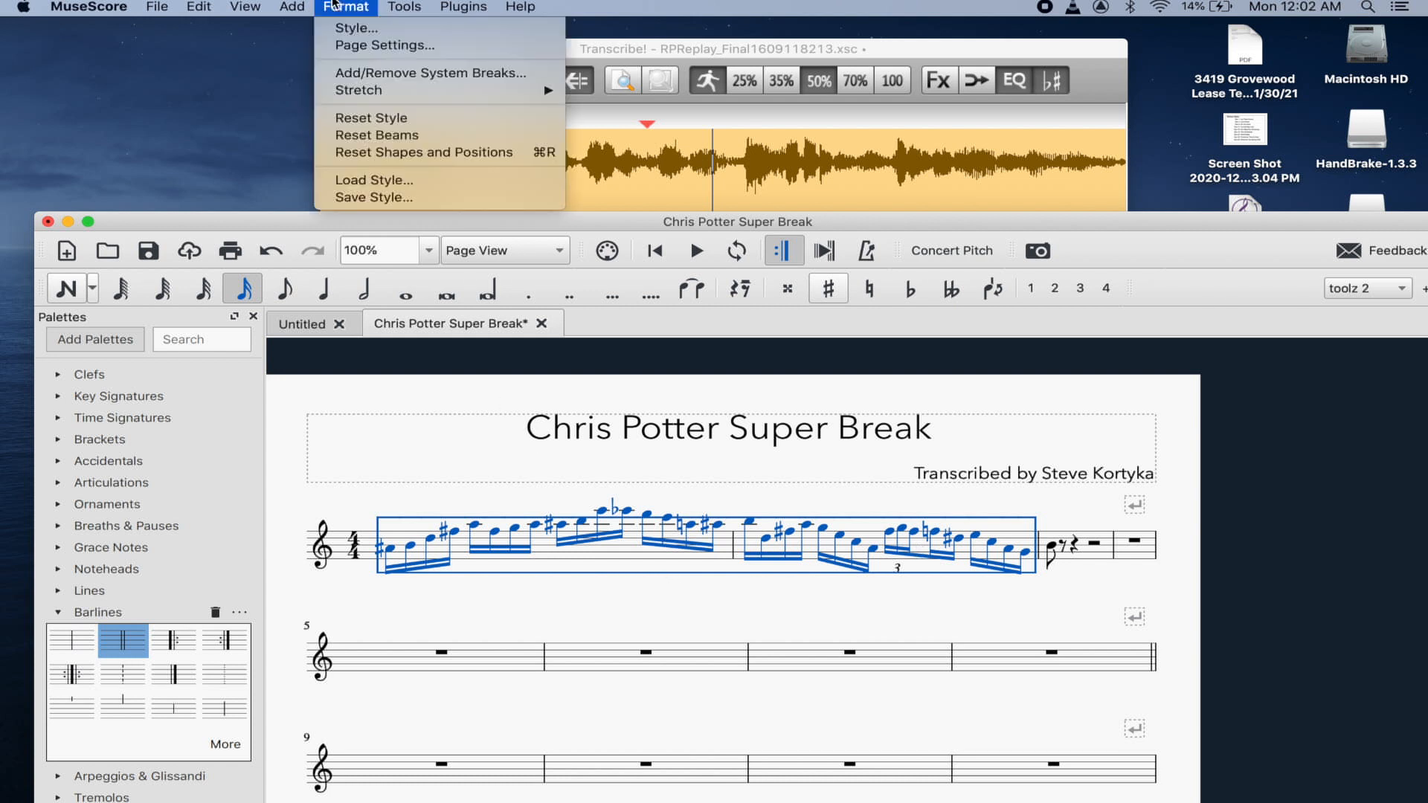
pyautogui.click(374, 74)
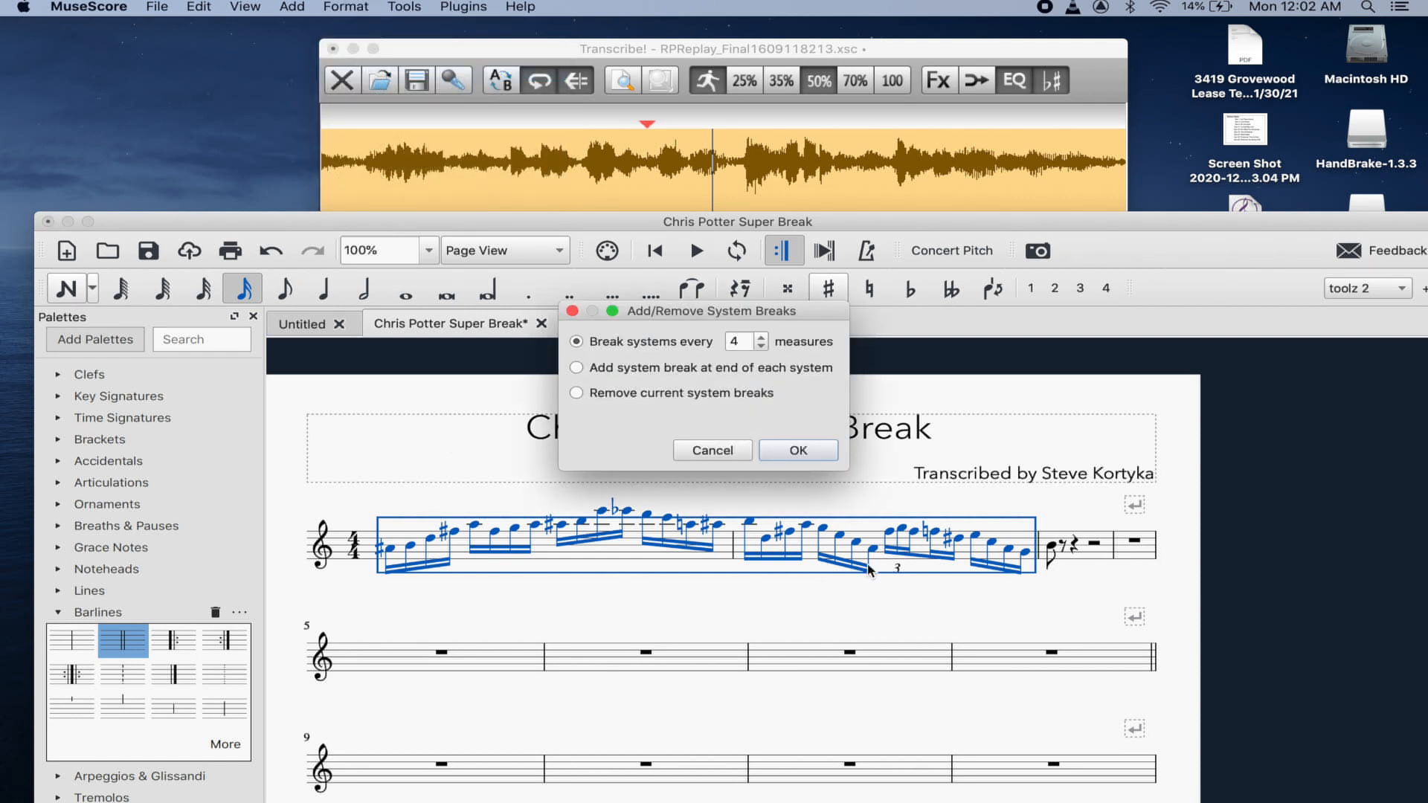
pyautogui.click(759, 347)
pyautogui.click(773, 451)
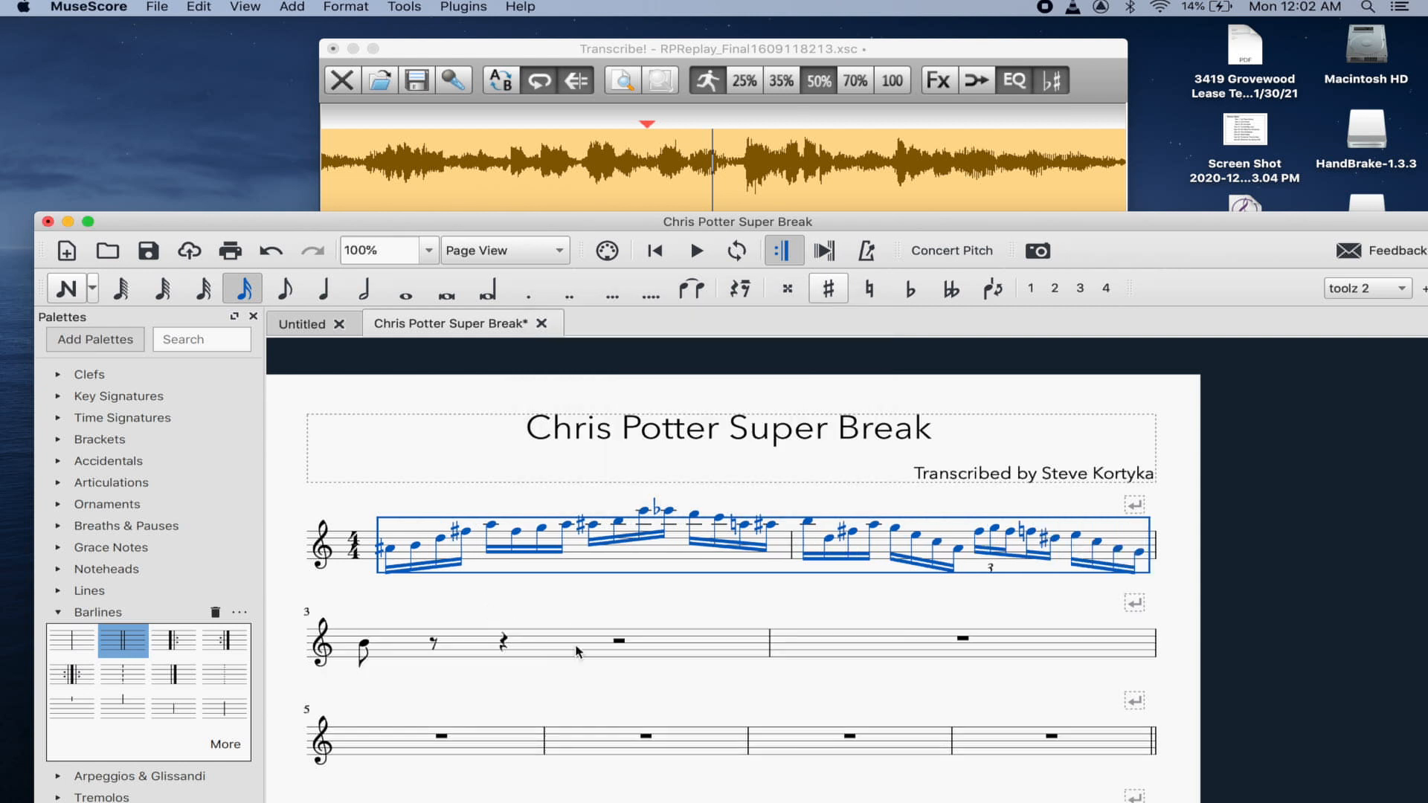
# - Select measure 3 through the final measure and apply system breaks every 4 measures
pyautogui.click(577, 644)
pyautogui.keyDown('shift'); pyautogui.click(688, 736); pyautogui.keyUp('shift')
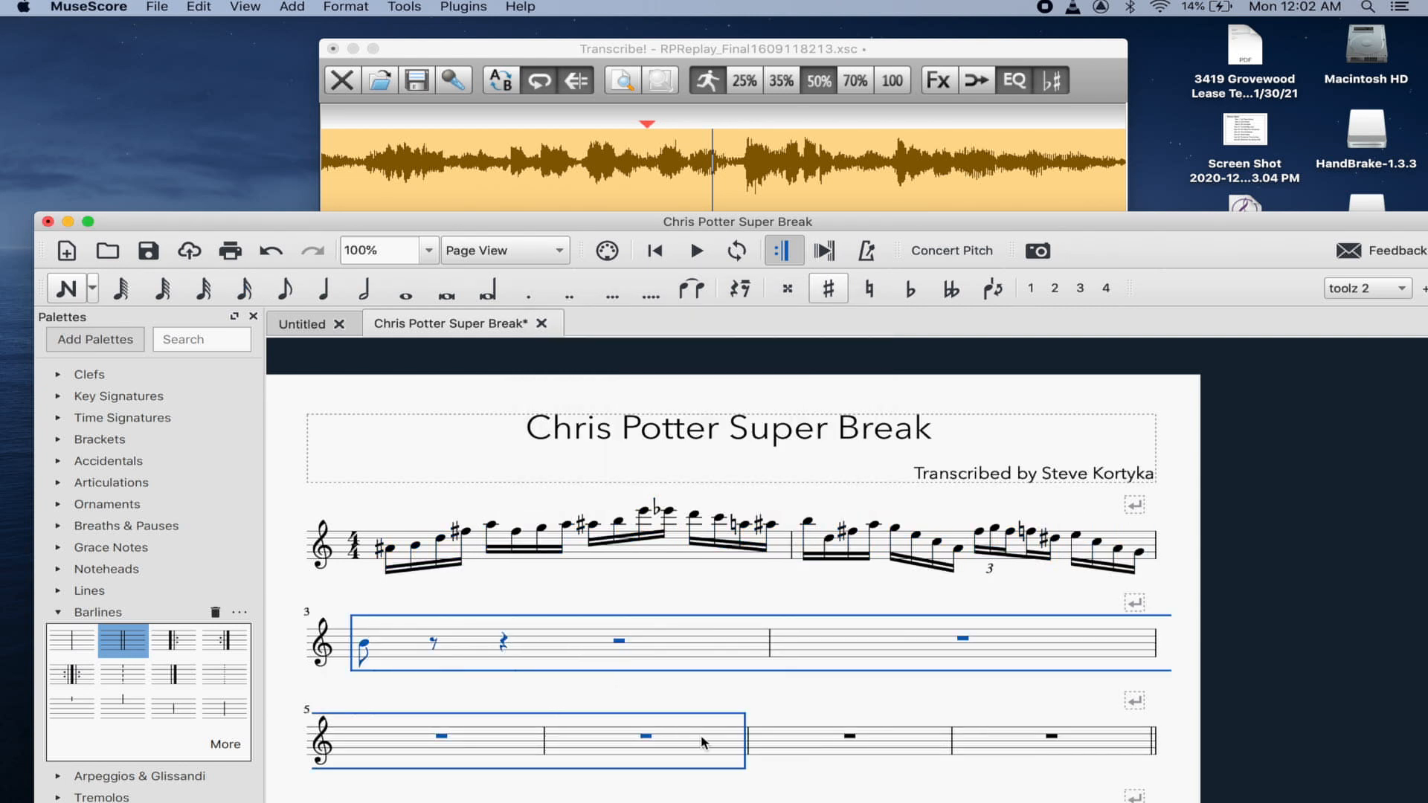
pyautogui.scroll(-10, 737, 690)
pyautogui.keyDown('shift'); pyautogui.click(738, 690); pyautogui.keyUp('shift')
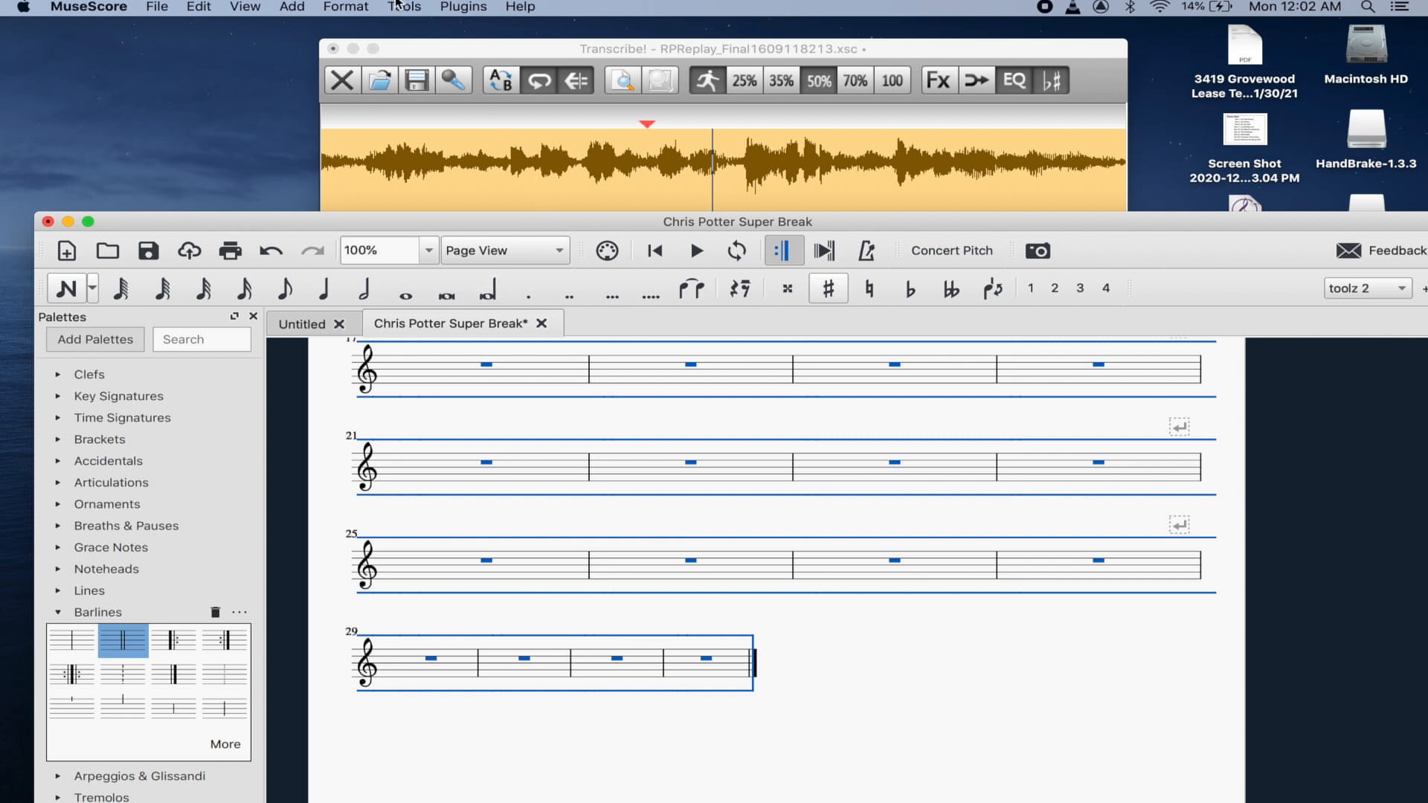
pyautogui.click(346, 7)
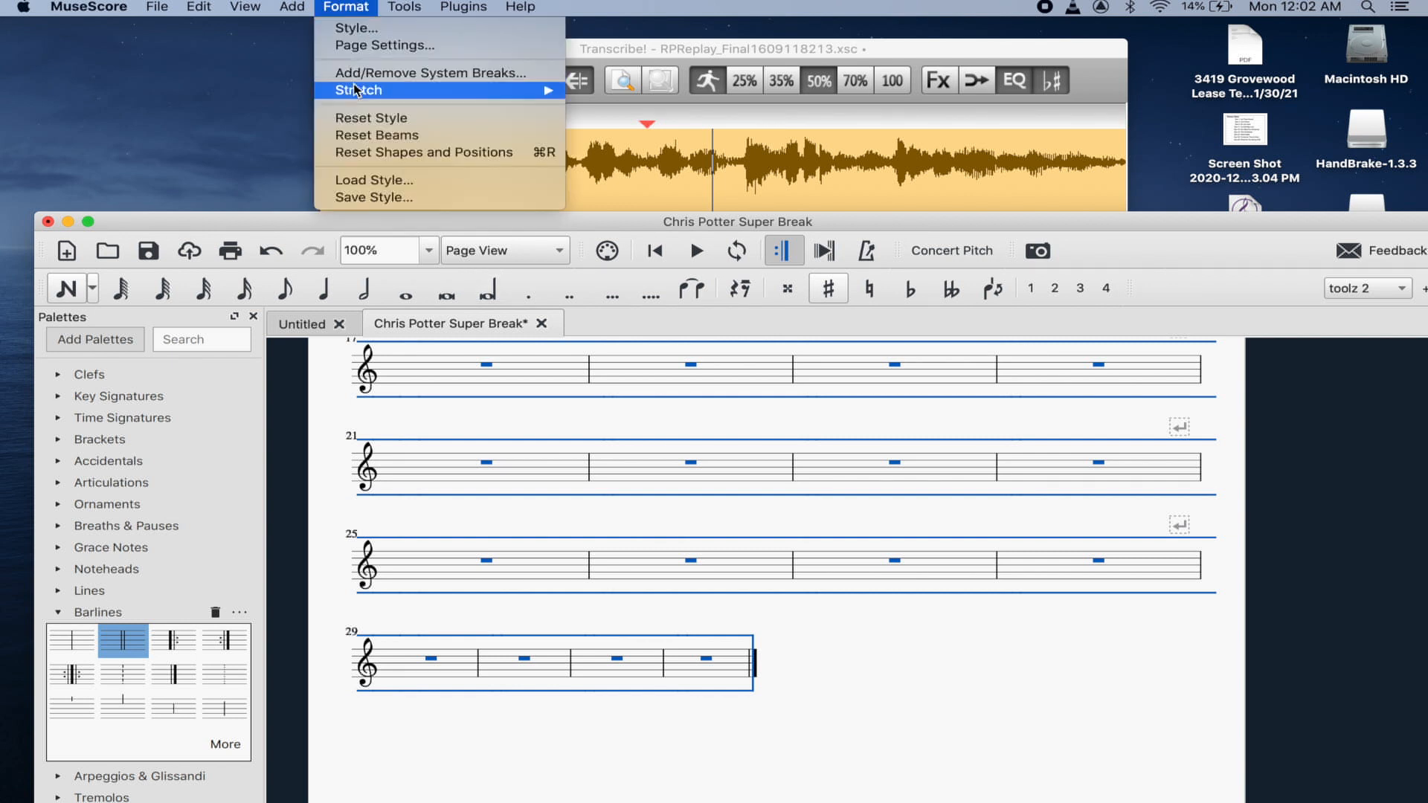
pyautogui.click(378, 75)
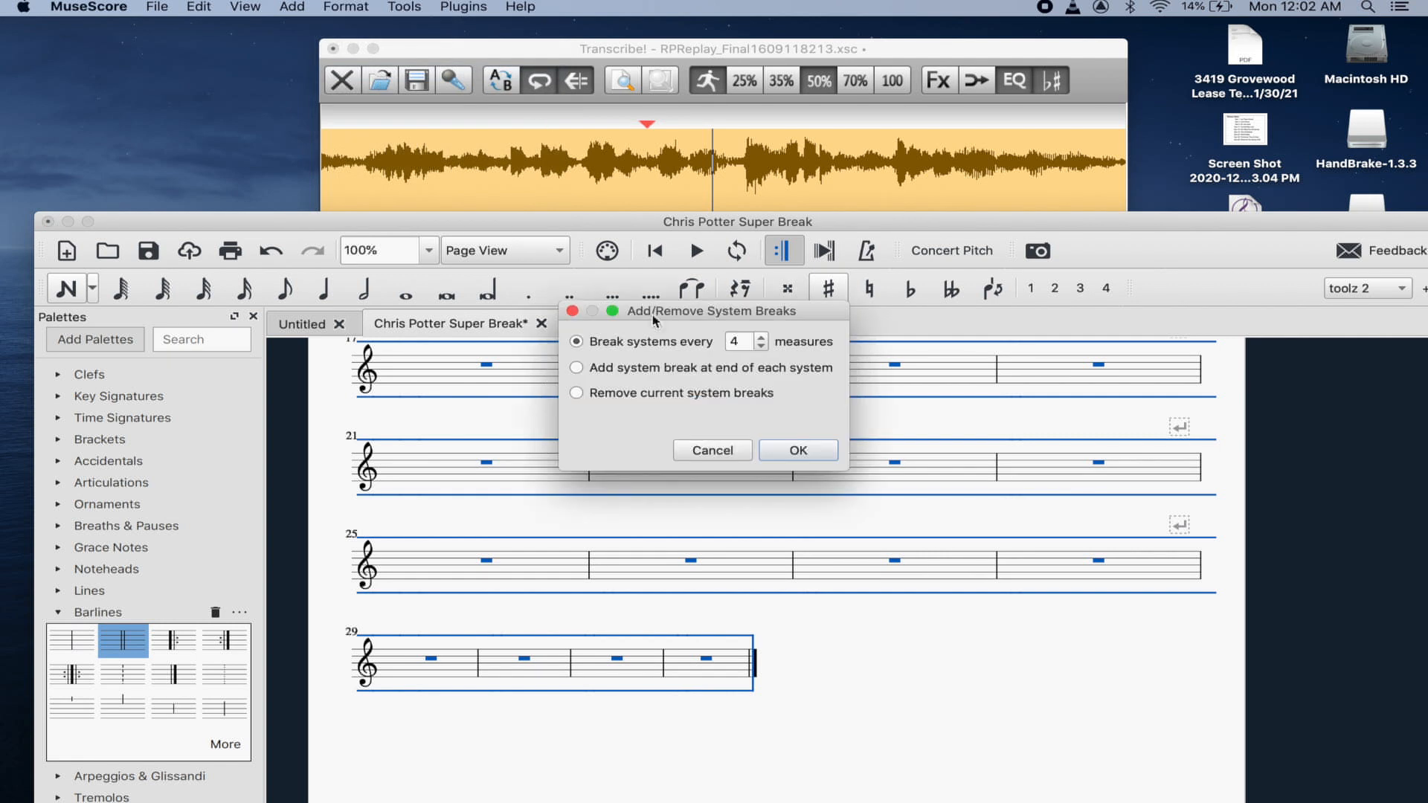
pyautogui.click(780, 450)
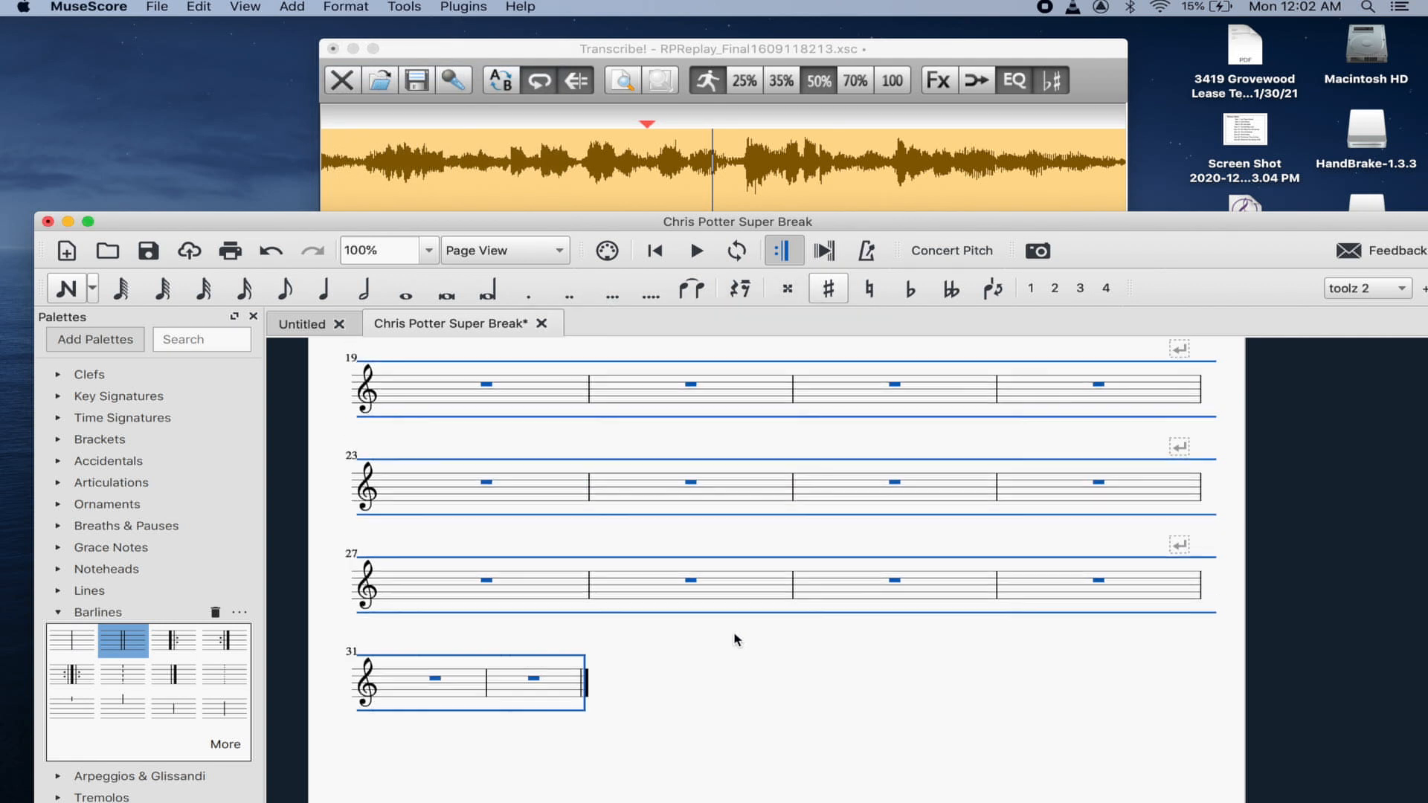
pyautogui.scroll(10, 733, 631)
pyautogui.click(774, 652)
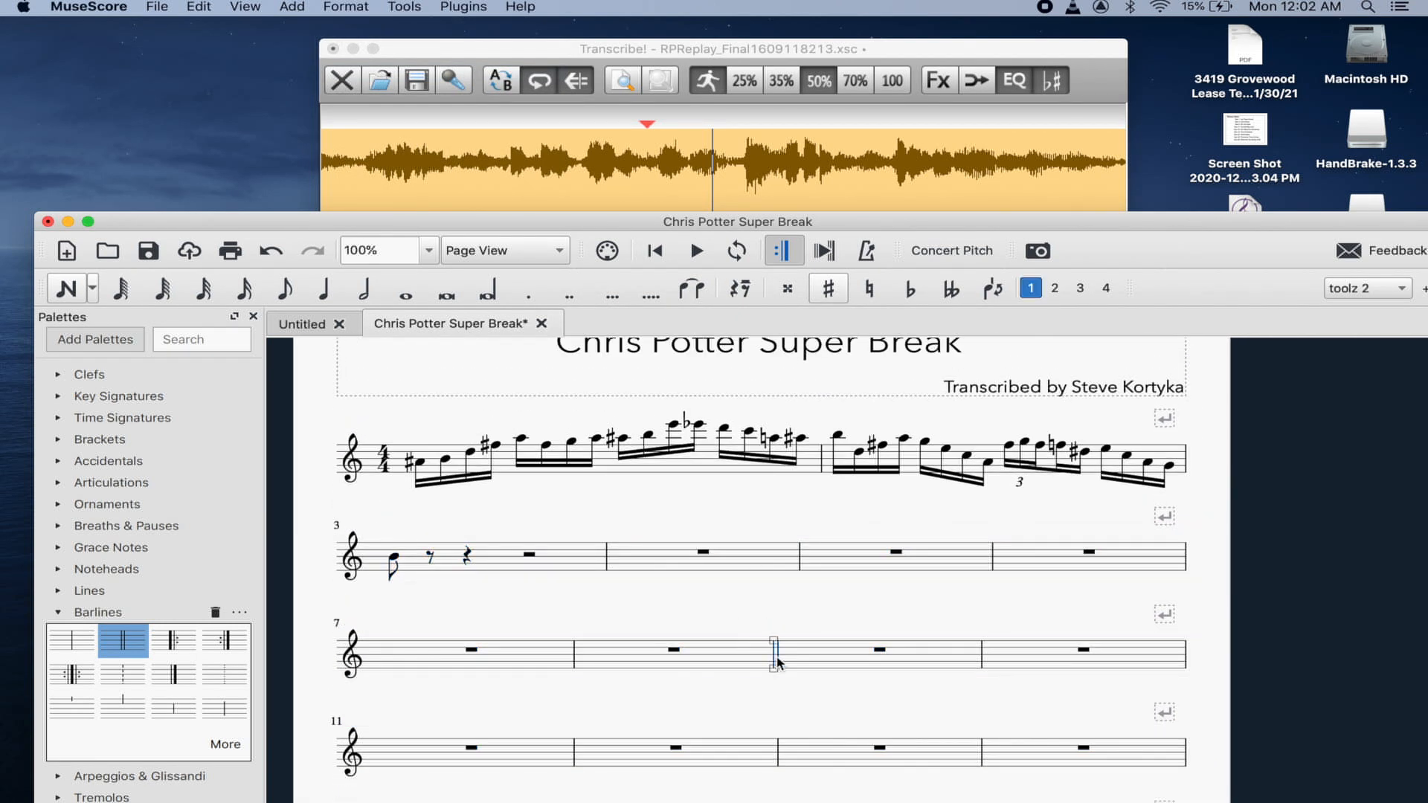
# - Play the score back from the first note of measure 1
pyautogui.press('Right')
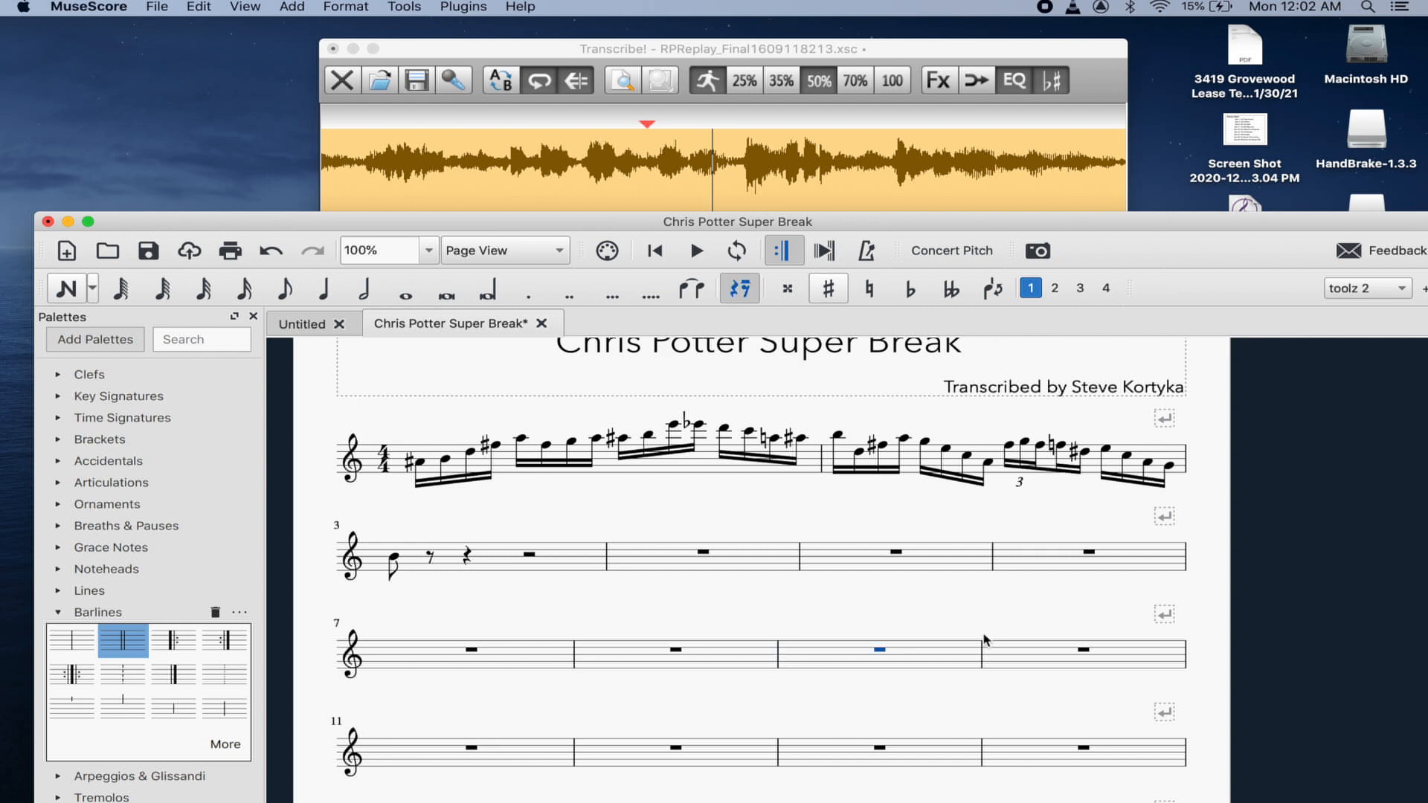
pyautogui.click(457, 566)
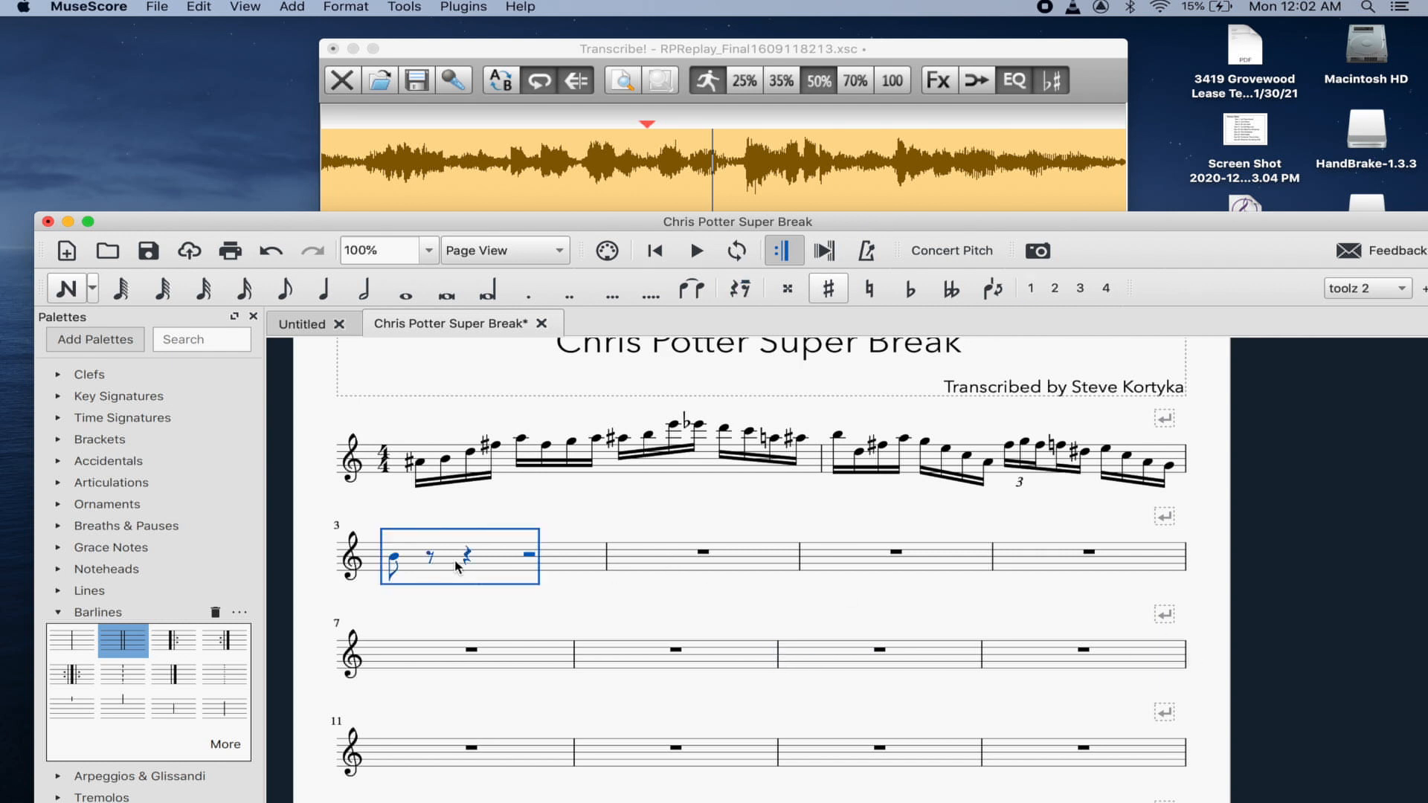
pyautogui.click(421, 462)
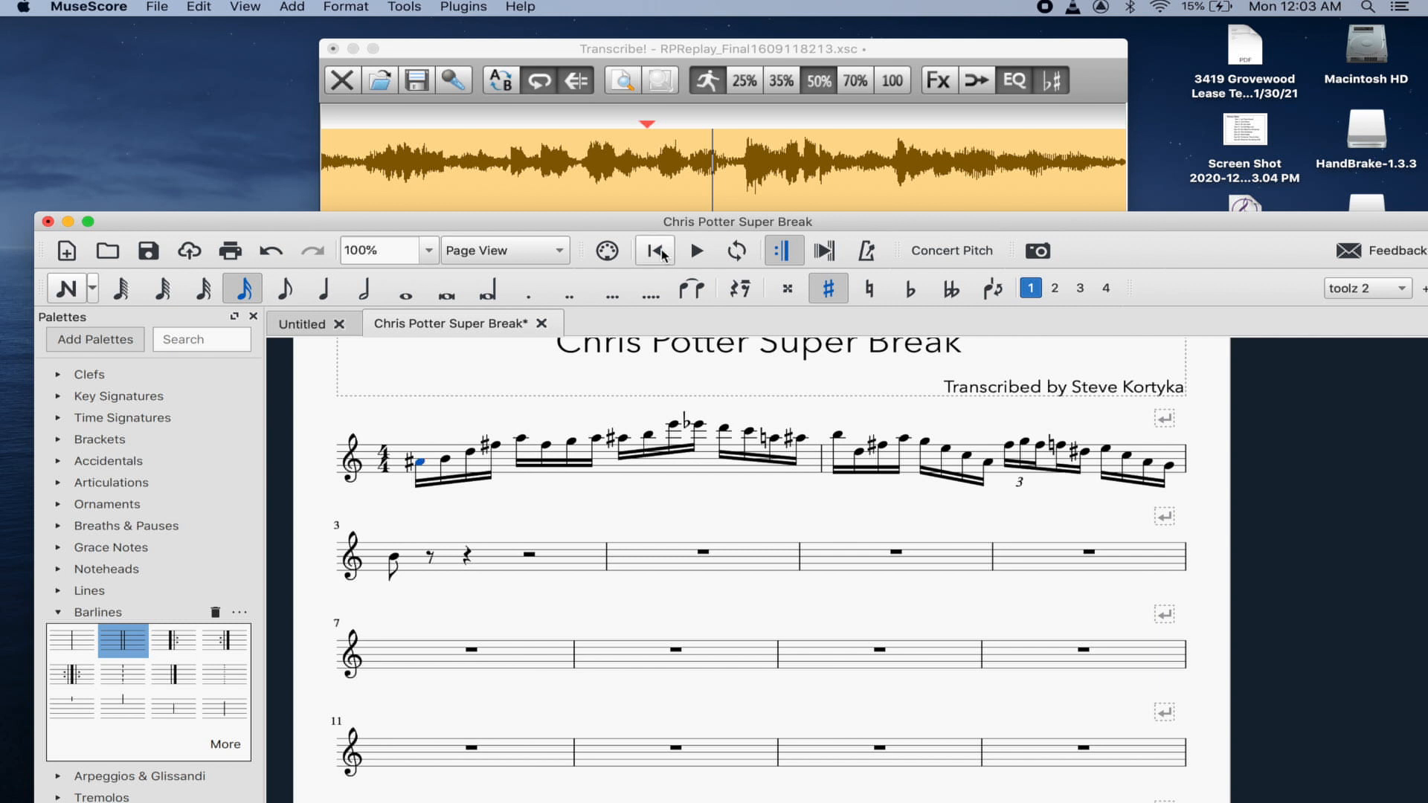
pyautogui.press('space')
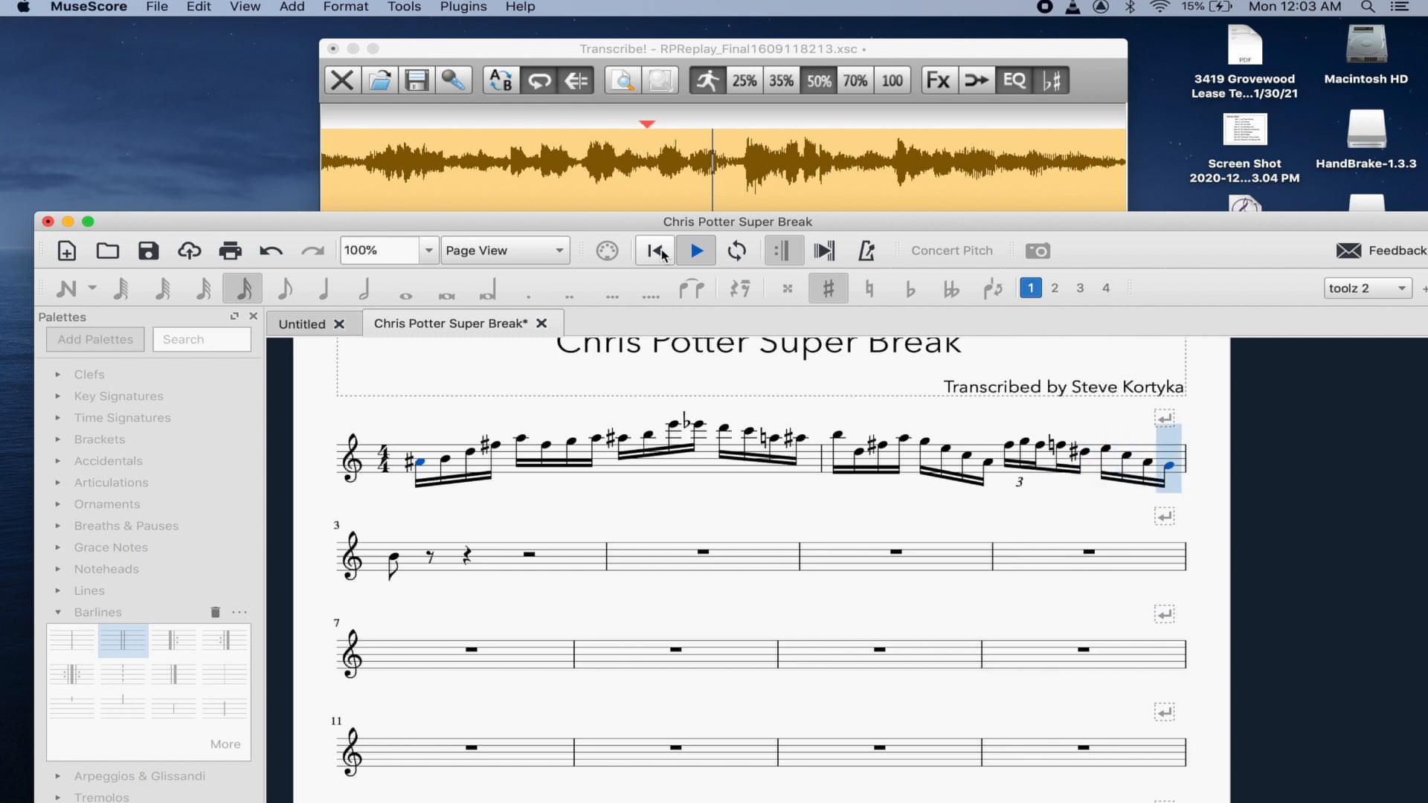
pyautogui.press('space')
# - Replay the recording in Transcribe! from near the start, then return to MuseScore
pyautogui.click(605, 48)
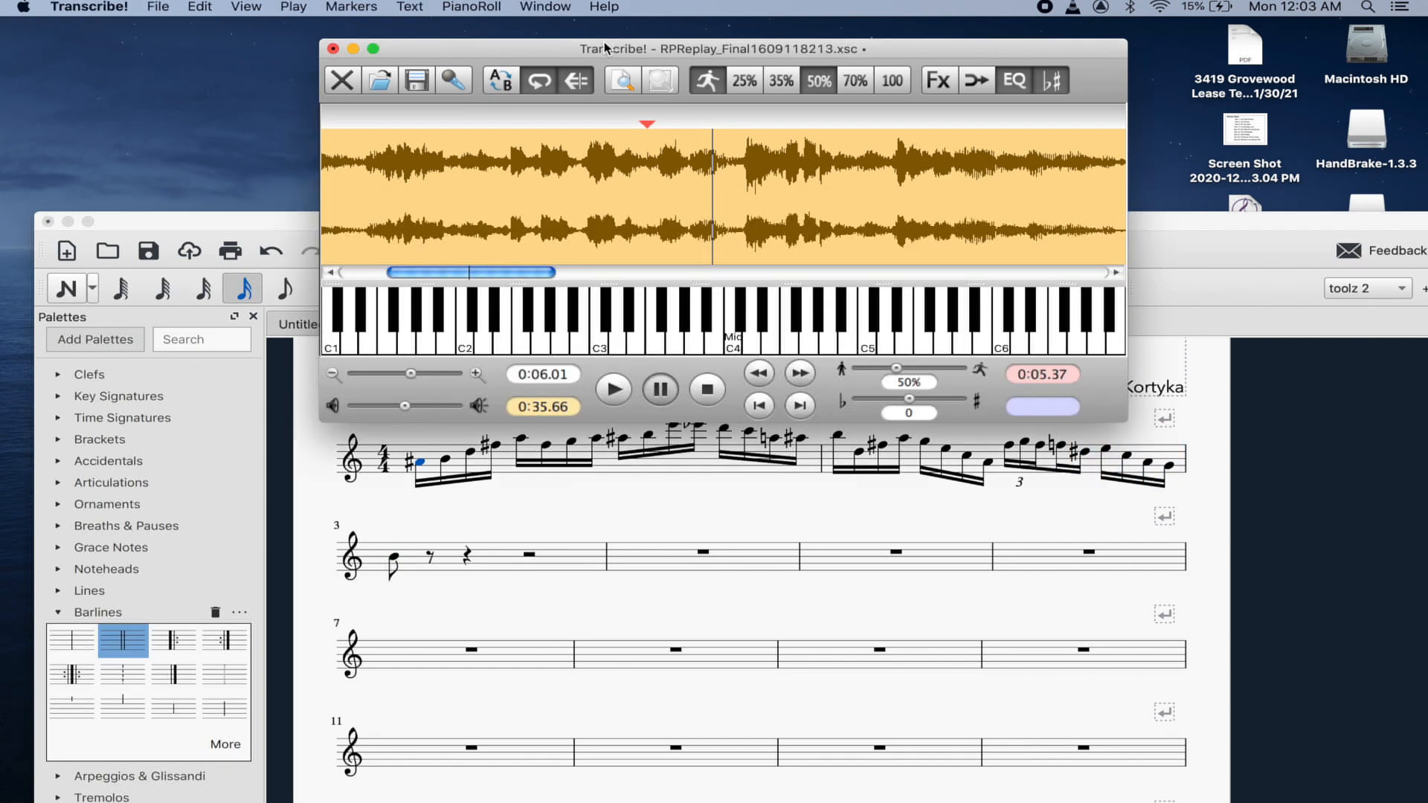
pyautogui.hscroll(-5, 578, 163)
pyautogui.click(577, 159)
pyautogui.press('space')
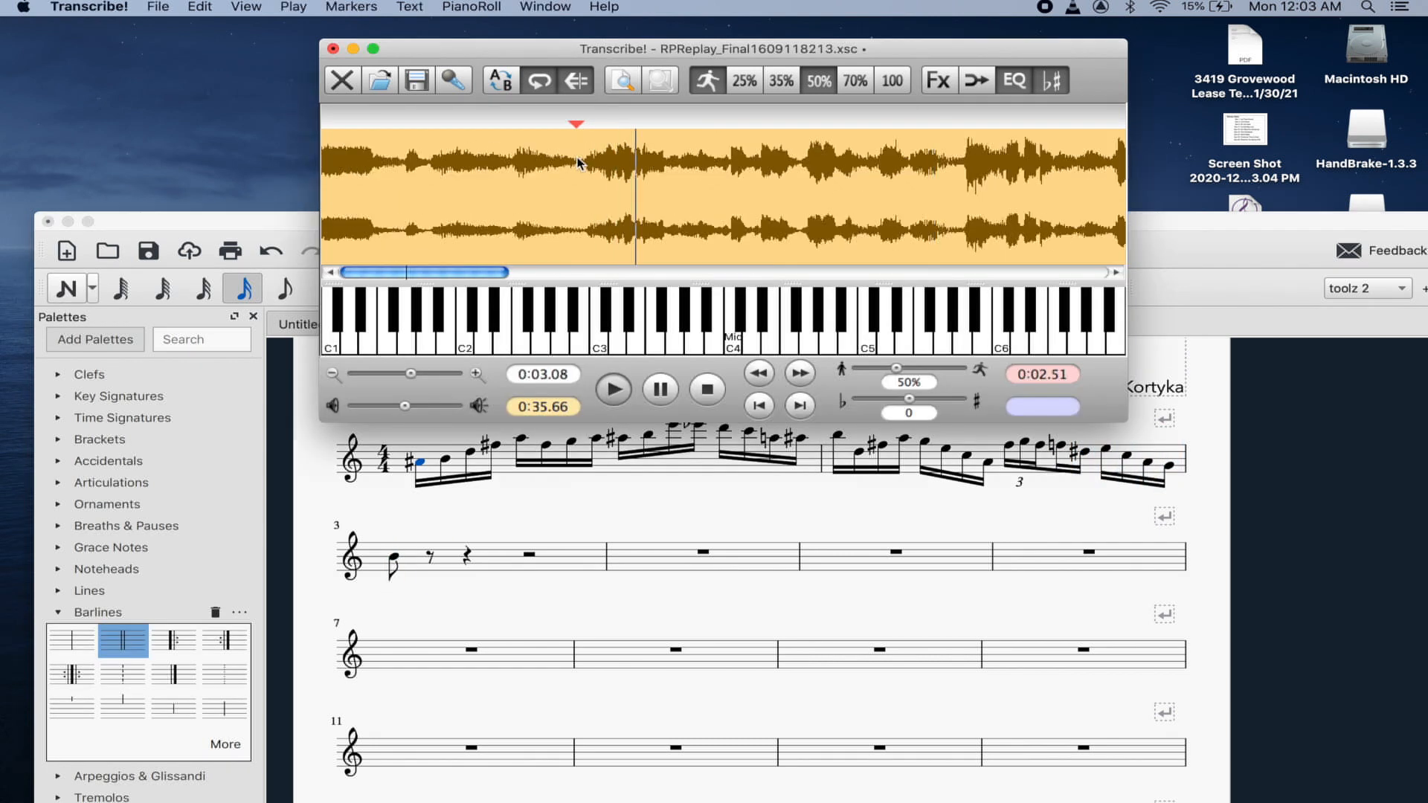
pyautogui.moveTo(746, 48); pyautogui.dragTo(655, 29)
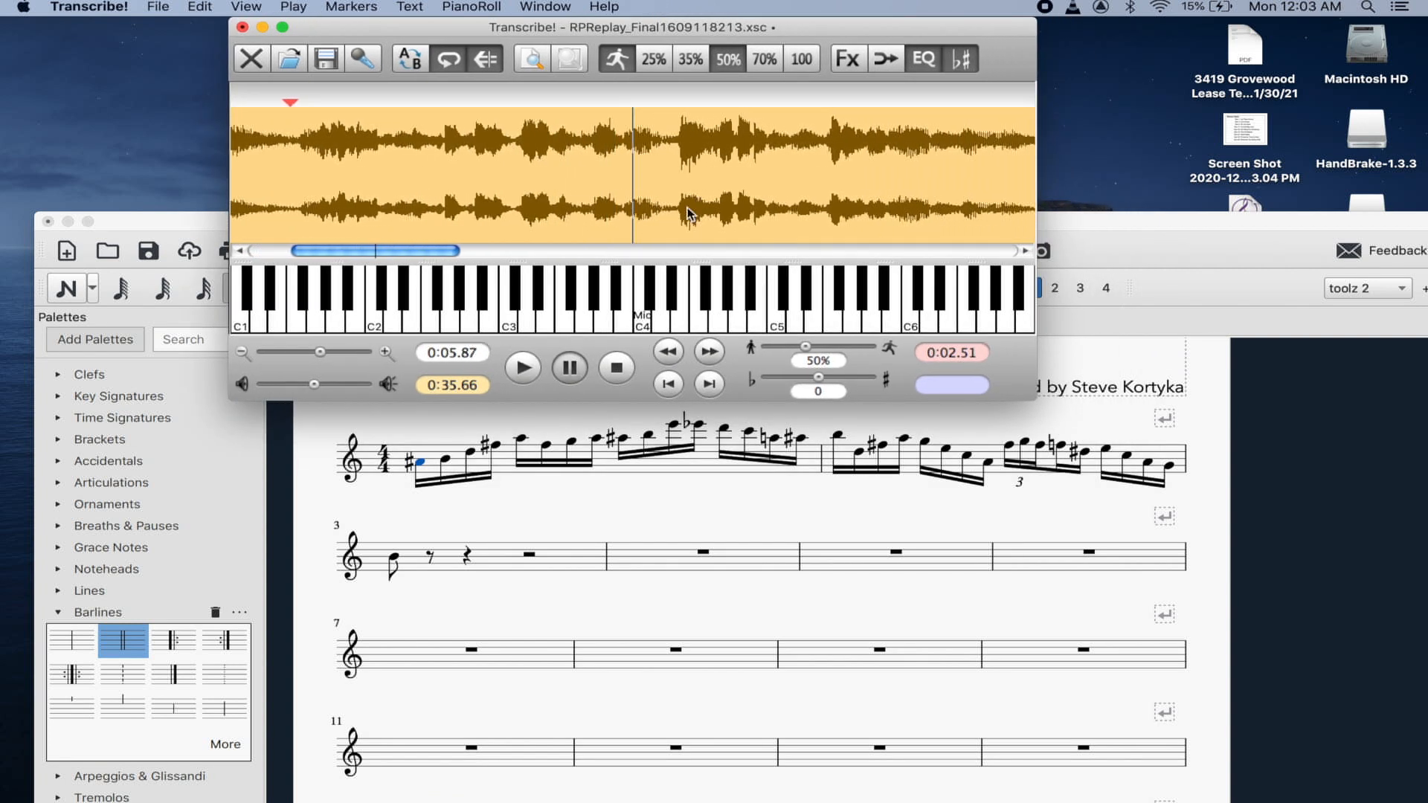
pyautogui.click(512, 522)
pyautogui.scroll(3, 1065, 460)
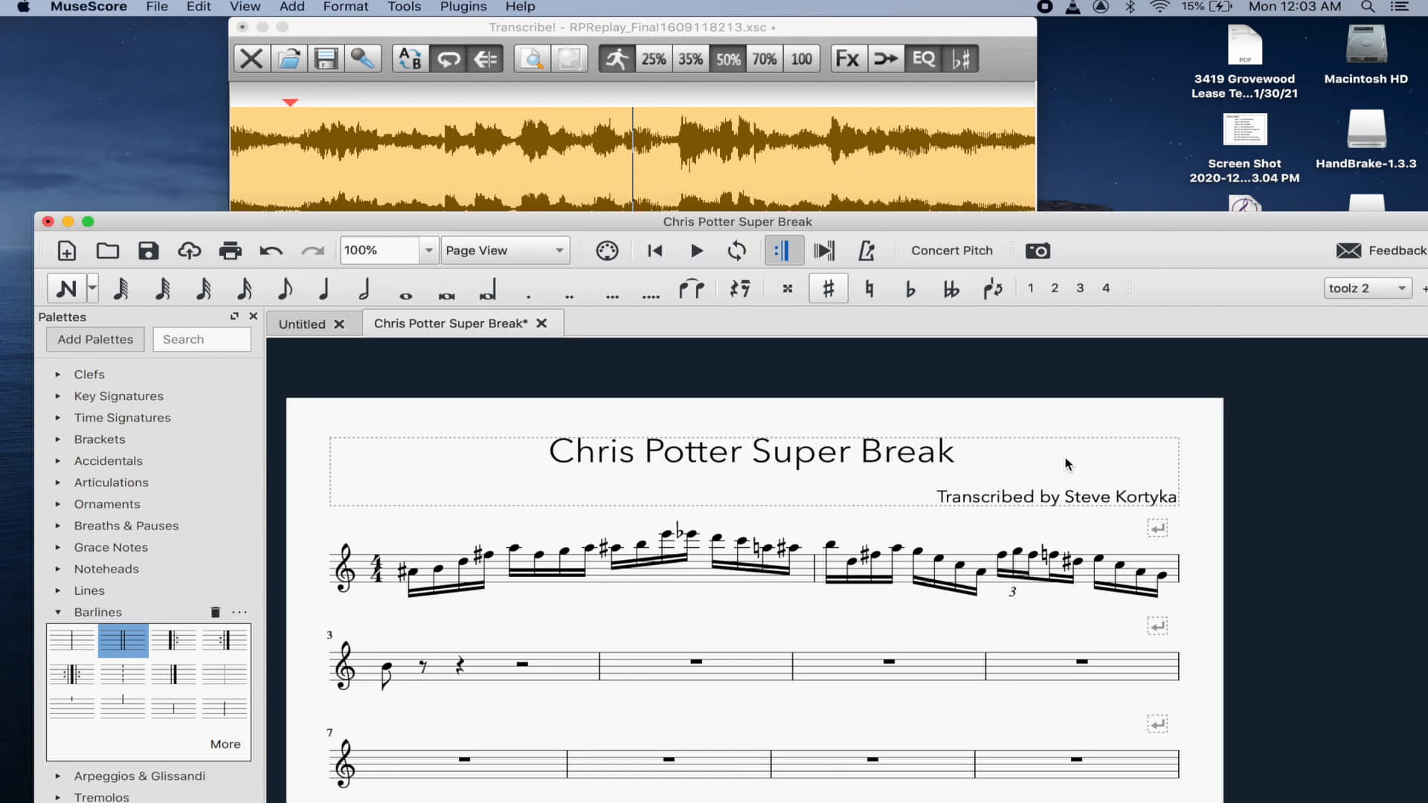
pyautogui.scroll(-2, 1067, 464)
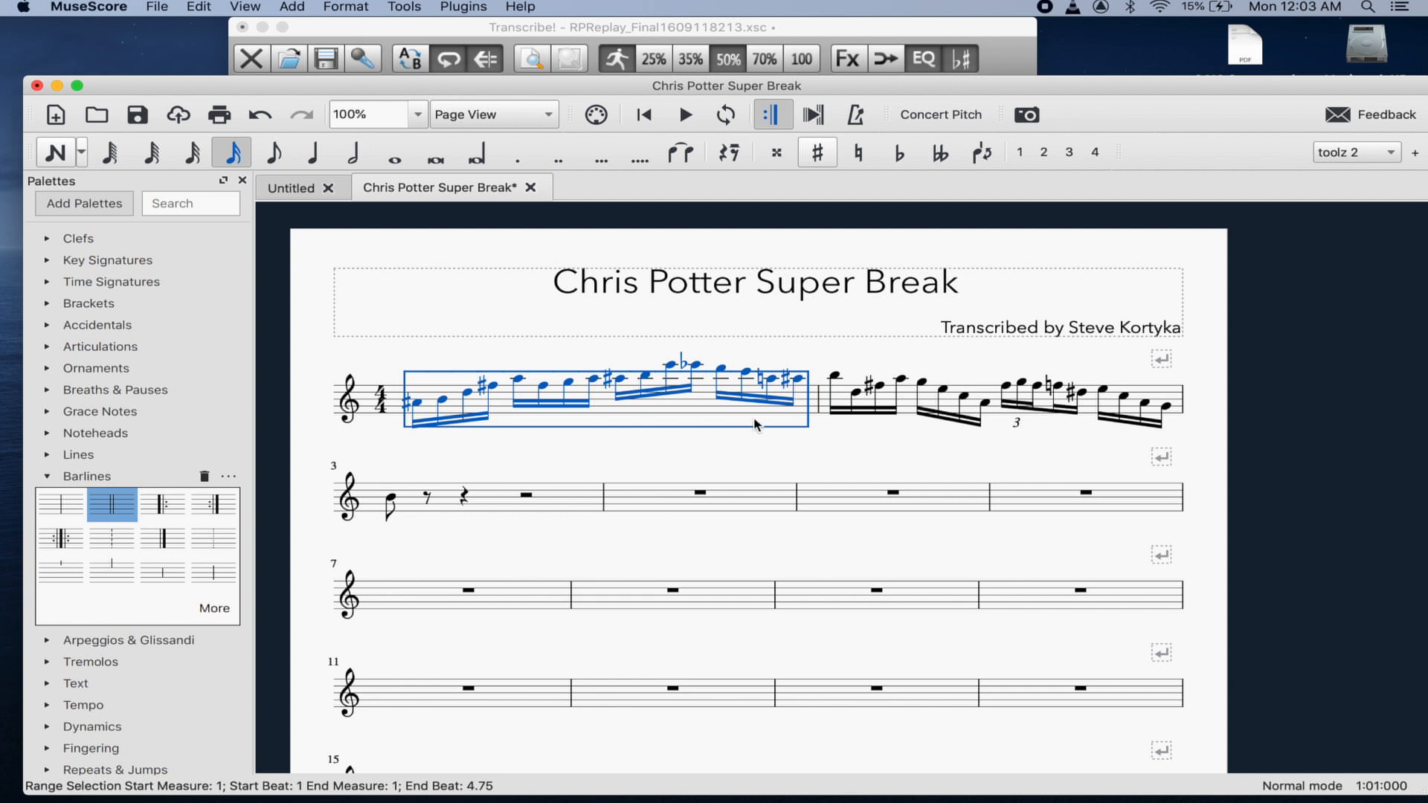
# - Type the chord symbol gmaj7 above the B opening measure 3 and confirm it
pyautogui.click(392, 499)
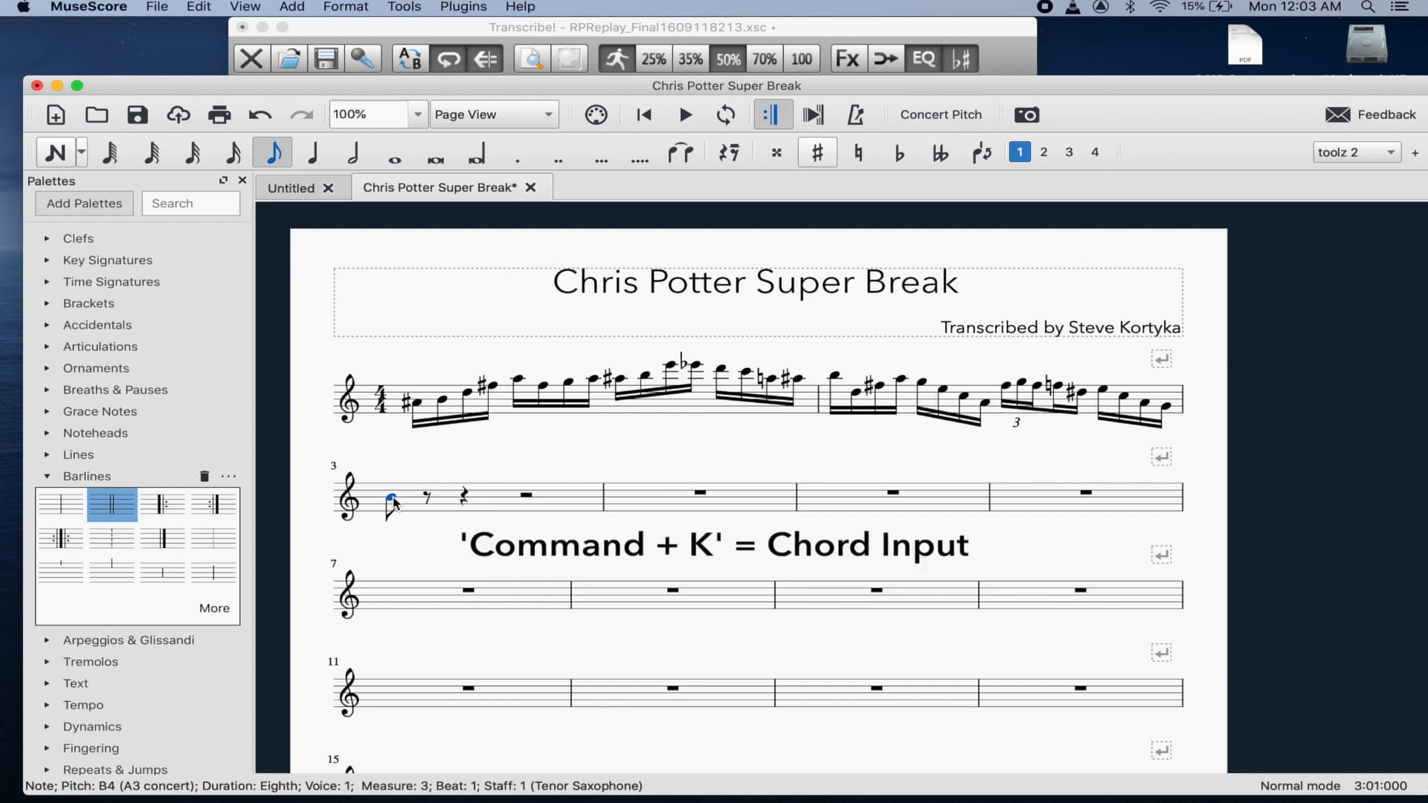
pyautogui.press('cmd+k')
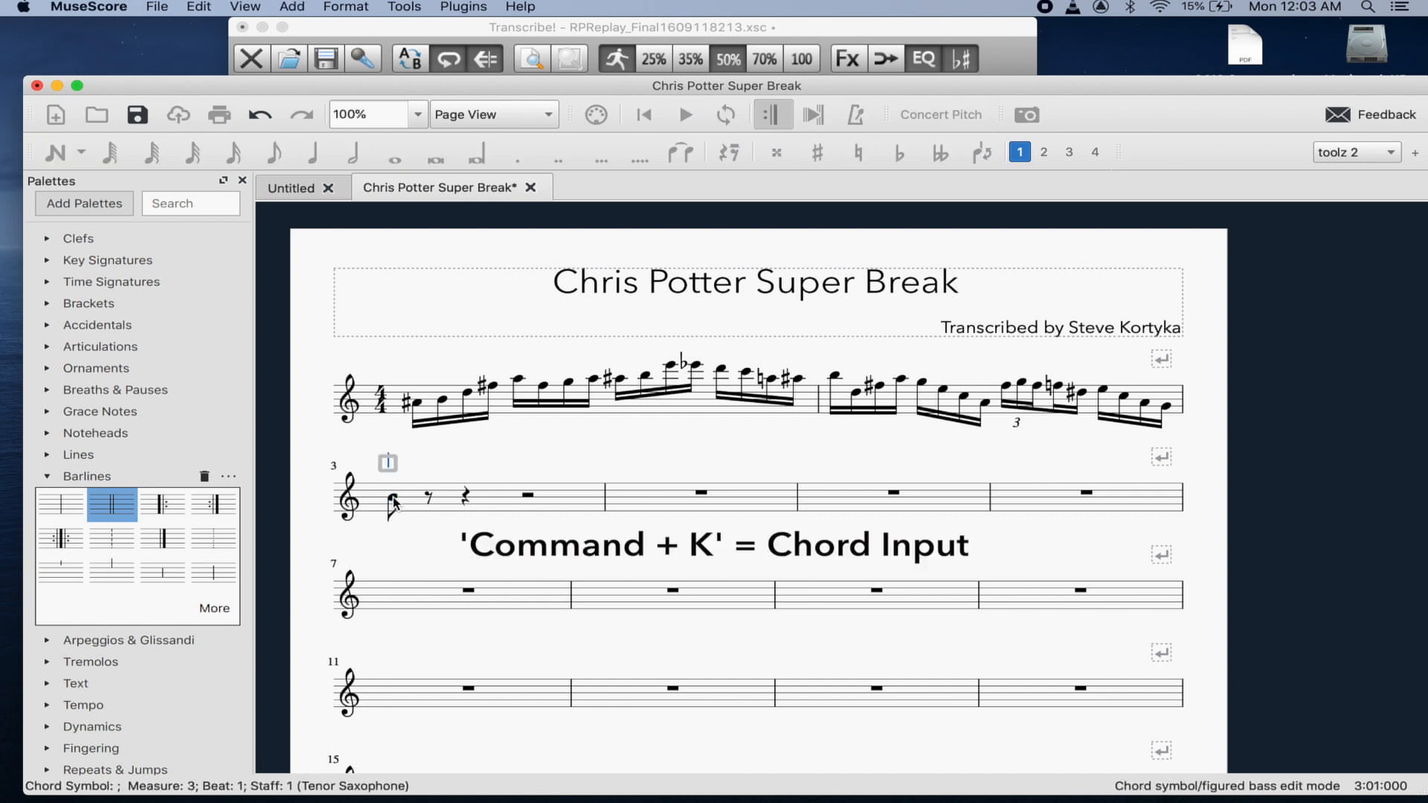
pyautogui.write('gma')
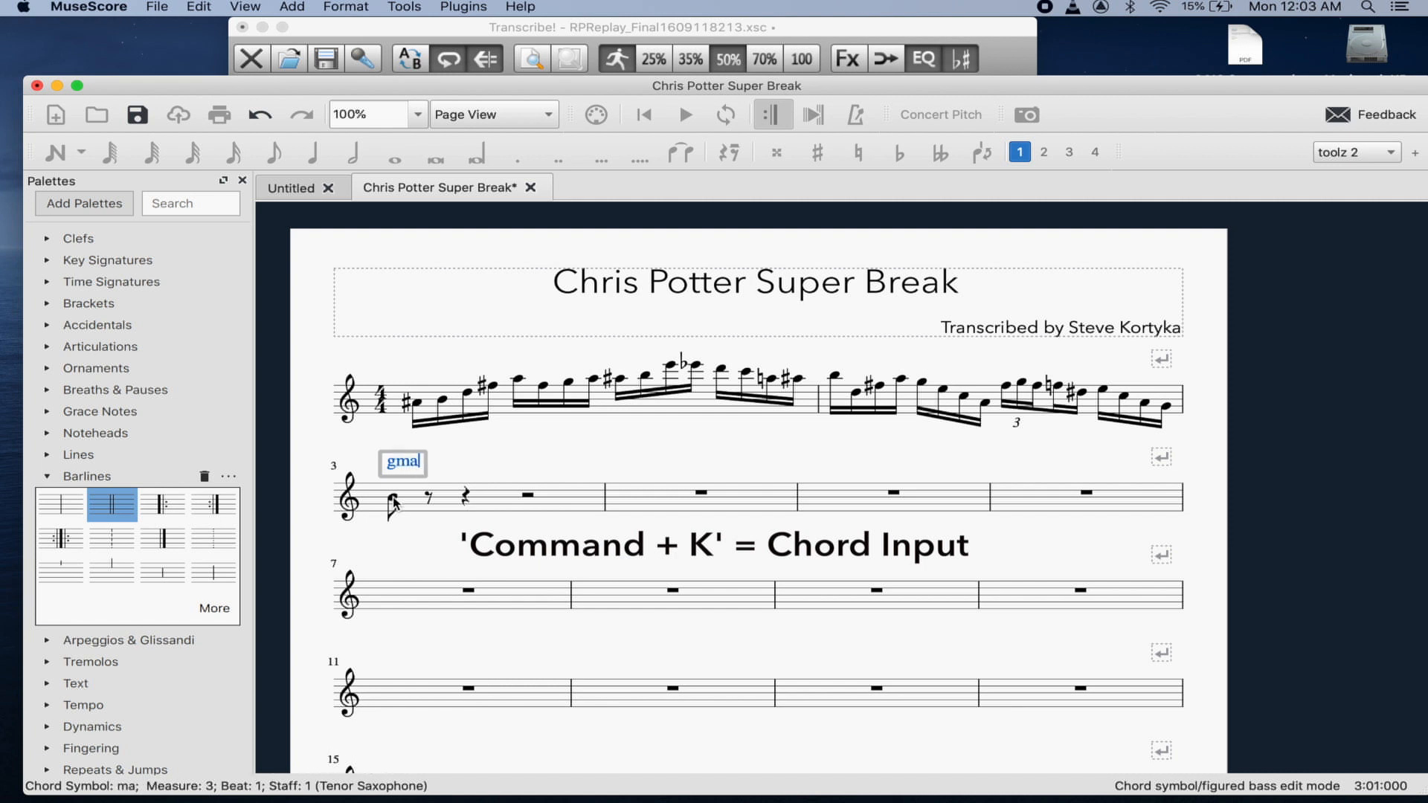
pyautogui.write('j7')
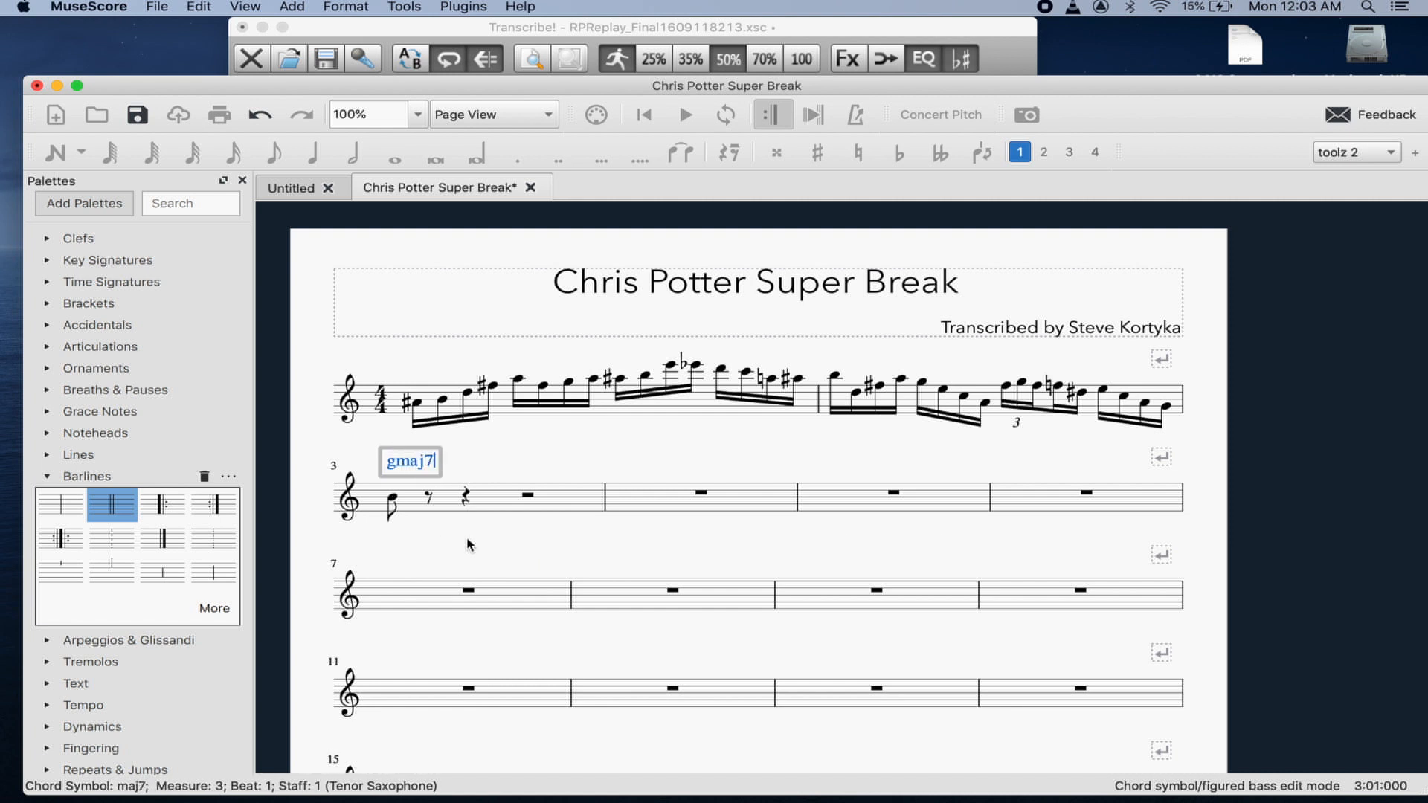
pyautogui.press('Escape')
pyautogui.click(409, 462)
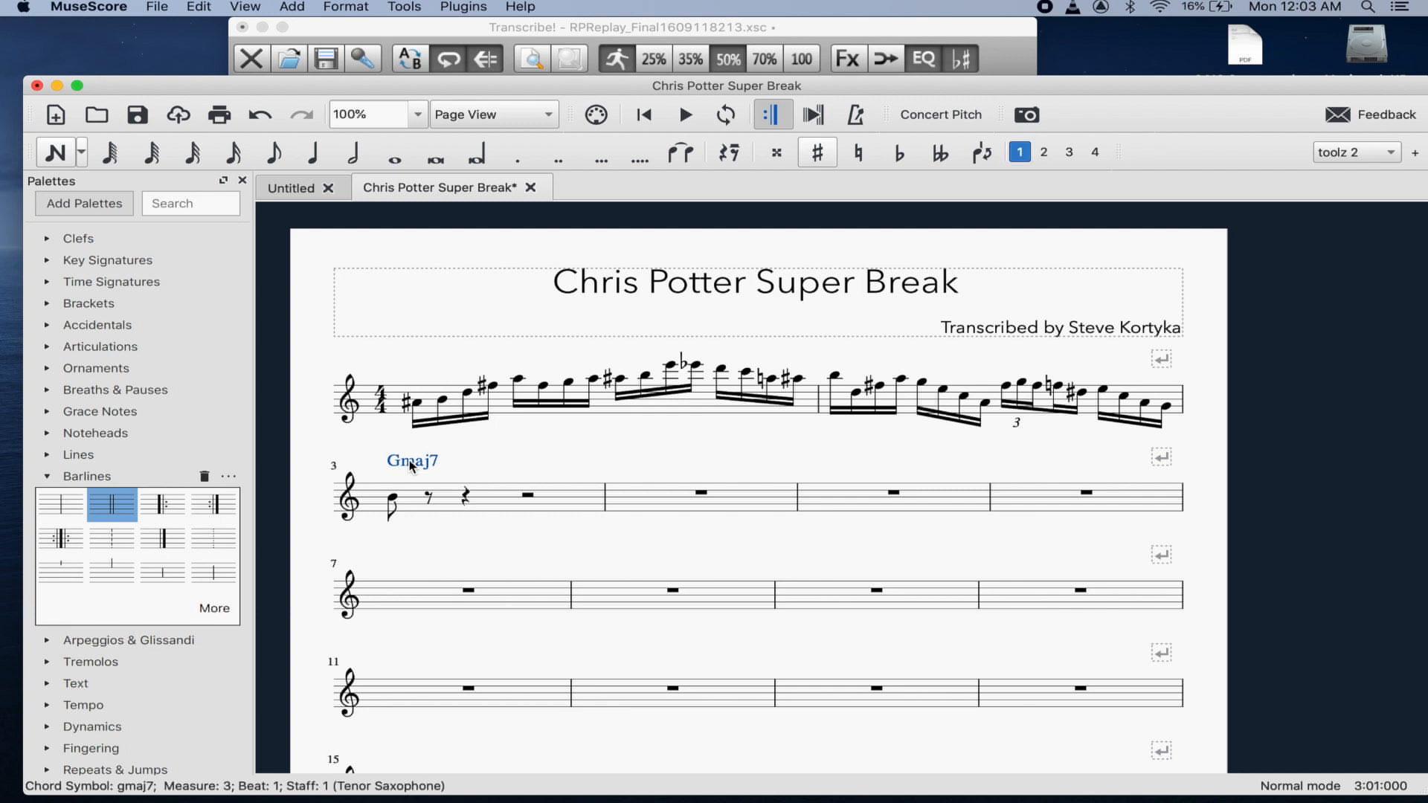
pyautogui.doubleClick(409, 461)
pyautogui.press('Escape')
pyautogui.press('Escape')
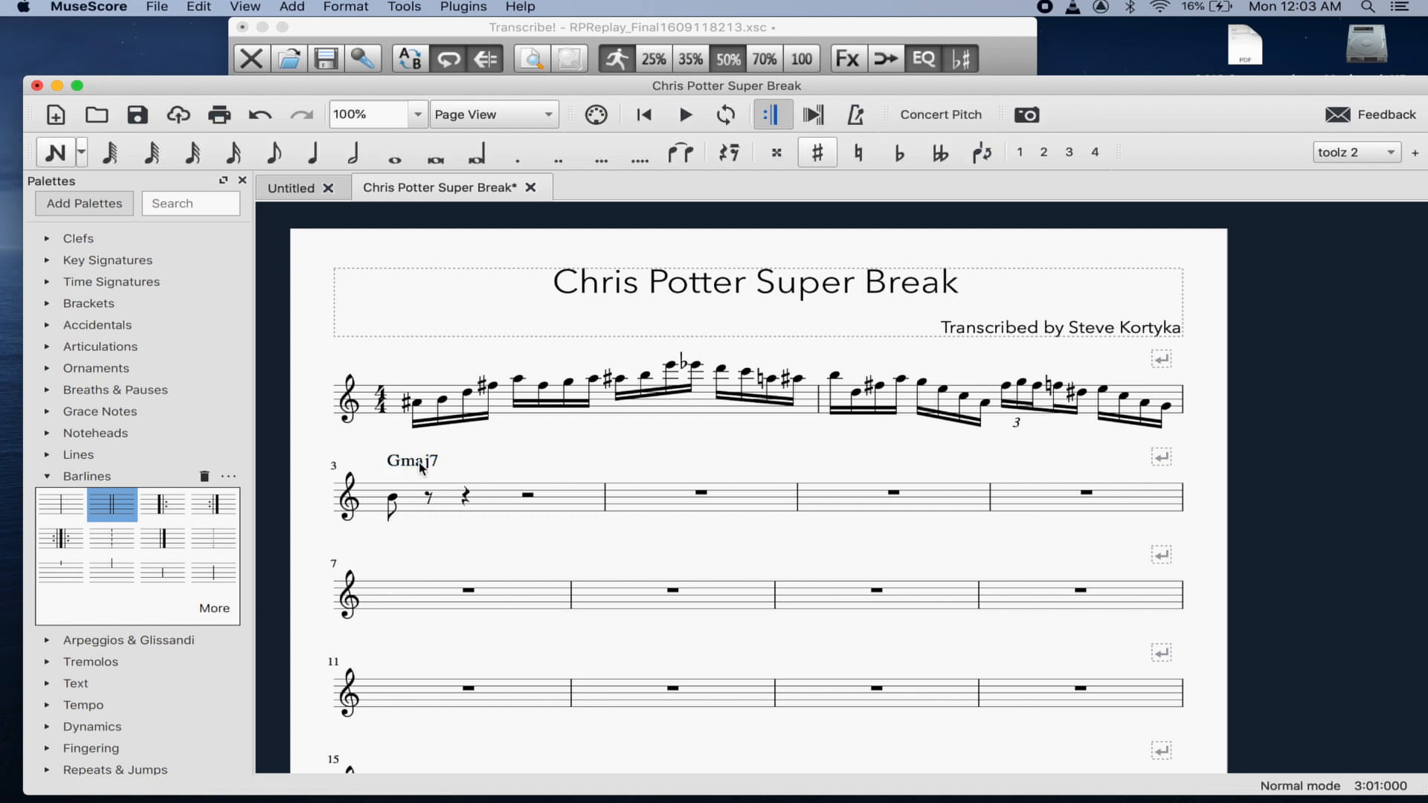
pyautogui.click(393, 503)
pyautogui.click(617, 26)
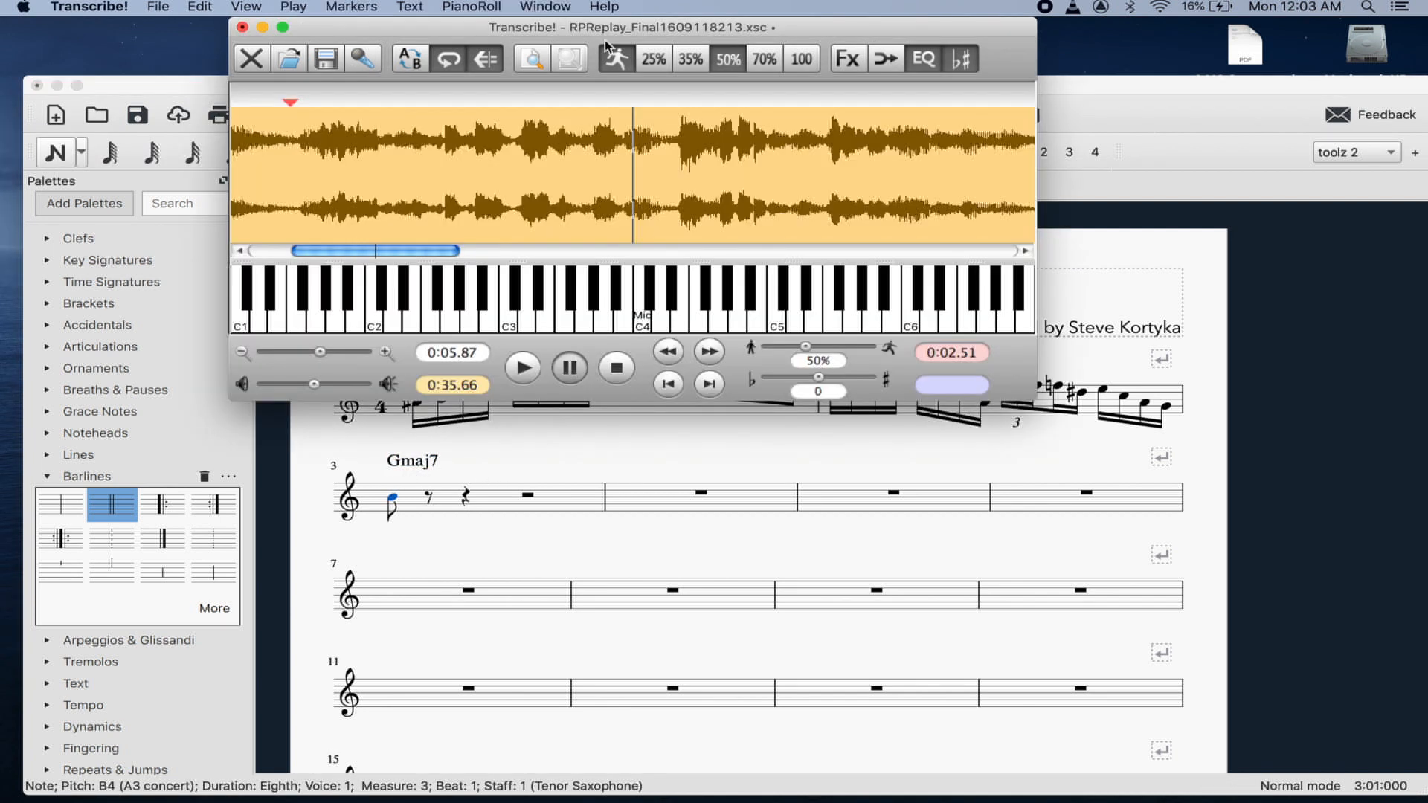
# - Replay the passage in Transcribe! from a later start point, then return to the score
pyautogui.click(524, 141)
pyautogui.press('space')
pyautogui.click(592, 138)
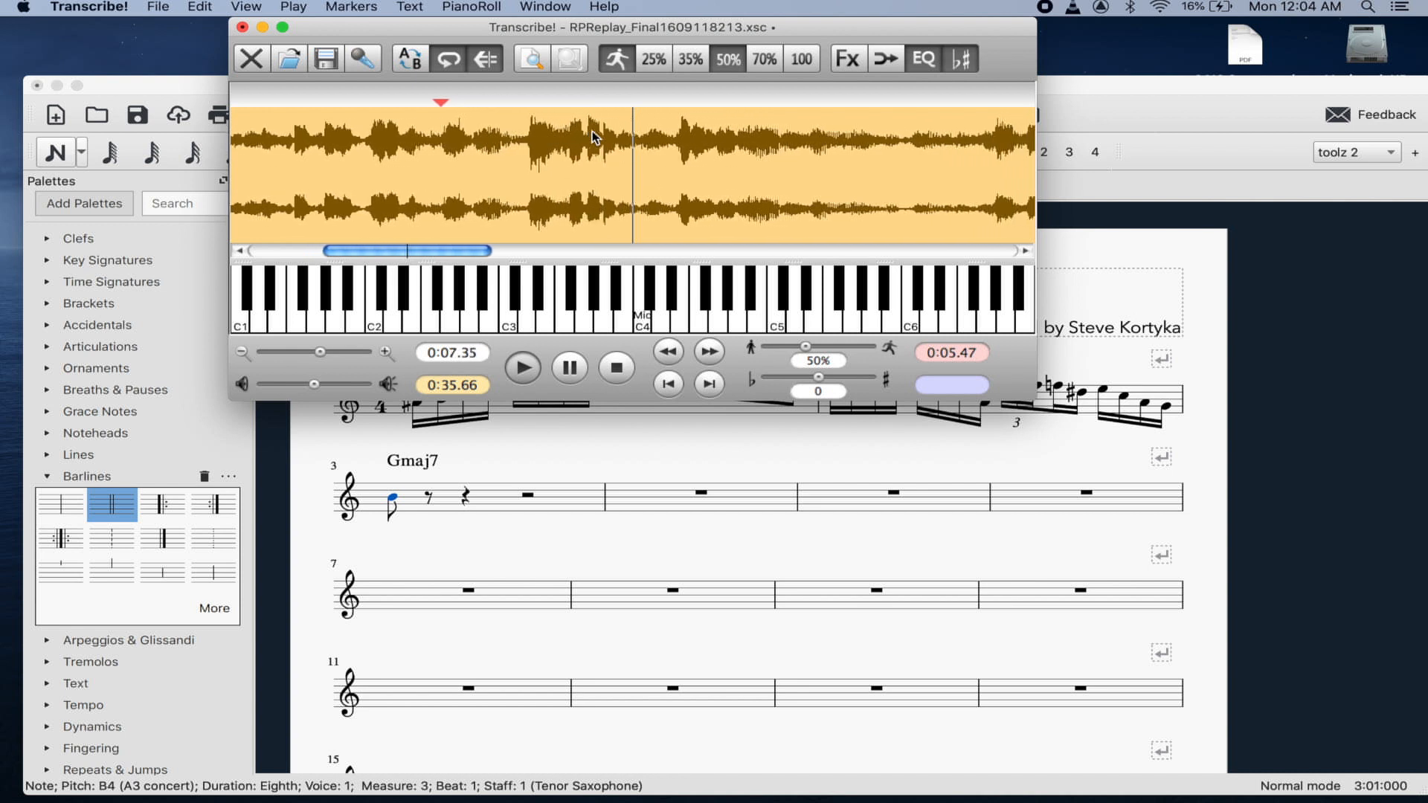
pyautogui.press('space')
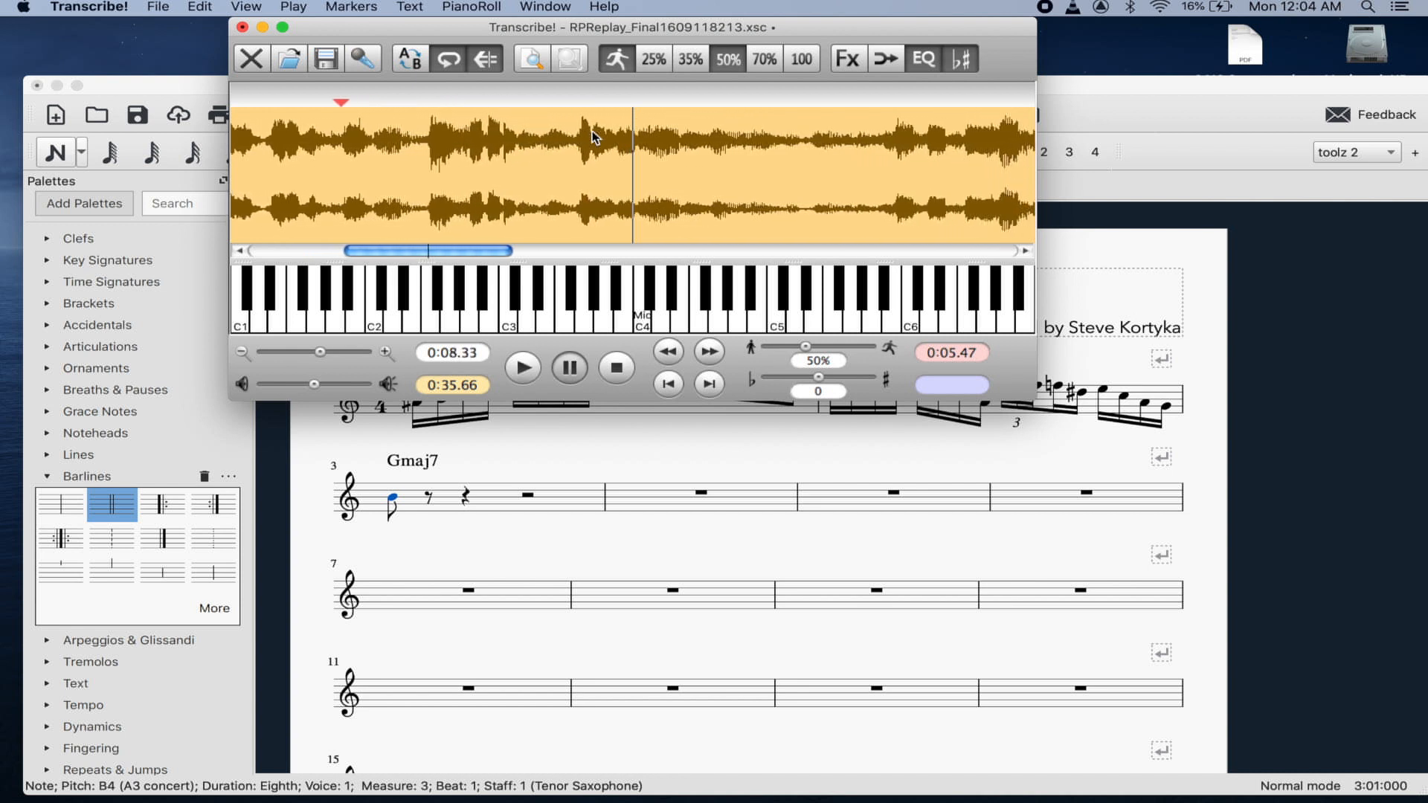
pyautogui.click(396, 504)
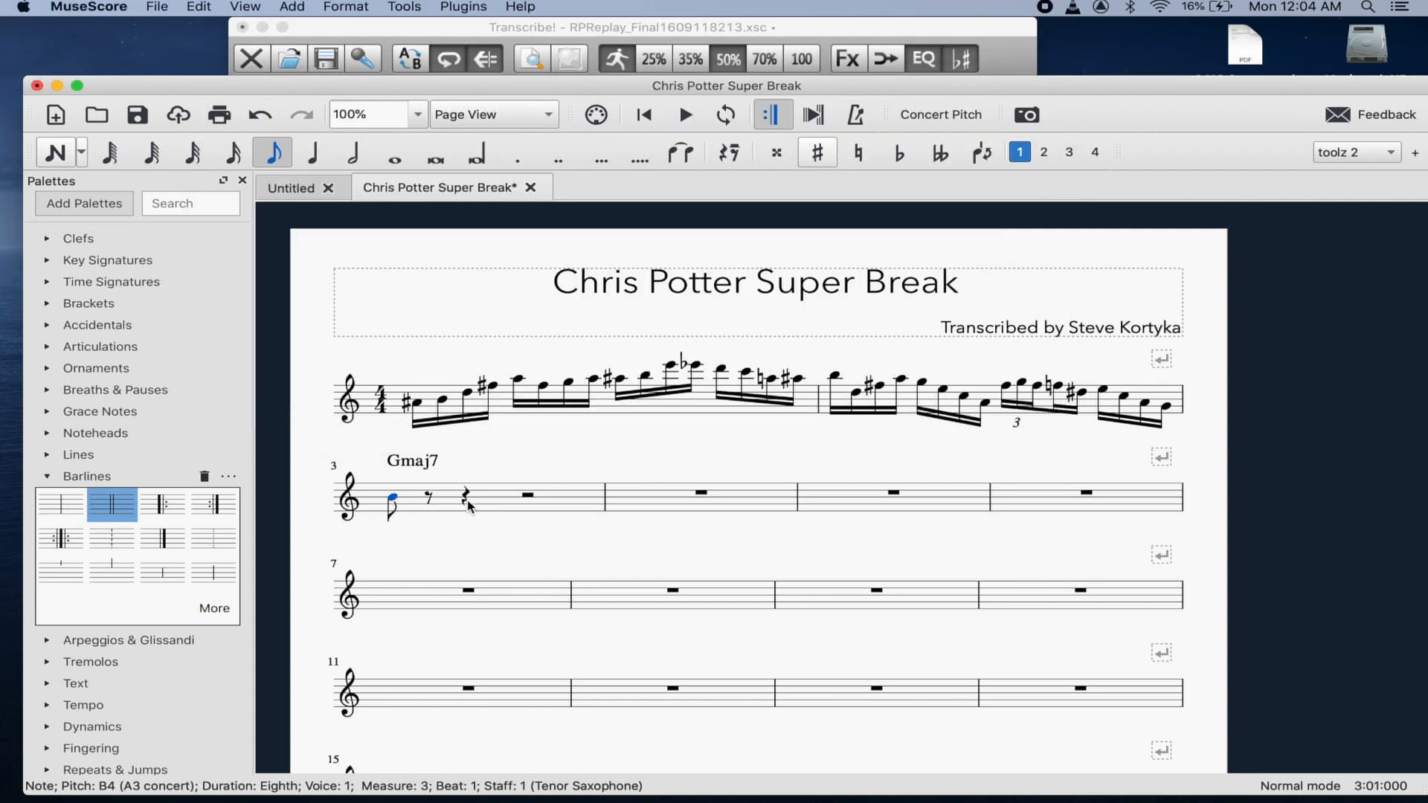
# - Split measure 3's half rest and enter an eighth-note B at beat 3.5, undoing a stray D5
pyautogui.click(528, 495)
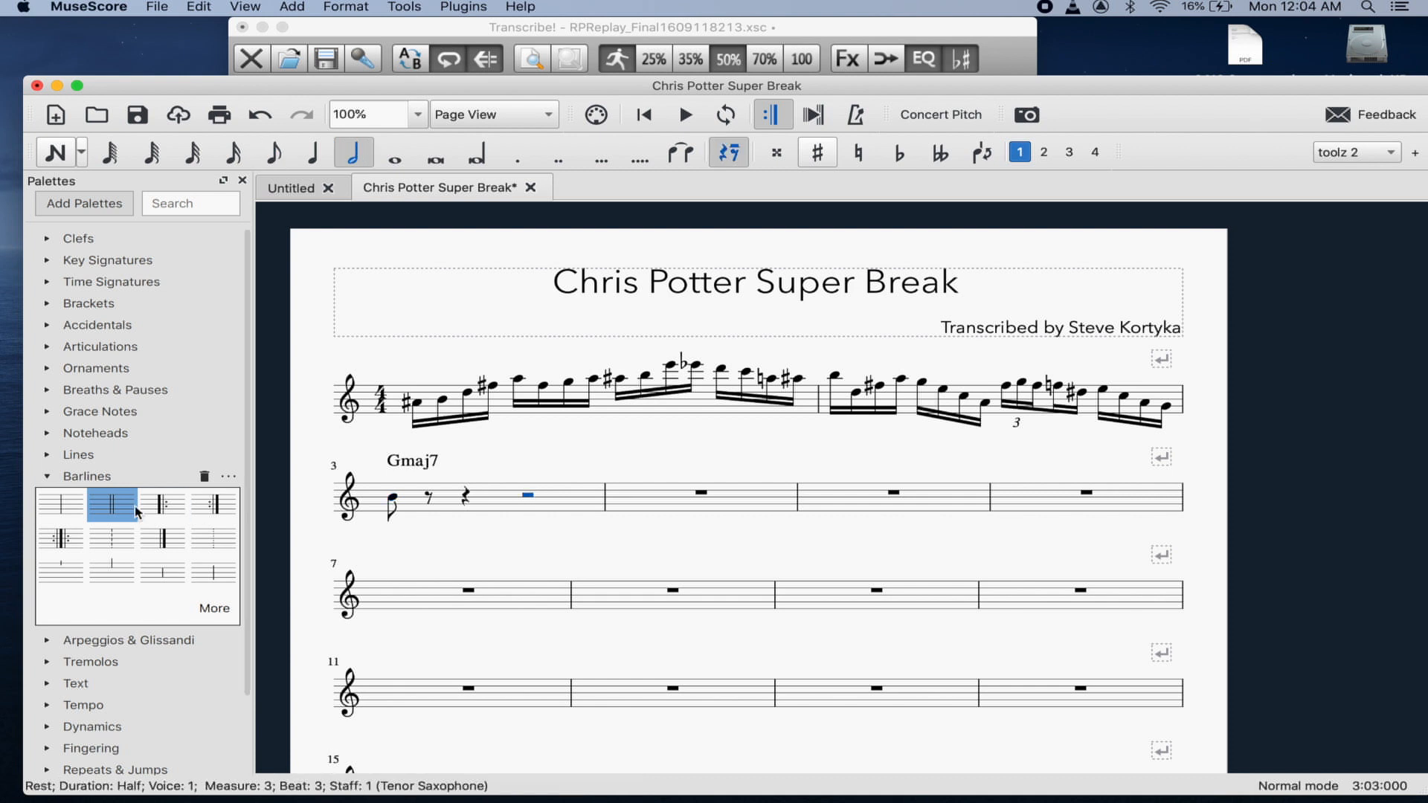
pyautogui.click(314, 159)
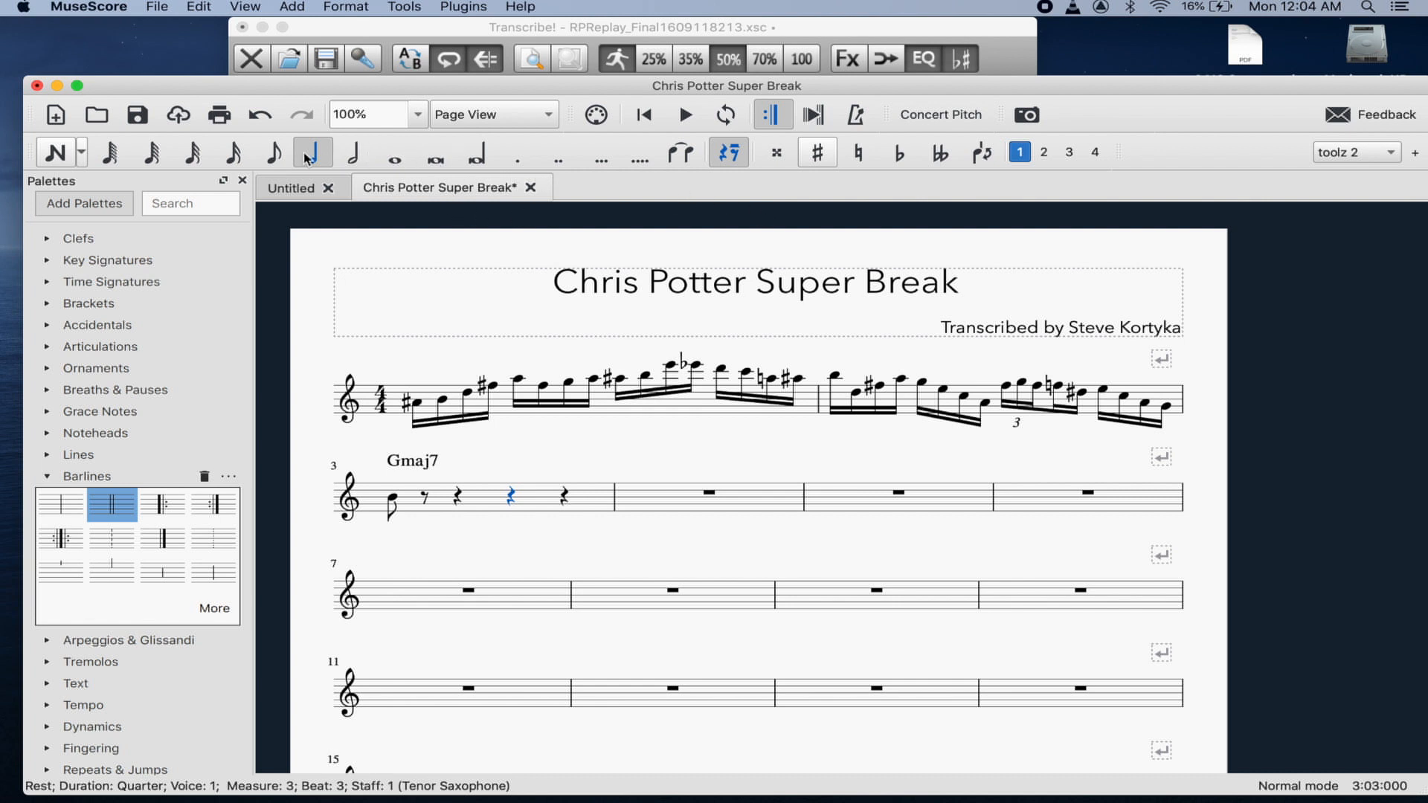
pyautogui.click(277, 154)
pyautogui.press('Right')
pyautogui.press('b')
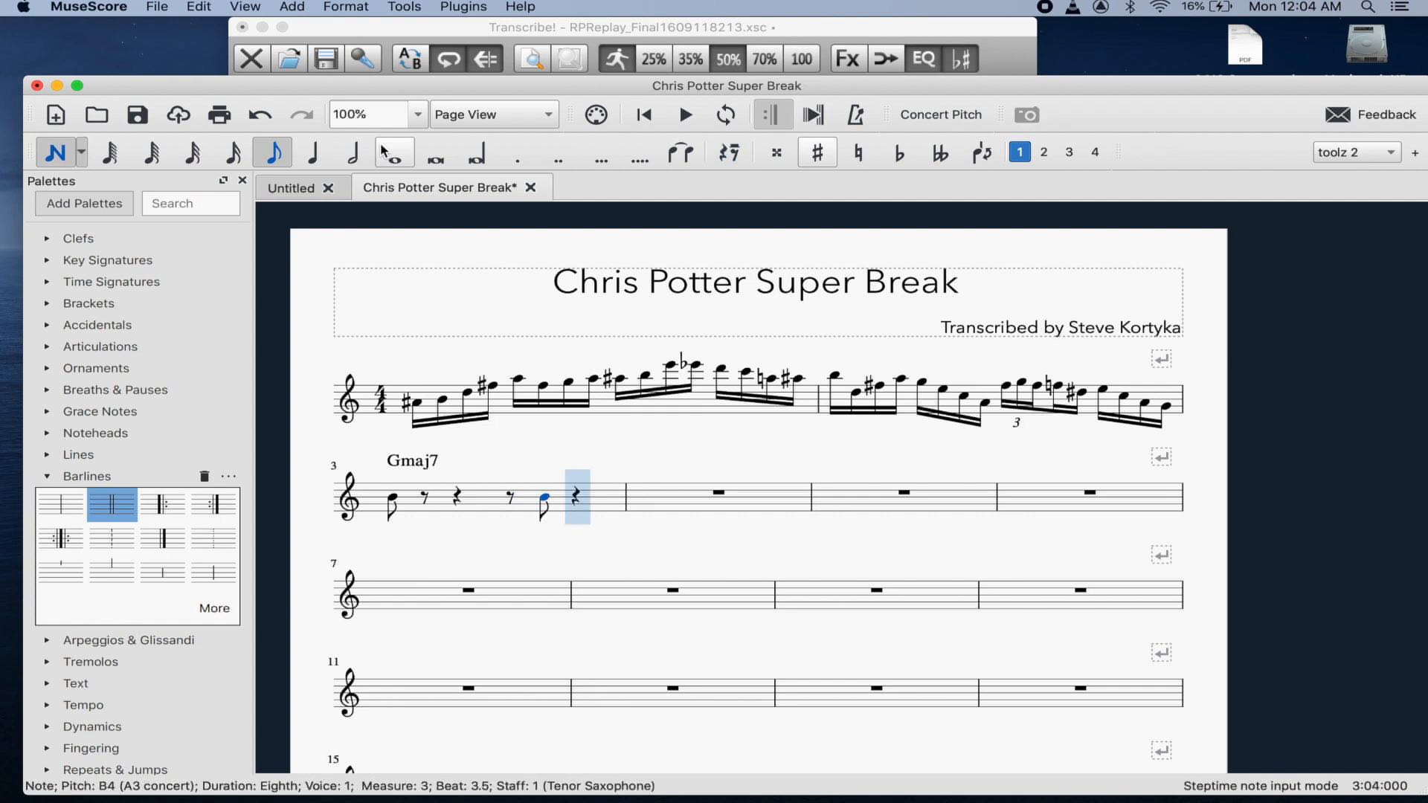
pyautogui.press('d')
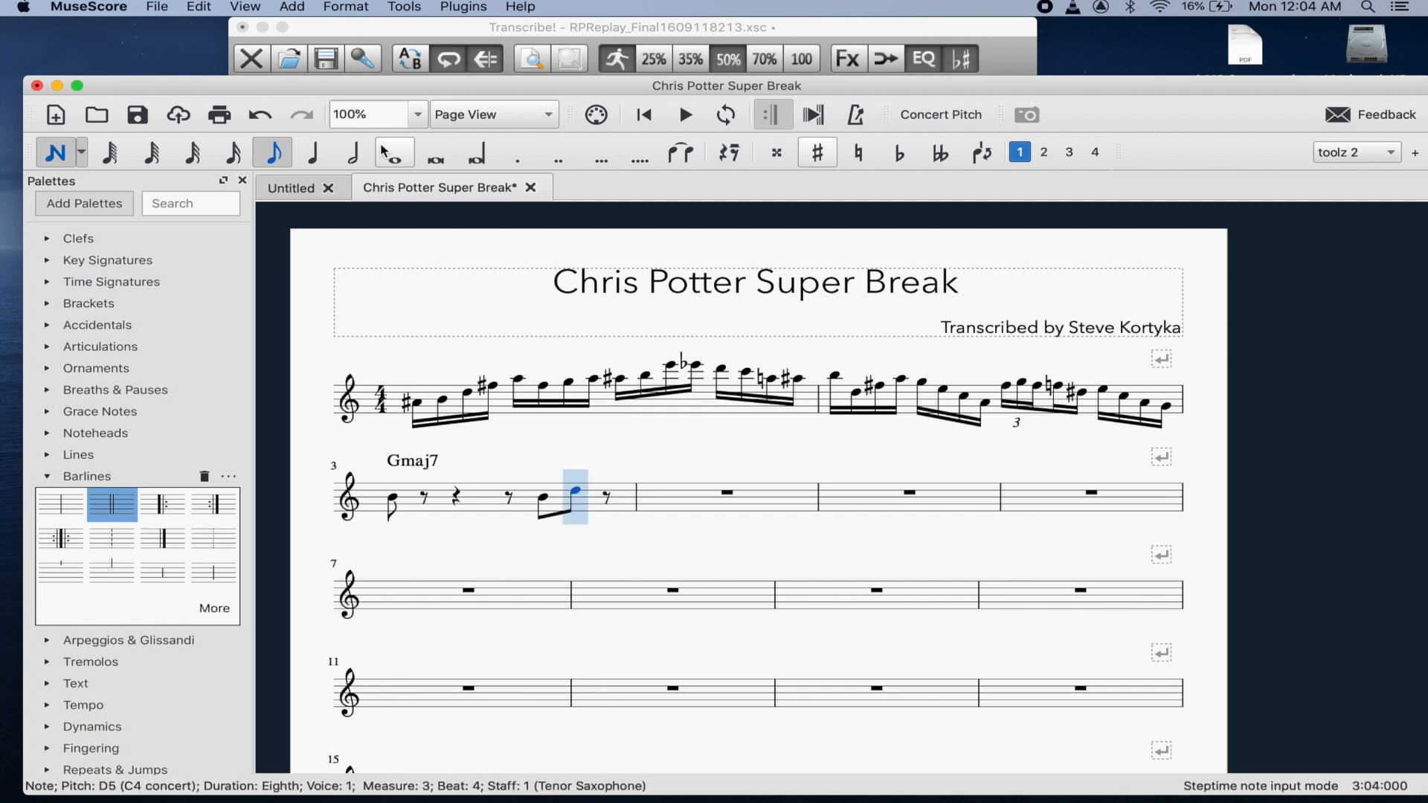
pyautogui.click(312, 153)
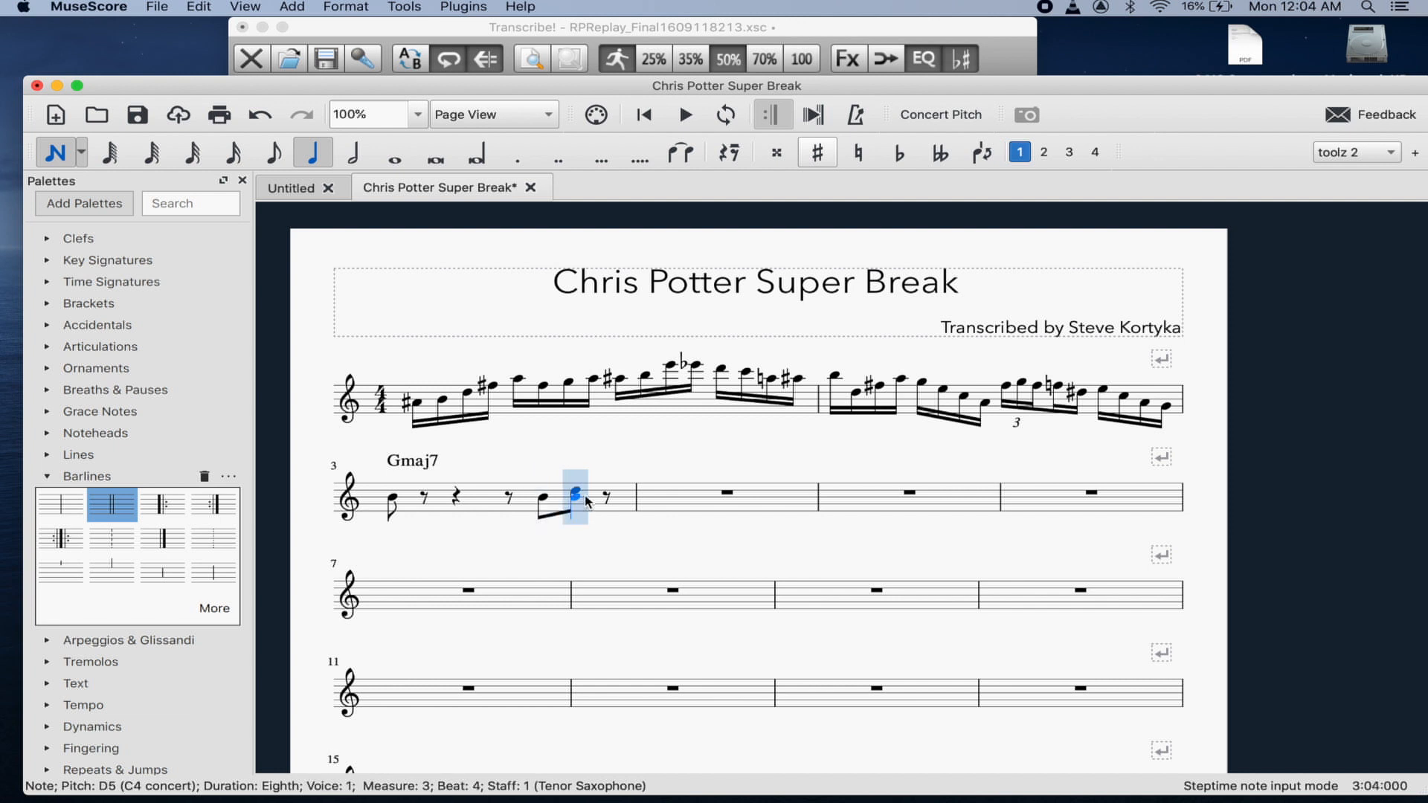
pyautogui.hotkey('ctrl', 'z')
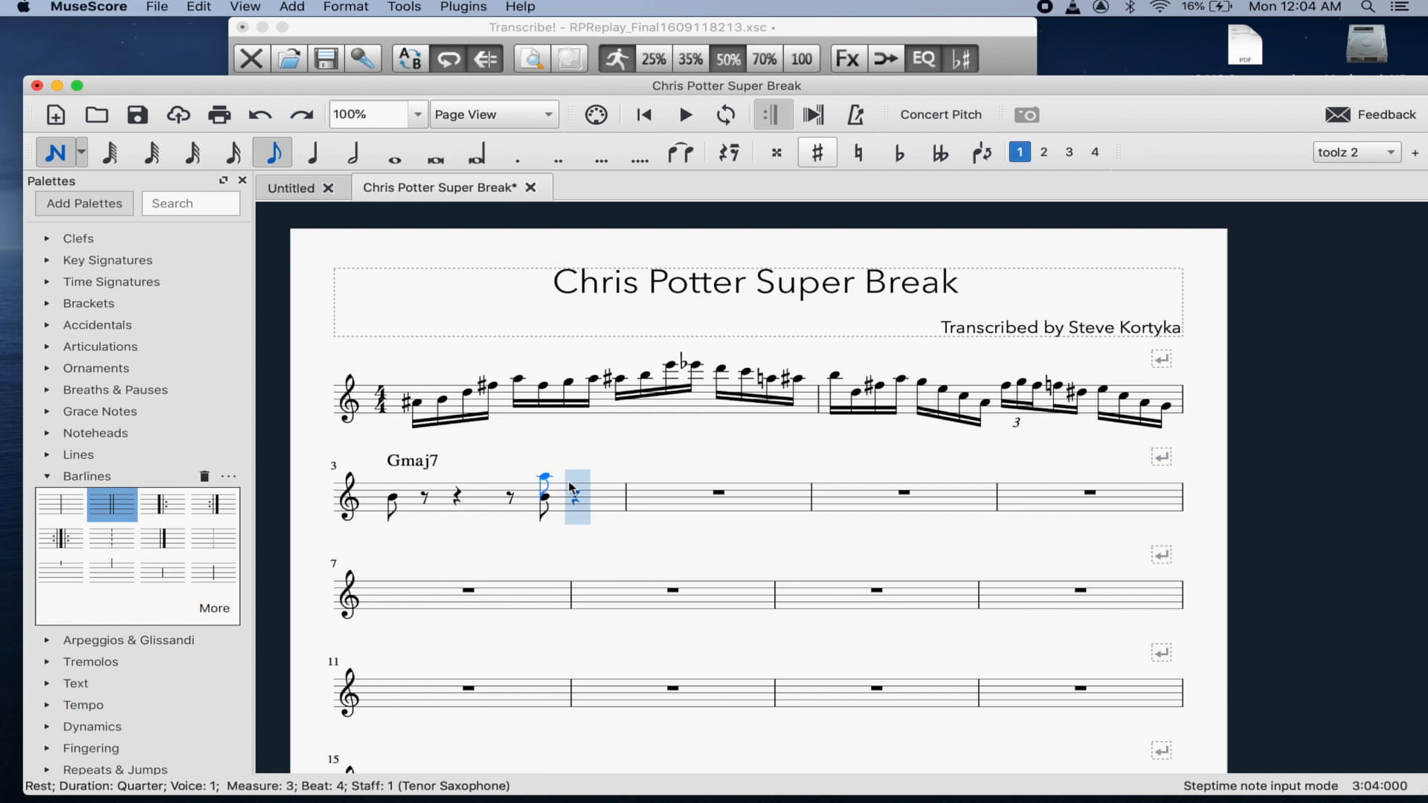
pyautogui.press('Escape')
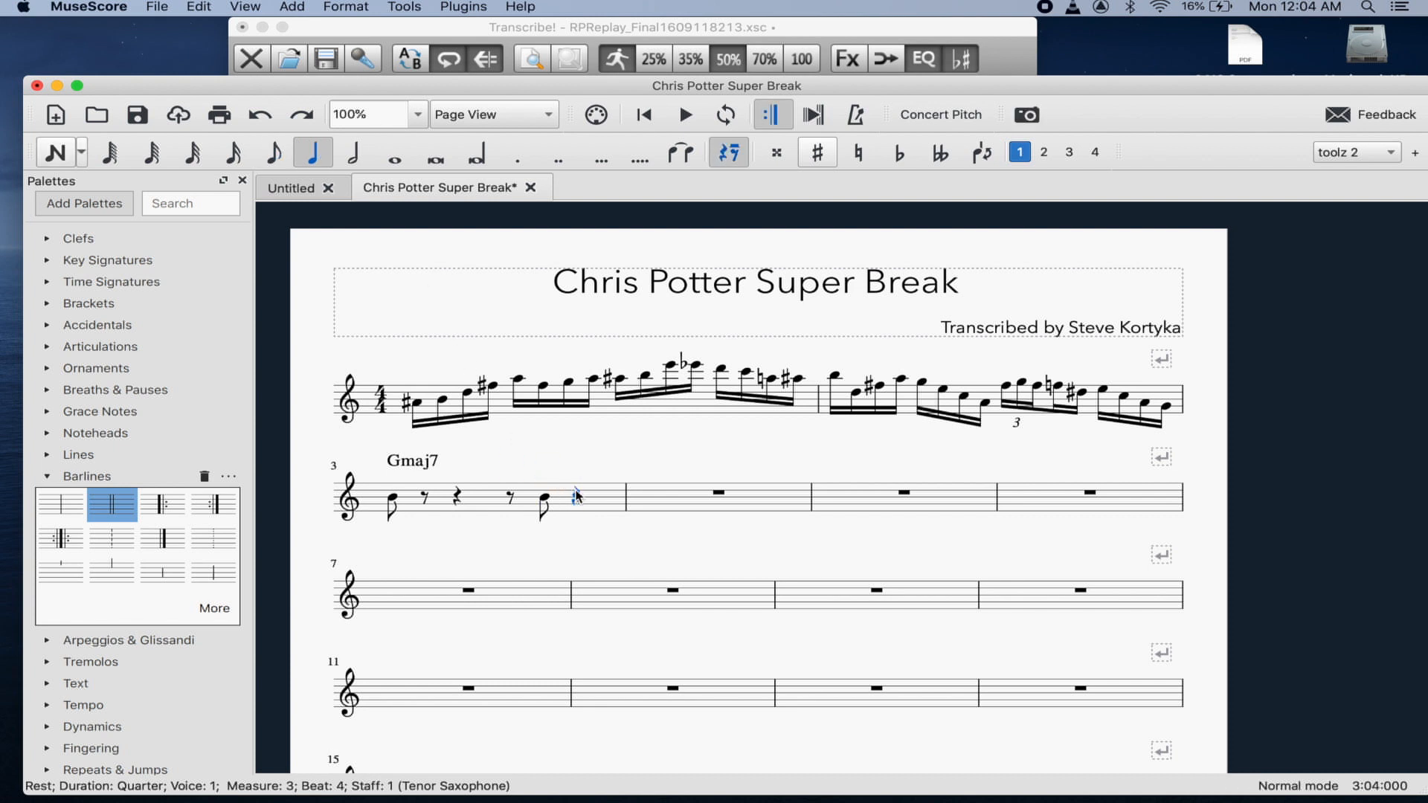
pyautogui.press('Left')
pyautogui.press('Right')
# - Make beat 4 an eighth triplet of C5, F#5, A5, then start measure 4 with a G5 eighth
pyautogui.hotkey('ctrl', '3')
pyautogui.press('Right')
pyautogui.press('Right')
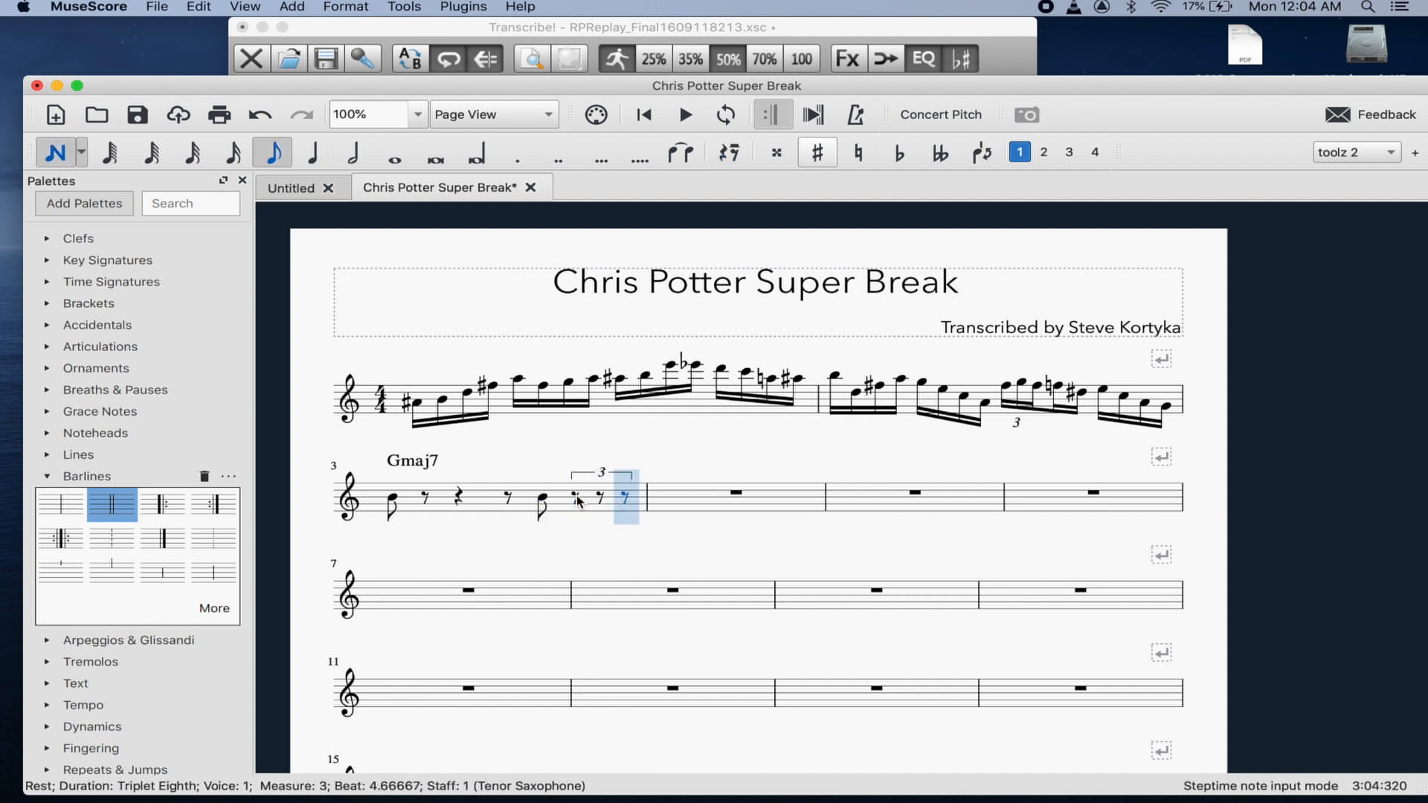
pyautogui.press('Left')
pyautogui.press('Left')
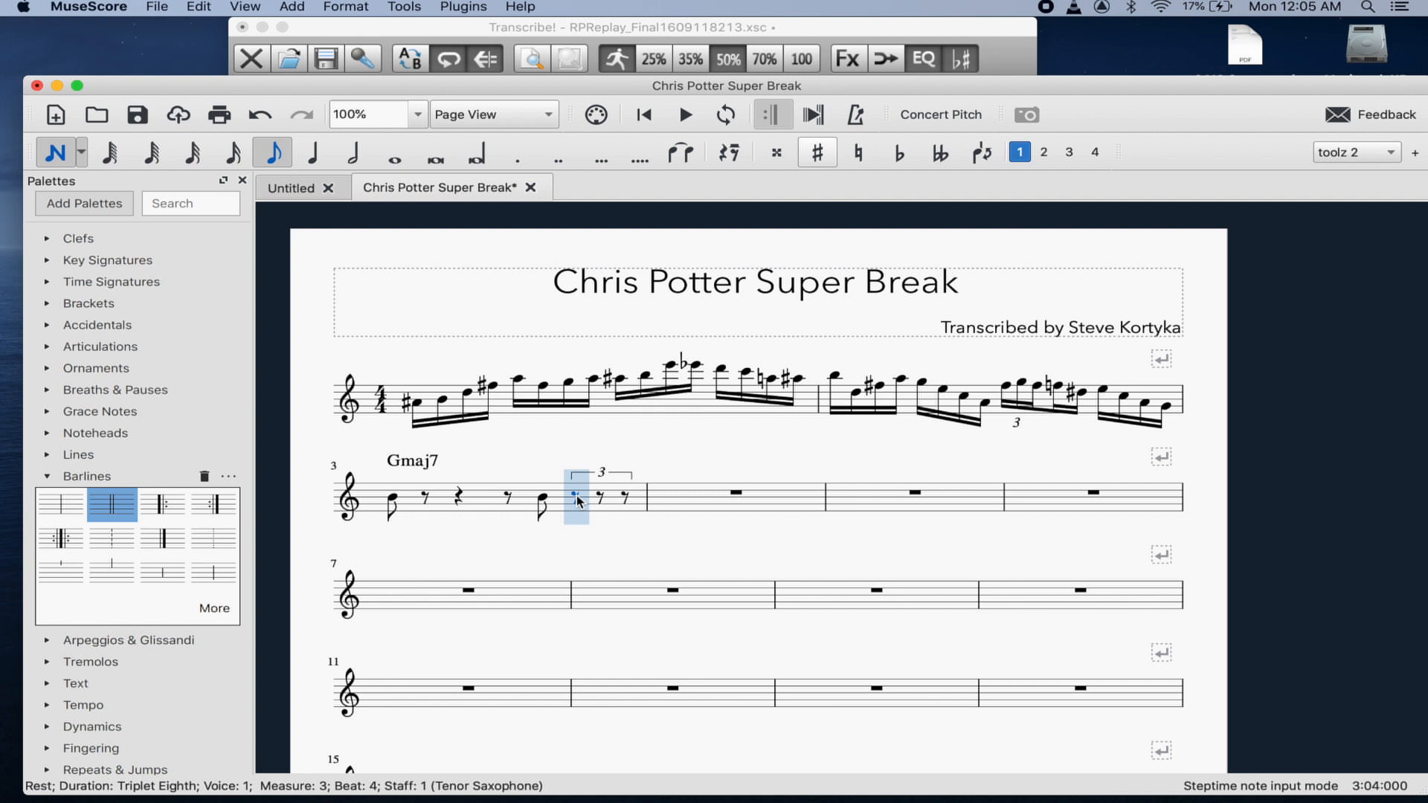
pyautogui.press('c')
pyautogui.press('f')
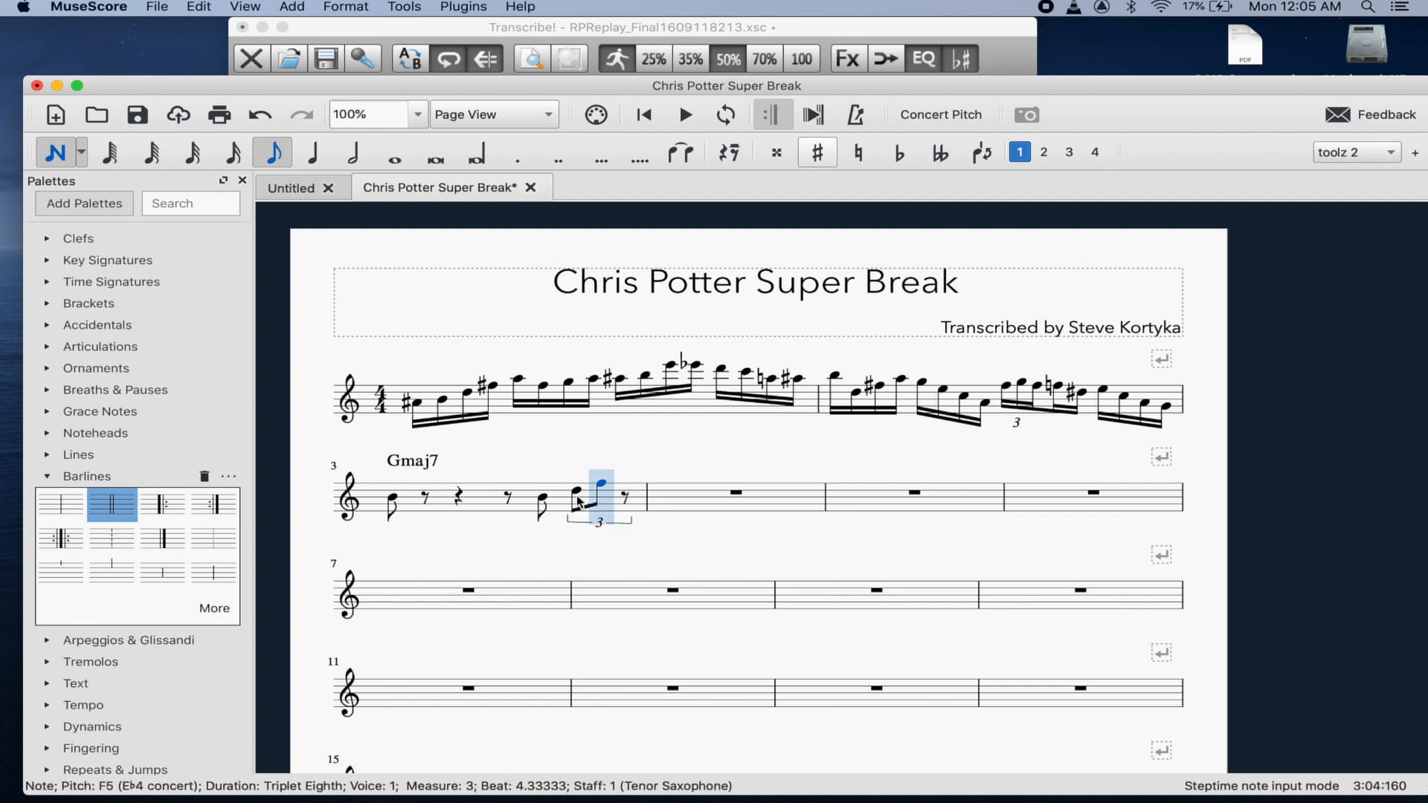
pyautogui.press('Up')
pyautogui.press('a')
pyautogui.press('g')
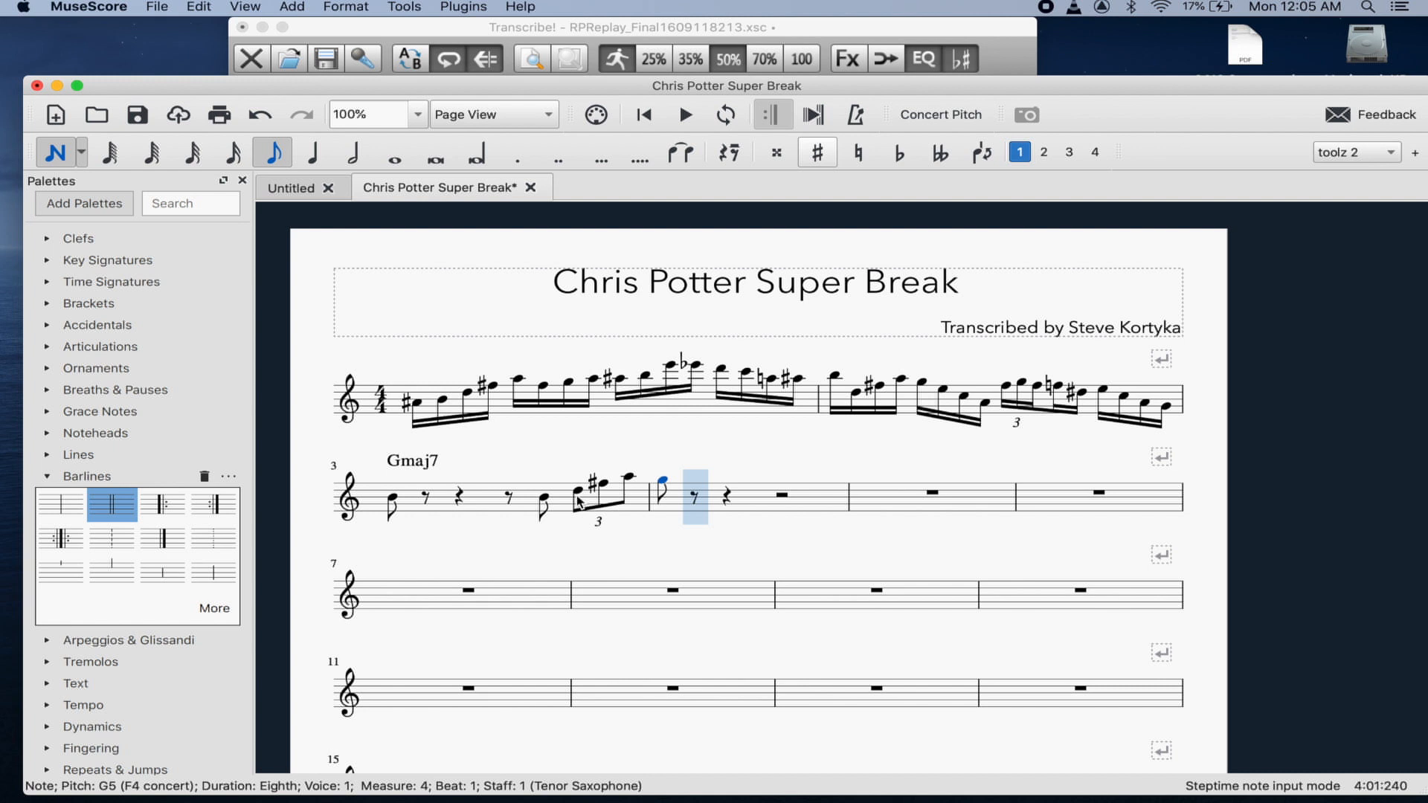
# - After replaying the passage, raise the pitches of measure 3's eighth note and first triplet note
pyautogui.click(591, 30)
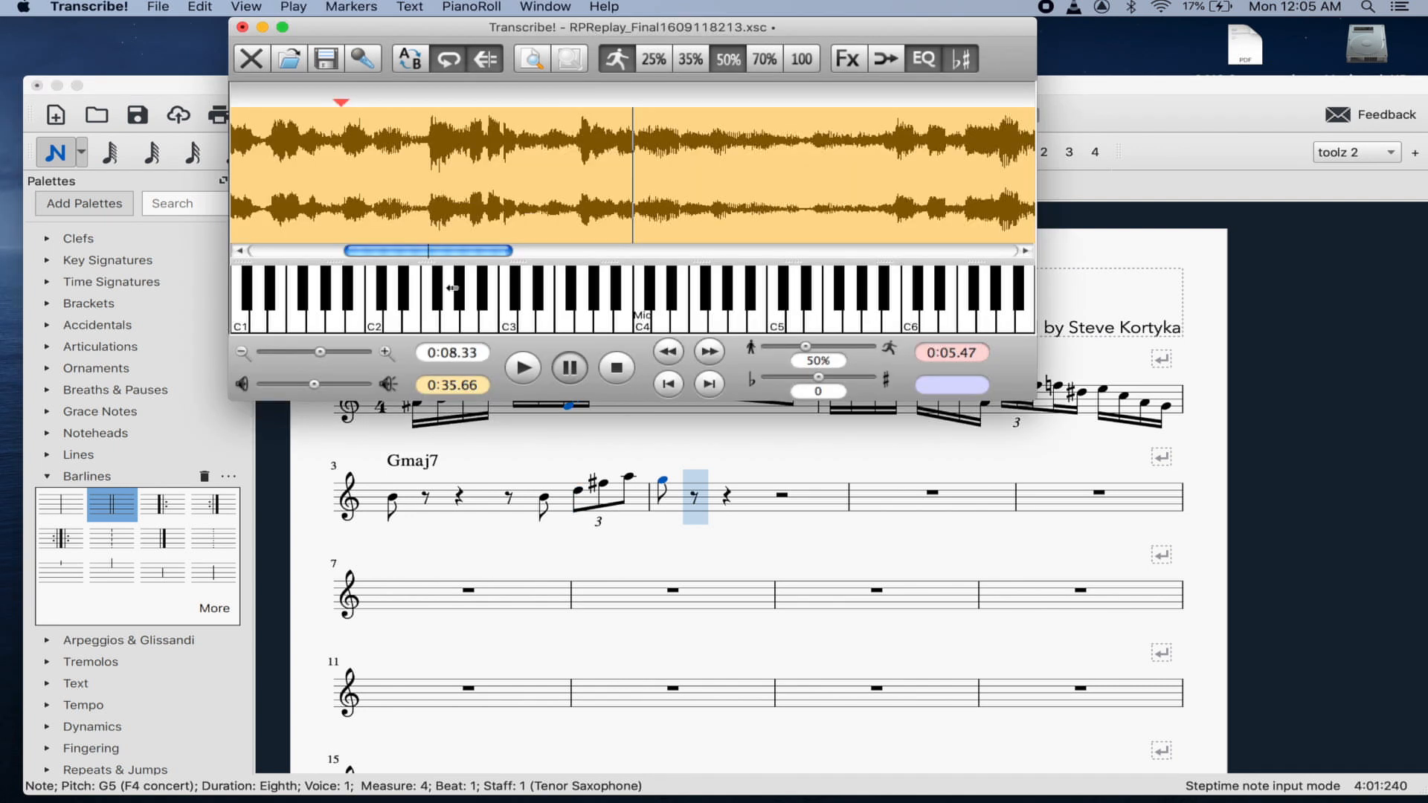
pyautogui.press('space')
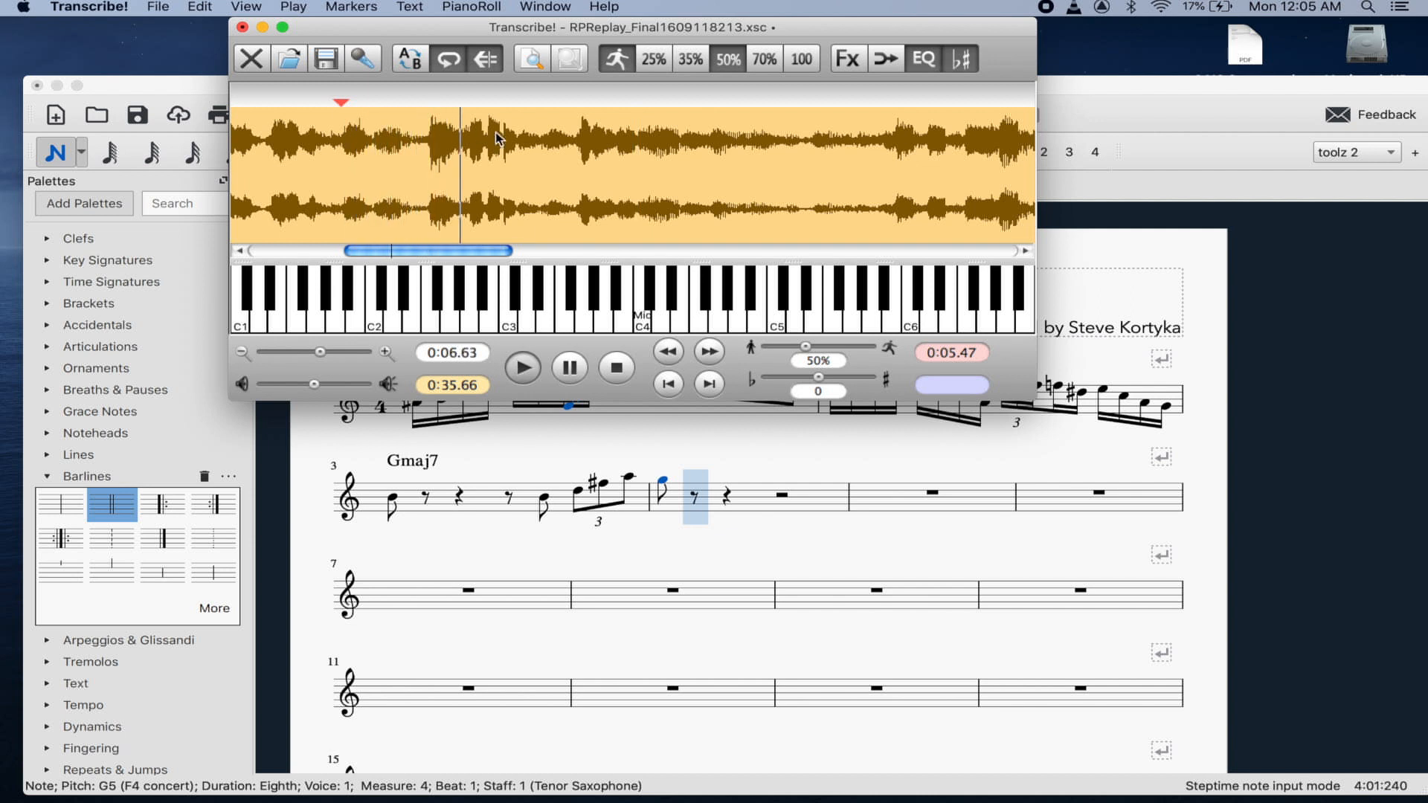
pyautogui.click(547, 504)
pyautogui.press('Right')
pyautogui.press('Right')
pyautogui.press('Right')
pyautogui.press('Left')
pyautogui.press('Left')
pyautogui.press('Left')
pyautogui.press('Left')
pyautogui.press('Right')
pyautogui.press('Up')
pyautogui.press('Up')
pyautogui.press('Up')
pyautogui.press('Right')
pyautogui.press('Up')
pyautogui.press('Up')
pyautogui.press('Right')
pyautogui.press('Right')
pyautogui.press('Right')
pyautogui.press('Right')
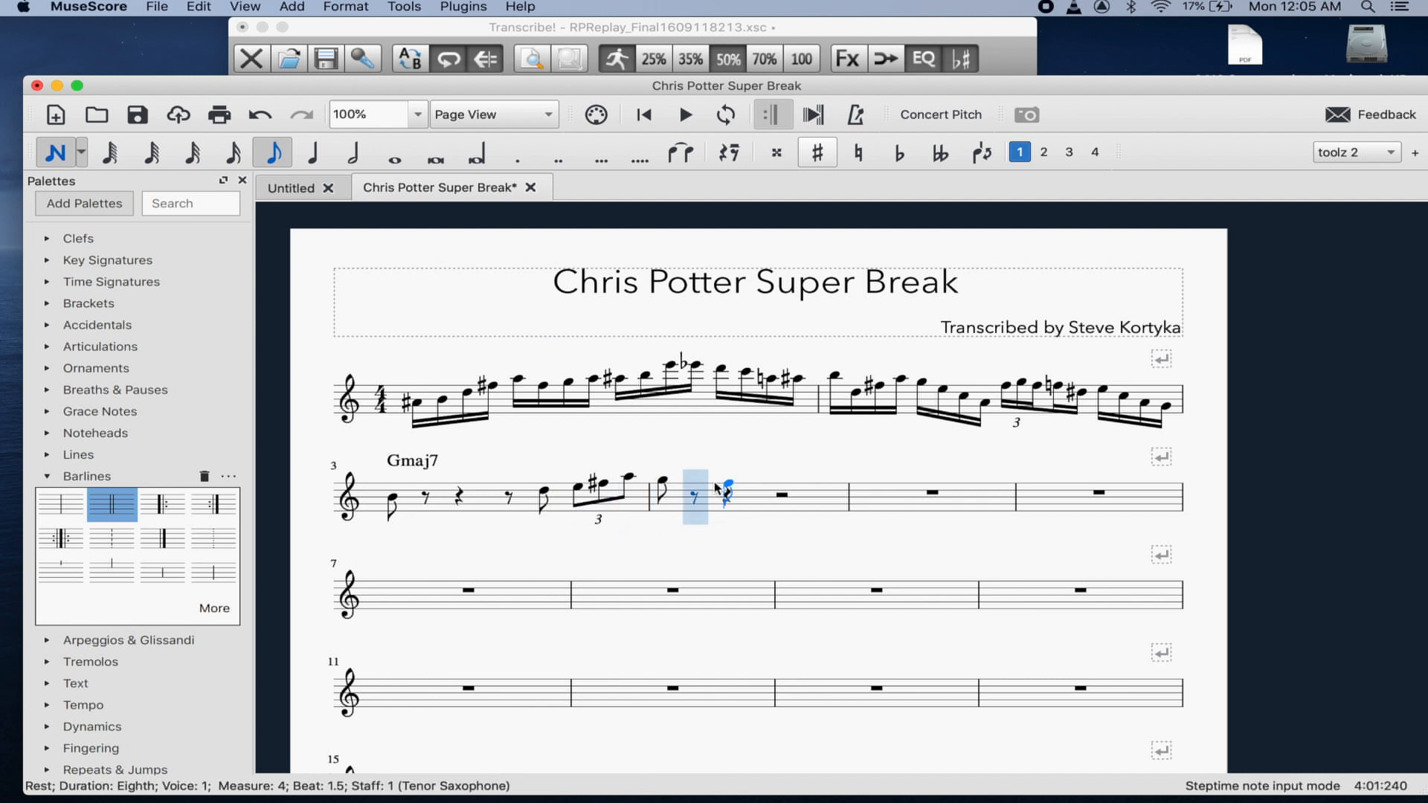
pyautogui.press('Left')
# - Play and pause the recording in Transcribe!, then return to the score after G5
pyautogui.click(650, 30)
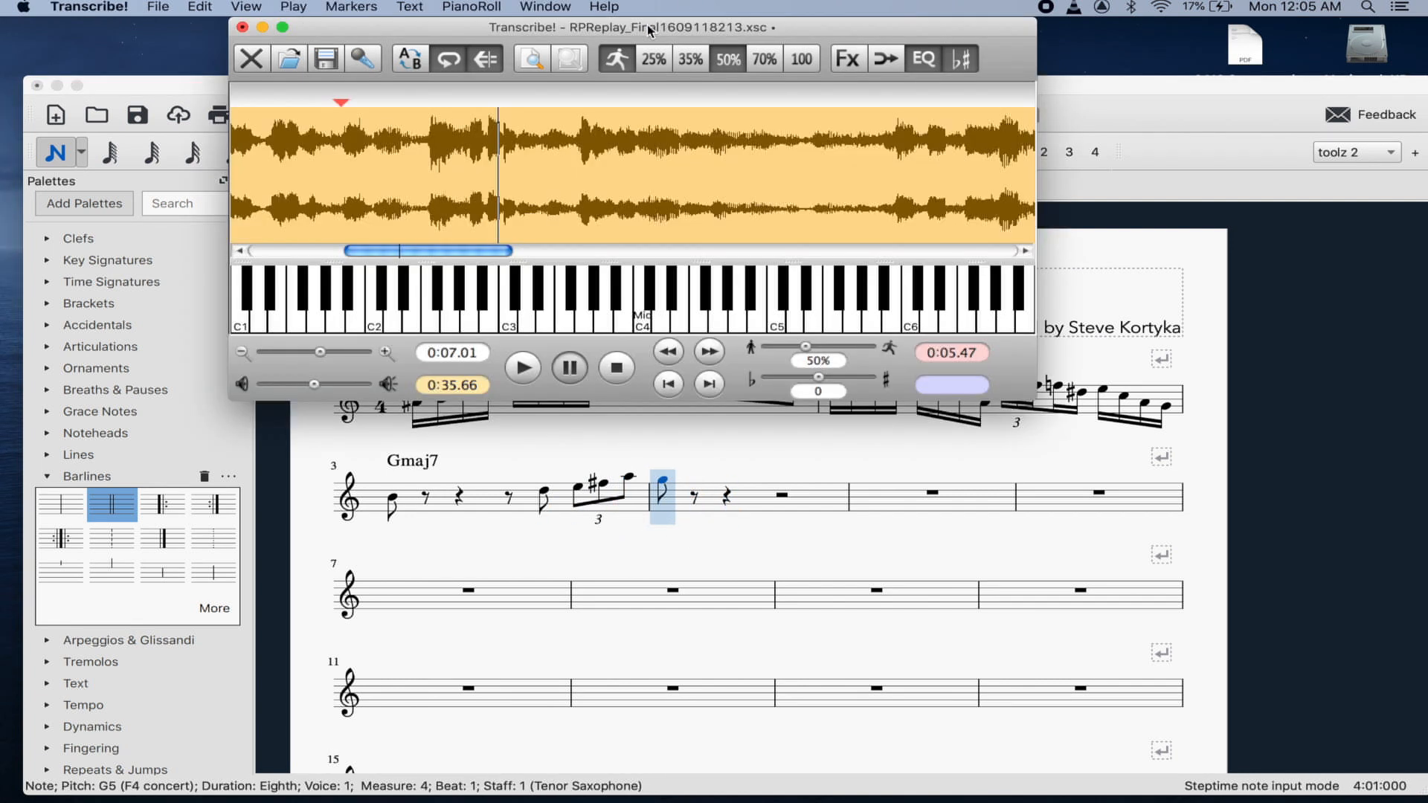
pyautogui.press('space')
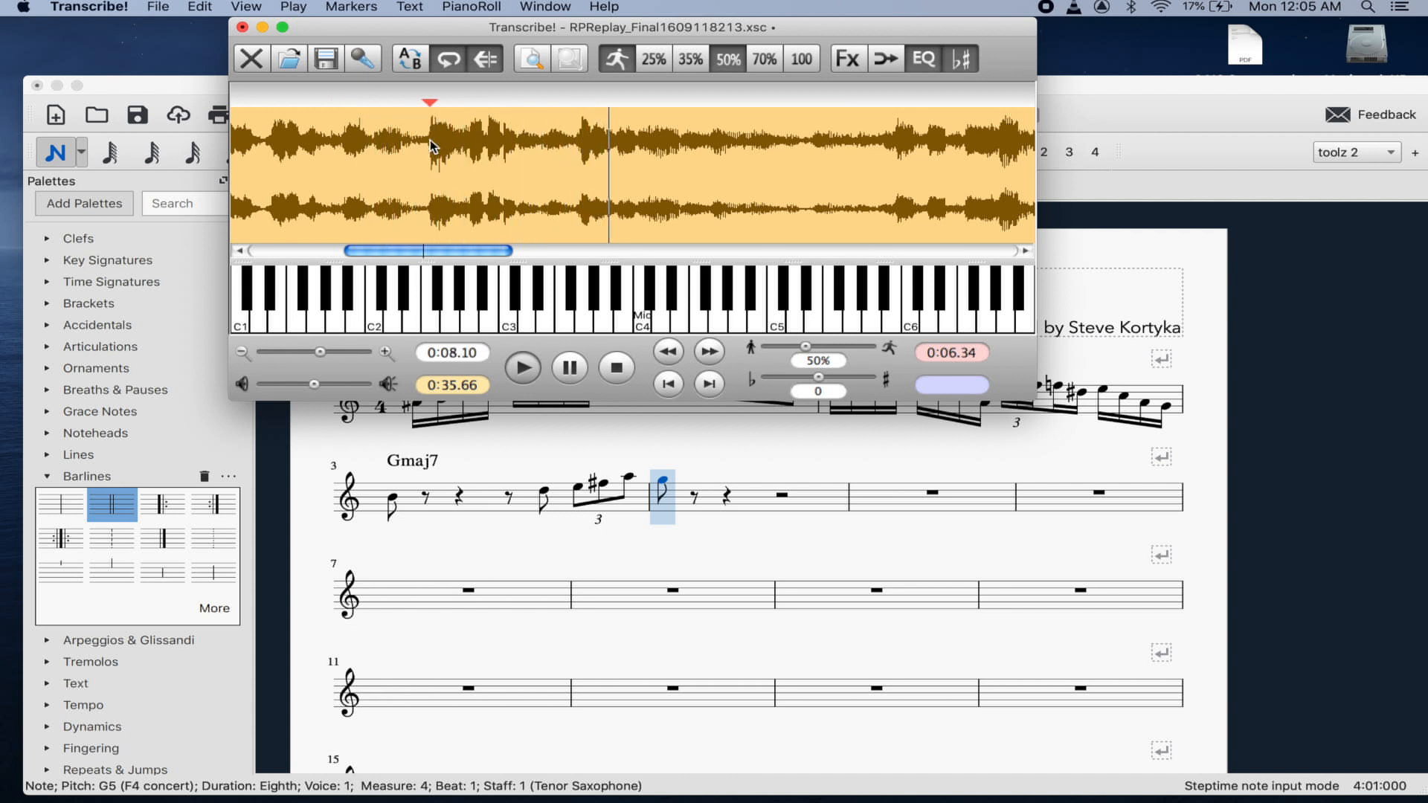
pyautogui.press('space')
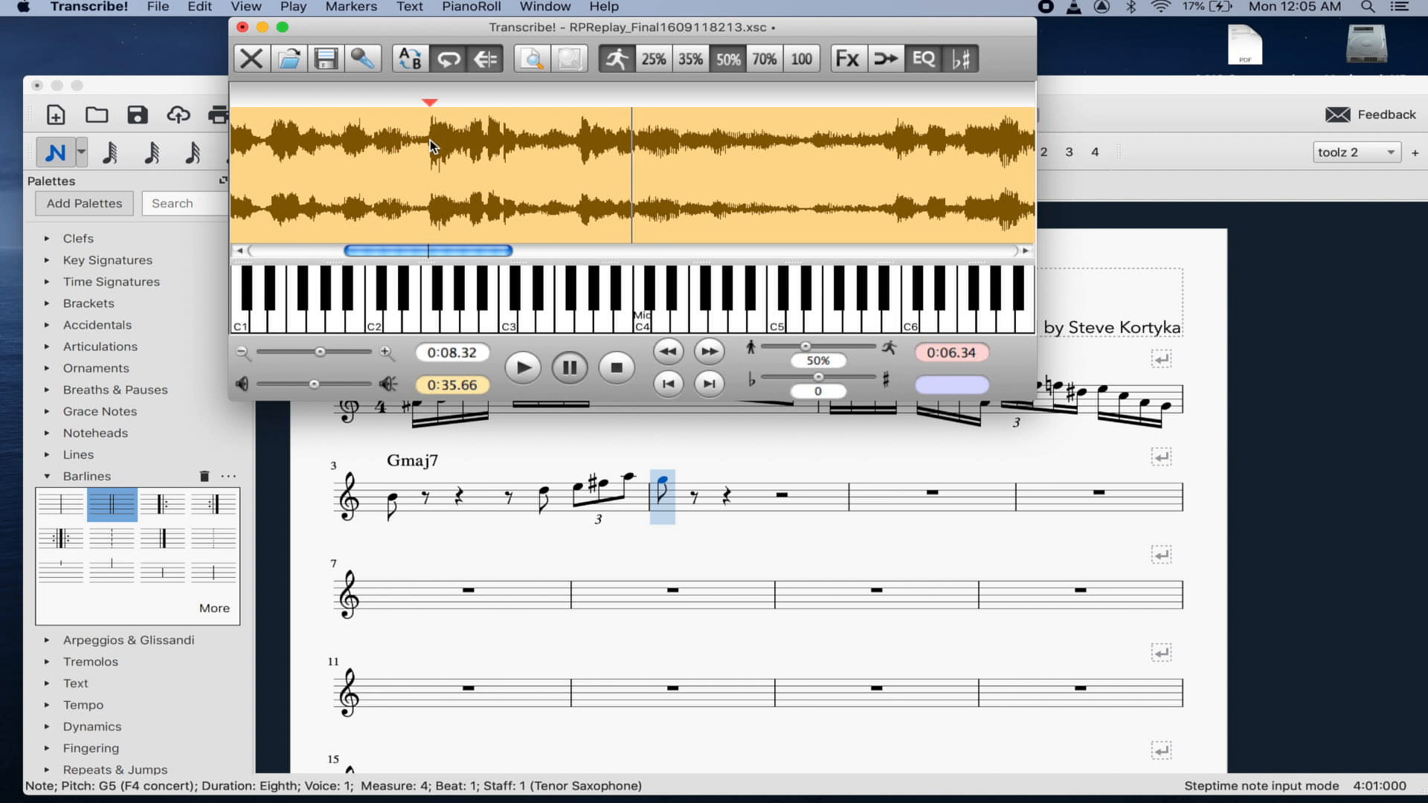
pyautogui.click(665, 485)
# - Enter eighths E5, C5, A4, B♭4, D♭5 and F♯5 in measure 4
pyautogui.press('e')
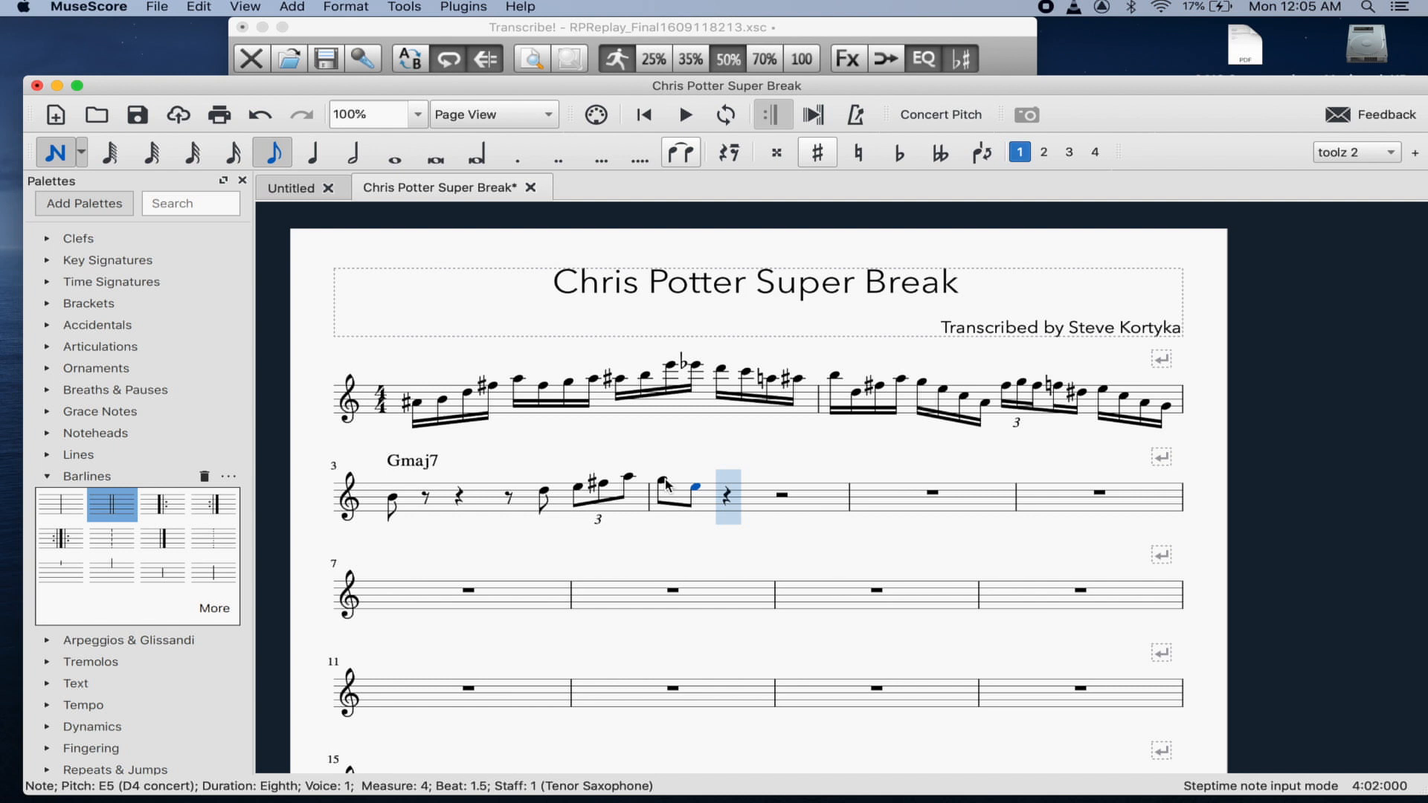
pyautogui.press('c')
pyautogui.press('a')
pyautogui.press('b')
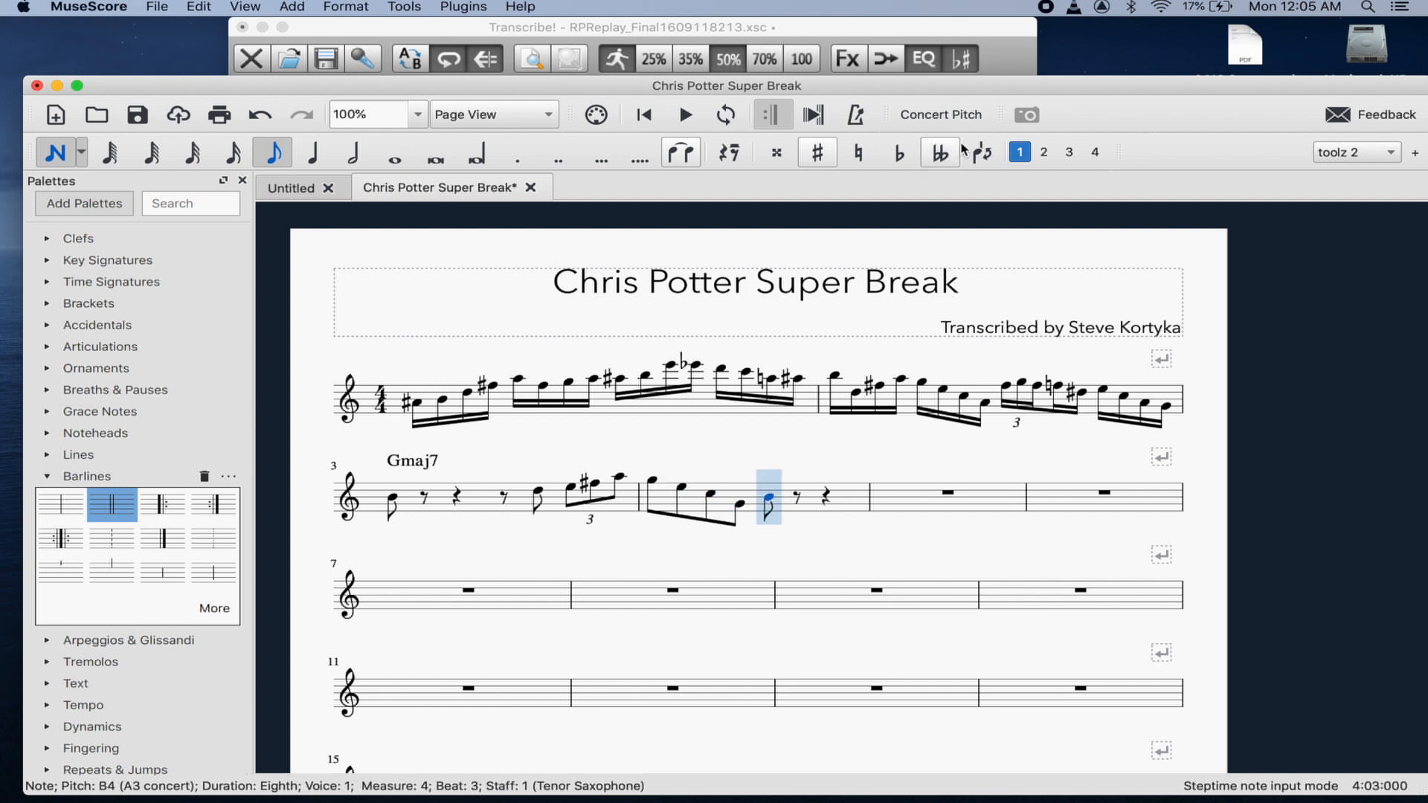
pyautogui.click(909, 157)
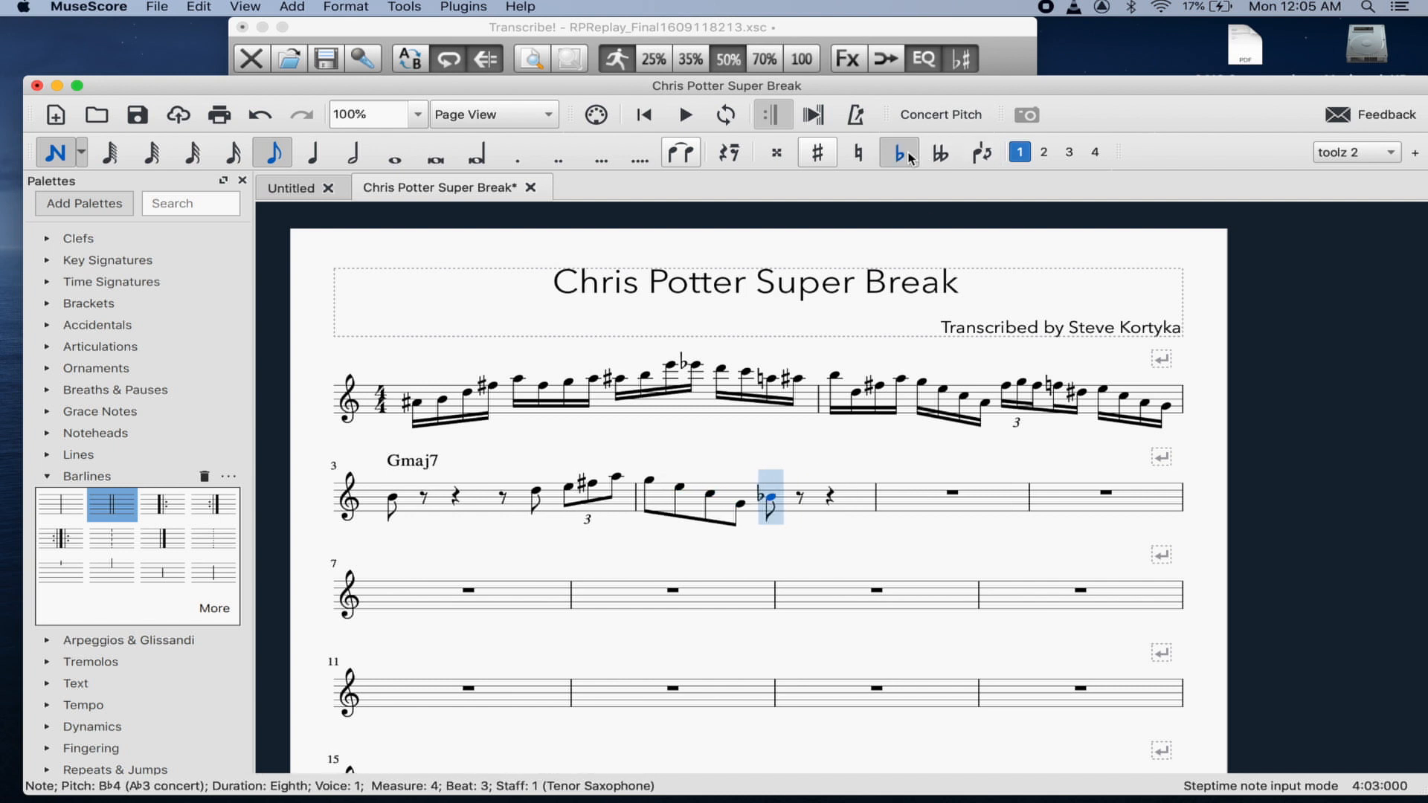
pyautogui.press('j')
pyautogui.press('j')
pyautogui.press('d')
pyautogui.click(908, 157)
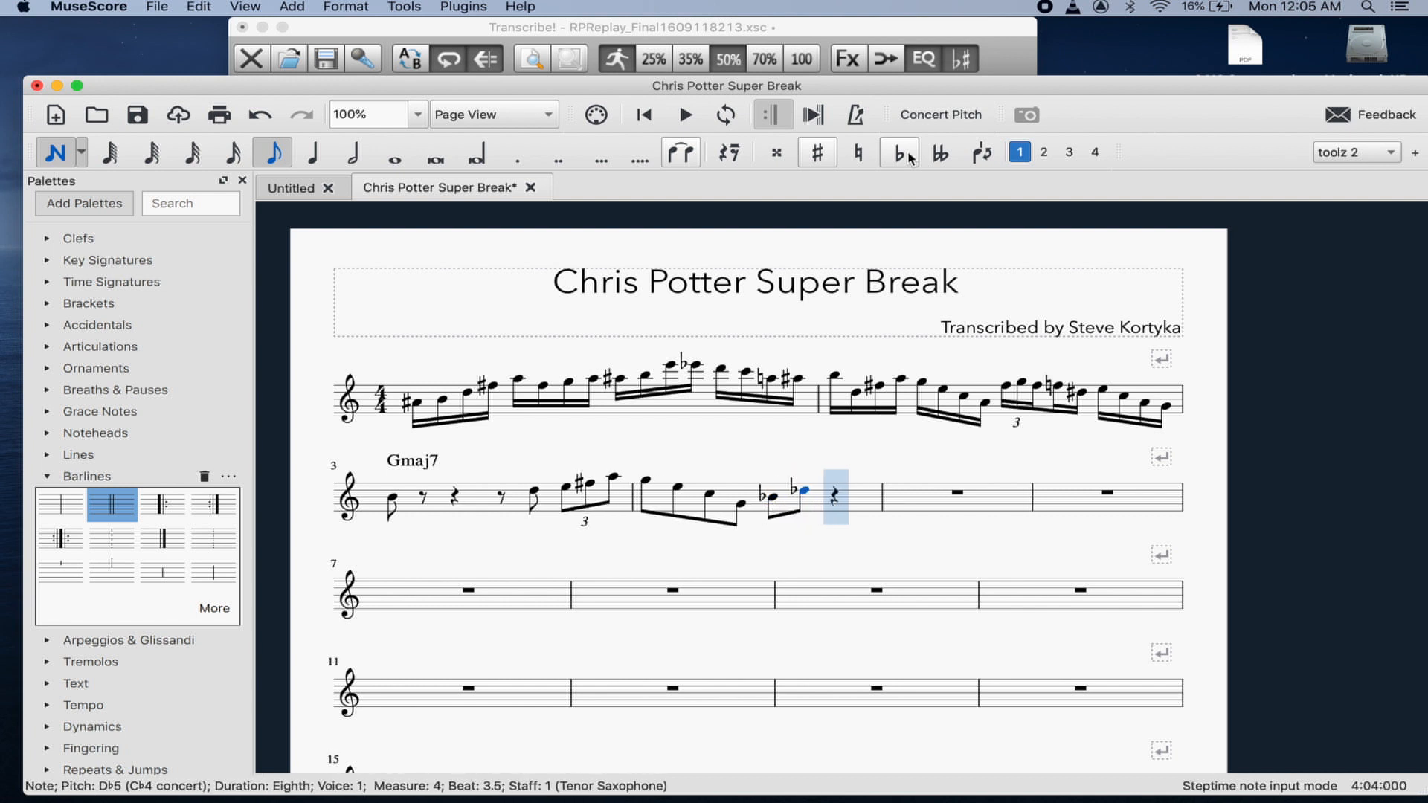
pyautogui.press('f')
pyautogui.press('Up')
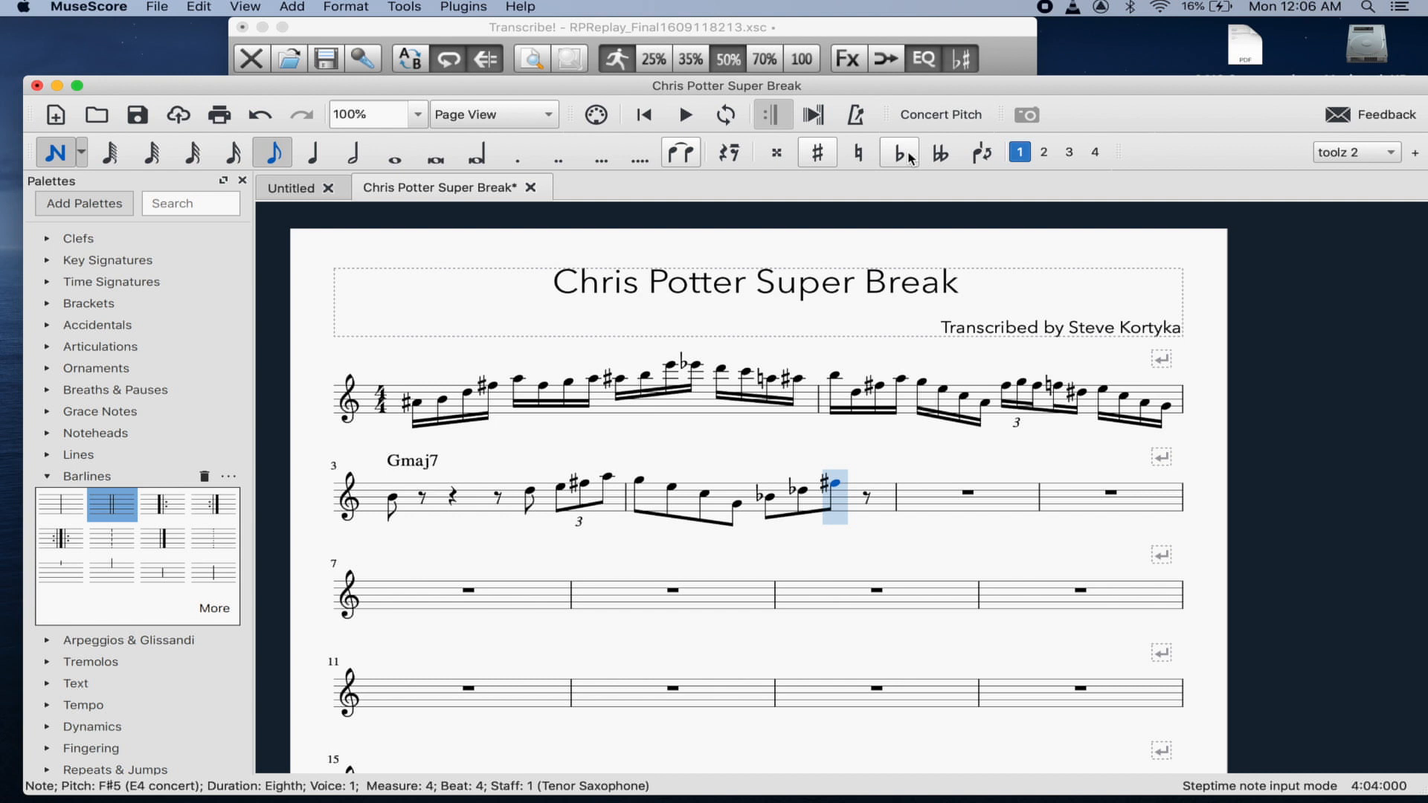
# - Add a mordent from the Ornaments palette to the F♯5 and enter a closing E5 eighth
pyautogui.click(48, 368)
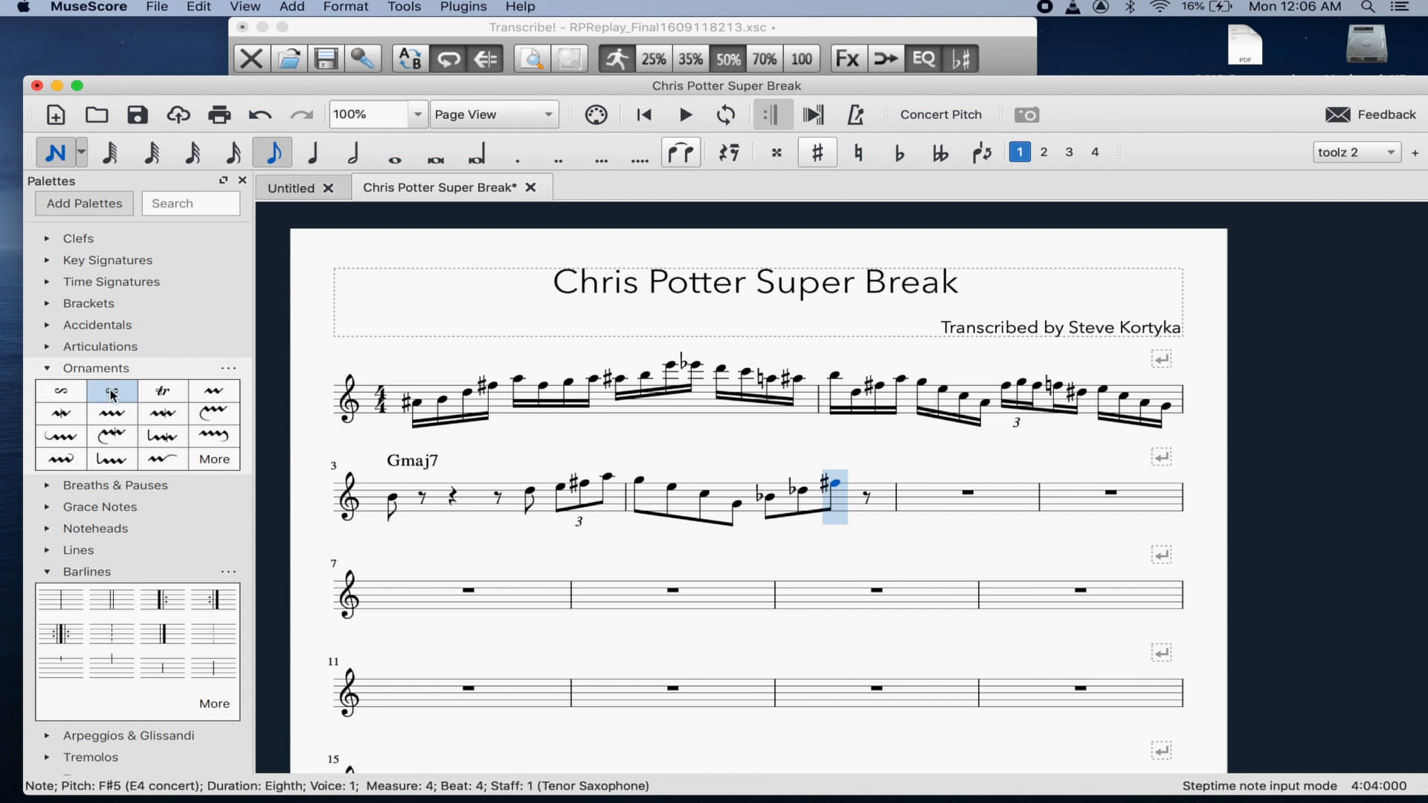
pyautogui.click(218, 391)
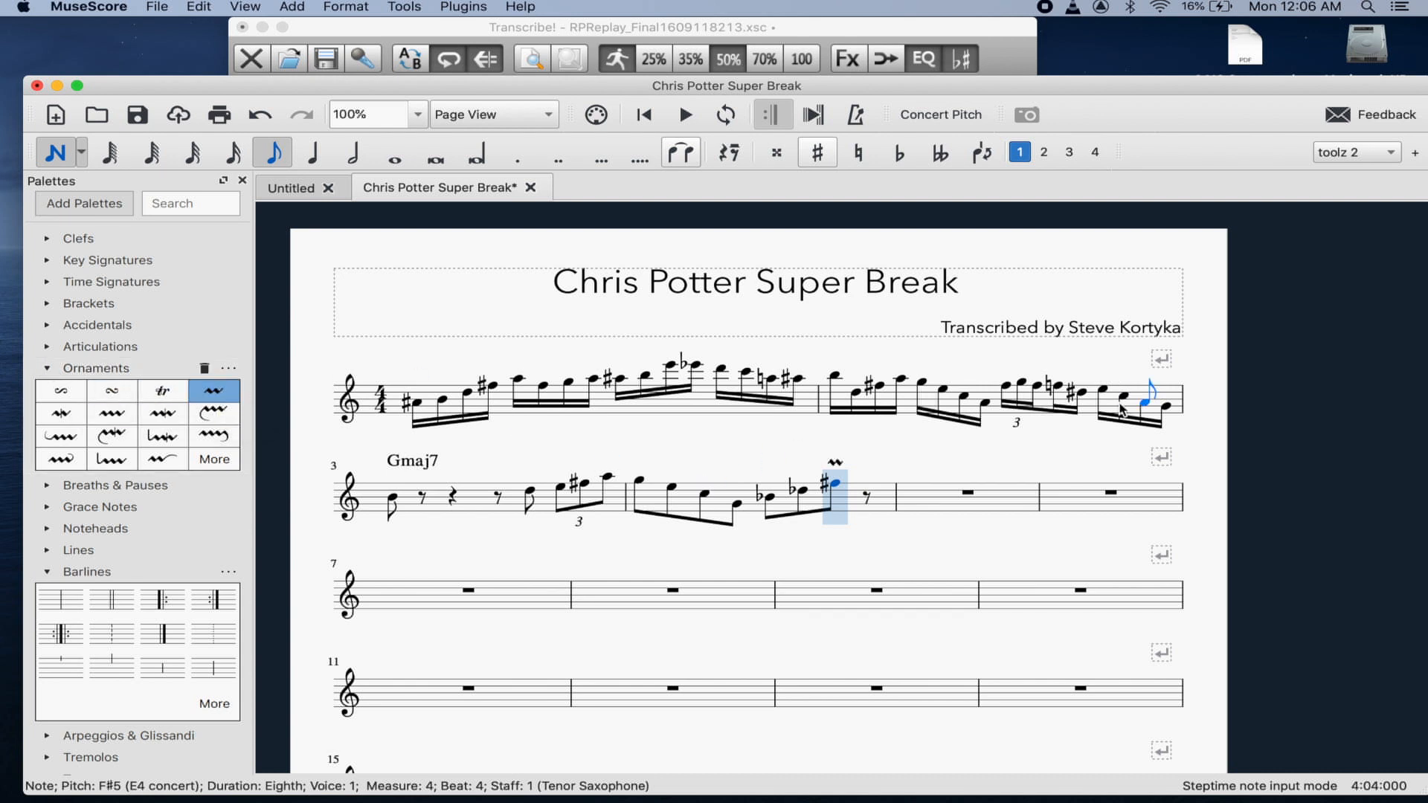
pyautogui.press('Escape')
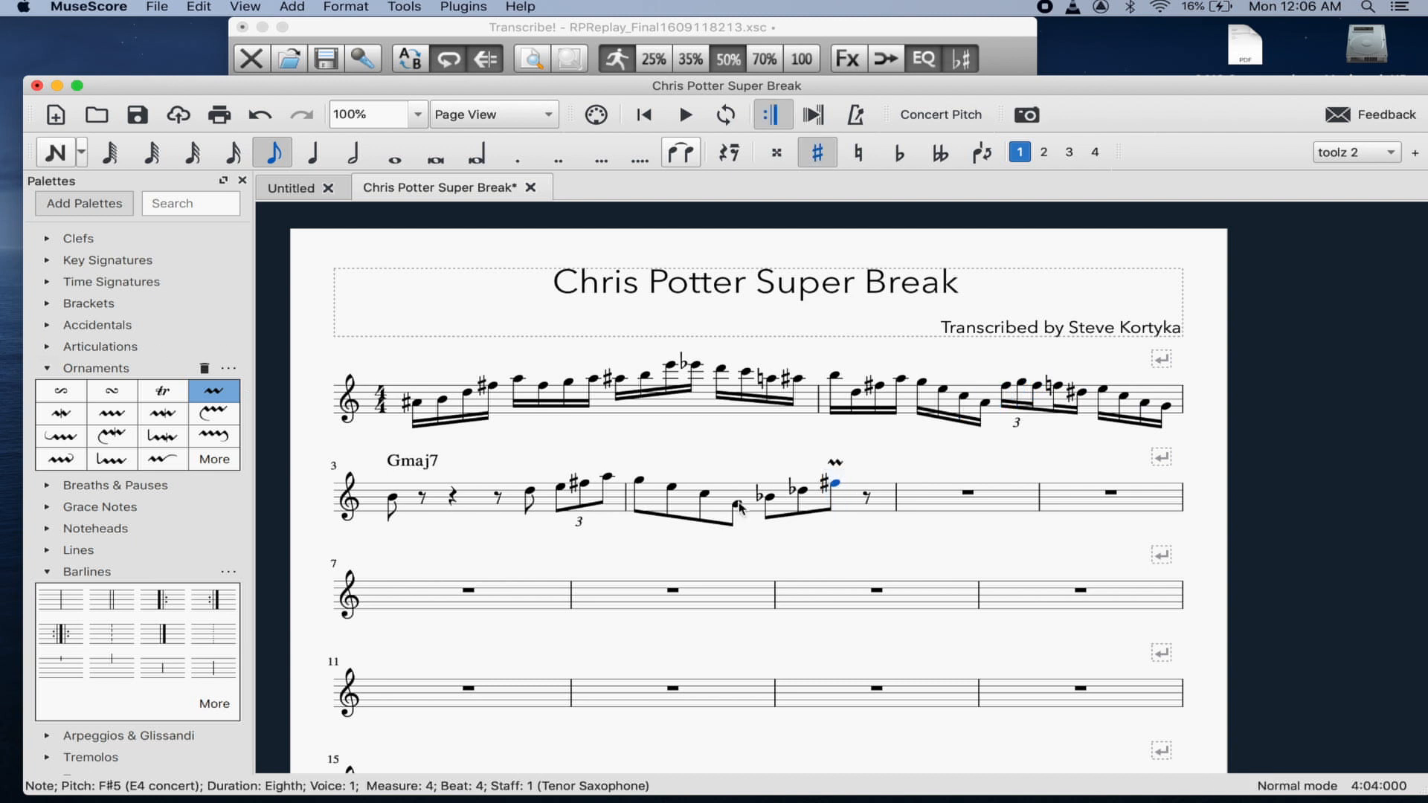
pyautogui.press('Right')
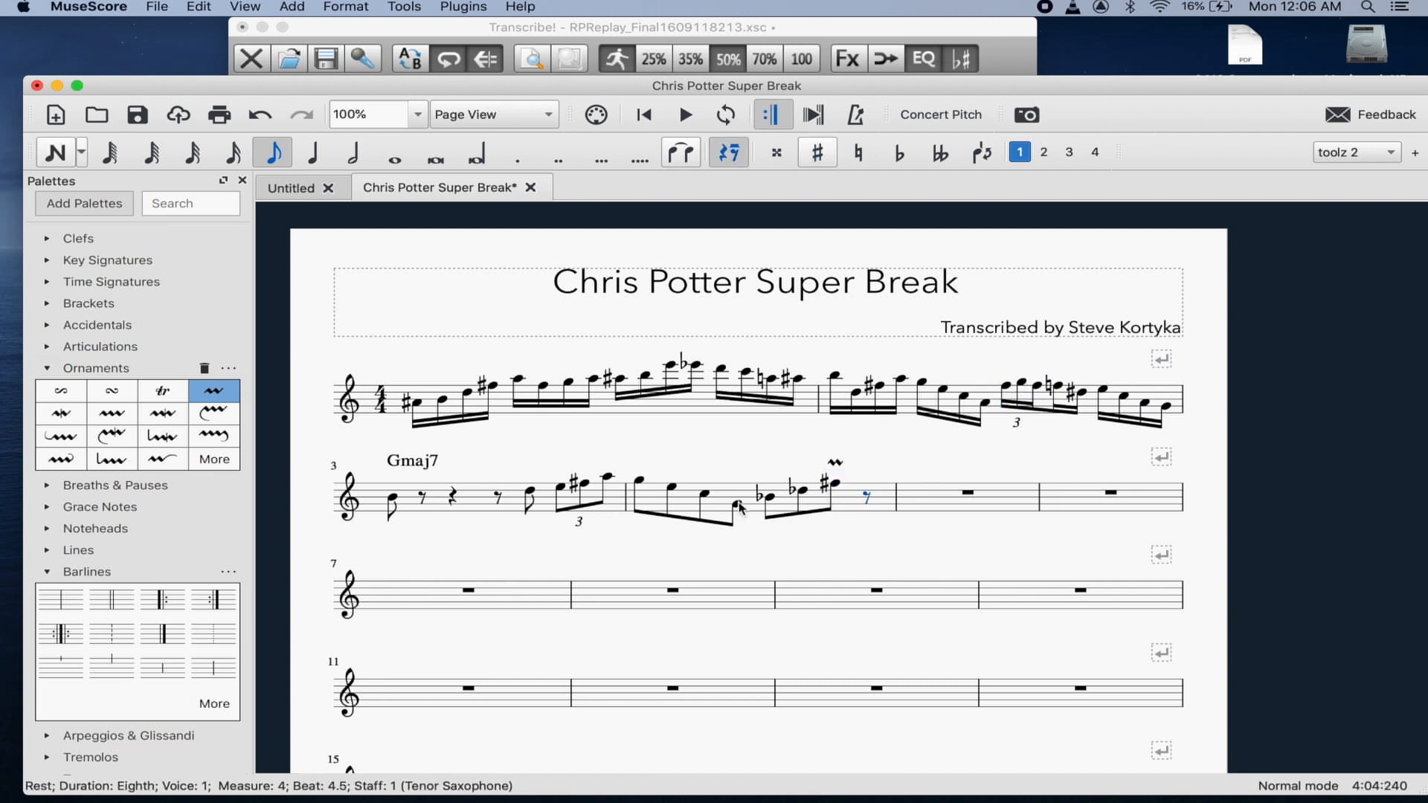
pyautogui.press('n')
pyautogui.press('e')
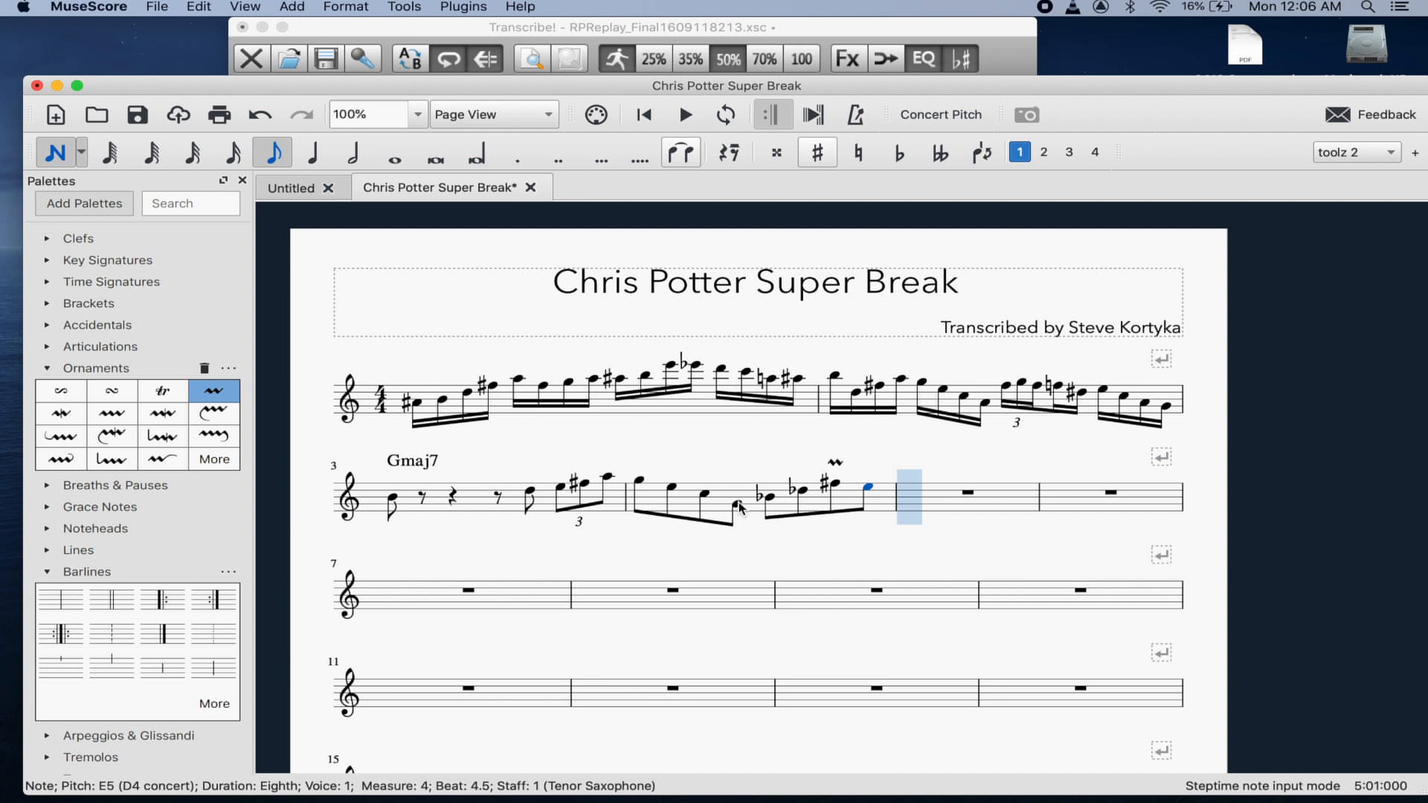
# - Enter a D5 eighth note at the start of measure 5
pyautogui.press('d')
pyautogui.press('Left')
pyautogui.press('Right')
pyautogui.press('Left')
# - Replay the recording from about 0:08 to check the measure-5 pitches
pyautogui.click(628, 27)
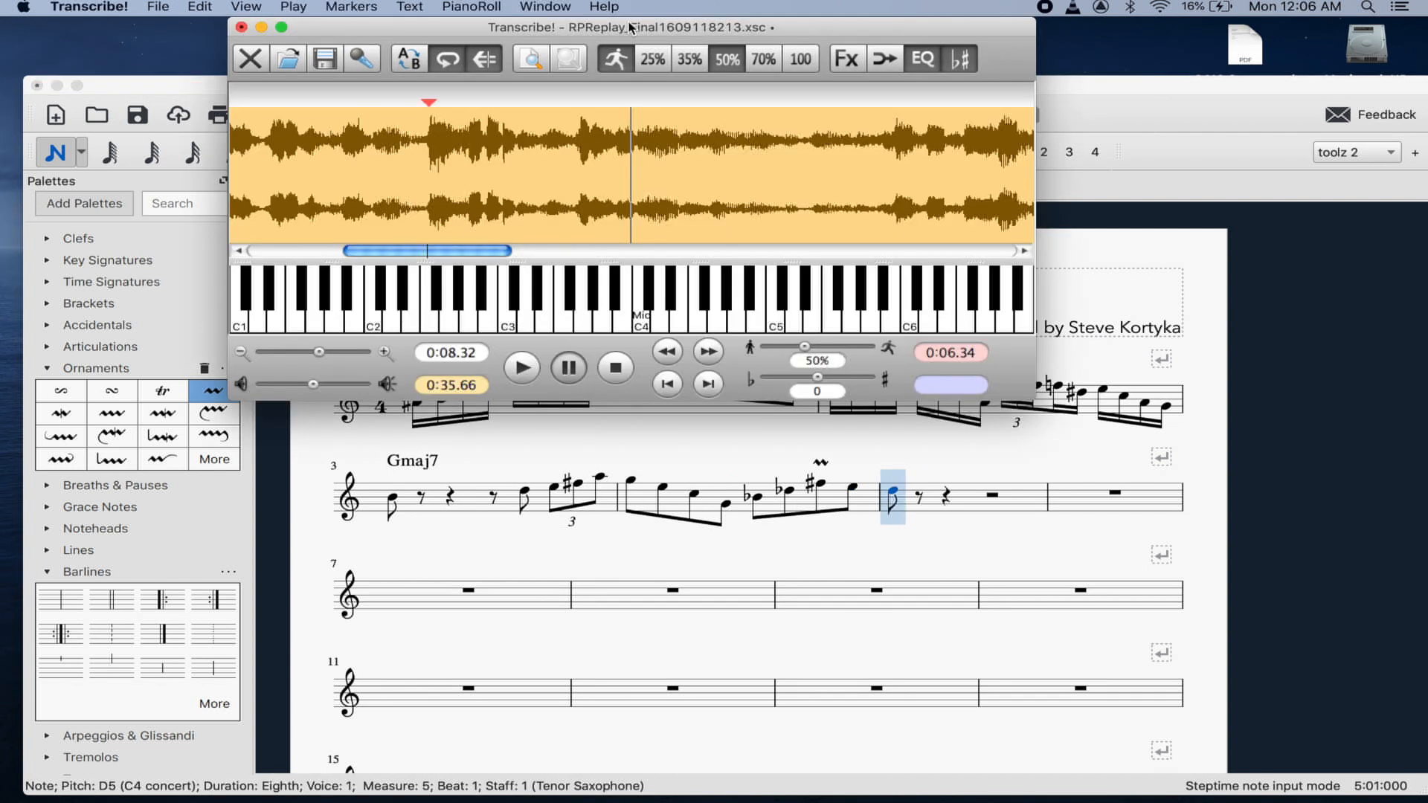
pyautogui.click(616, 165)
pyautogui.press('space')
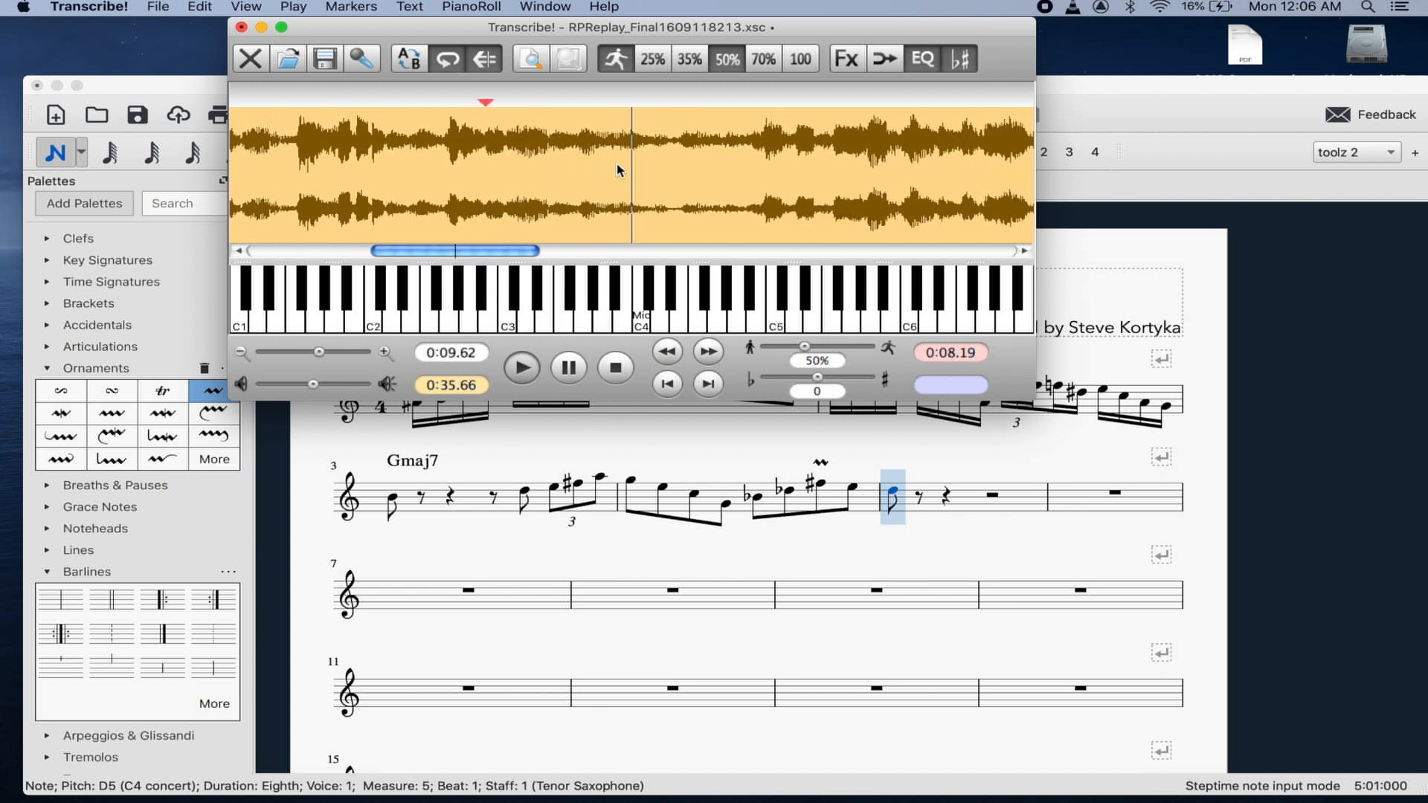
pyautogui.press('space')
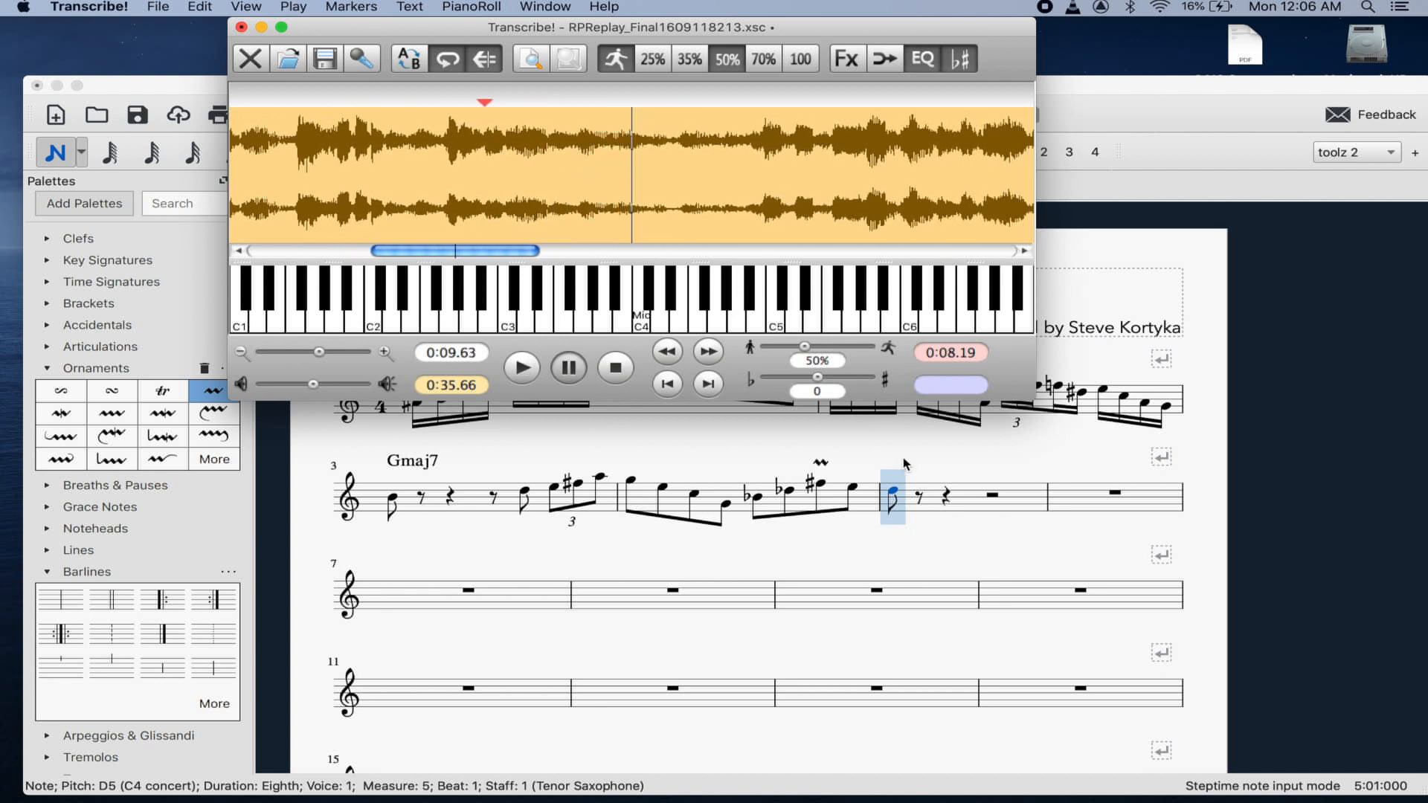
# - Undo the extra C5, then enter B4, F♯4 and D4 eighth notes
pyautogui.click(895, 495)
pyautogui.press('super+z')
pyautogui.press('Left')
pyautogui.press('Right')
pyautogui.press('Right')
pyautogui.press('b')
pyautogui.press('f')
pyautogui.press('Up')
pyautogui.press('Right')
pyautogui.press('d')
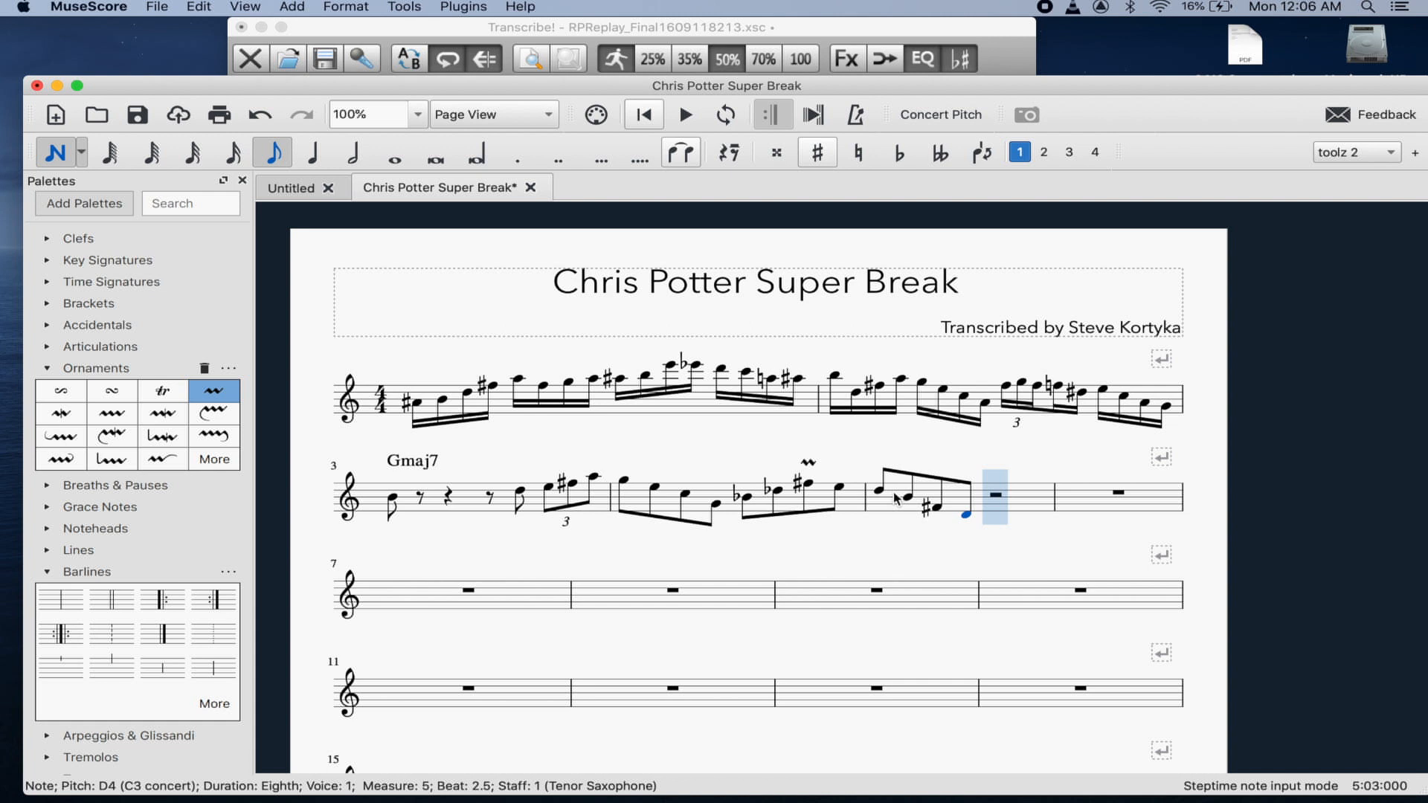
# - Add A4 and G4 eighths on beats 3 and 3.5, then exit note entry
pyautogui.press('a')
pyautogui.press('Up')
pyautogui.press('Up')
pyautogui.press('Up')
pyautogui.press('Up')
pyautogui.press('Up')
pyautogui.press('Up')
pyautogui.press('Up')
pyautogui.press('Up')
pyautogui.press('Up')
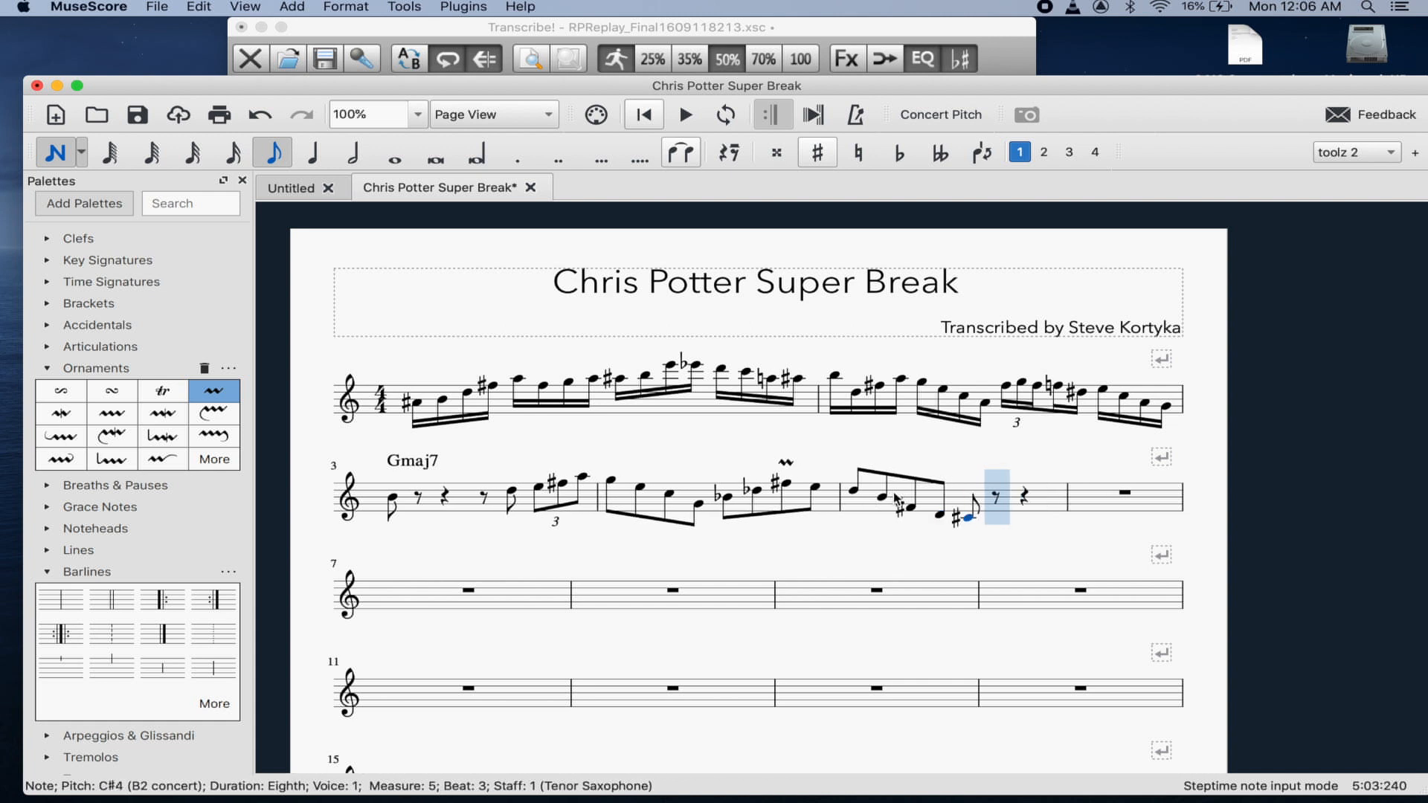
pyautogui.press('Up')
pyautogui.press('Up')
pyautogui.press('Up')
pyautogui.press('Up')
pyautogui.press('Left')
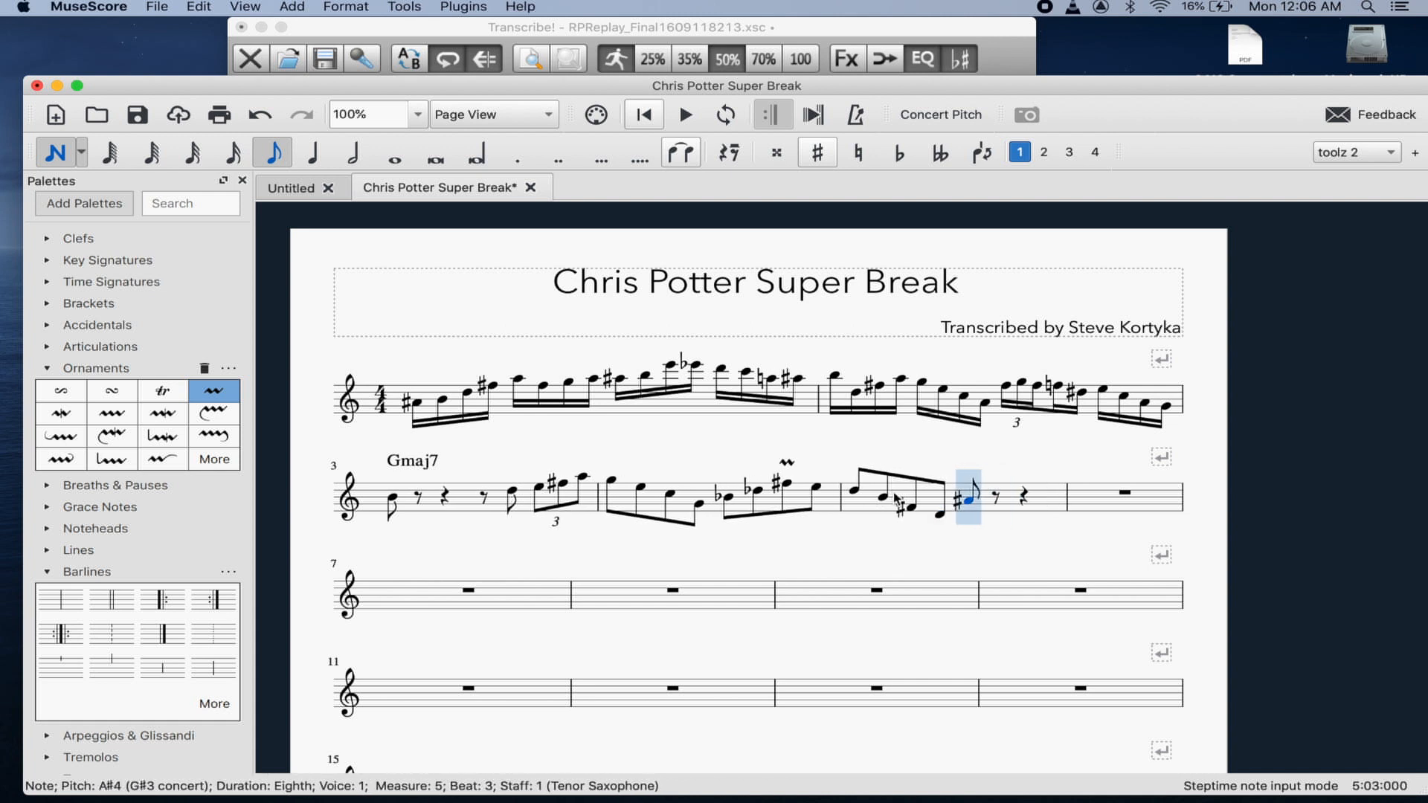
pyautogui.press('Right')
pyautogui.press('Left')
pyautogui.press('Down')
pyautogui.press('Right')
pyautogui.press('g')
pyautogui.press('Left')
pyautogui.press('Left')
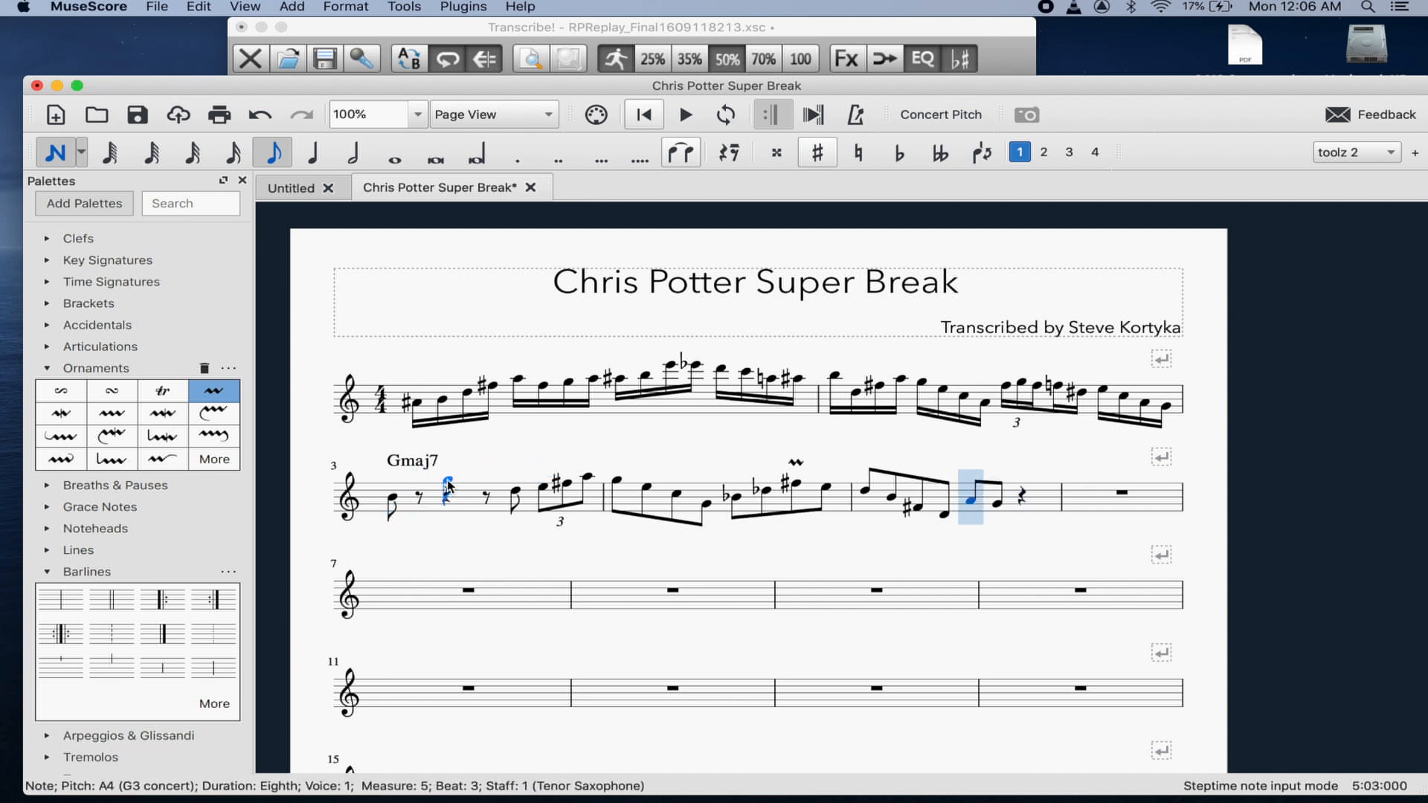
pyautogui.press('Left')
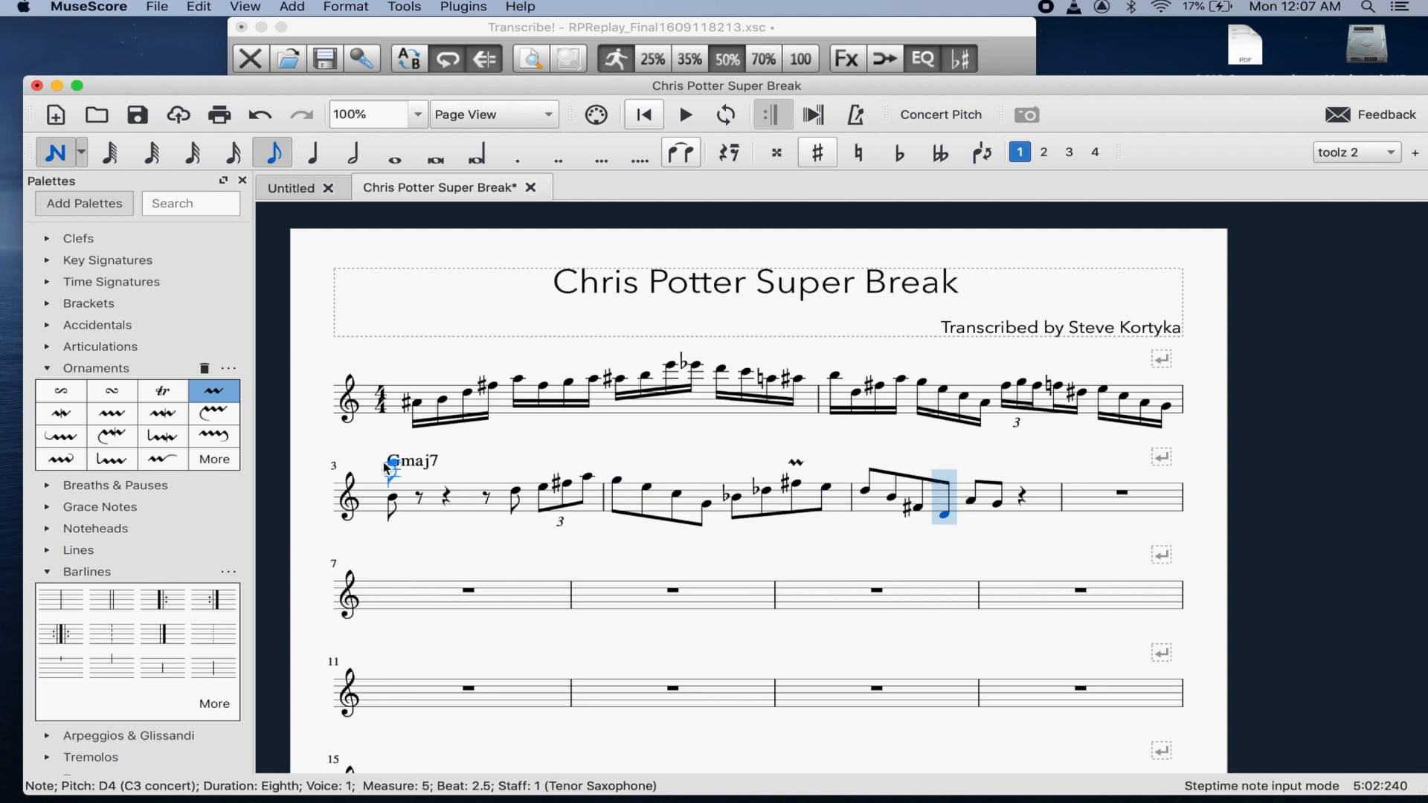
pyautogui.press('Escape')
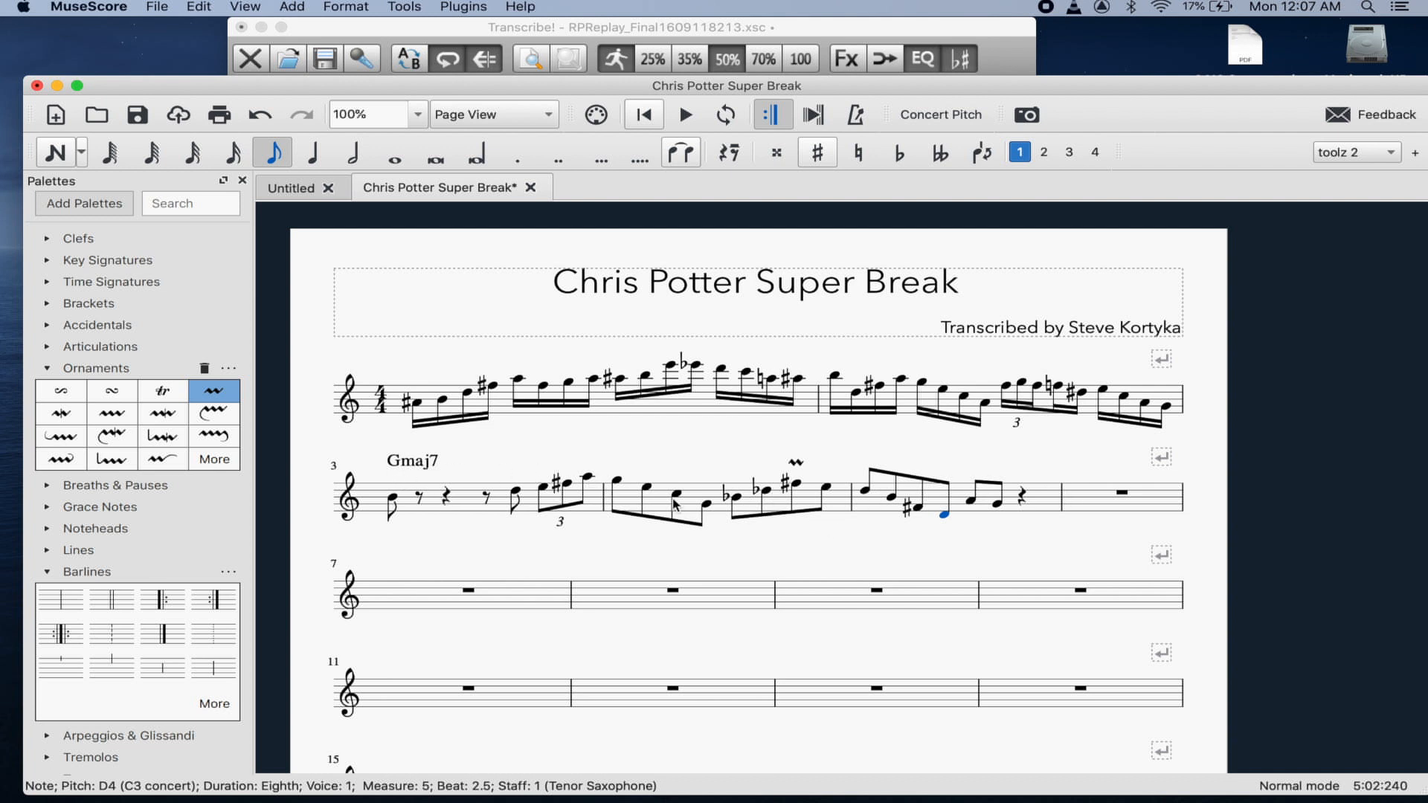
# - Add chord symbols Am7 on measure 4's first note and D7 on its beat-3 B♭4
pyautogui.click(614, 482)
pyautogui.press('super+k')
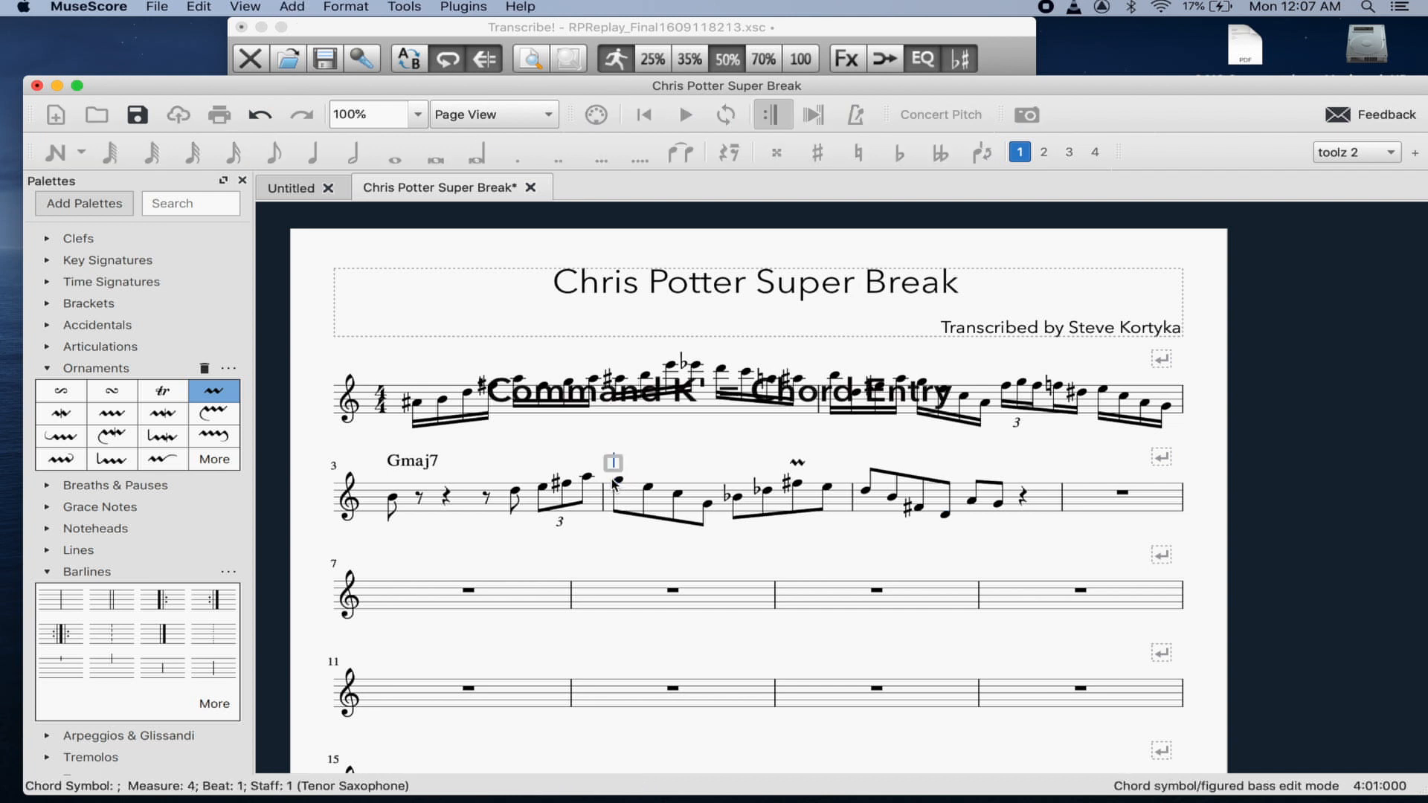
pyautogui.write('am')
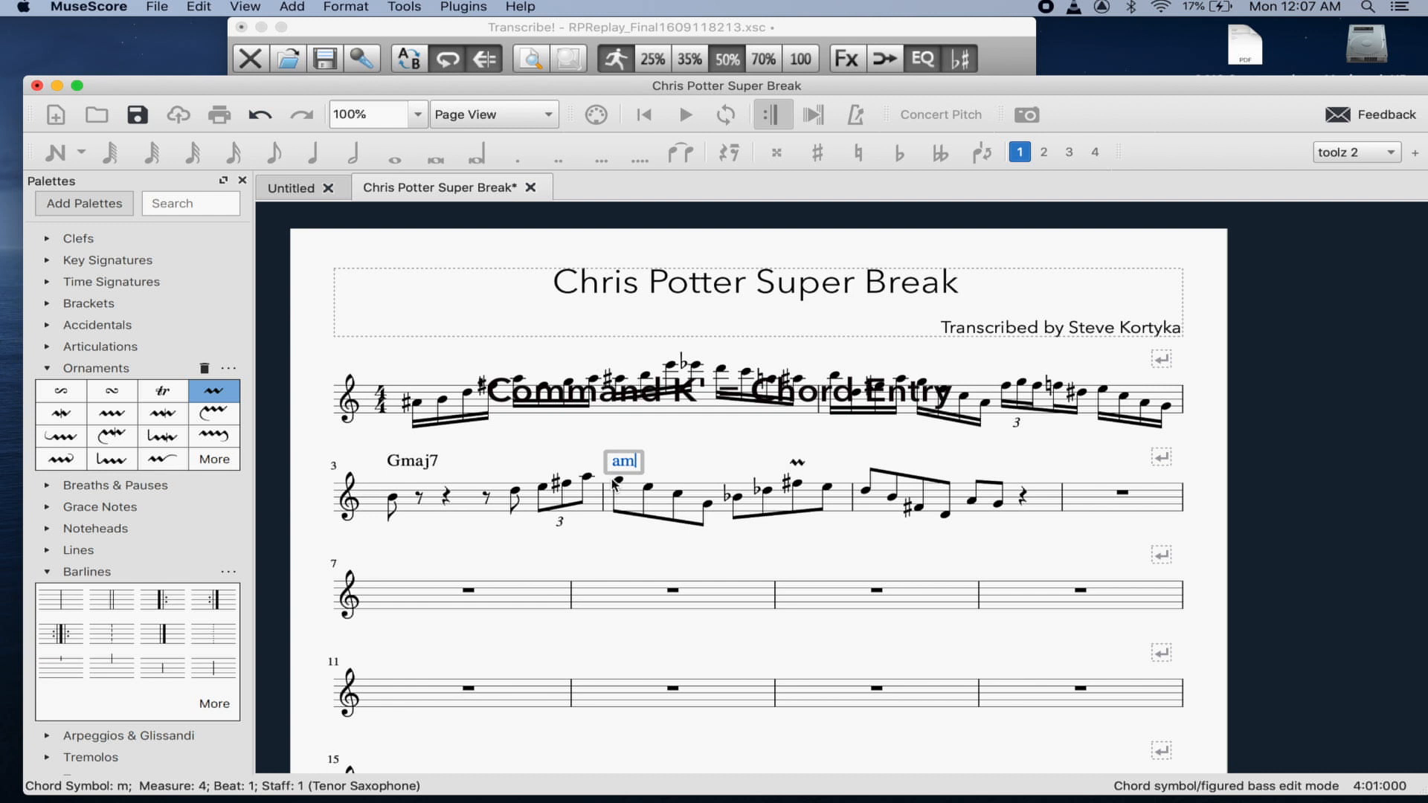
pyautogui.write('7')
pyautogui.press('Escape')
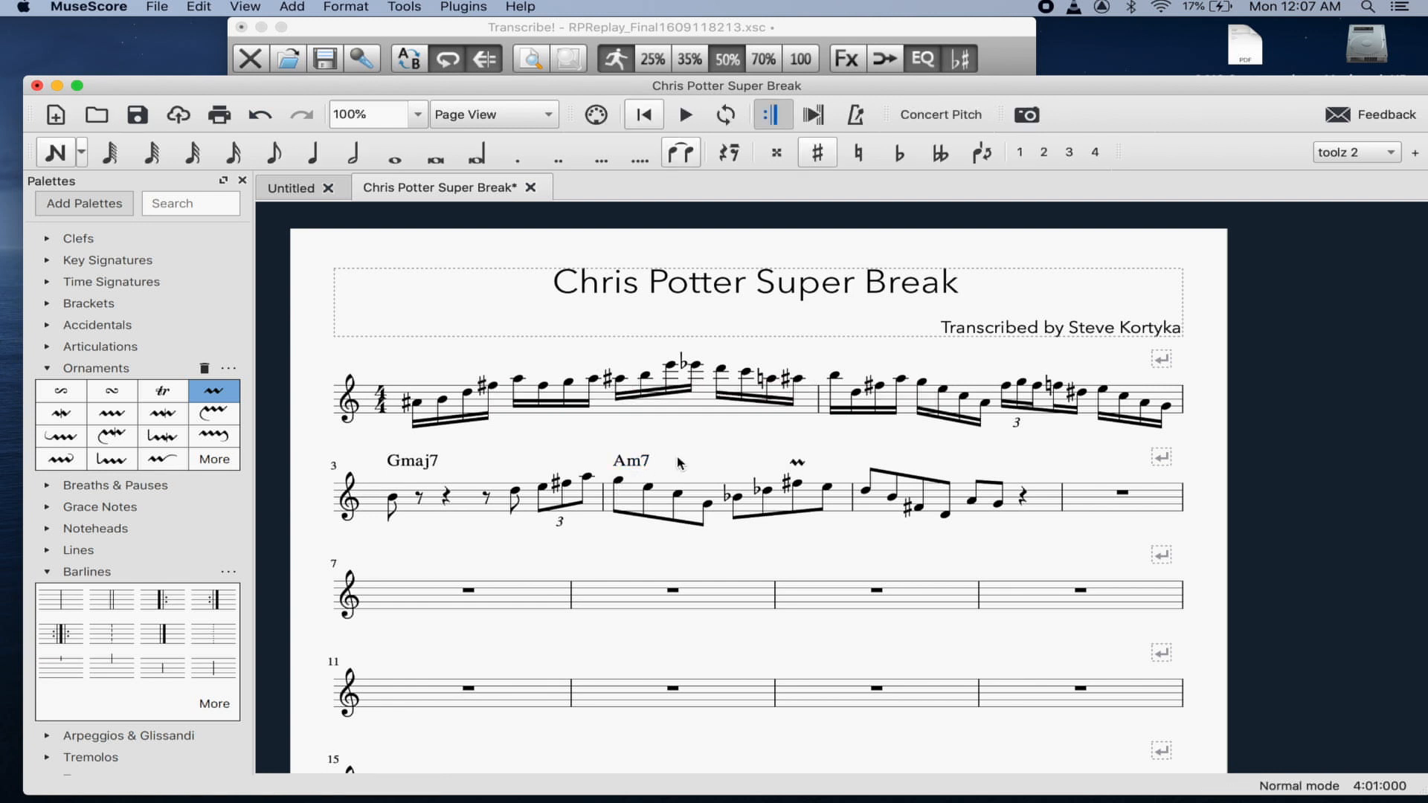
pyautogui.click(737, 496)
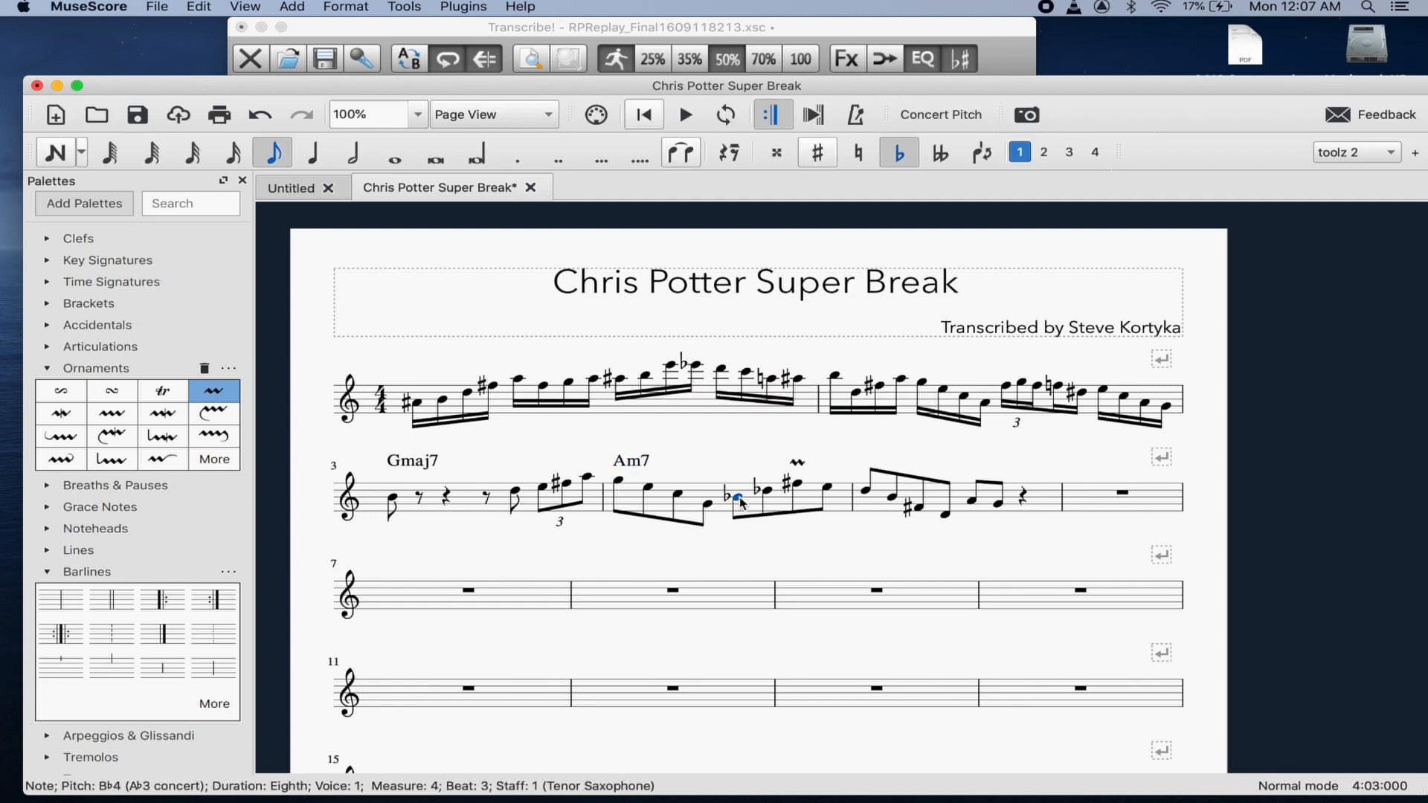
pyautogui.hotkey('ctrl', 'k')
pyautogui.write('d7')
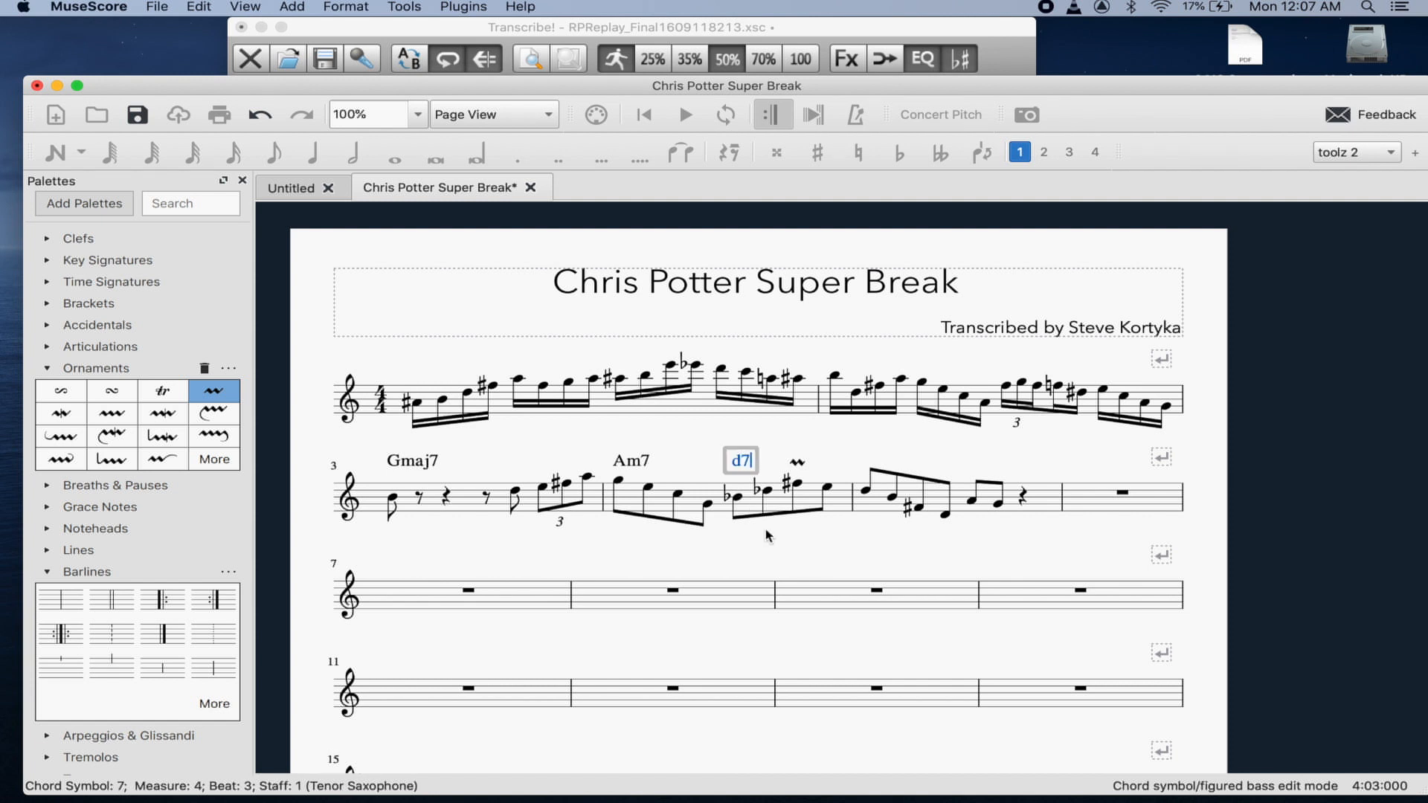
pyautogui.press('Escape')
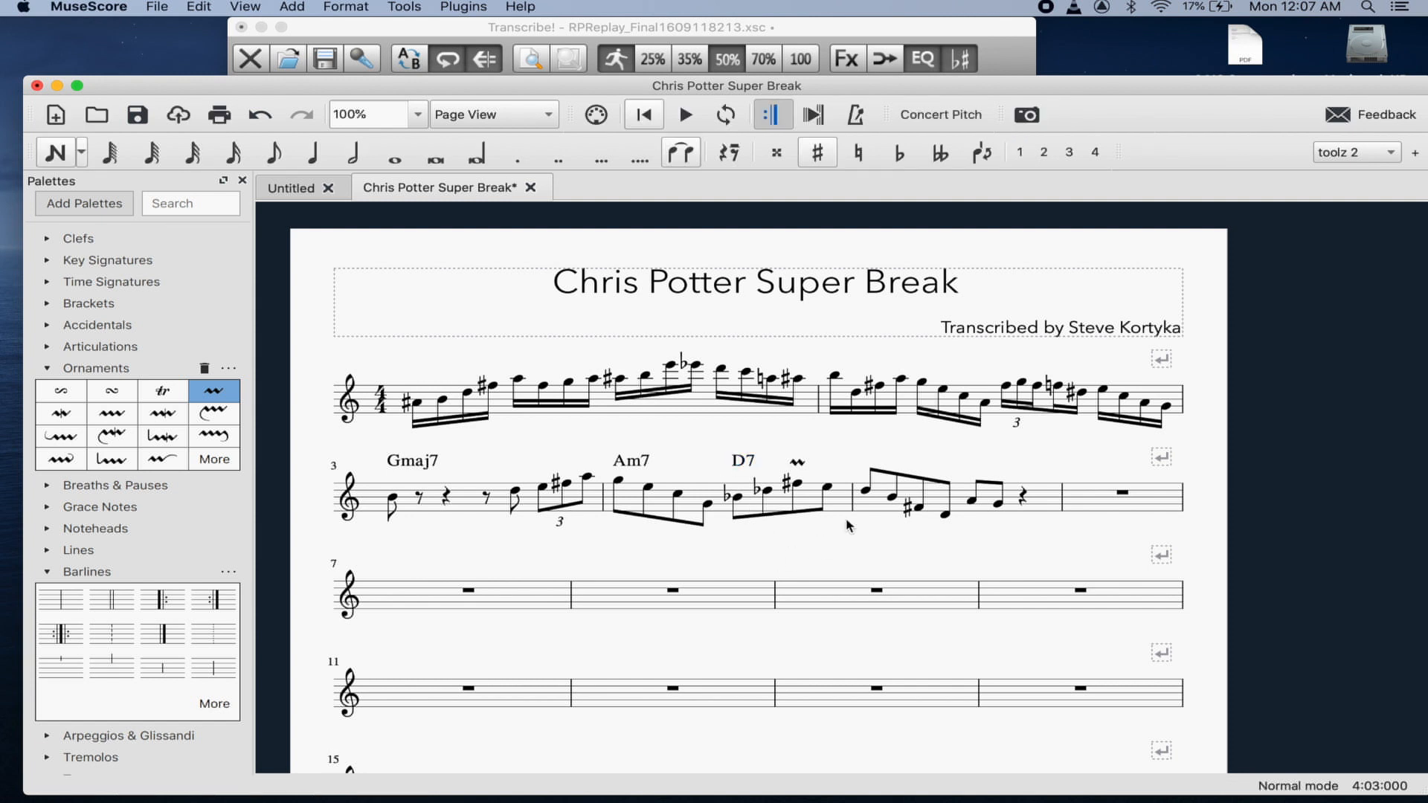
# - Add a Gmaj7 chord symbol on the first note of measure 5
pyautogui.click(865, 490)
pyautogui.hotkey('ctrl', 'k')
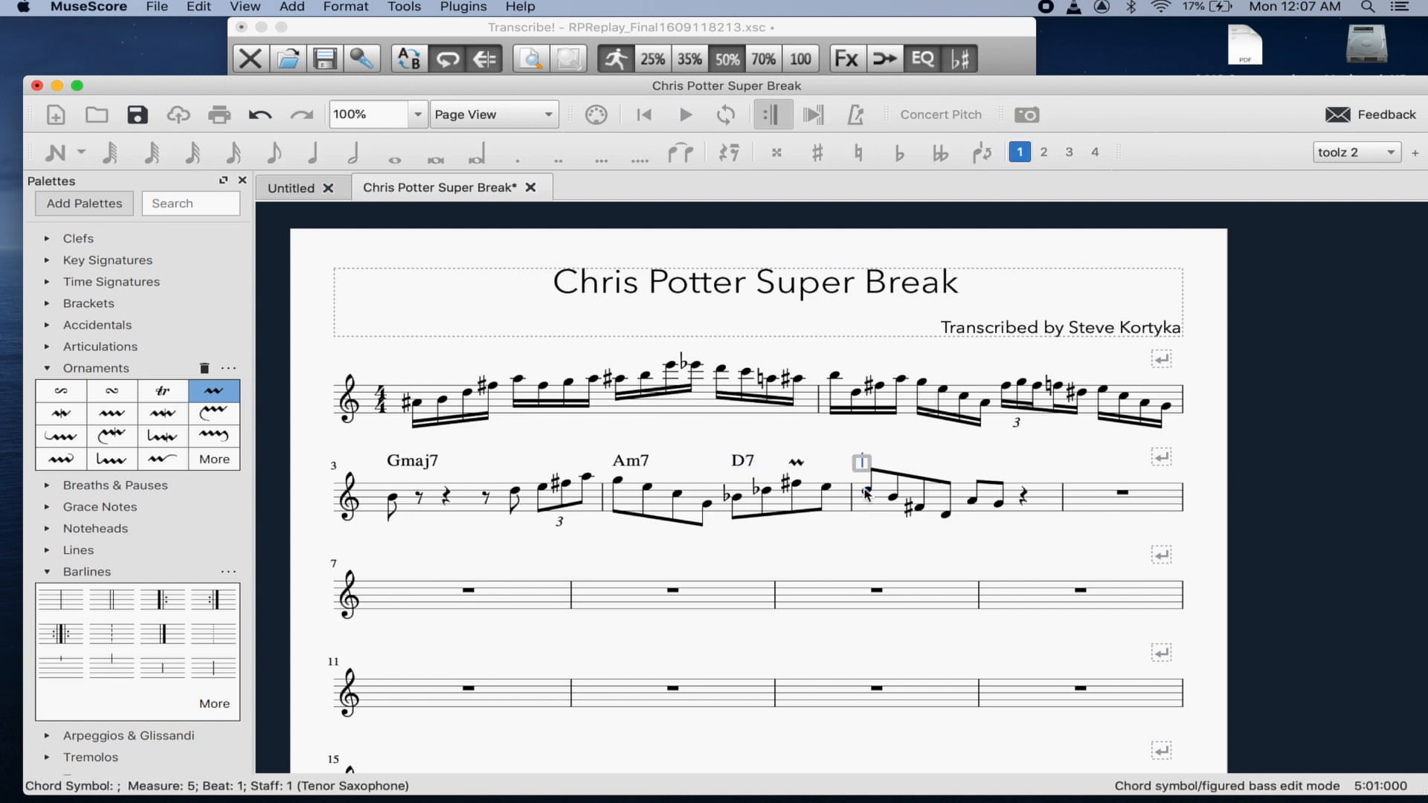
pyautogui.write('gmaj7')
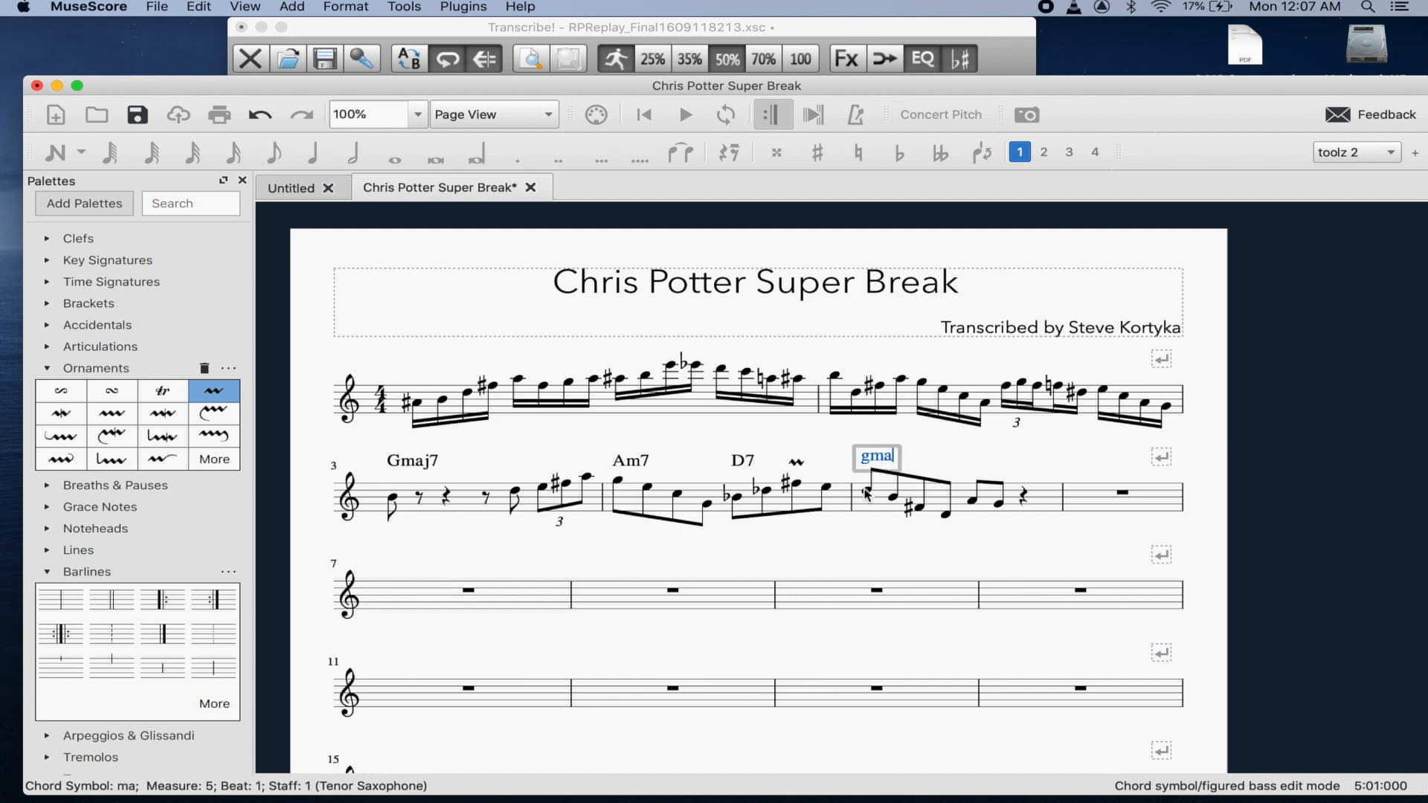
pyautogui.press('Escape')
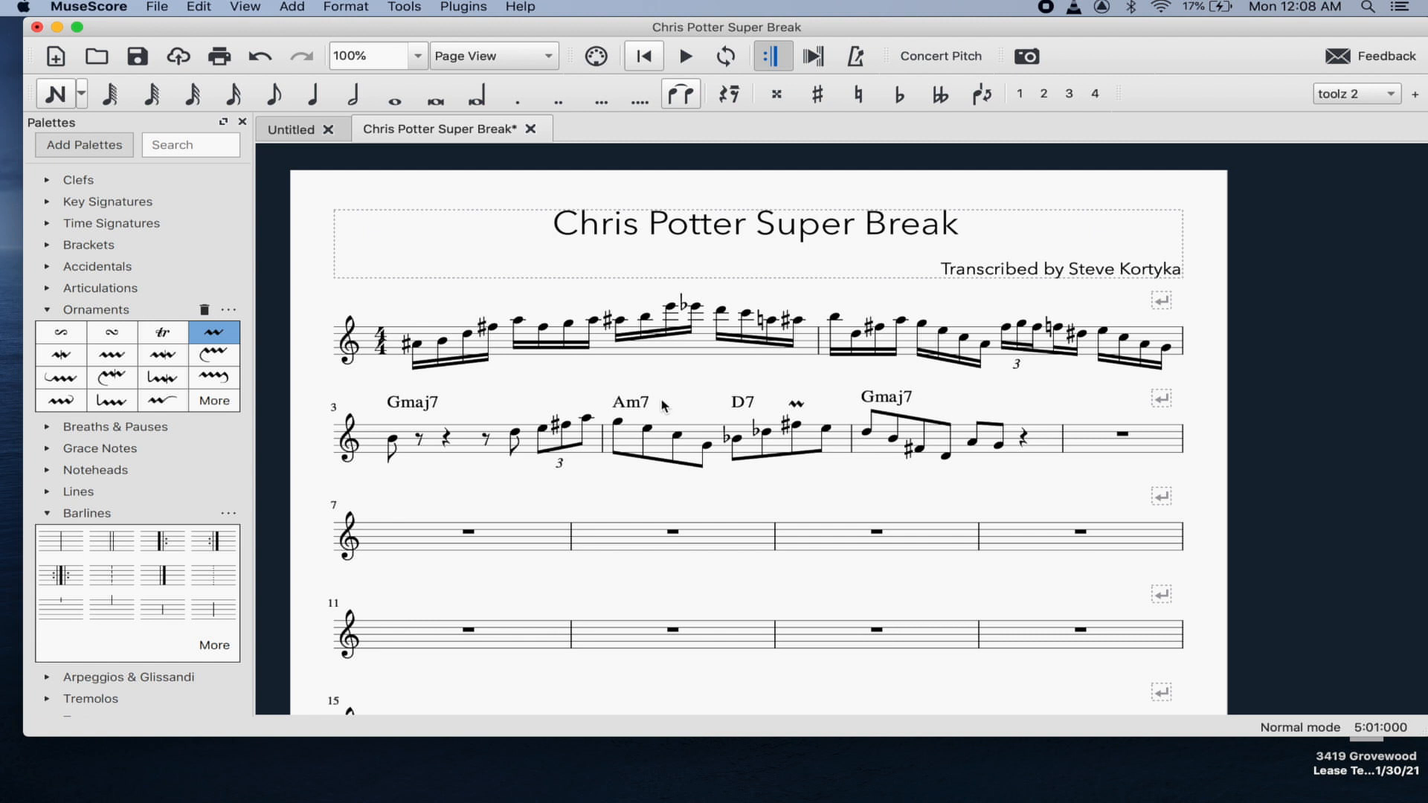
pyautogui.click(644, 56)
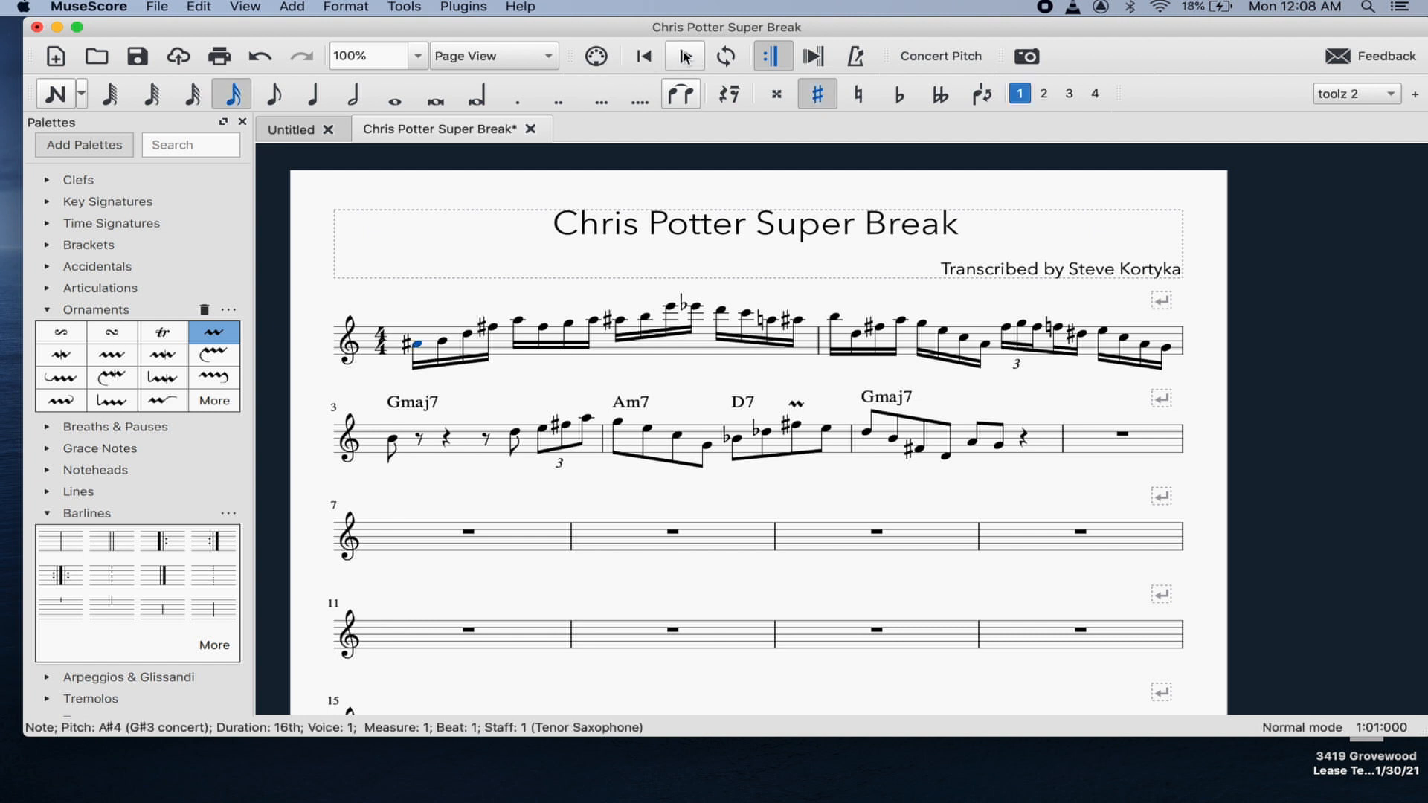
pyautogui.click(686, 58)
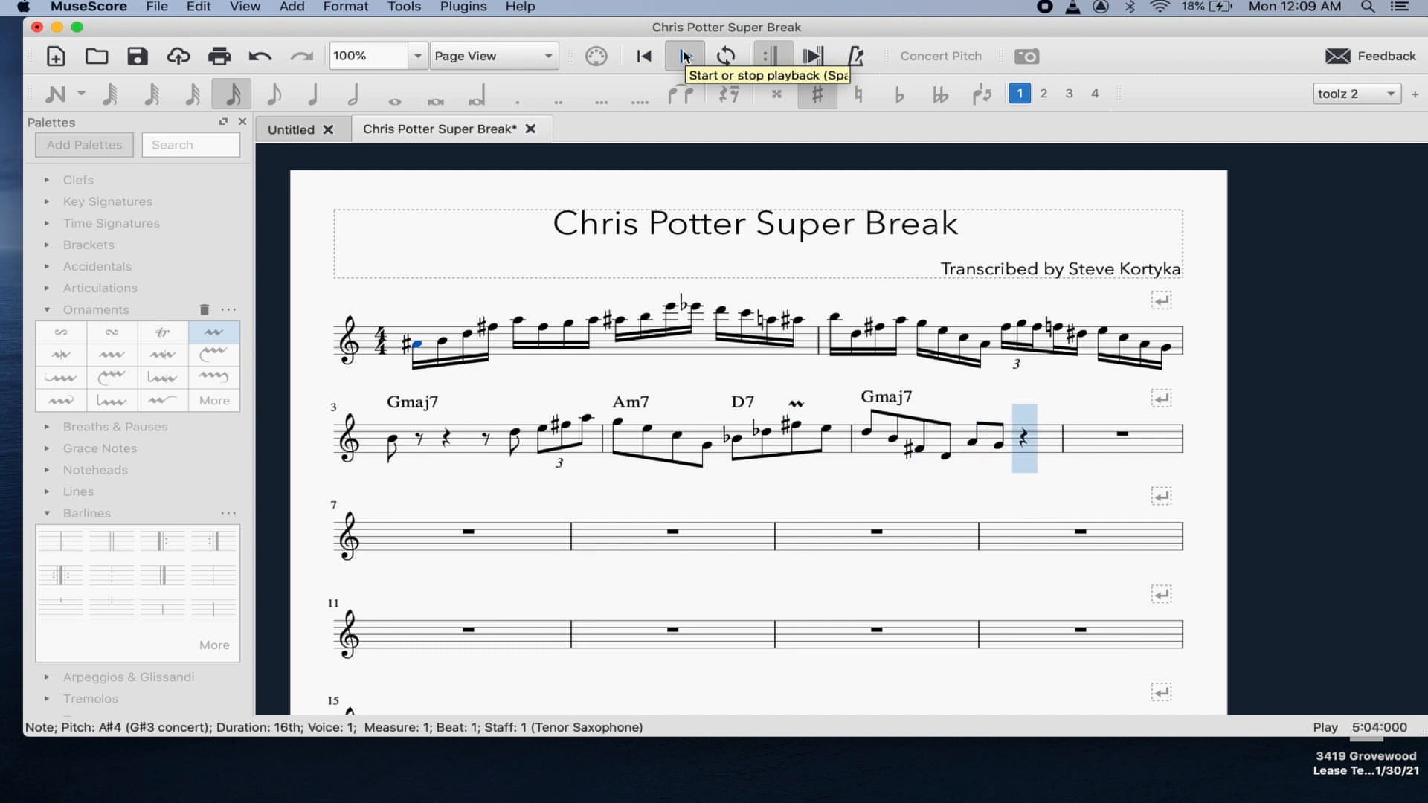
pyautogui.click(686, 57)
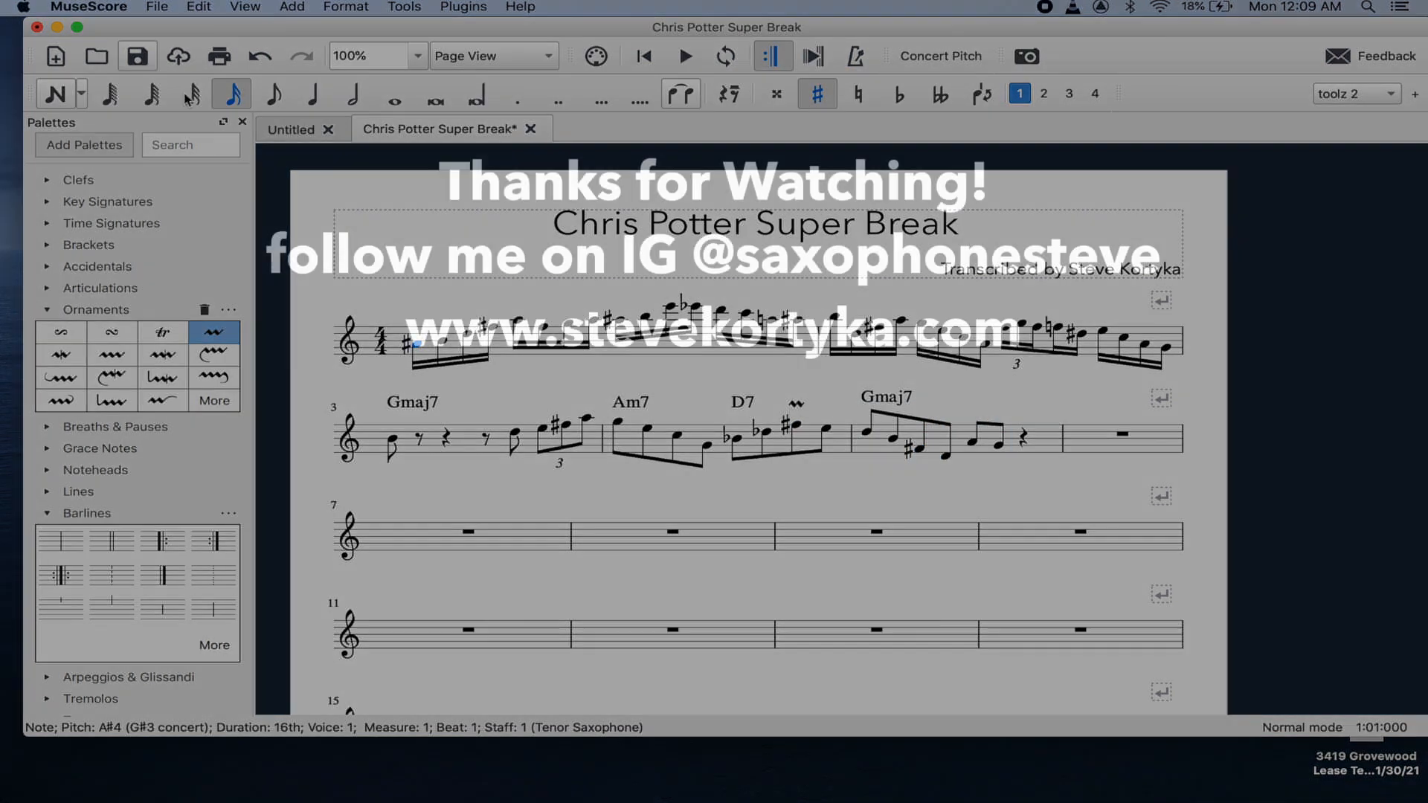